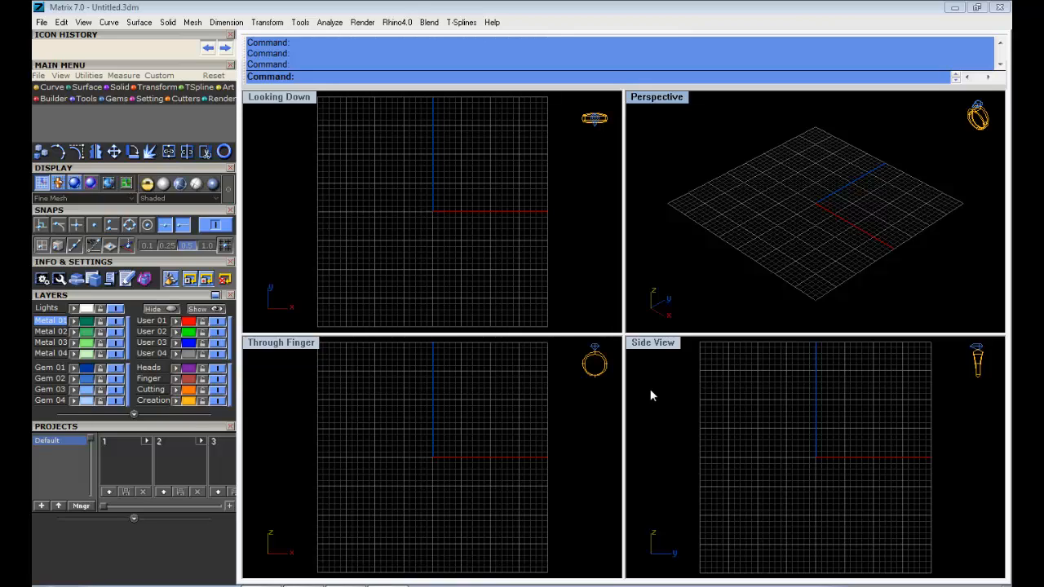
Draw a 10 by 10 rectangle with its first corner at the origin in the Looking Down view.
{"action": "double_click", "coordinate": [275, 102]}
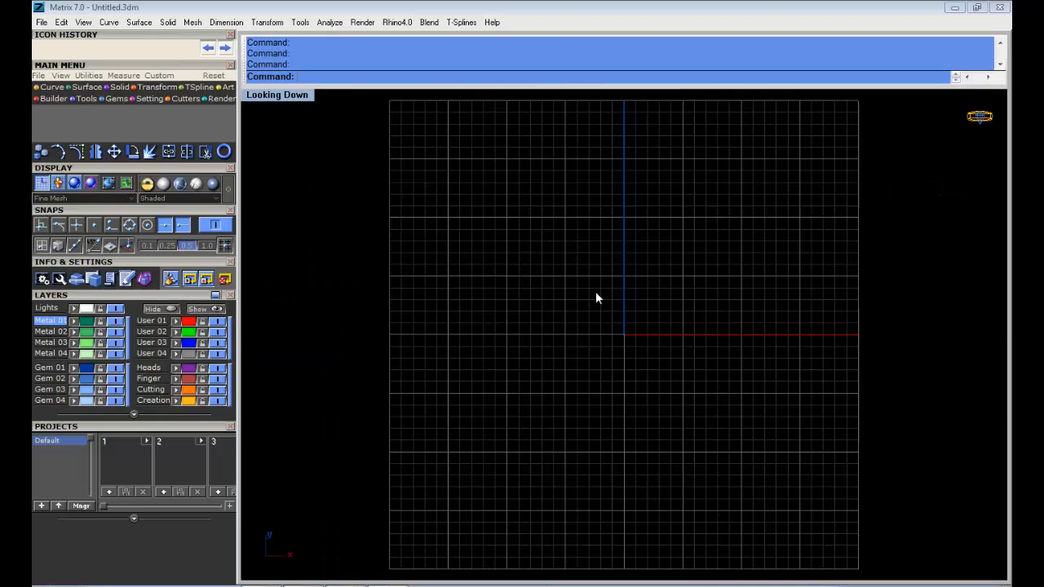
{"action": "right_click_drag", "start_coordinate": [596, 299], "coordinate": [523, 288]}
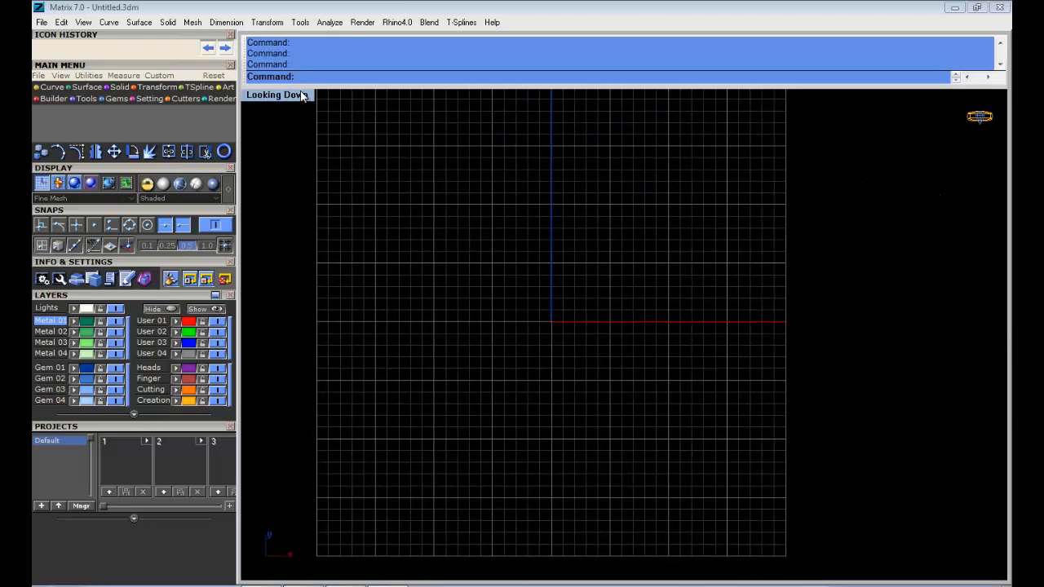
{"action": "left_click", "coordinate": [50, 87]}
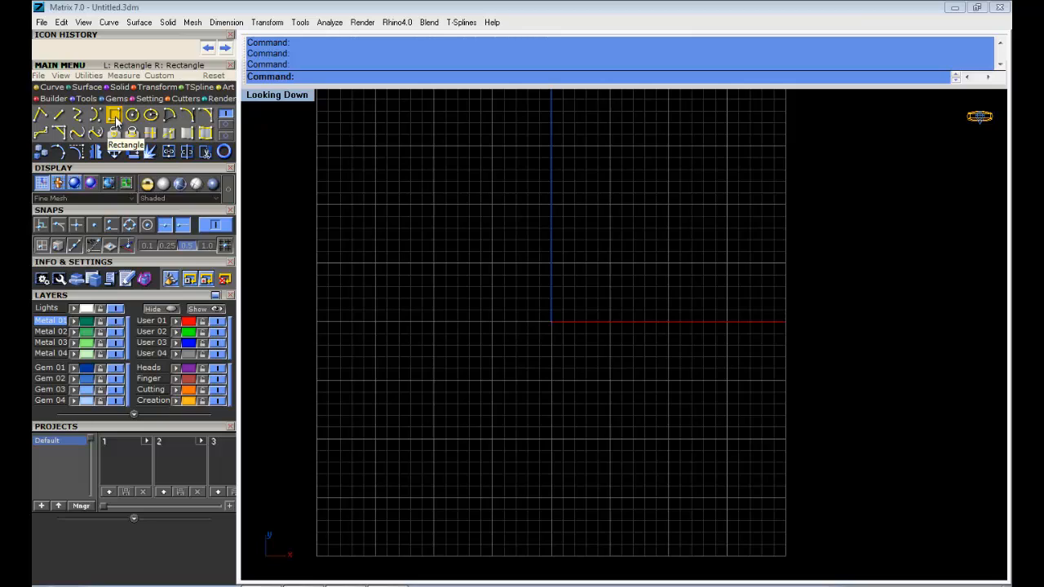
{"action": "left_click", "coordinate": [115, 116]}
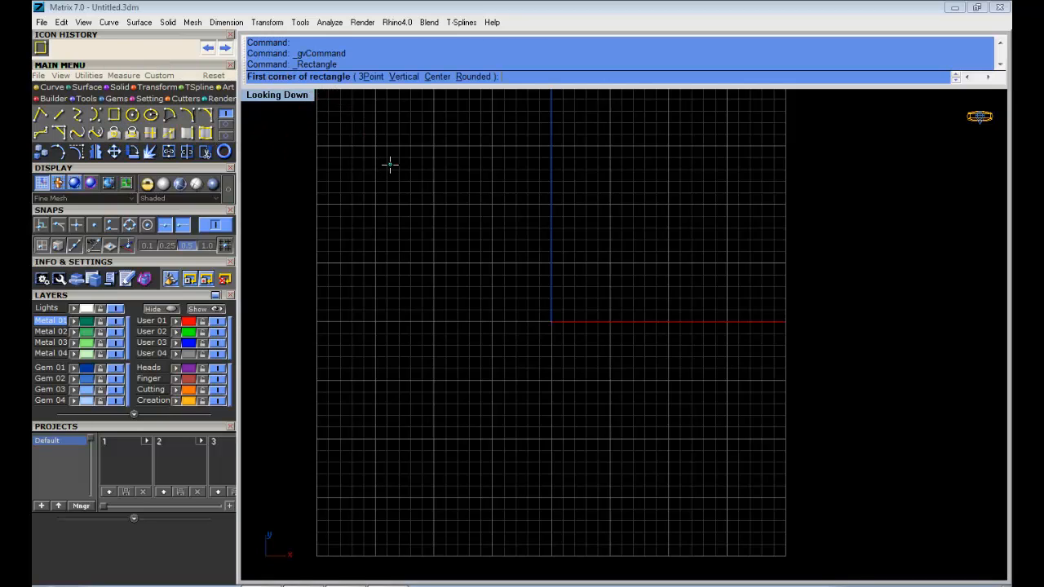
{"action": "type", "text": "0"}
{"action": "key", "text": "Return"}
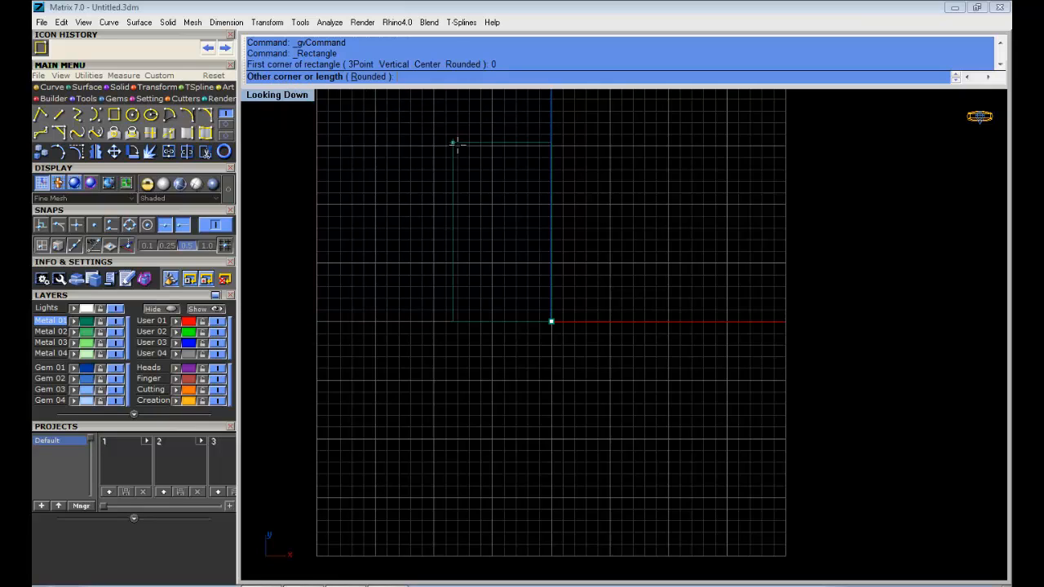
{"action": "type", "text": "0"}
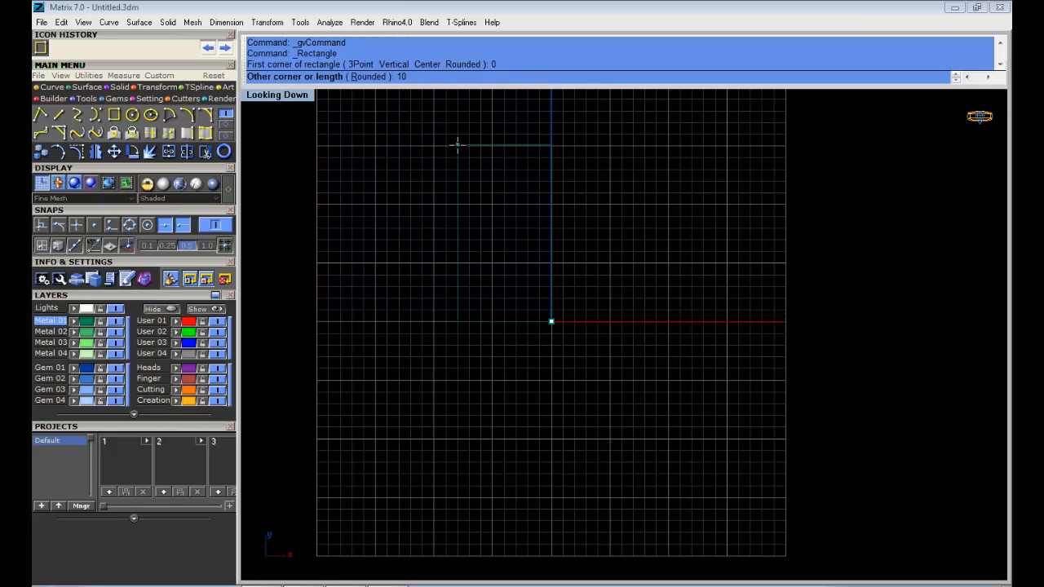
{"action": "key", "text": "Return"}
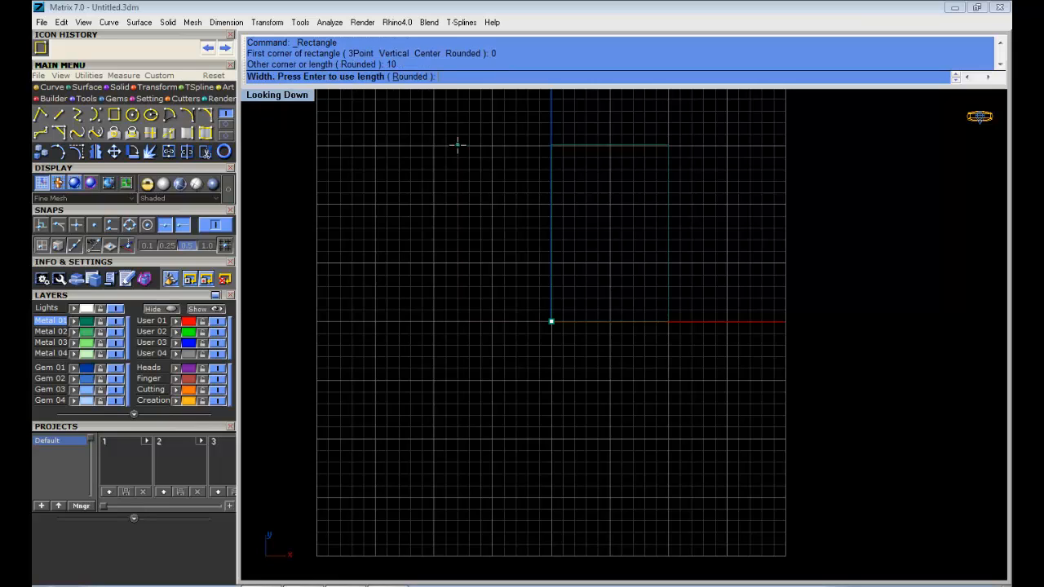
{"action": "key", "text": "Return"}
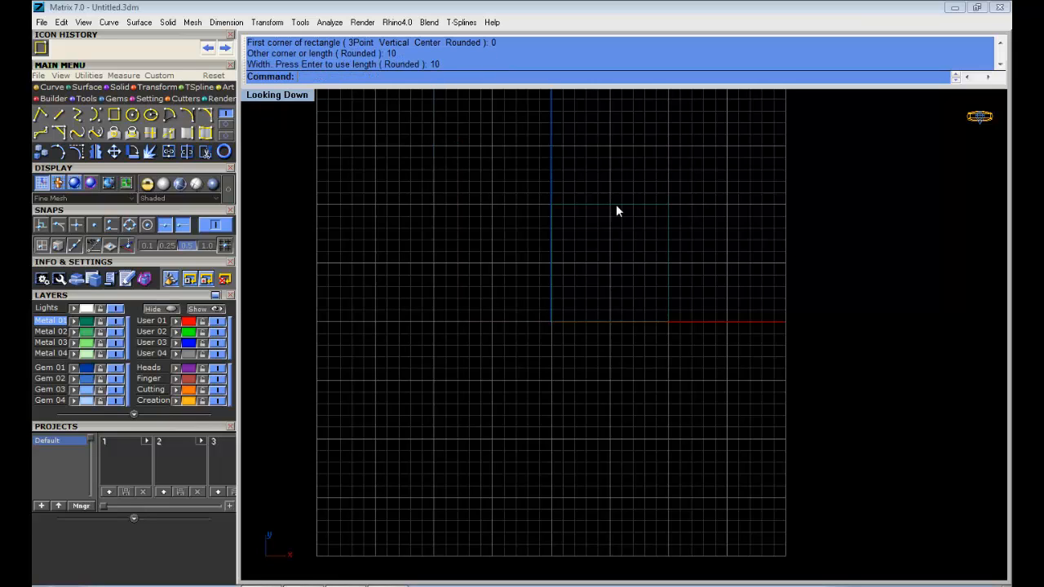
Select the square curve and show it in an enlarged Perspective view at an oblique angle.
{"action": "left_click_drag", "start_coordinate": [514, 164], "coordinate": [726, 372]}
{"action": "key", "text": "Delete"}
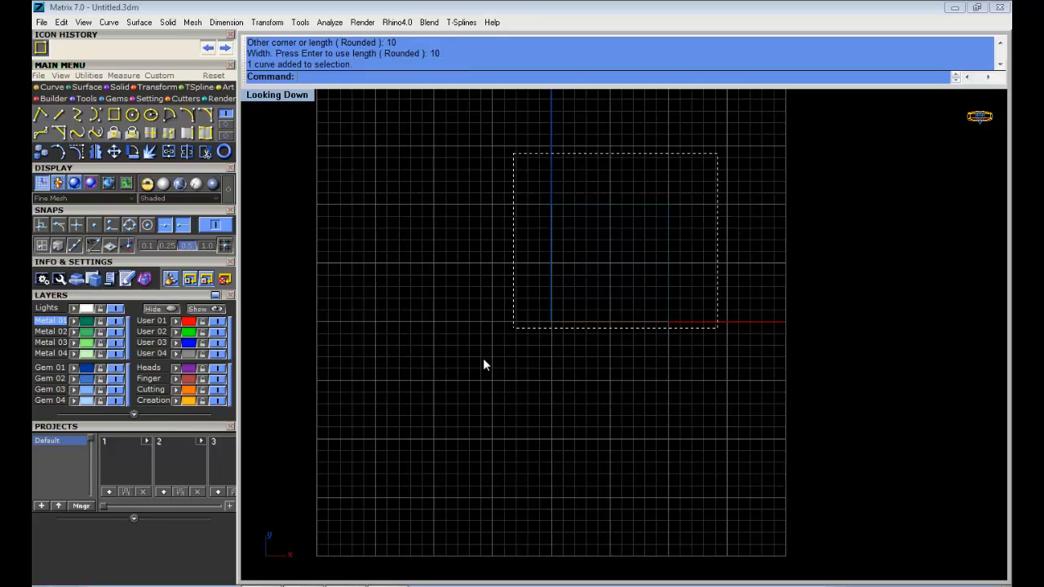
{"action": "left_click_drag", "start_coordinate": [483, 358], "coordinate": [470, 368]}
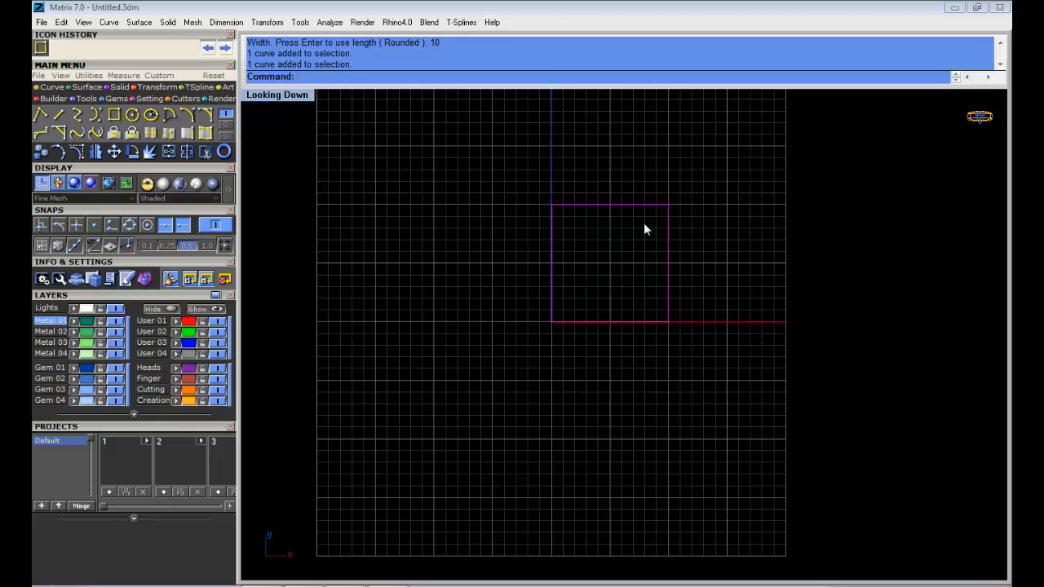
{"action": "double_click", "coordinate": [257, 93]}
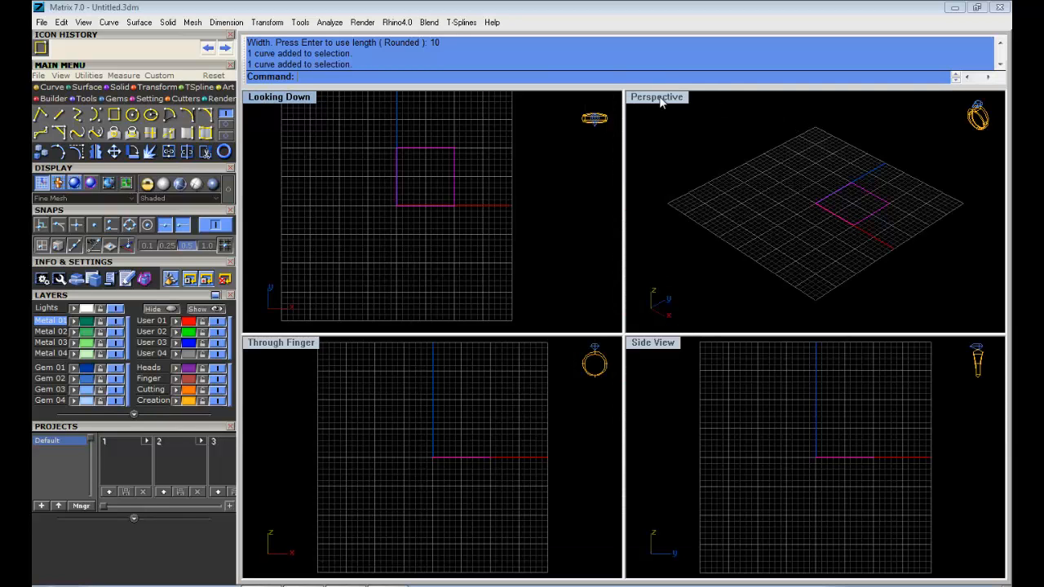
{"action": "left_click", "coordinate": [661, 130]}
{"action": "key", "text": "ctrl+m"}
{"action": "right_click_drag", "start_coordinate": [702, 212], "coordinate": [771, 317]}
{"action": "scroll", "coordinate": [770, 317], "scroll_direction": "up", "scroll_amount": 4}
{"action": "right_click_drag", "start_coordinate": [820, 376], "coordinate": [586, 242]}
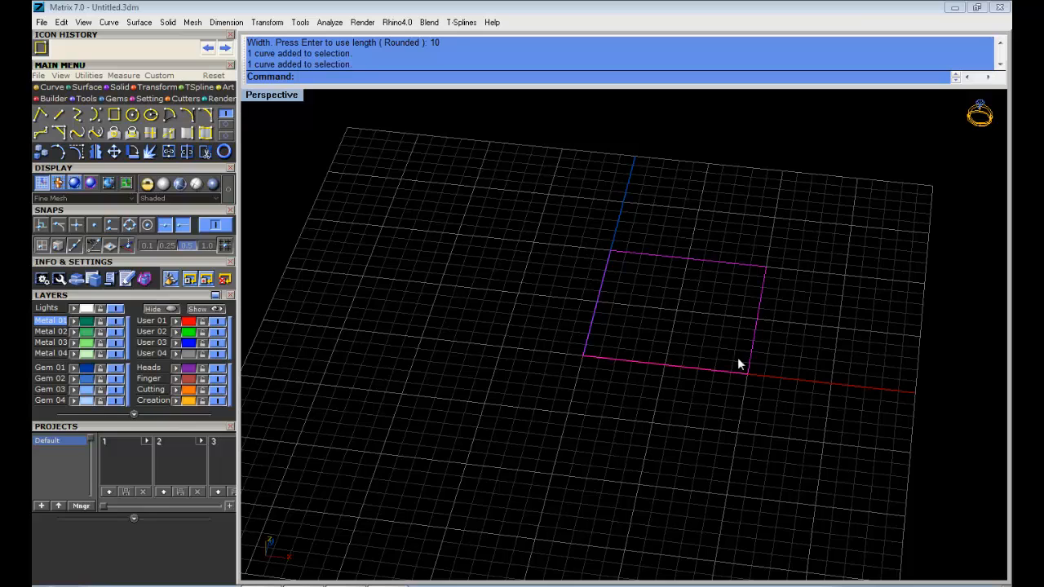
{"action": "double_click", "coordinate": [284, 96]}
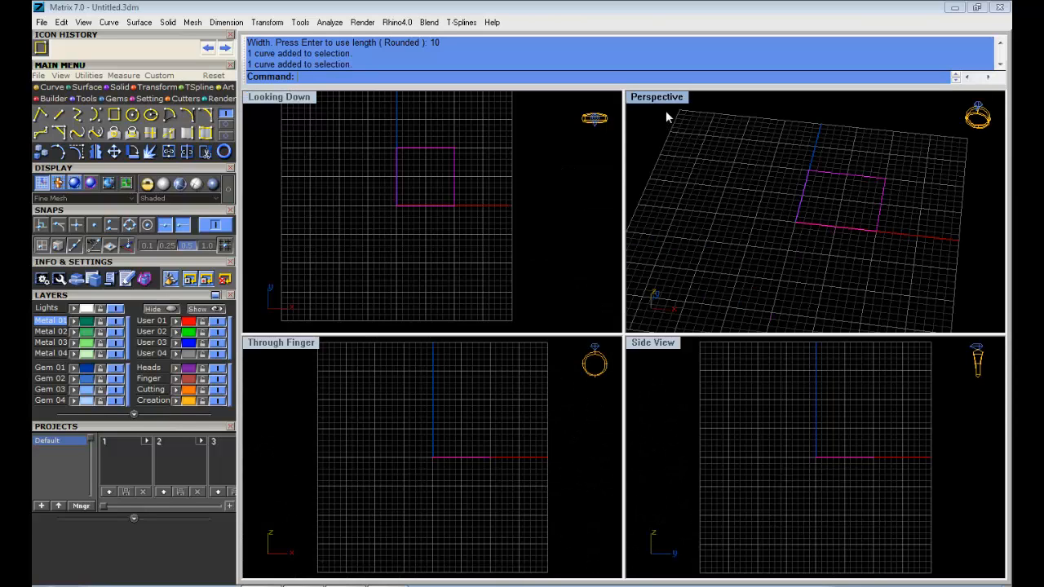
{"action": "right_click_drag", "start_coordinate": [930, 249], "coordinate": [774, 181]}
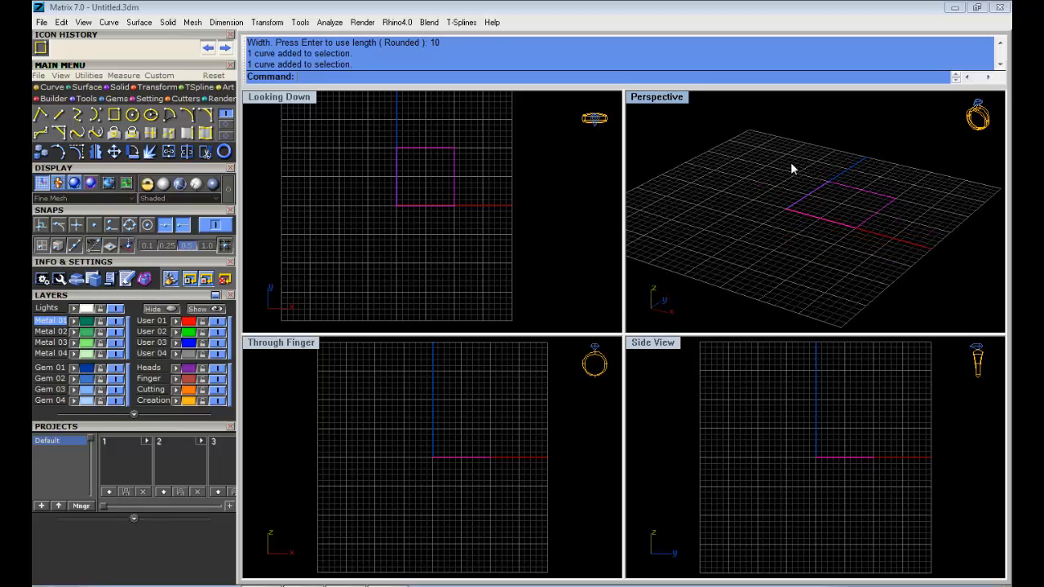
{"action": "double_click", "coordinate": [652, 98]}
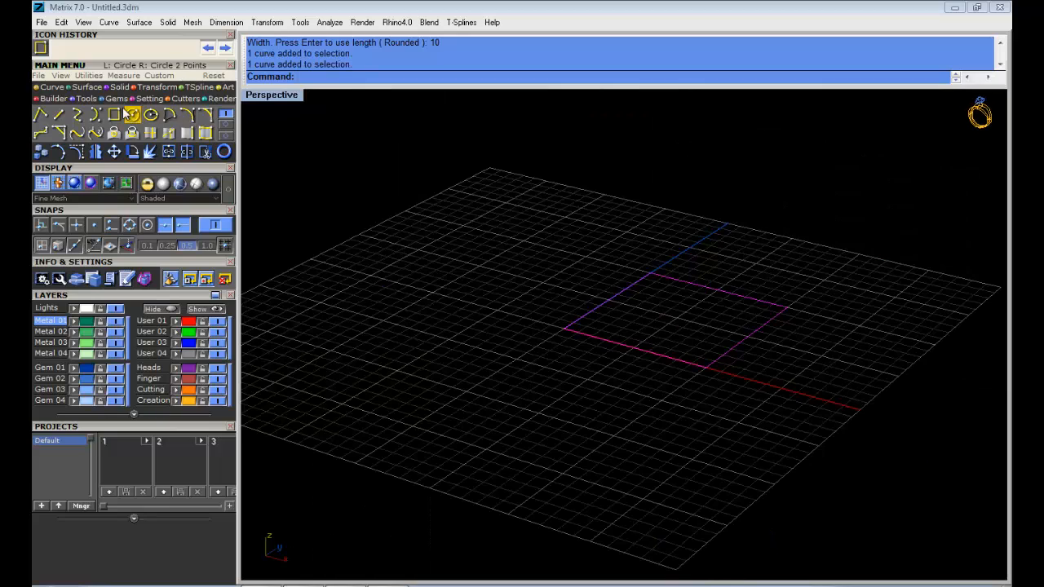
Extrude the square straight upward by 10 as a capped solid, with BothSides set to No.
{"action": "left_click", "coordinate": [114, 88]}
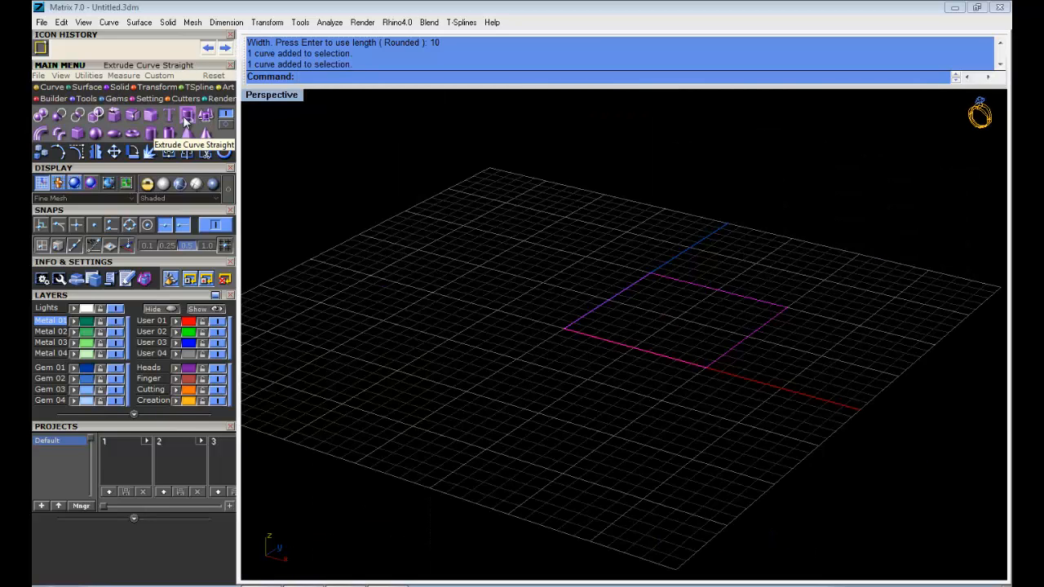
{"action": "left_click", "coordinate": [187, 116]}
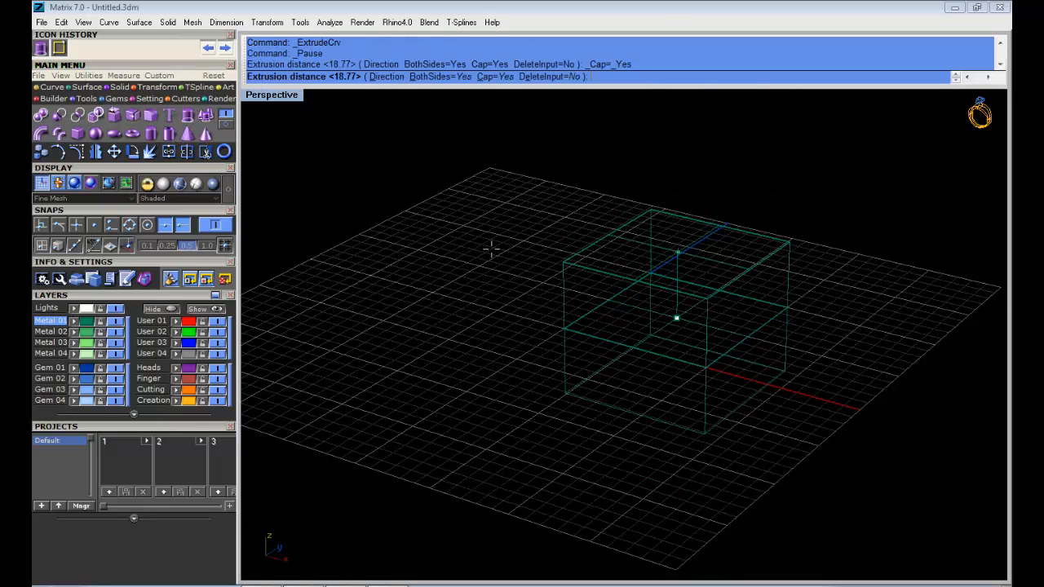
{"action": "right_click_drag", "start_coordinate": [522, 270], "coordinate": [519, 224]}
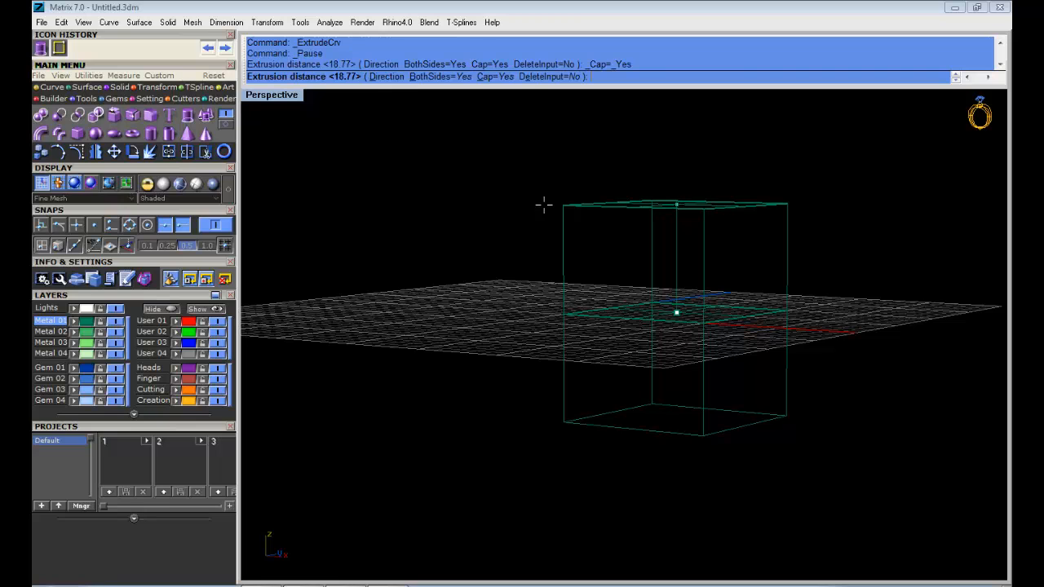
{"action": "right_click_drag", "start_coordinate": [546, 205], "coordinate": [553, 217]}
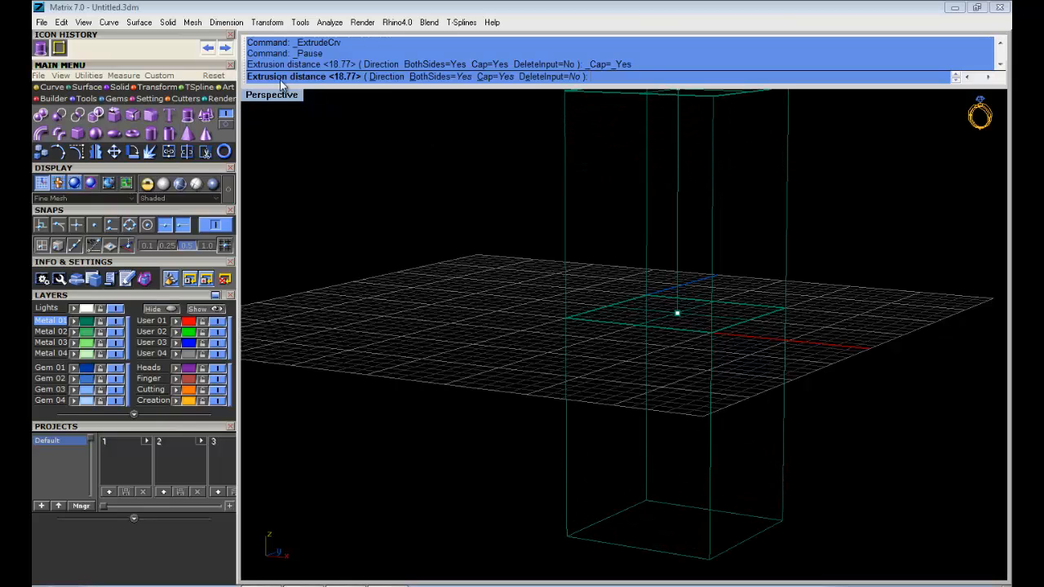
{"action": "left_click", "coordinate": [439, 76]}
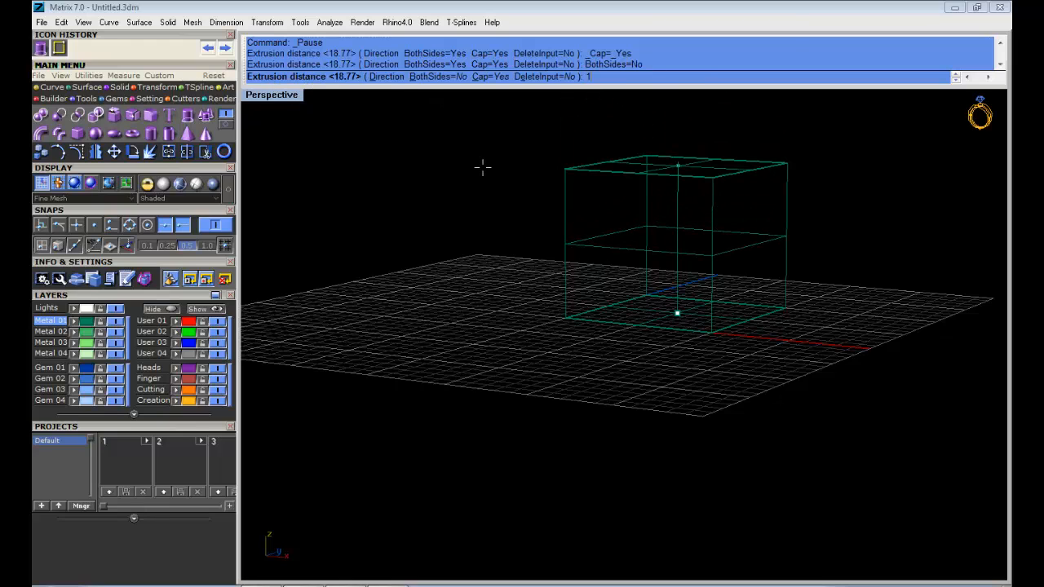
{"action": "type", "text": "0"}
{"action": "key", "text": "Return"}
{"action": "right_click_drag", "start_coordinate": [818, 231], "coordinate": [596, 216]}
{"action": "right_click_drag", "start_coordinate": [731, 237], "coordinate": [569, 224]}
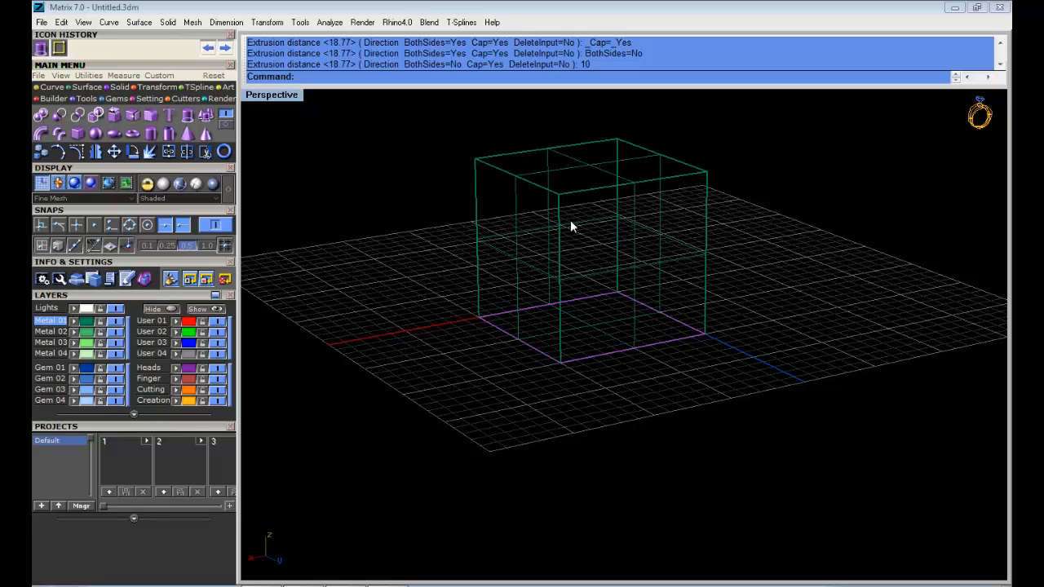
Try the Shaded, Ghosted and Rendered display modes on the cube, finishing in Shaded mode.
{"action": "left_click", "coordinate": [274, 96]}
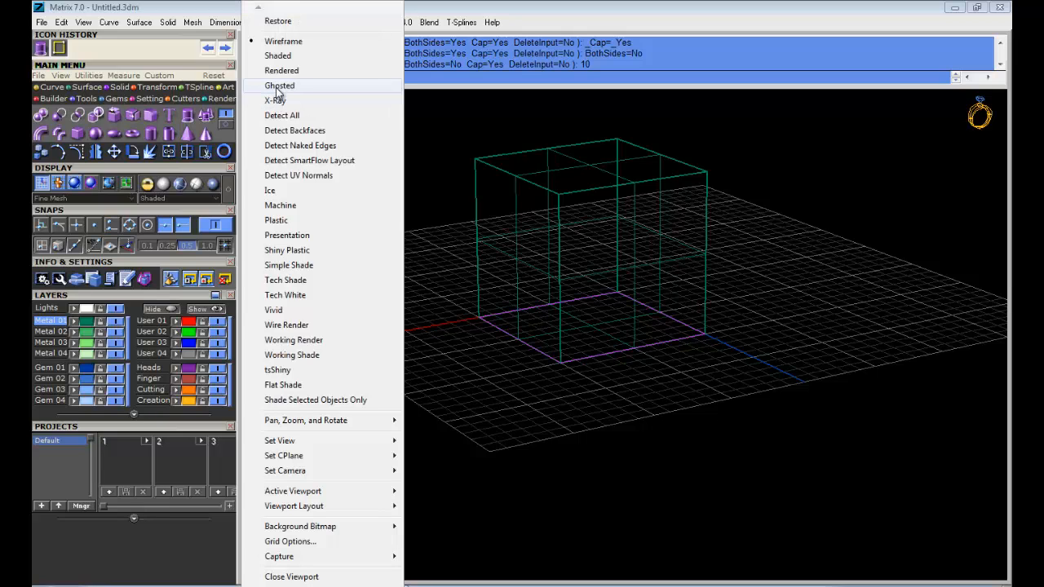
{"action": "left_click", "coordinate": [278, 56]}
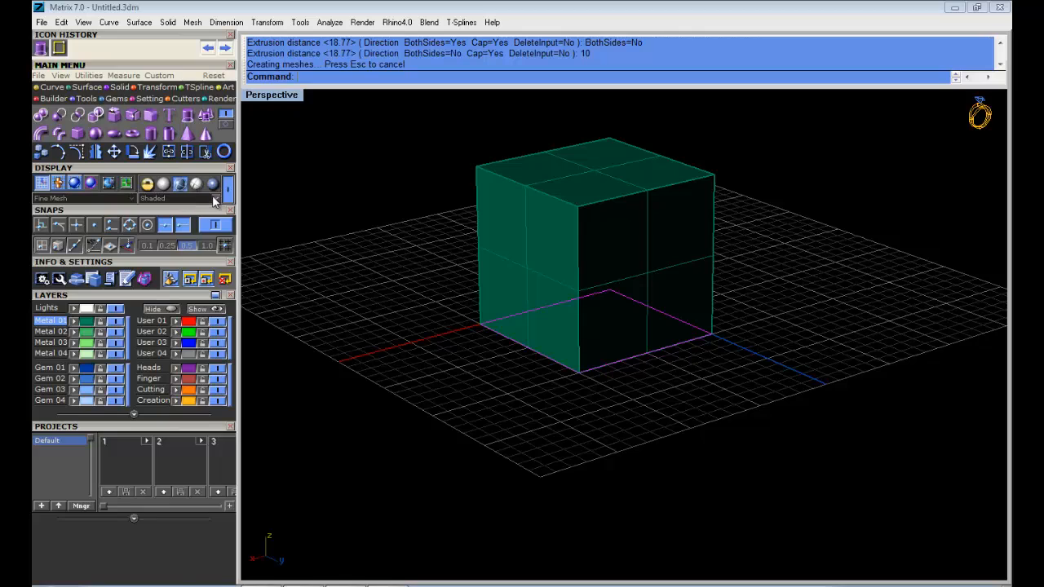
{"action": "left_click", "coordinate": [214, 198]}
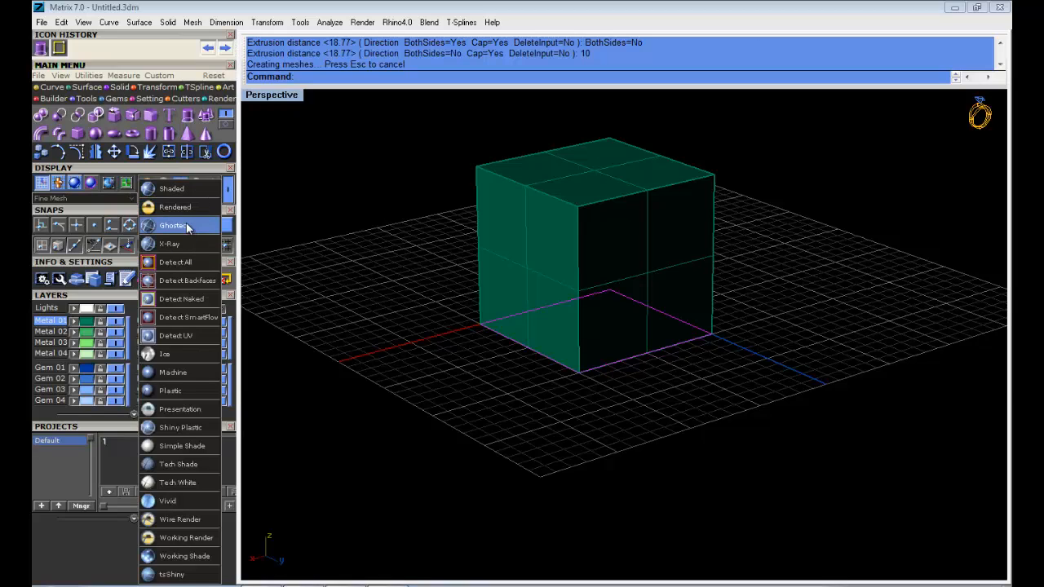
{"action": "left_click", "coordinate": [187, 224]}
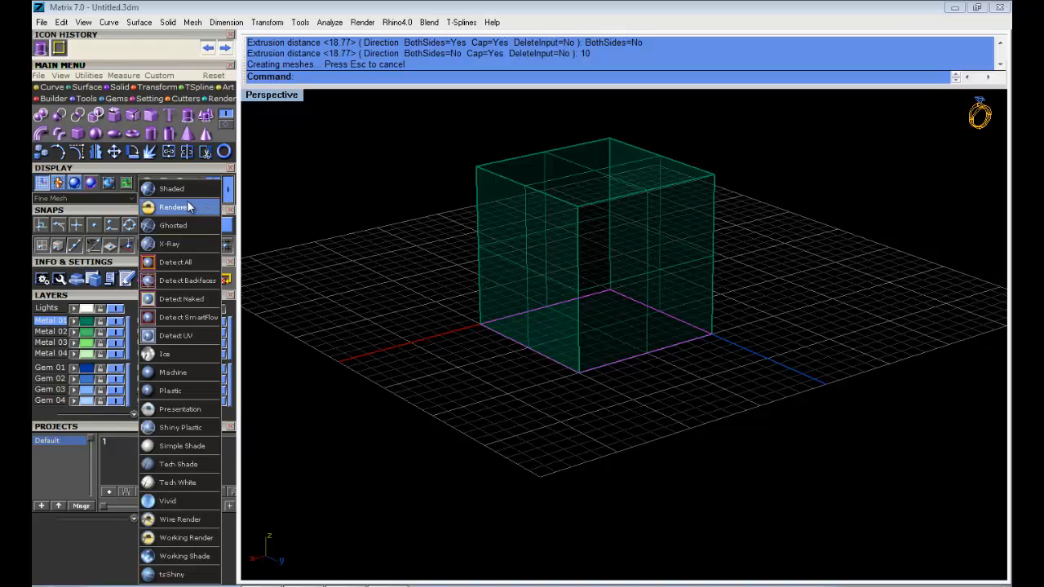
{"action": "left_click", "coordinate": [187, 204]}
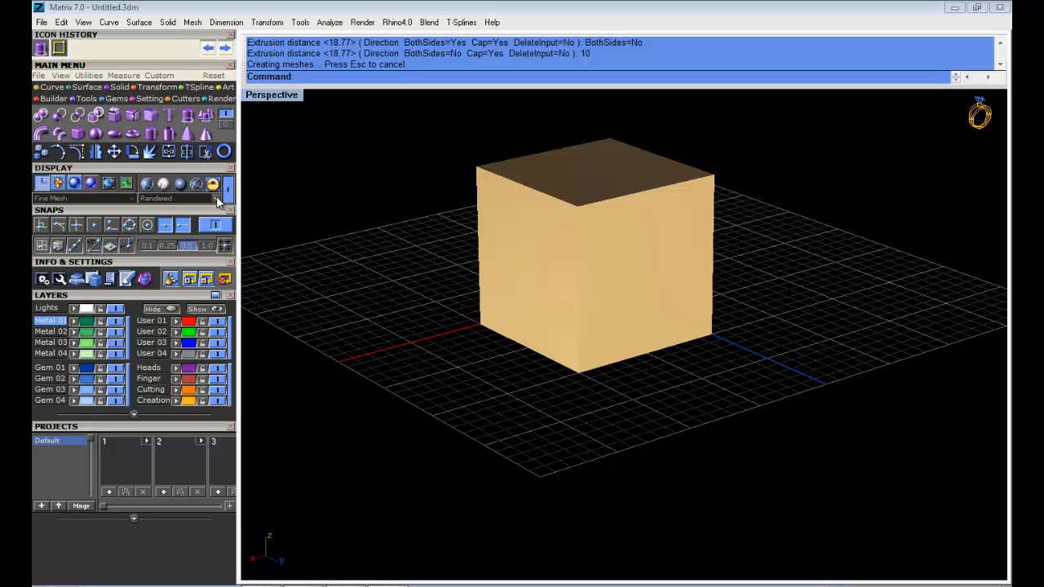
{"action": "left_click", "coordinate": [216, 197]}
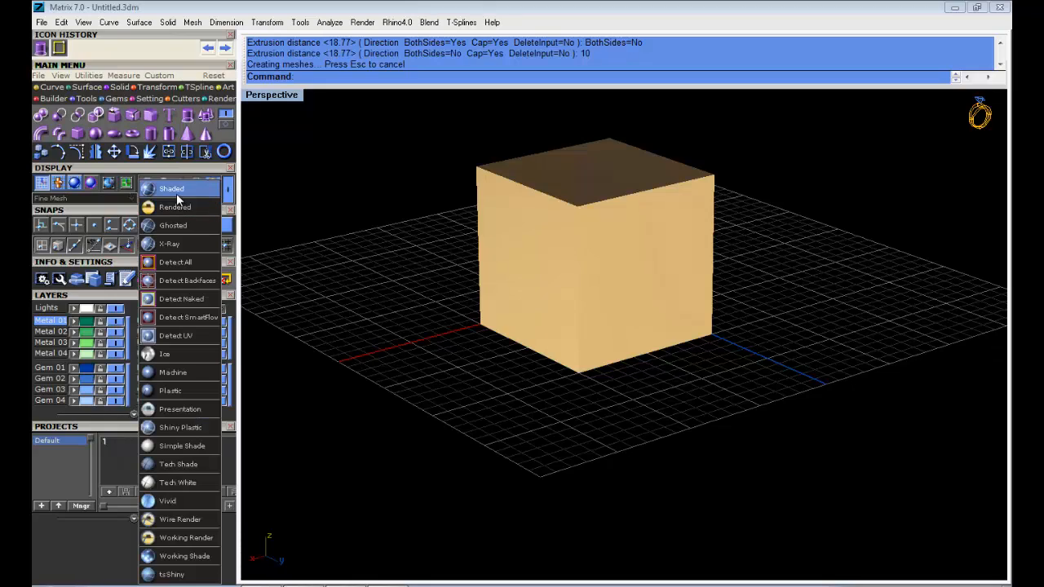
{"action": "left_click", "coordinate": [178, 189]}
Select only the square base curve under the cube, leaving the polysurface unselected.
{"action": "right_click_drag", "start_coordinate": [493, 225], "coordinate": [913, 188]}
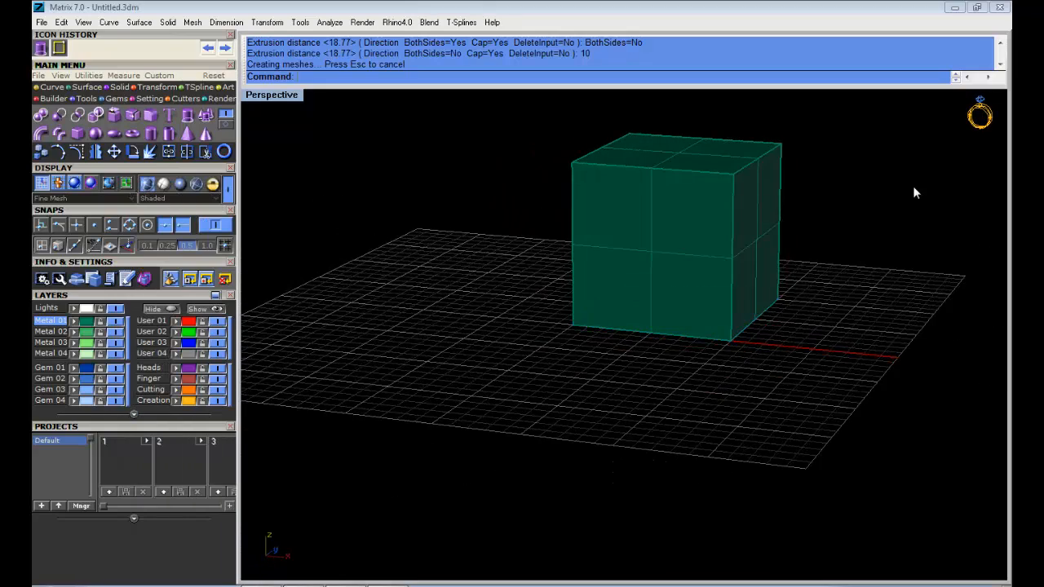
{"action": "right_click_drag", "start_coordinate": [728, 266], "coordinate": [787, 259]}
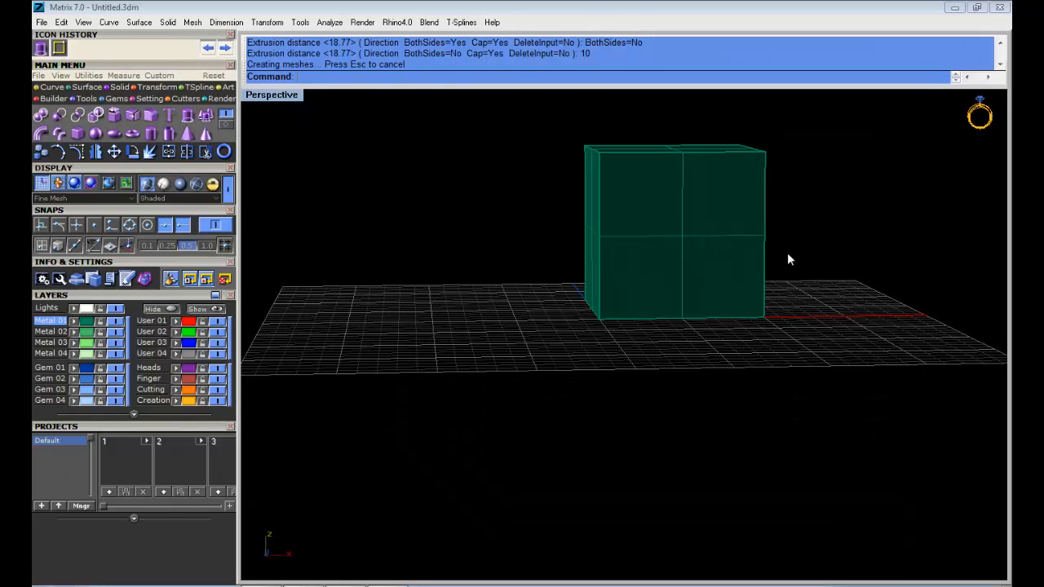
{"action": "left_click", "coordinate": [639, 320]}
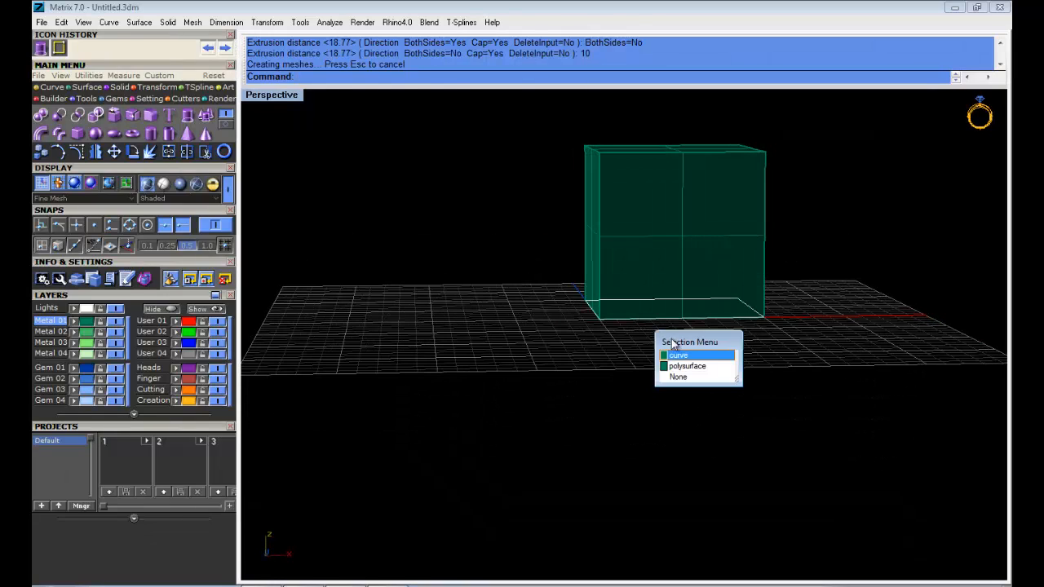
{"action": "left_click", "coordinate": [781, 330]}
{"action": "right_click_drag", "start_coordinate": [662, 326], "coordinate": [682, 333]}
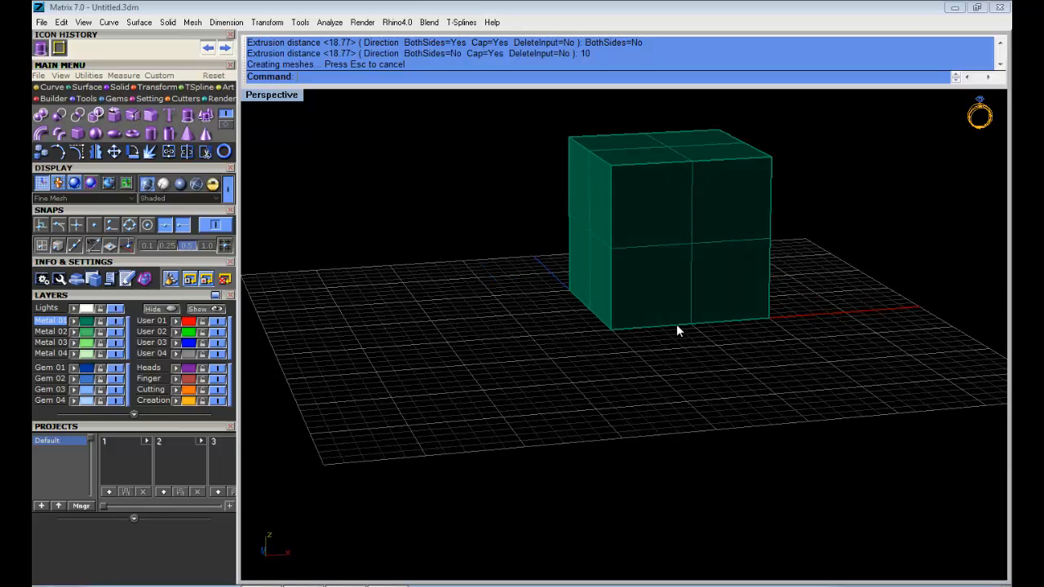
{"action": "left_click", "coordinate": [677, 324]}
{"action": "left_click", "coordinate": [849, 333]}
{"action": "left_click_drag", "start_coordinate": [498, 221], "coordinate": [864, 367]}
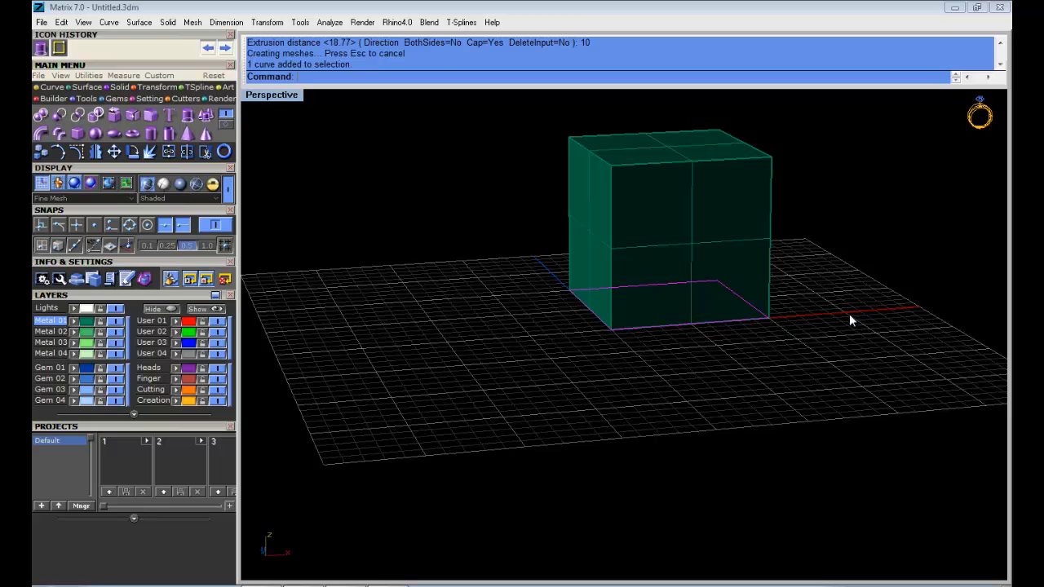
Move the selected base curve along the positive X axis, away from the origin.
{"action": "right_click_drag", "start_coordinate": [810, 228], "coordinate": [598, 302]}
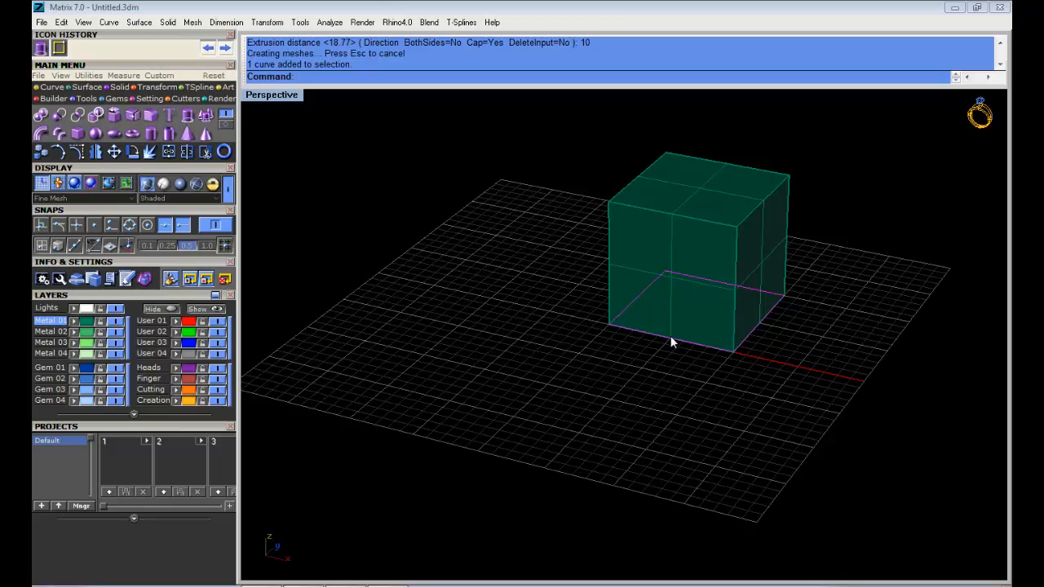
{"action": "left_click", "coordinate": [115, 152]}
{"action": "left_click", "coordinate": [602, 401]}
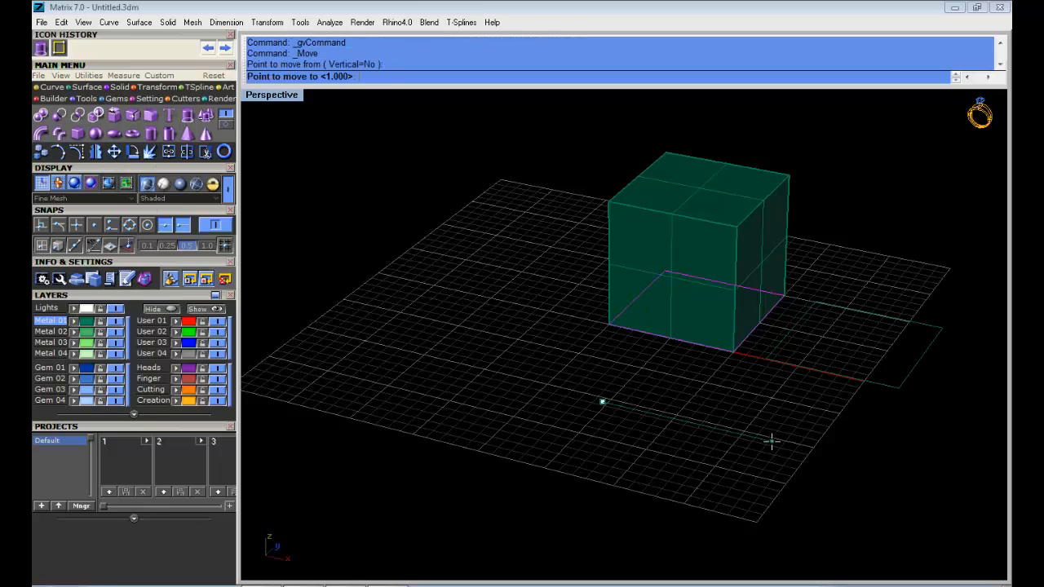
{"action": "left_click", "coordinate": [793, 441]}
{"action": "scroll", "coordinate": [715, 303], "scroll_direction": "down", "scroll_amount": 3}
{"action": "right_click_drag", "start_coordinate": [783, 314], "coordinate": [707, 348], "text": "shift"}
{"action": "scroll", "coordinate": [707, 402], "scroll_direction": "up", "scroll_amount": 5}
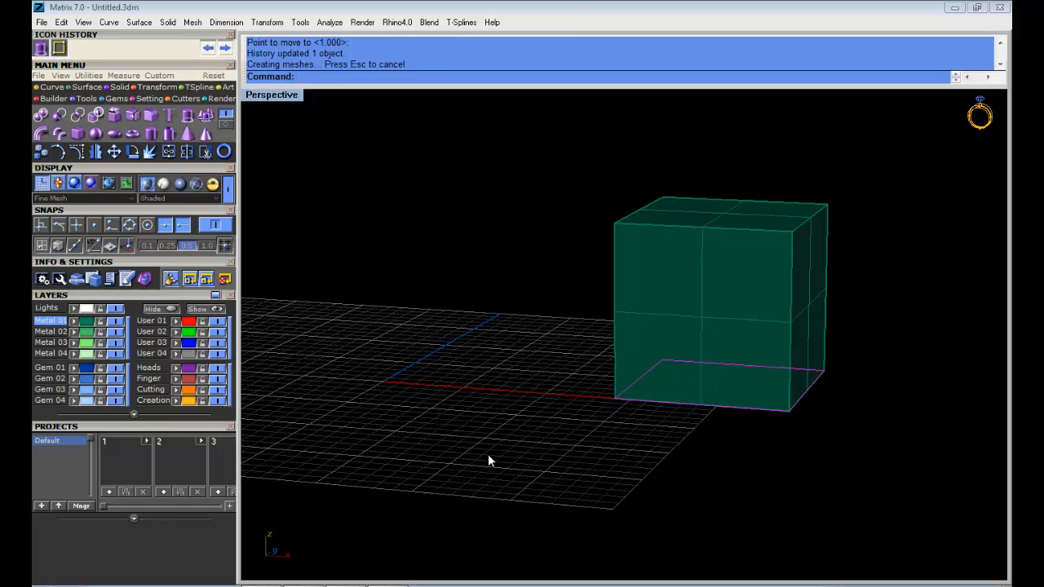
Undo the last move of the base curve and switch off history.
{"action": "key", "text": "ctrl+z"}
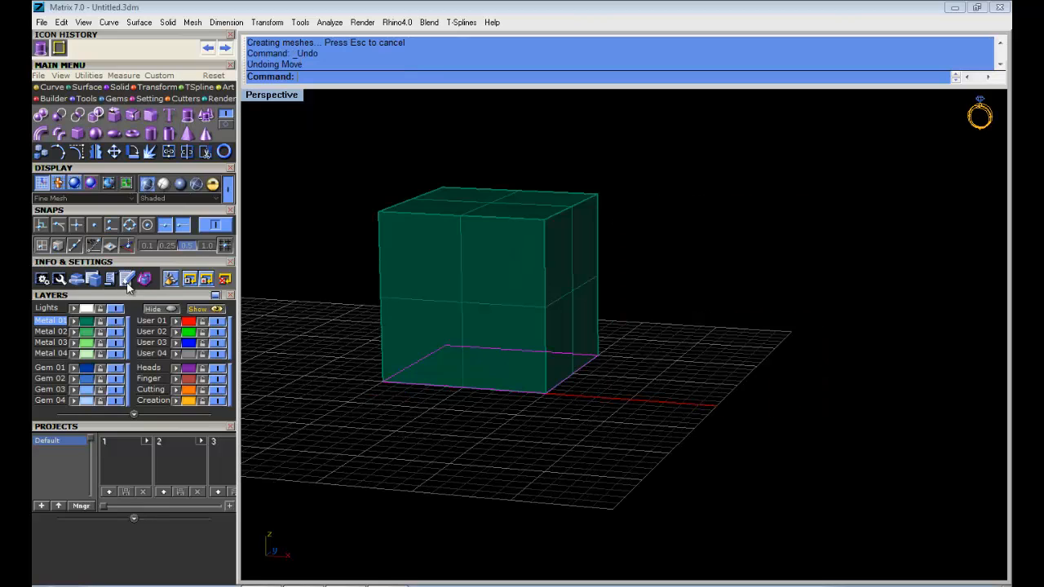
{"action": "left_click", "coordinate": [173, 282]}
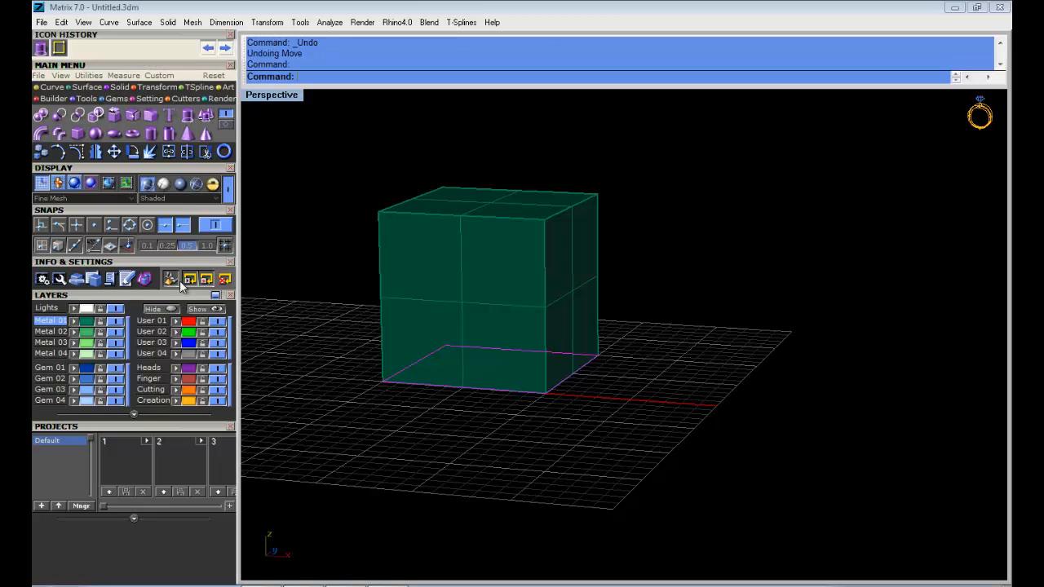
Select the square base curve and move it along the positive X axis, clear of the cube.
{"action": "scroll", "coordinate": [388, 325], "scroll_direction": "down", "scroll_amount": 4}
{"action": "right_click_drag", "start_coordinate": [388, 324], "coordinate": [416, 293], "text": "shift"}
{"action": "left_click_drag", "start_coordinate": [346, 268], "coordinate": [715, 447]}
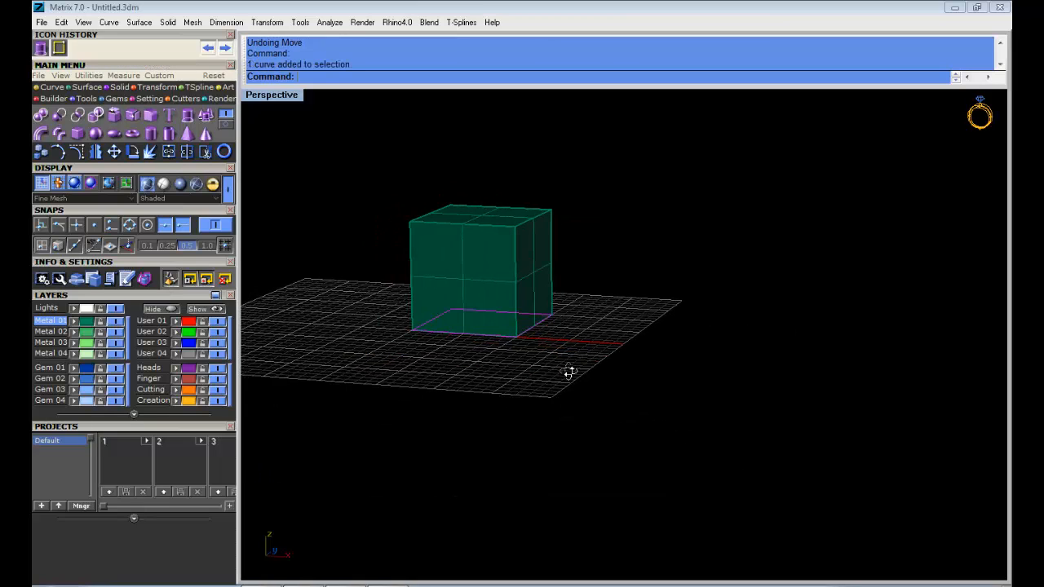
{"action": "right_click_drag", "start_coordinate": [569, 371], "coordinate": [558, 412]}
{"action": "left_click", "coordinate": [114, 152]}
{"action": "left_click", "coordinate": [373, 397]}
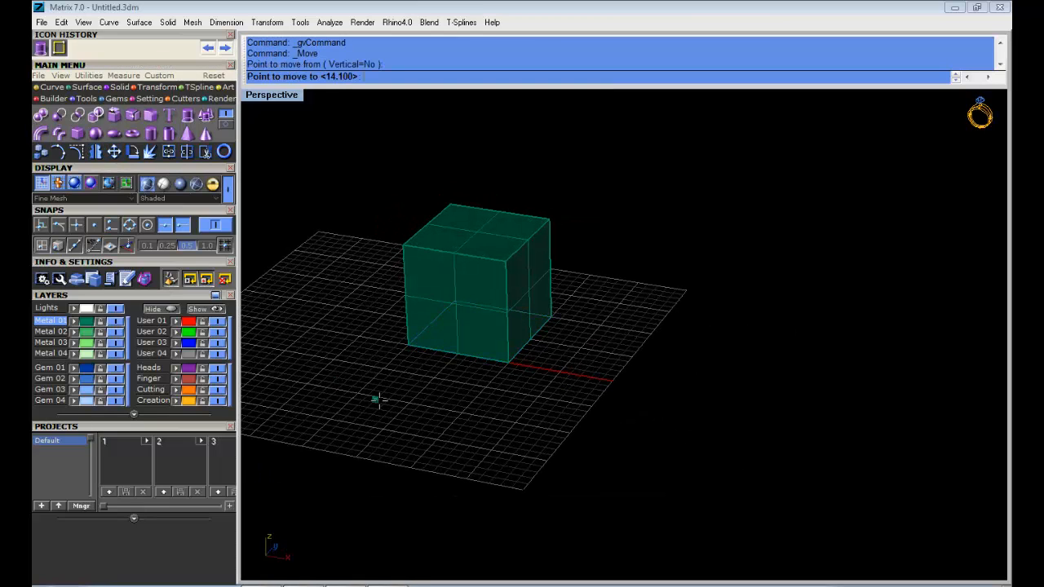
{"action": "left_click", "coordinate": [535, 441]}
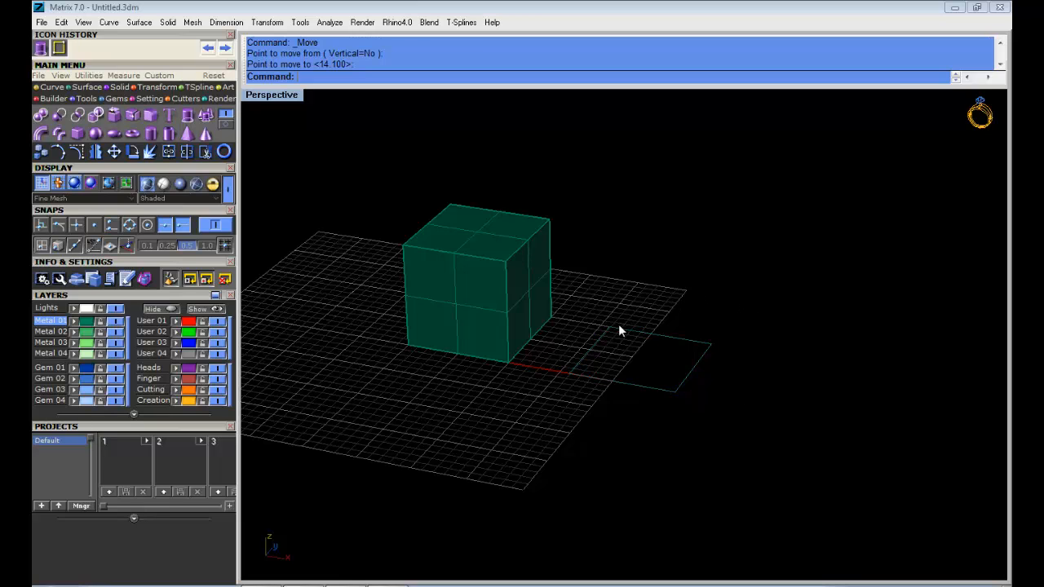
Shift the separated base square farther from the cube along the positive X axis and deselect it.
{"action": "scroll", "coordinate": [619, 326], "scroll_direction": "up", "scroll_amount": 2}
{"action": "right_click_drag", "start_coordinate": [619, 326], "coordinate": [682, 304], "text": "shift"}
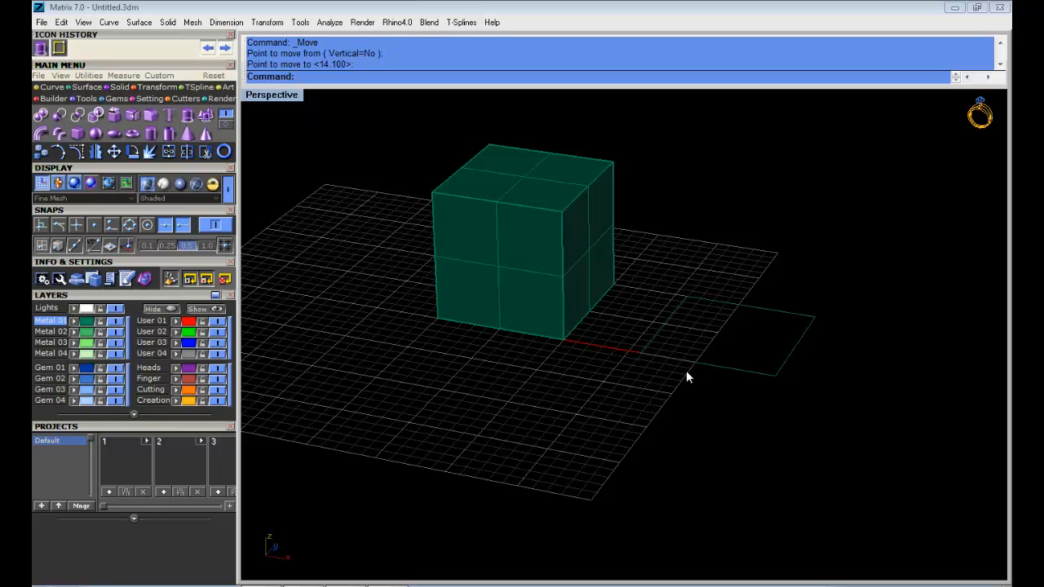
{"action": "right_click_drag", "start_coordinate": [711, 378], "coordinate": [574, 392]}
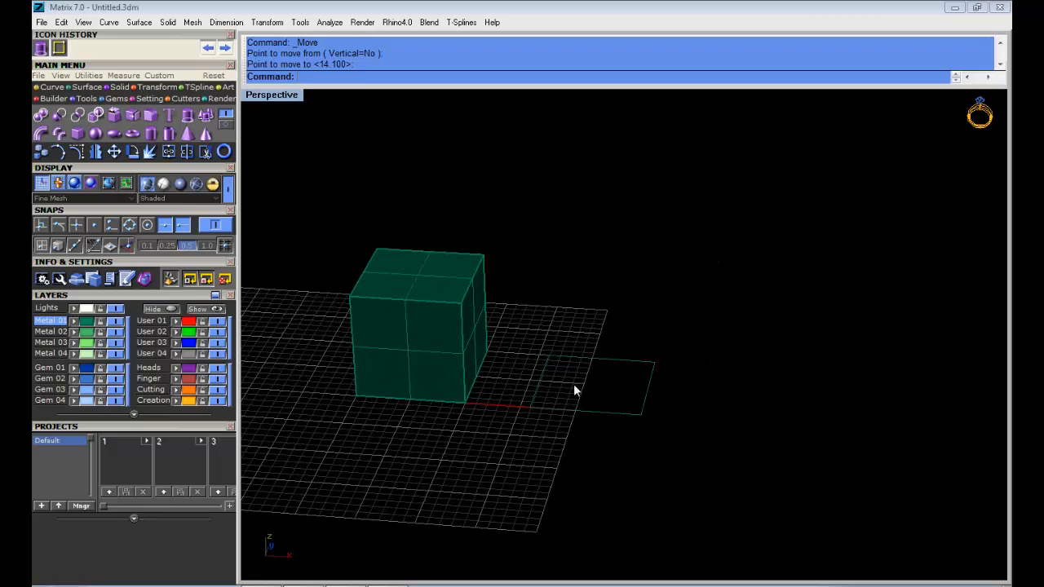
{"action": "left_click_drag", "start_coordinate": [616, 360], "coordinate": [681, 359]}
{"action": "right_click_drag", "start_coordinate": [683, 348], "coordinate": [724, 288], "text": "shift"}
{"action": "left_click", "coordinate": [724, 290]}
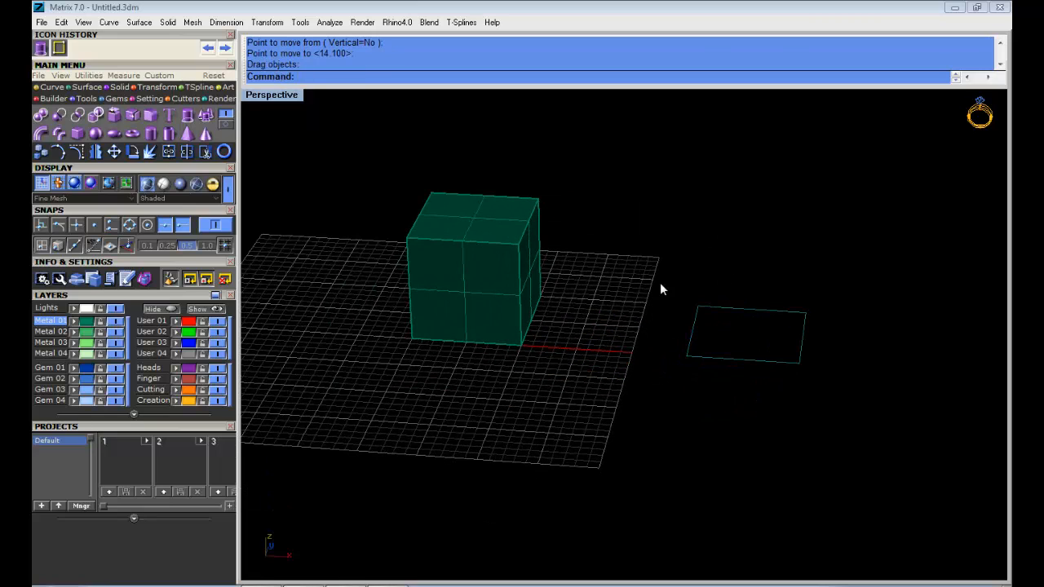
Switch from the Perspective view to a maximized Looking Down view displayed in Shaded mode.
{"action": "double_click", "coordinate": [270, 95]}
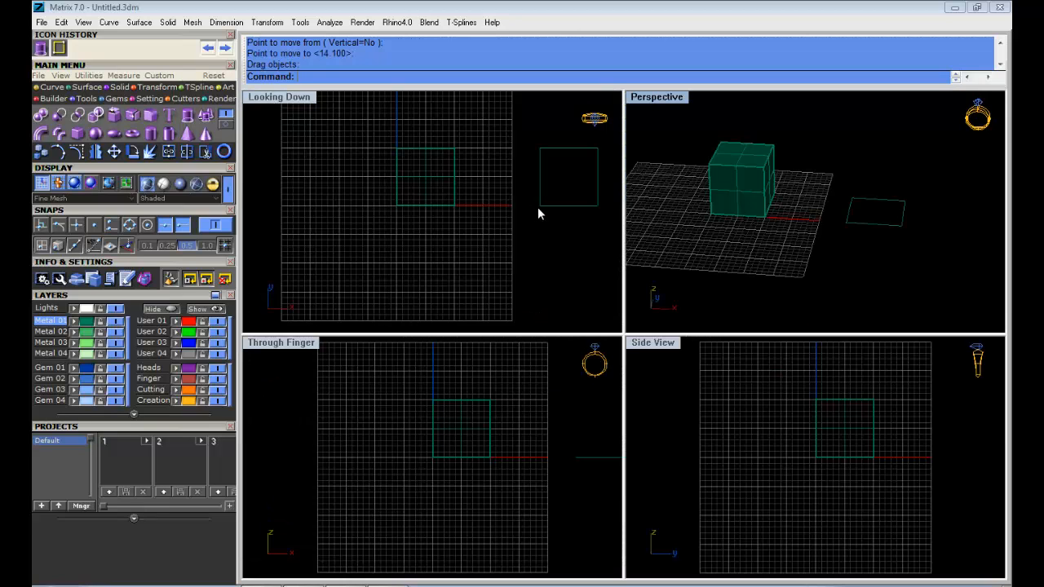
{"action": "right_click_drag", "start_coordinate": [538, 208], "coordinate": [468, 216], "text": "shift"}
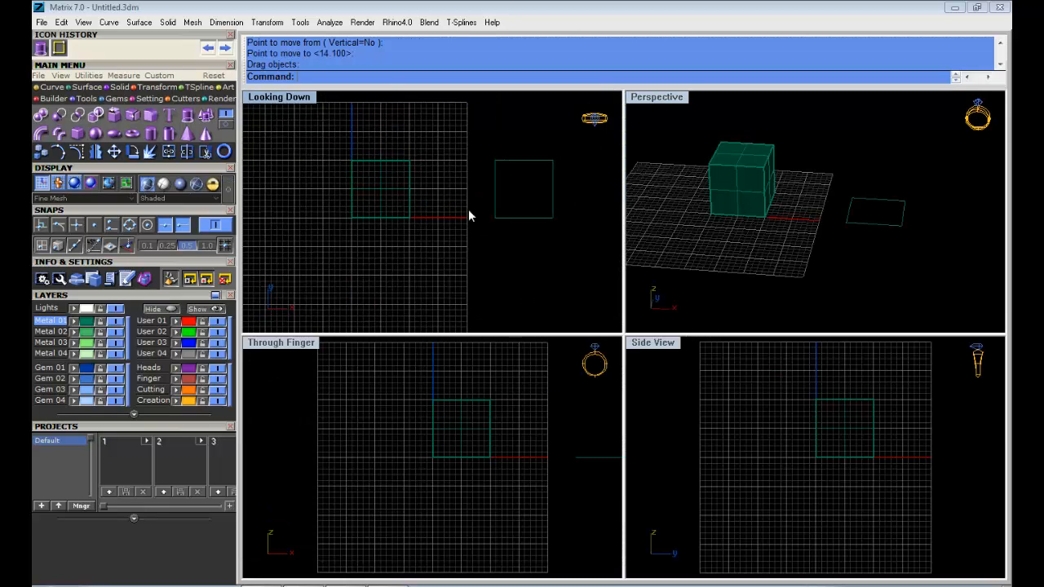
{"action": "double_click", "coordinate": [298, 98]}
{"action": "right_click_drag", "start_coordinate": [547, 220], "coordinate": [411, 215], "text": "shift"}
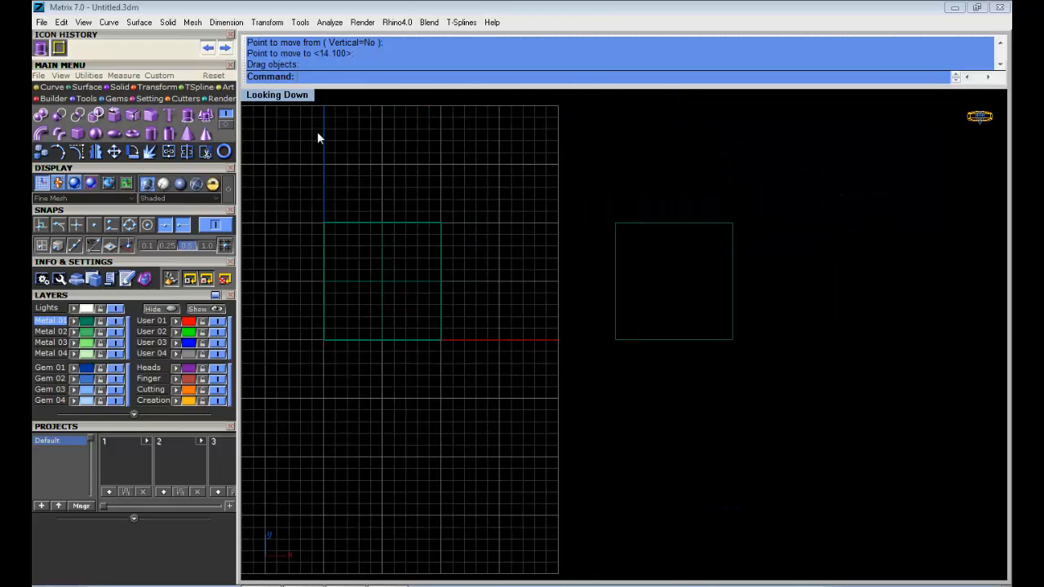
{"action": "left_click", "coordinate": [277, 97]}
{"action": "left_click", "coordinate": [300, 59]}
{"action": "right_click_drag", "start_coordinate": [644, 234], "coordinate": [580, 217], "text": "shift"}
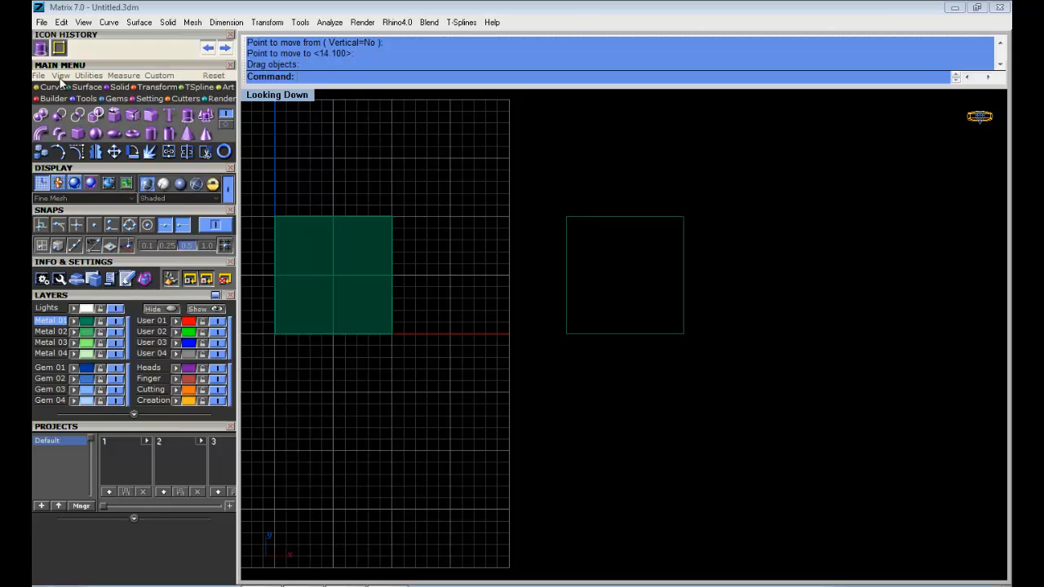
Draw a single diagonal line across the separated square from its upper-left corner to its lower-right corner.
{"action": "left_click", "coordinate": [52, 87]}
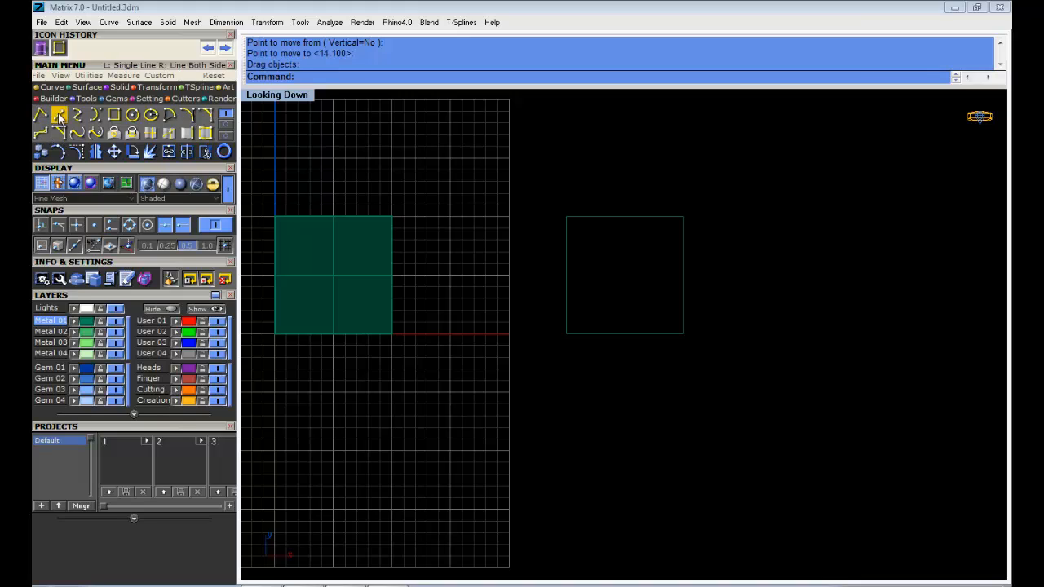
{"action": "left_click", "coordinate": [58, 117]}
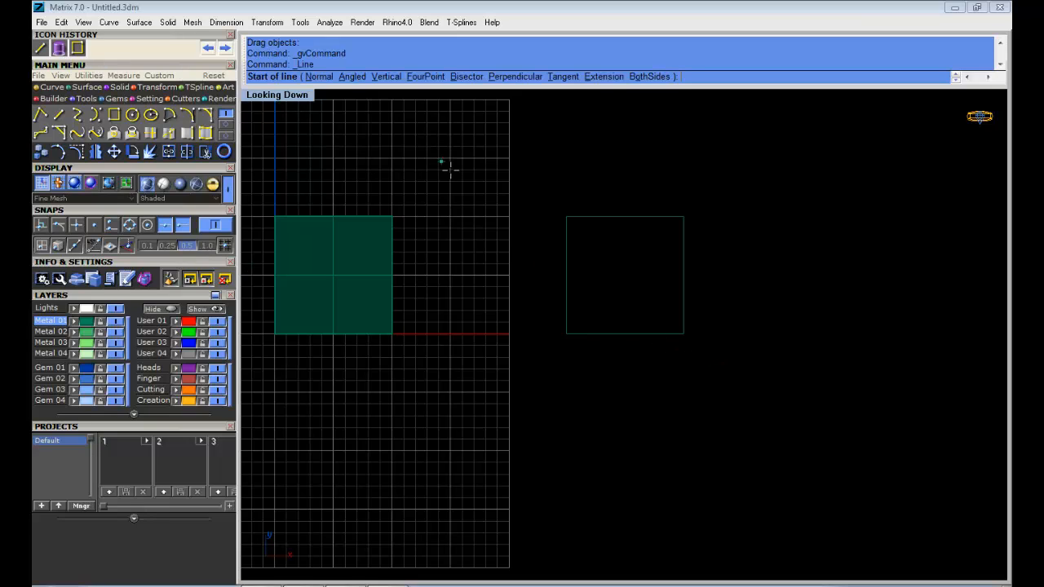
{"action": "left_click", "coordinate": [567, 217]}
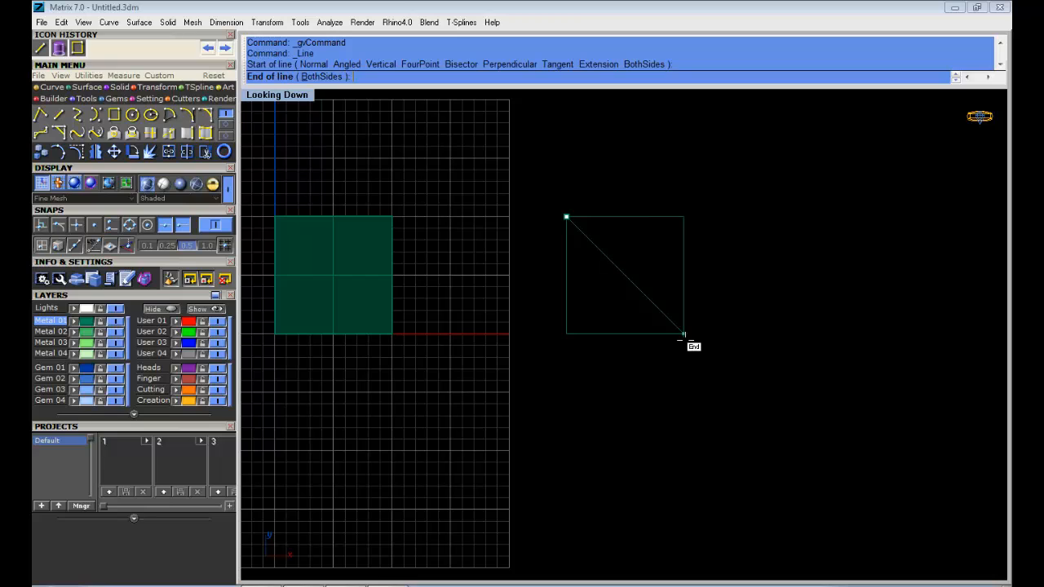
{"action": "left_click", "coordinate": [683, 334]}
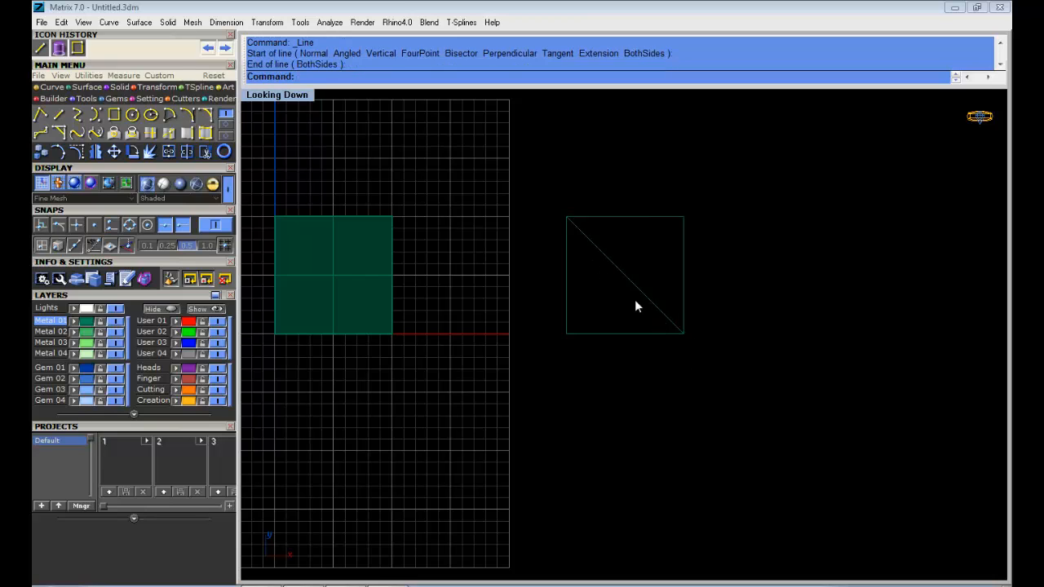
Create a small sphere about 2 in diameter, centred on the midpoint of the square's diagonal.
{"action": "right_click_drag", "start_coordinate": [635, 301], "coordinate": [593, 292]}
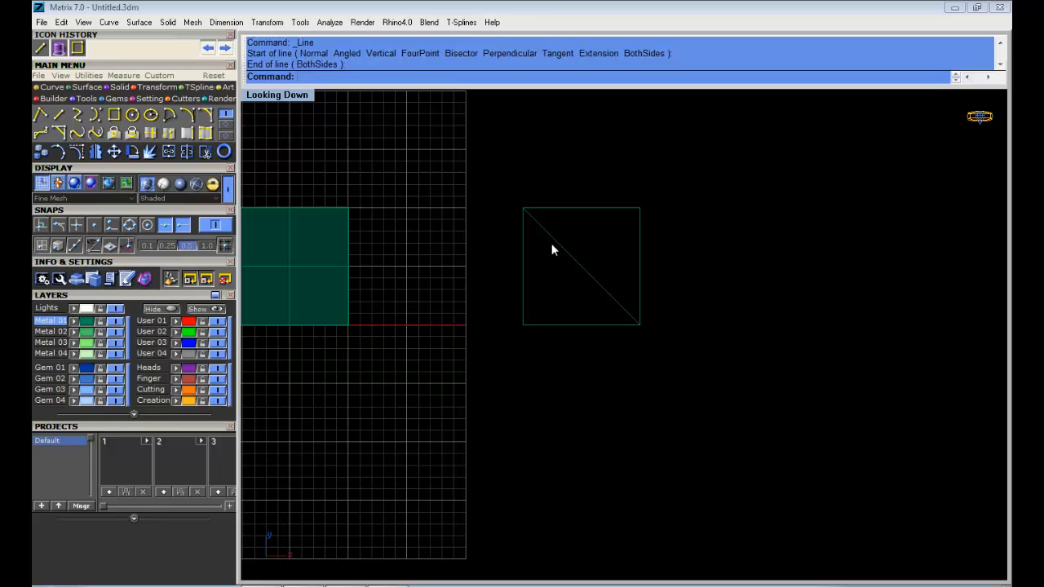
{"action": "left_click", "coordinate": [120, 87]}
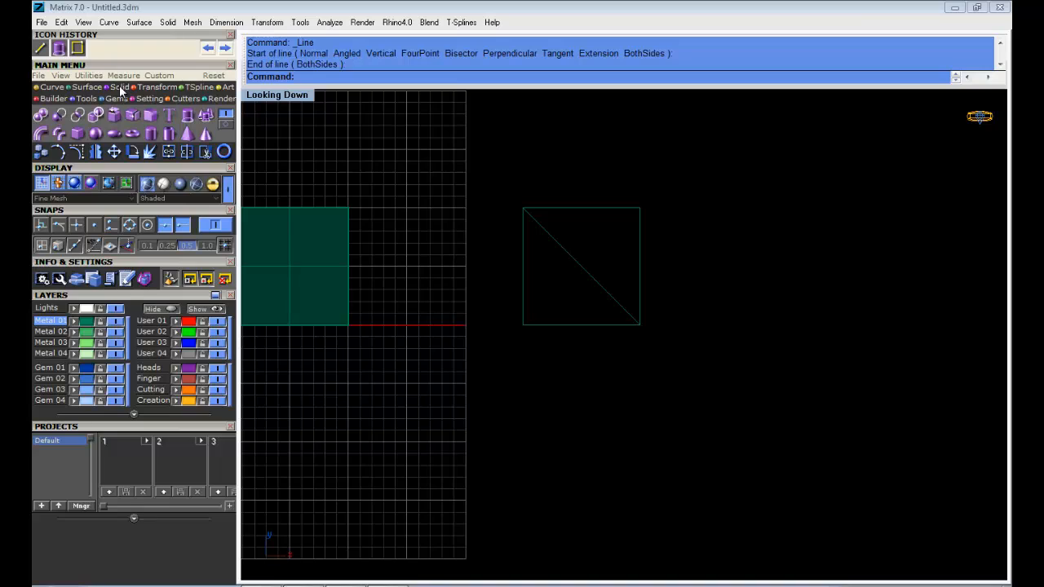
{"action": "left_click", "coordinate": [95, 135]}
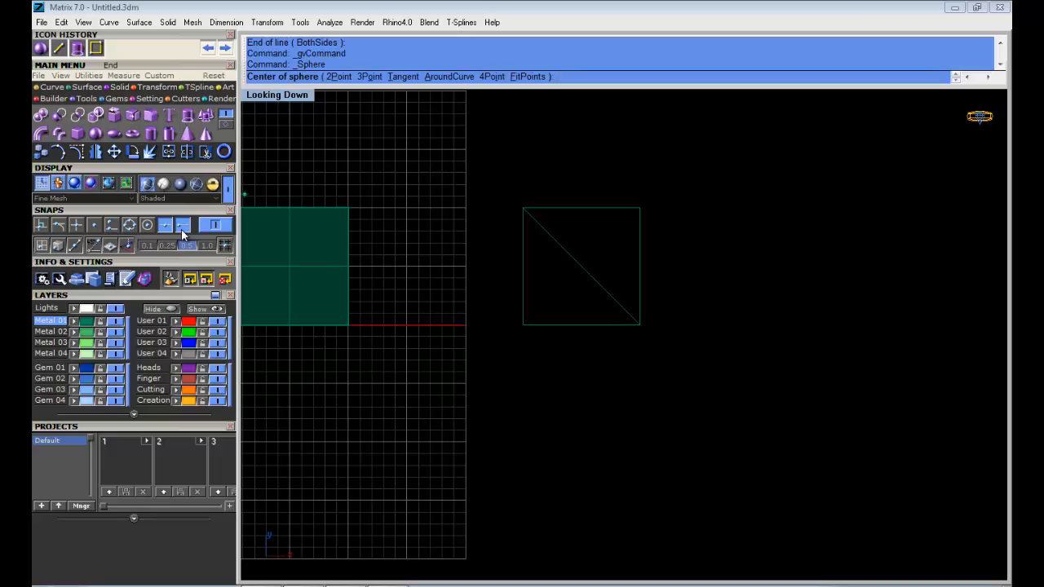
{"action": "left_click", "coordinate": [583, 266]}
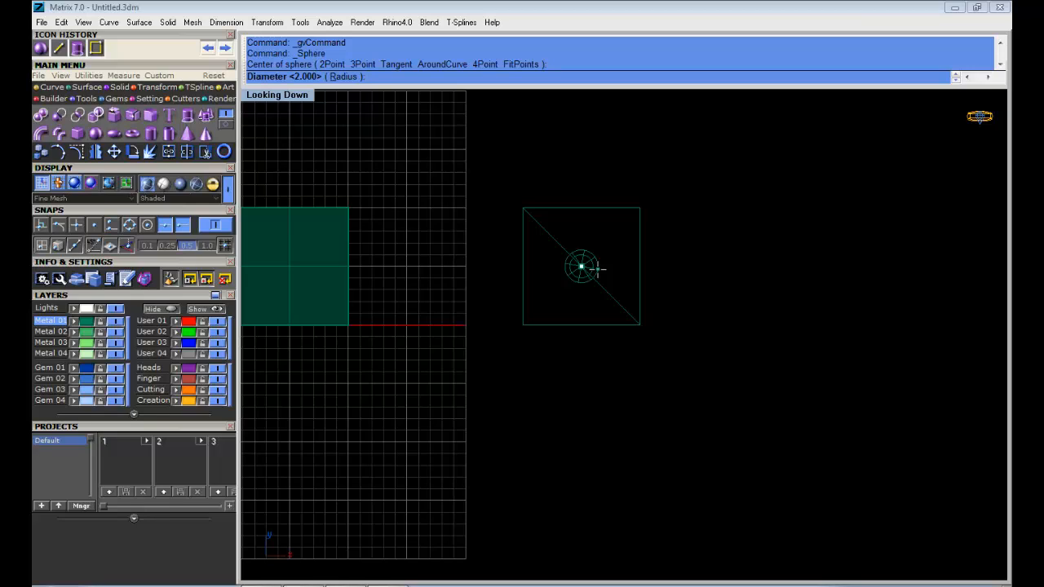
{"action": "left_click", "coordinate": [596, 268]}
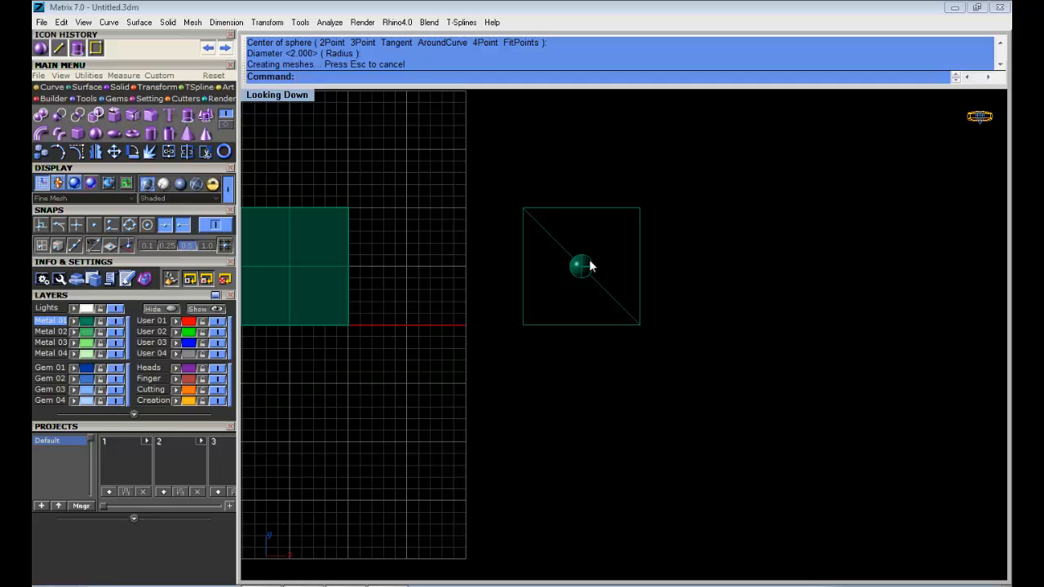
Copy only the square outline to a spot just beside it along X, leaving out the diagonal and sphere.
{"action": "right_click_drag", "start_coordinate": [677, 243], "coordinate": [617, 221]}
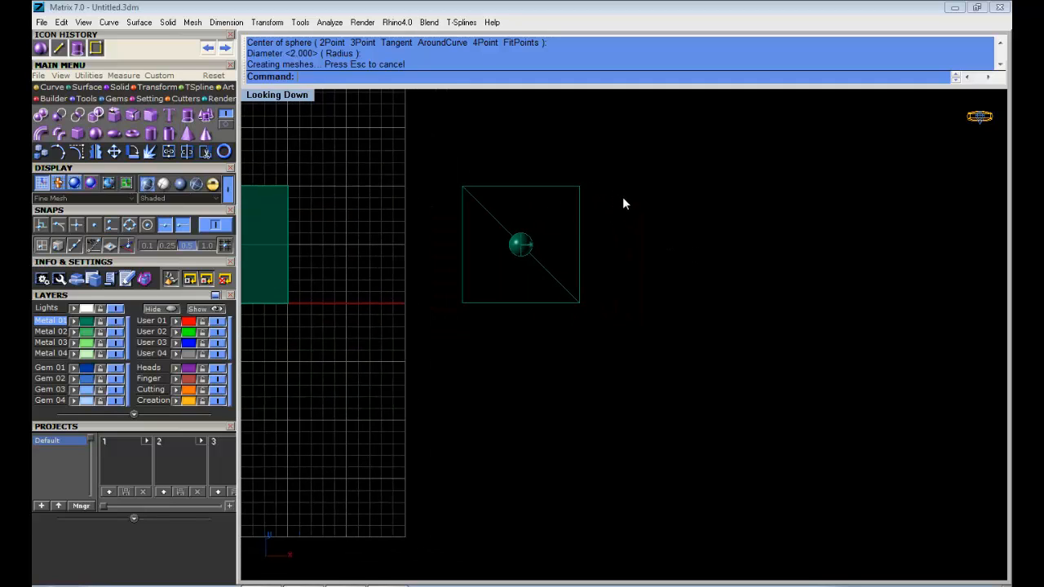
{"action": "left_click_drag", "start_coordinate": [623, 197], "coordinate": [554, 151]}
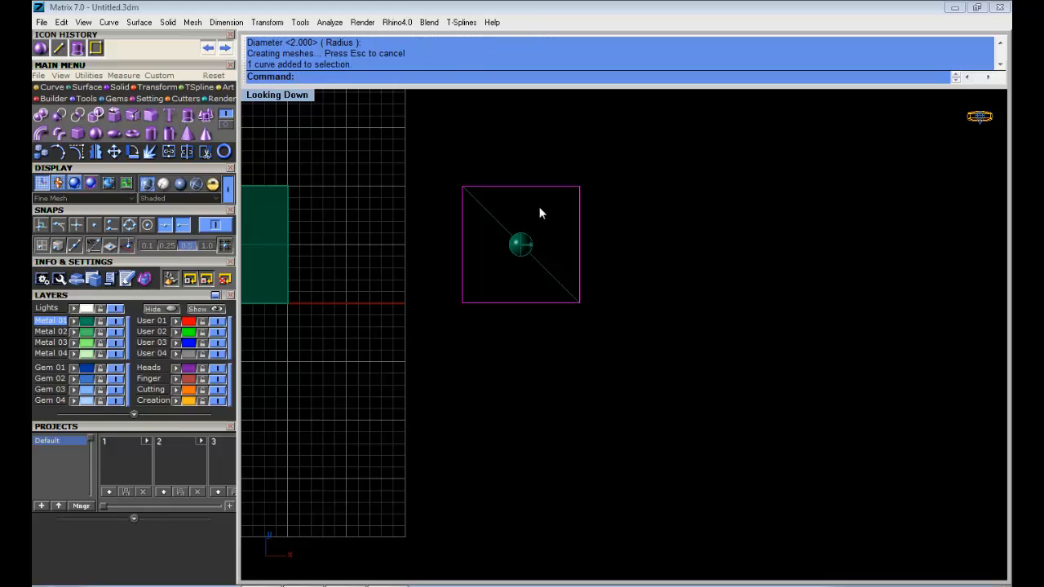
{"action": "left_click", "coordinate": [59, 152]}
{"action": "left_click", "coordinate": [532, 144]}
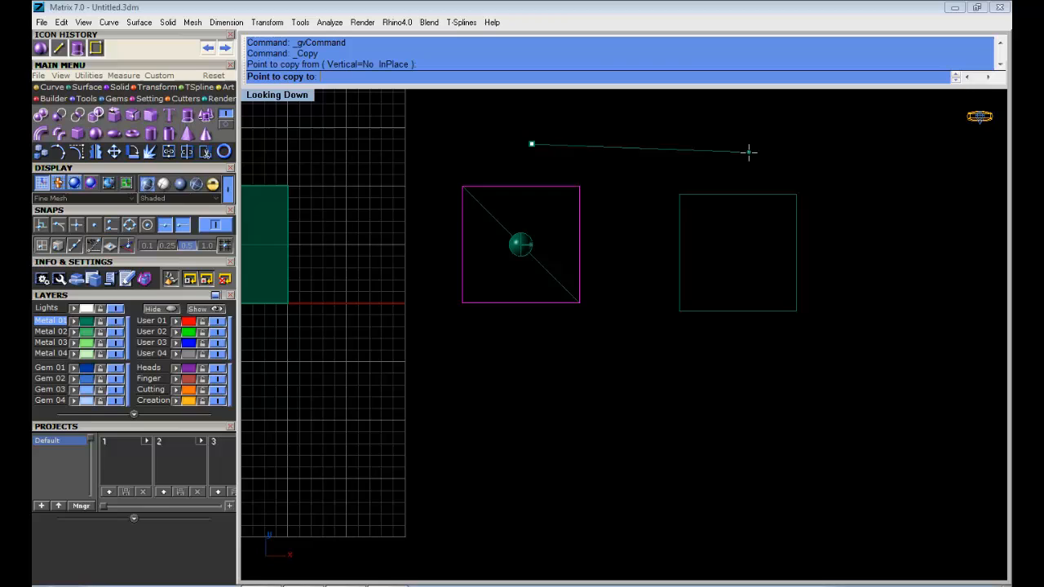
{"action": "left_click", "coordinate": [666, 136]}
{"action": "right_click", "coordinate": [698, 148]}
Draw a single diagonal line across the copied square from its upper-left corner to its lower-right corner.
{"action": "right_click_drag", "start_coordinate": [774, 180], "coordinate": [713, 199]}
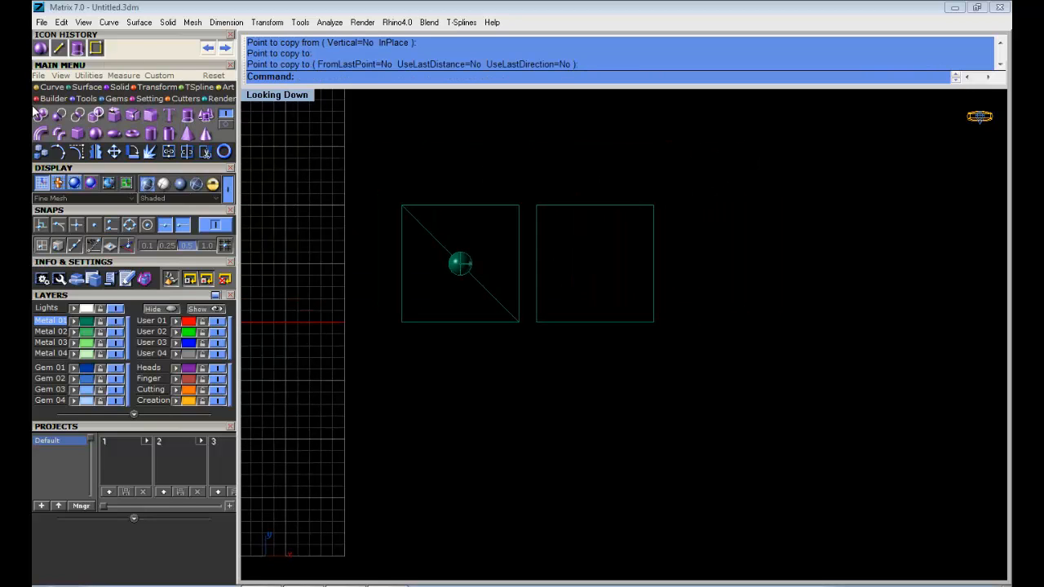
{"action": "left_click", "coordinate": [52, 87]}
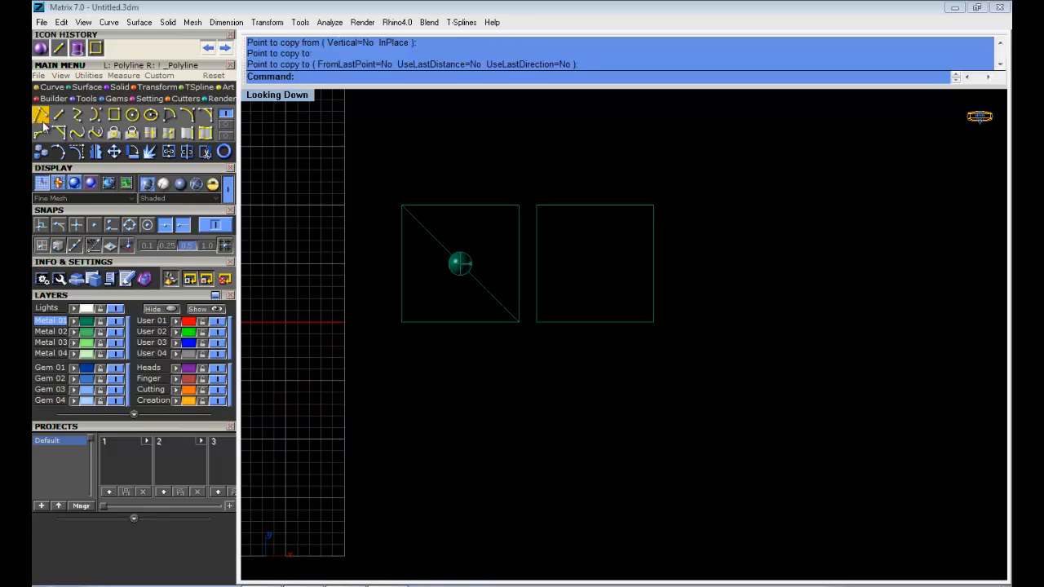
{"action": "left_click", "coordinate": [58, 116]}
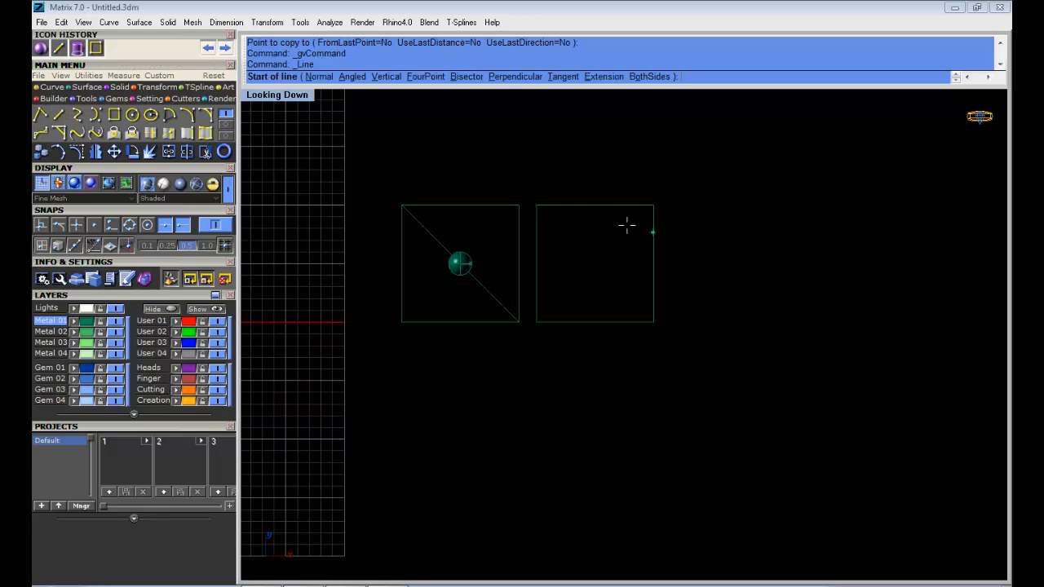
{"action": "left_click", "coordinate": [536, 204]}
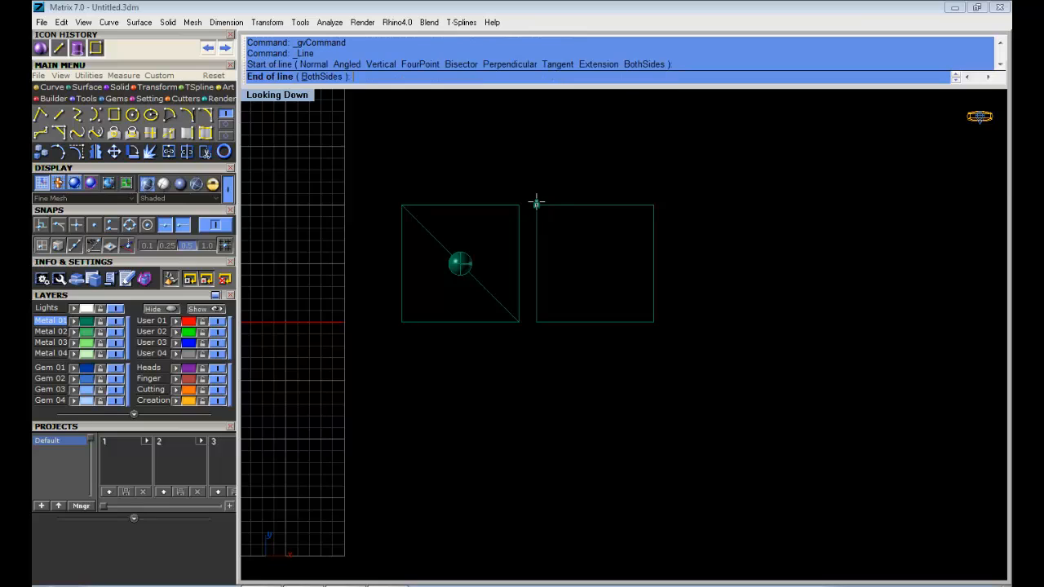
{"action": "left_click", "coordinate": [653, 321]}
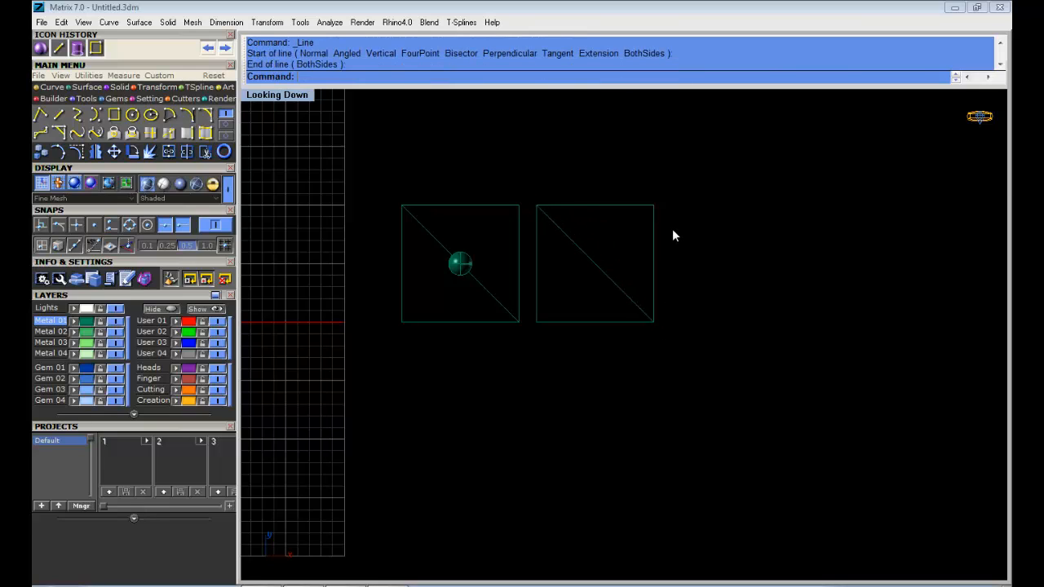
Draw two lines over the copied square's diagonal: upper-left corner to midpoint, and midpoint to lower-right corner.
{"action": "right_click", "coordinate": [673, 231]}
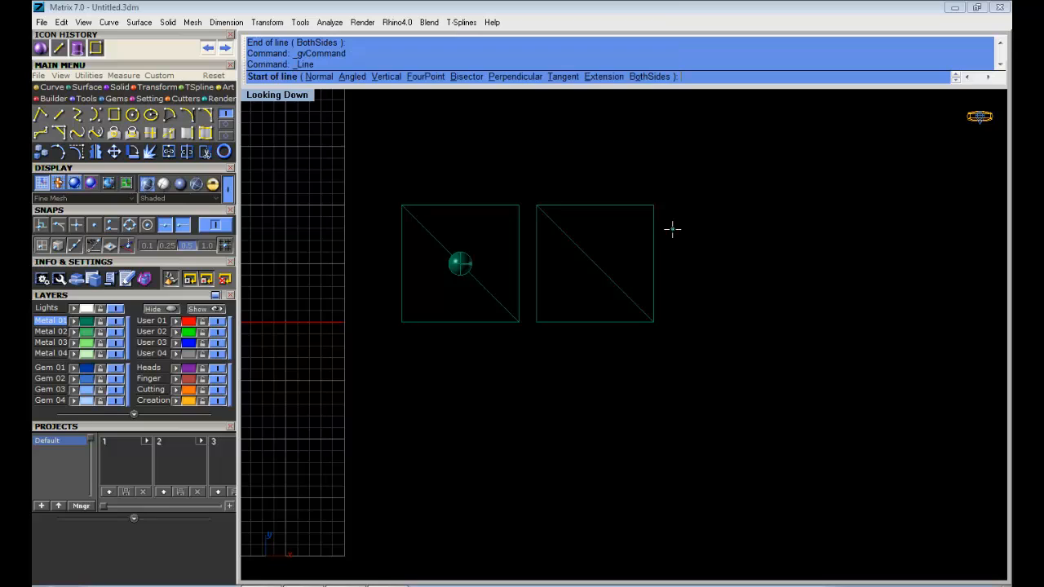
{"action": "left_click", "coordinate": [531, 199]}
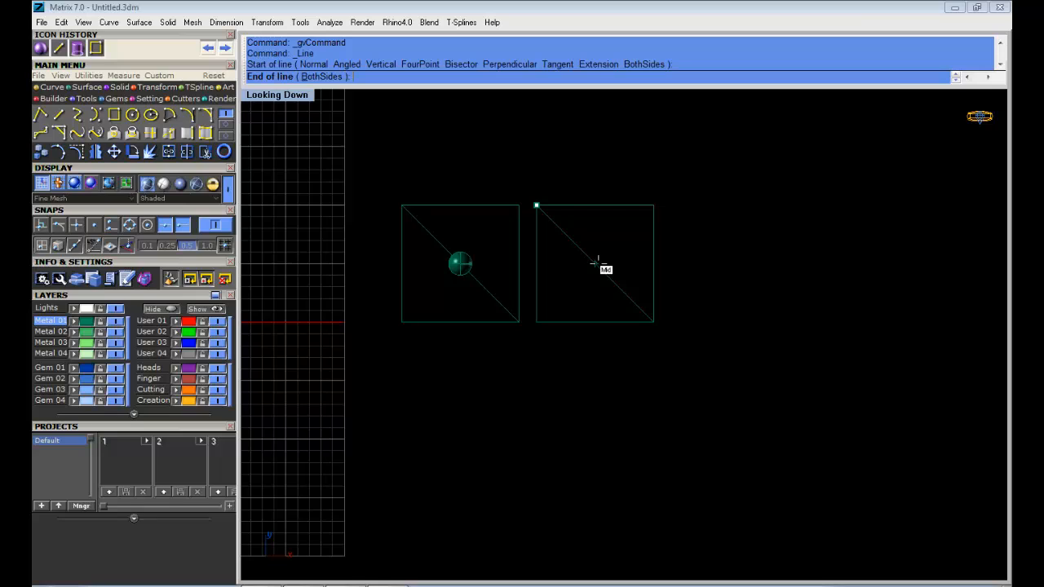
{"action": "left_click", "coordinate": [596, 262]}
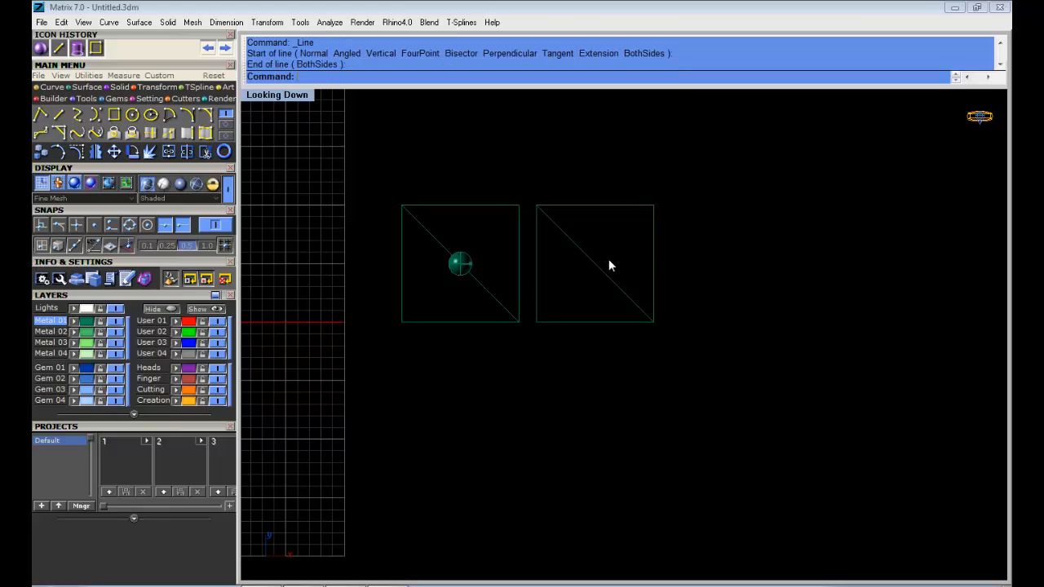
{"action": "right_click", "coordinate": [609, 260]}
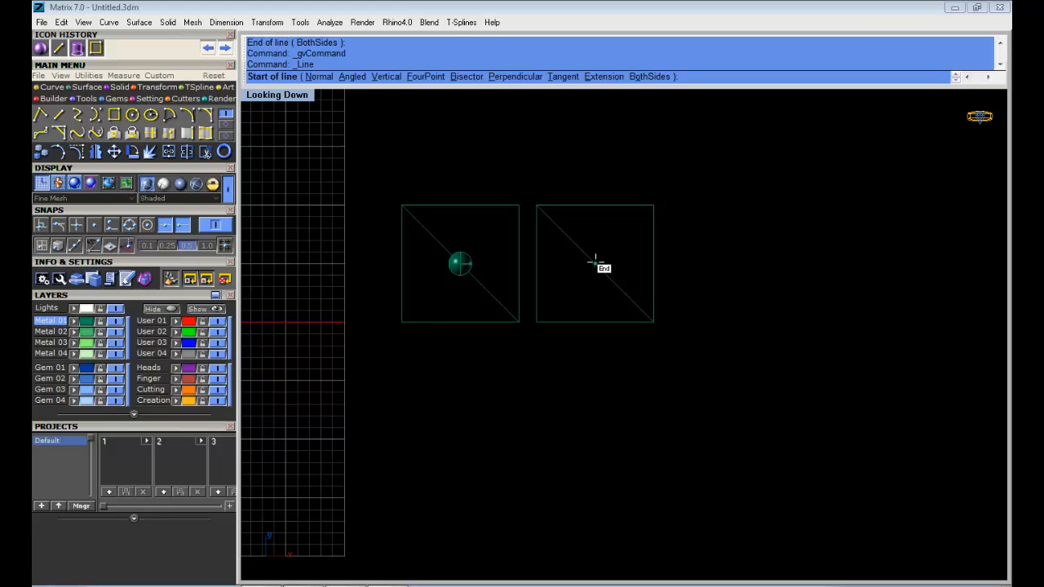
{"action": "left_click", "coordinate": [594, 261]}
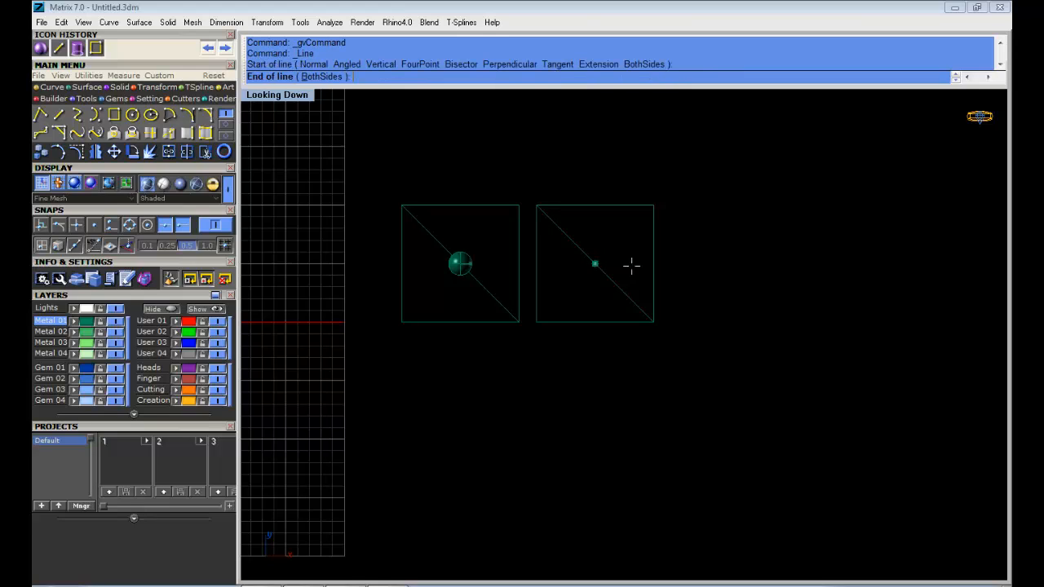
{"action": "left_click", "coordinate": [653, 322]}
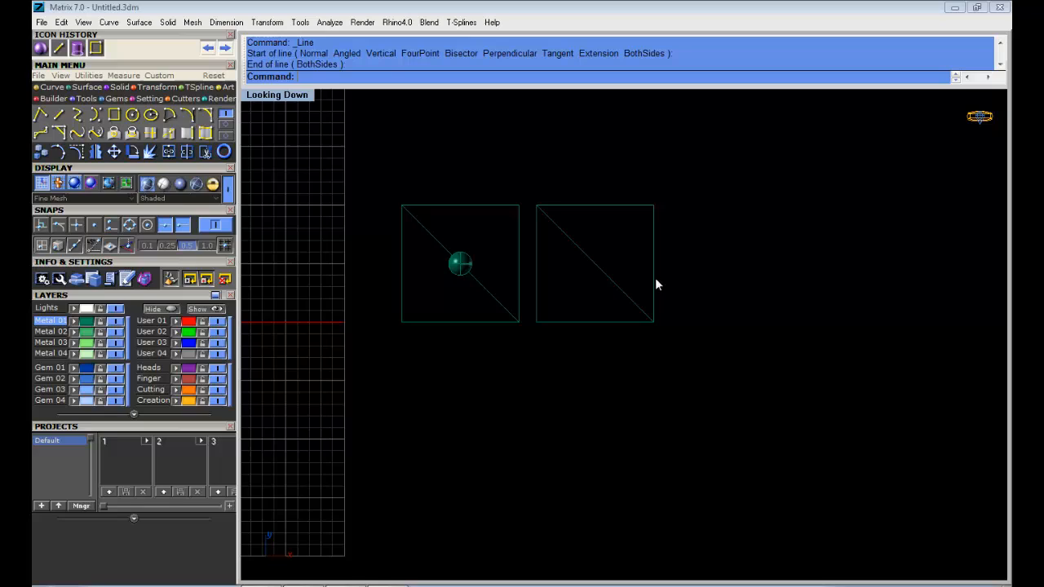
Inspect the second square's outline and the overlapping full-length and half-length diagonal lines by selecting them individually.
{"action": "left_click", "coordinate": [619, 203]}
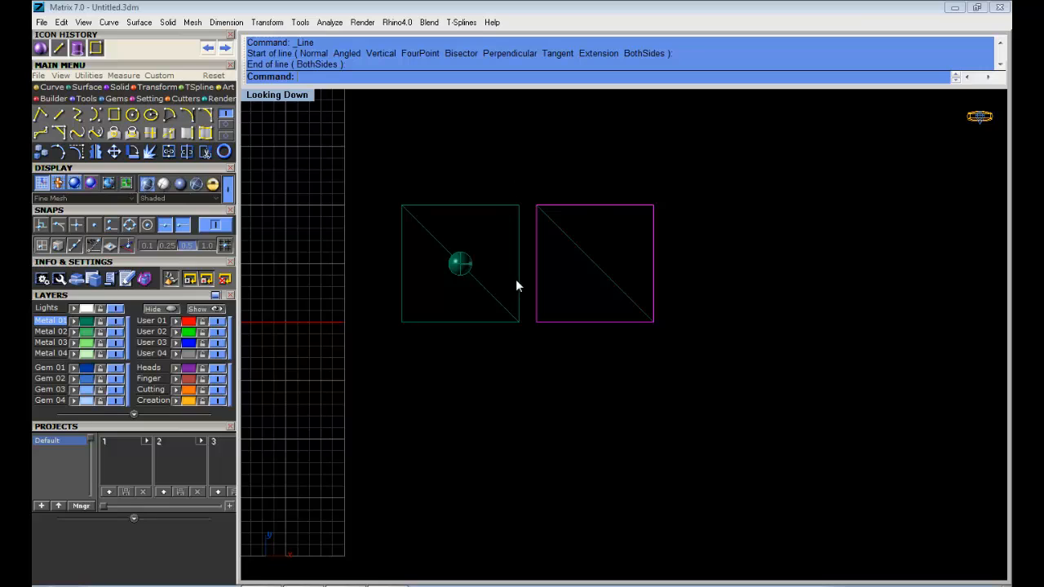
{"action": "left_click", "coordinate": [573, 238]}
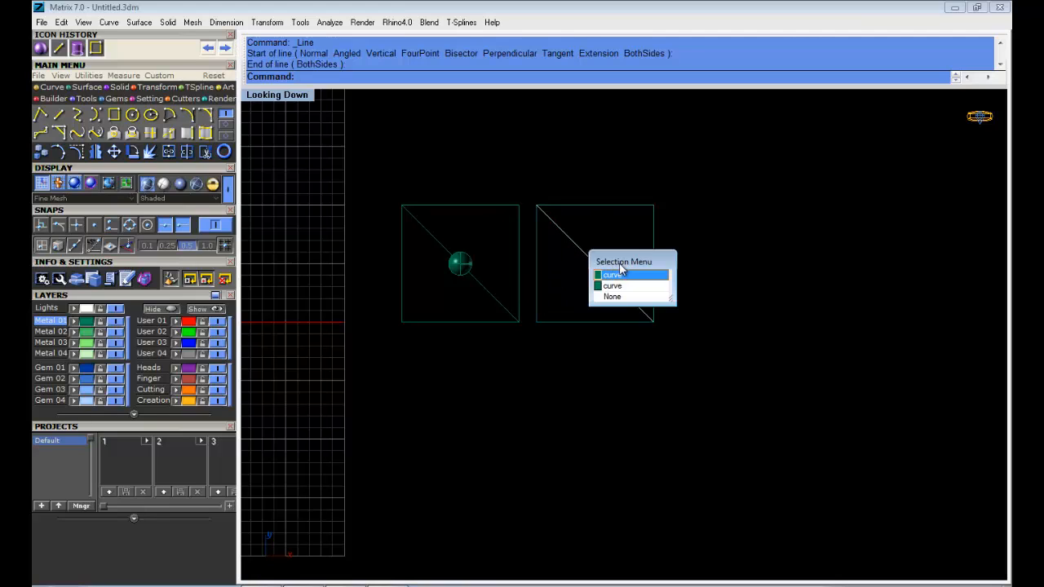
{"action": "left_click_drag", "start_coordinate": [614, 263], "coordinate": [712, 212]}
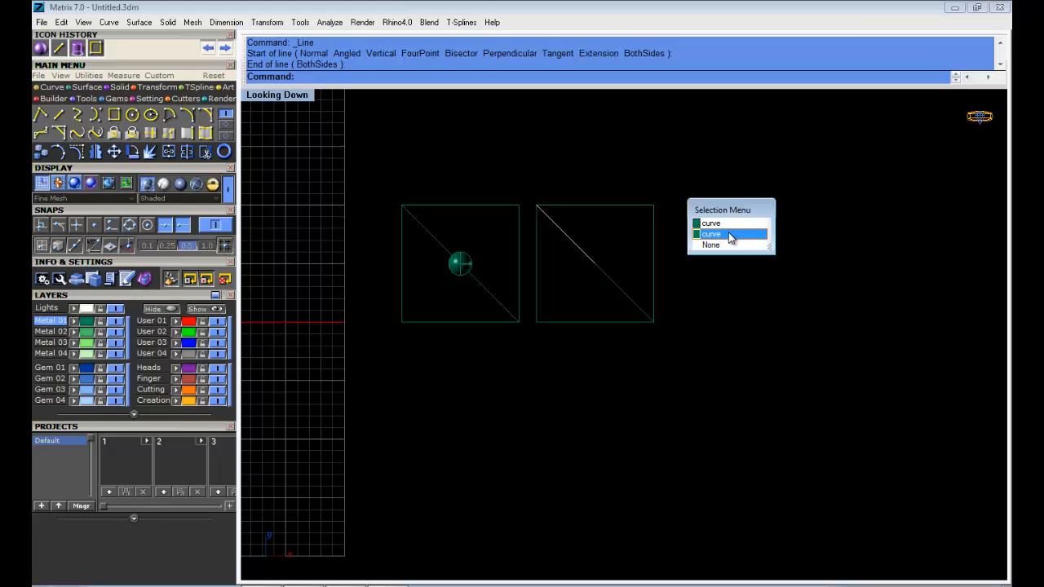
{"action": "left_click", "coordinate": [730, 236]}
{"action": "left_click", "coordinate": [629, 295]}
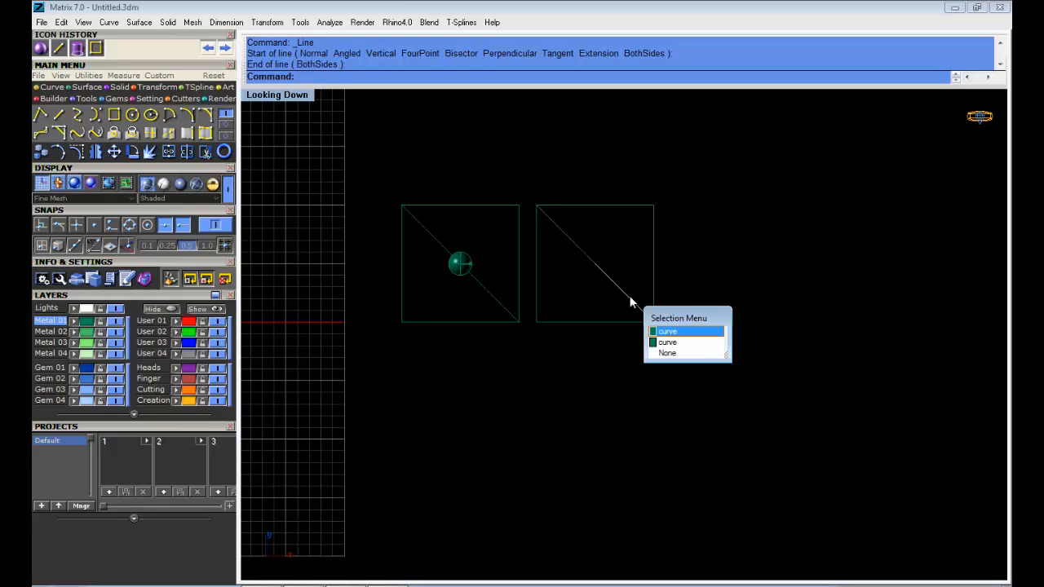
{"action": "left_click", "coordinate": [680, 334]}
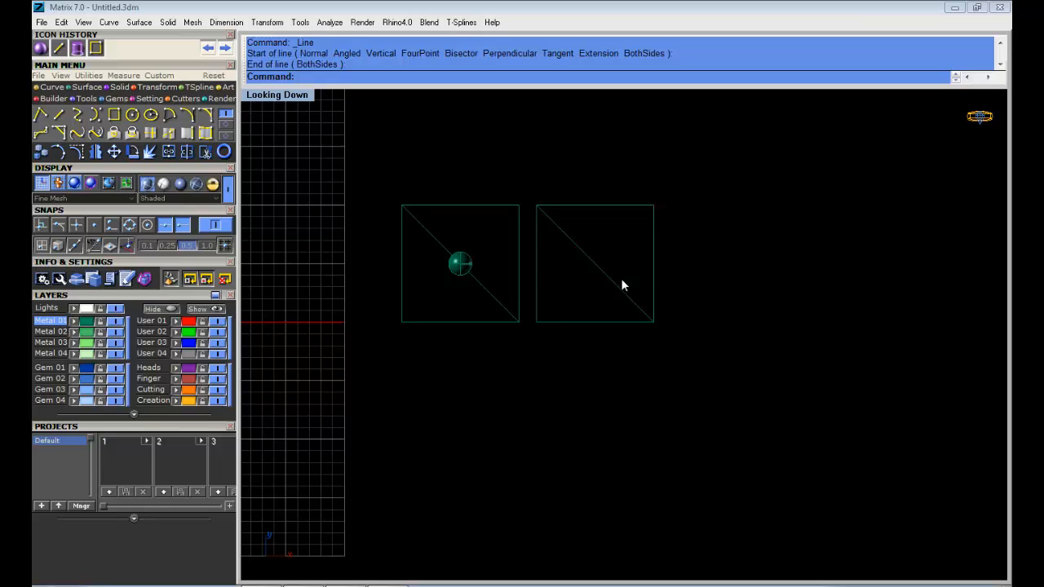
Create two spheres of diameter 2 in the second square, centred on the midpoints of its upper and lower half-diagonals.
{"action": "left_click", "coordinate": [122, 88]}
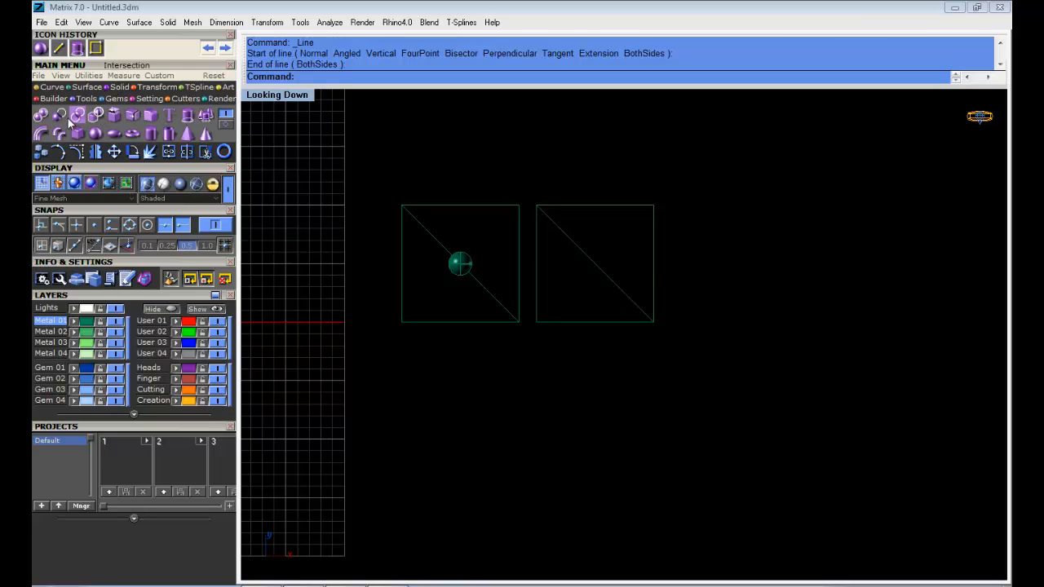
{"action": "left_click", "coordinate": [95, 134]}
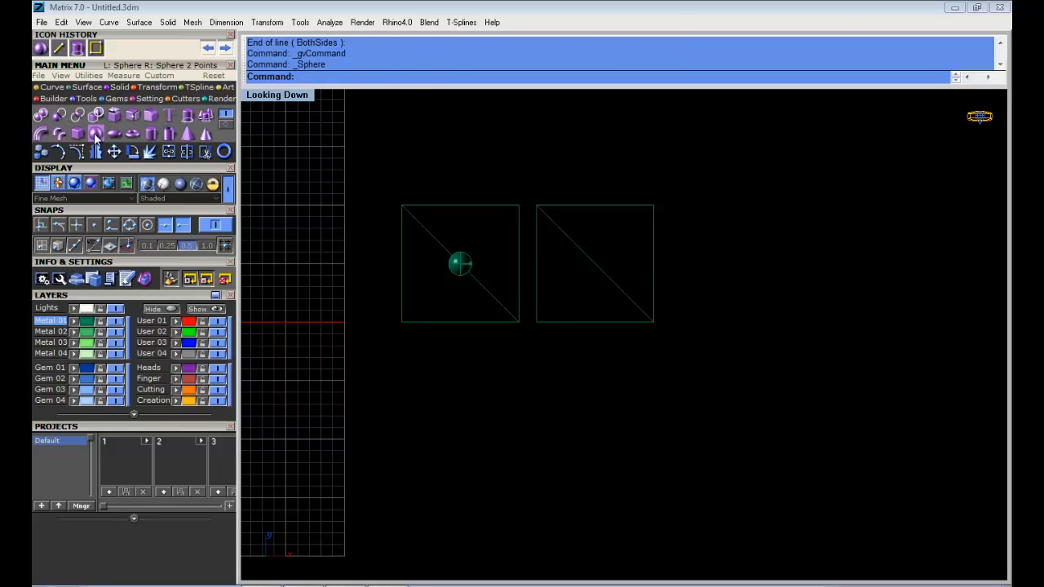
{"action": "left_click", "coordinate": [565, 236]}
{"action": "key", "text": "Return"}
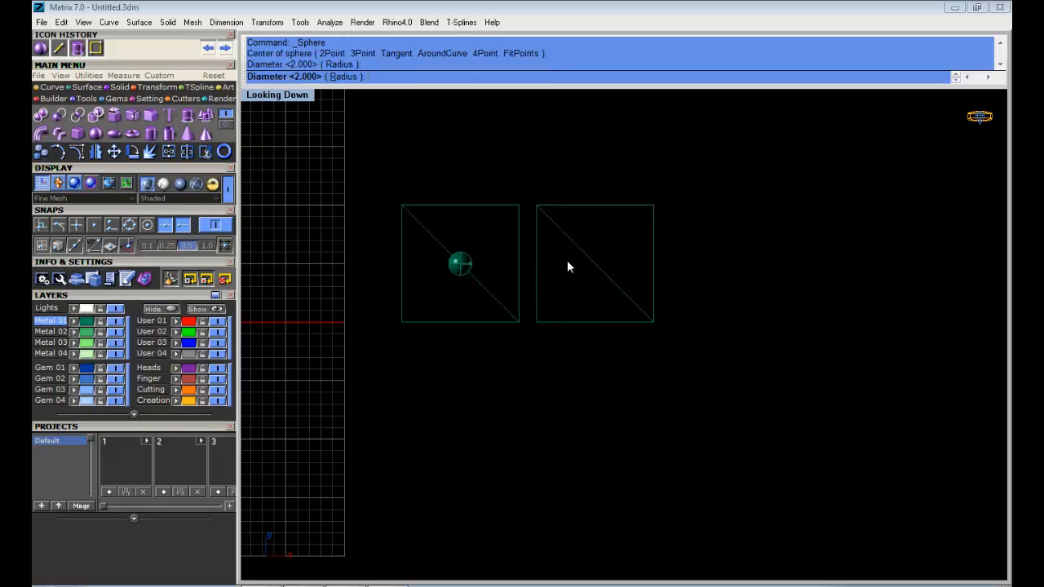
{"action": "key", "text": "Return"}
{"action": "left_click", "coordinate": [625, 294]}
{"action": "key", "text": "Return"}
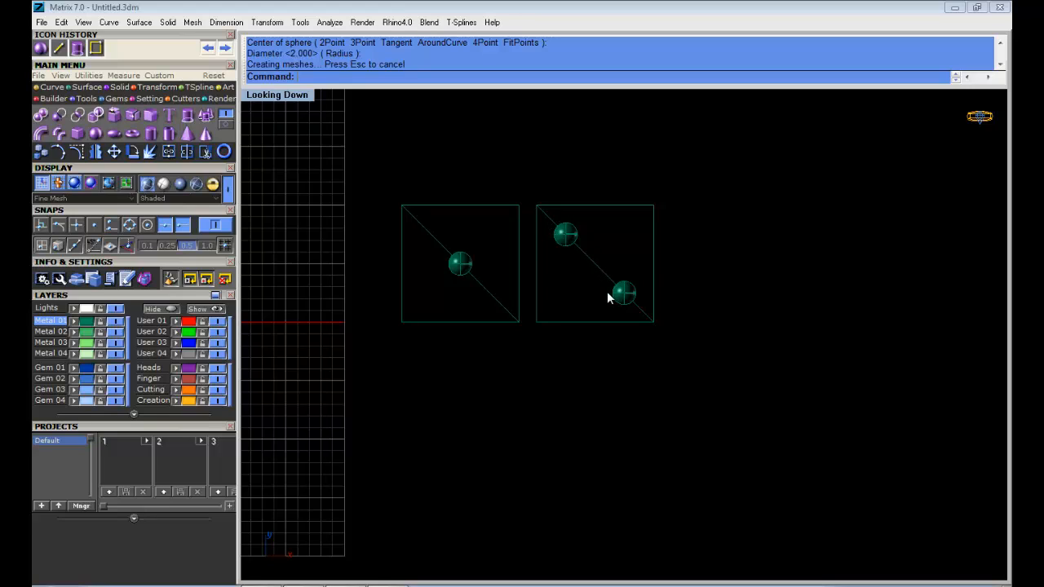
Copy the second square with its diagonal lines and both spheres to a spot just beside it along X.
{"action": "right_click_drag", "start_coordinate": [635, 347], "coordinate": [580, 336]}
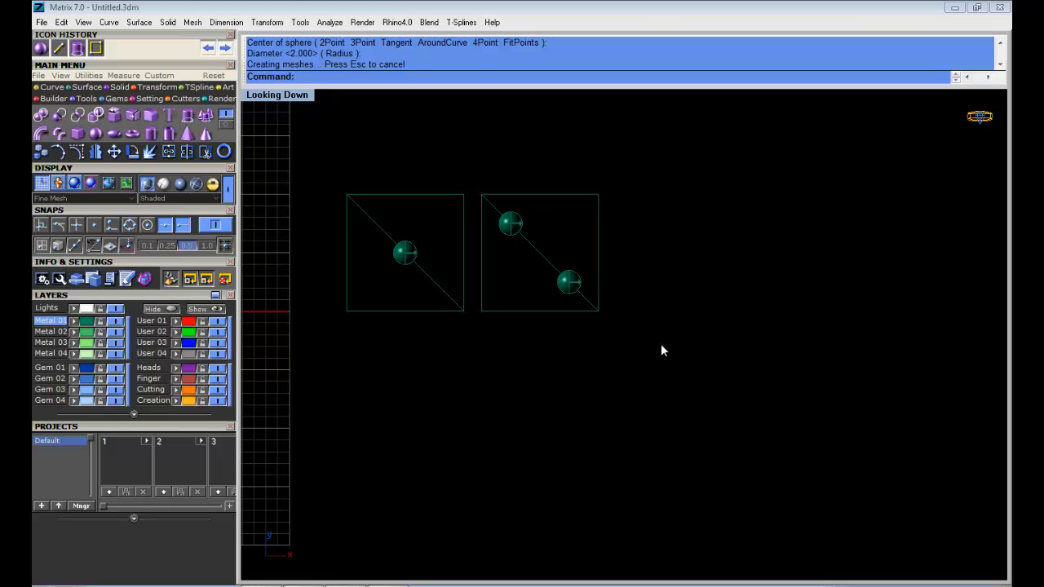
{"action": "left_click_drag", "start_coordinate": [528, 205], "coordinate": [478, 138]}
{"action": "left_click", "coordinate": [41, 151]}
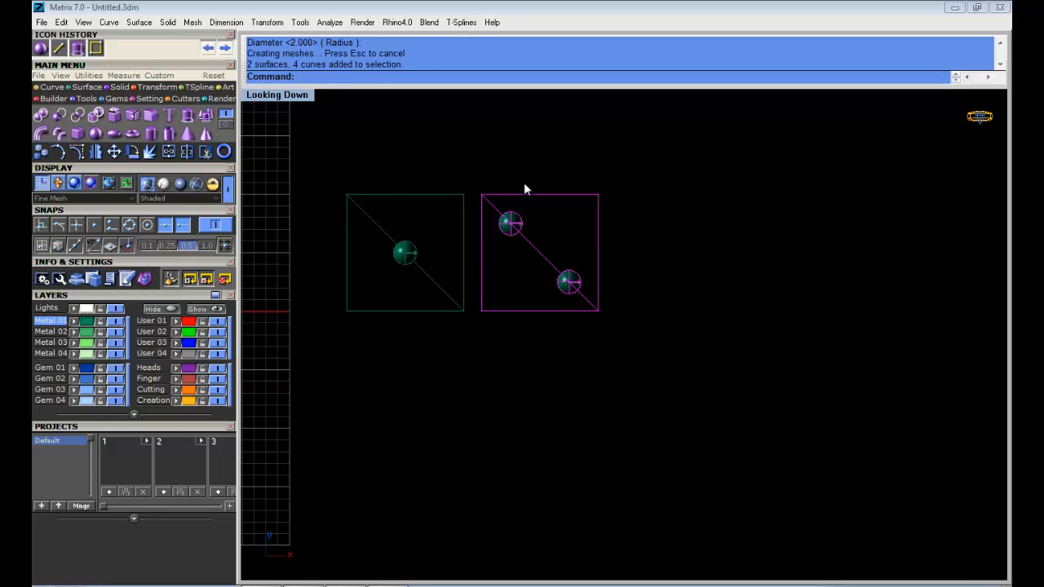
{"action": "left_click", "coordinate": [688, 166]}
{"action": "right_click", "coordinate": [699, 144]}
{"action": "left_click", "coordinate": [743, 159]}
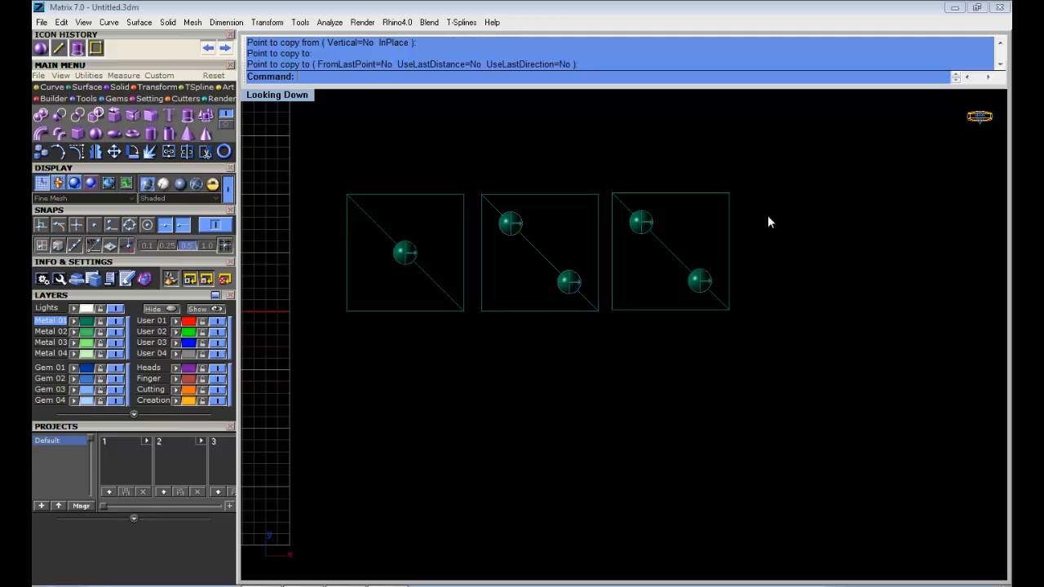
Add a sphere of diameter 2 at the midpoint of the third square's full diagonal, between its two spheres.
{"action": "right_click_drag", "start_coordinate": [749, 214], "coordinate": [719, 202]}
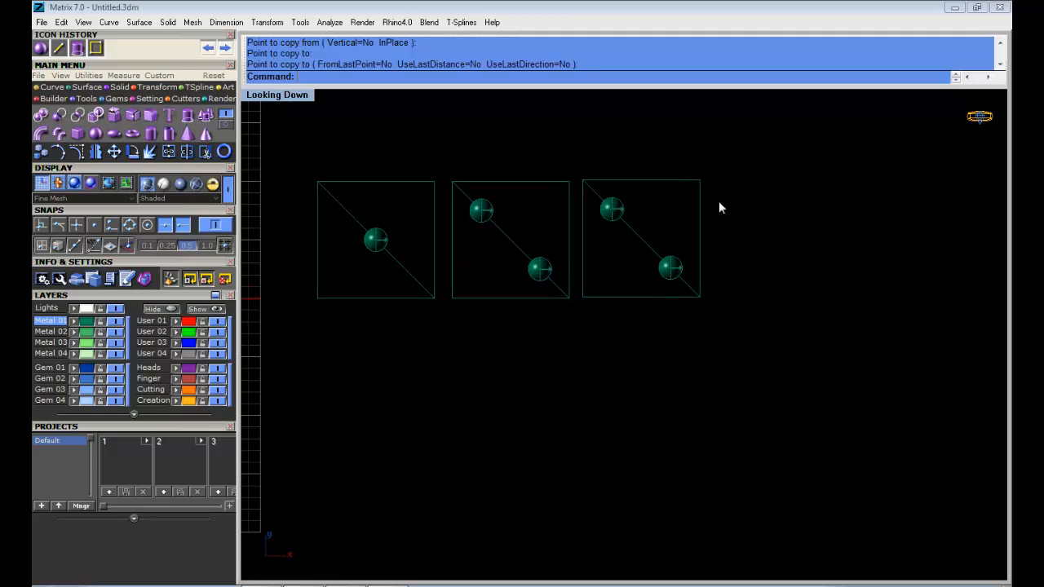
{"action": "left_click", "coordinate": [96, 135]}
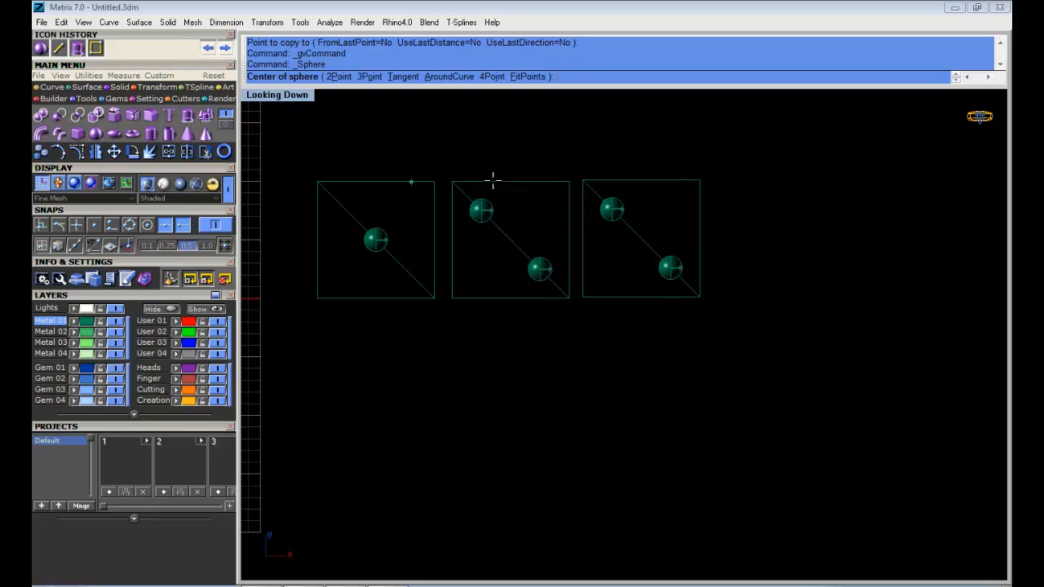
{"action": "left_click", "coordinate": [644, 238]}
{"action": "right_click", "coordinate": [645, 239]}
Copy only the second square's outline to an empty spot beyond the third square, as a fourth square.
{"action": "scroll", "coordinate": [782, 244], "scroll_direction": "down", "scroll_amount": 4}
{"action": "right_click_drag", "start_coordinate": [815, 254], "coordinate": [704, 214]}
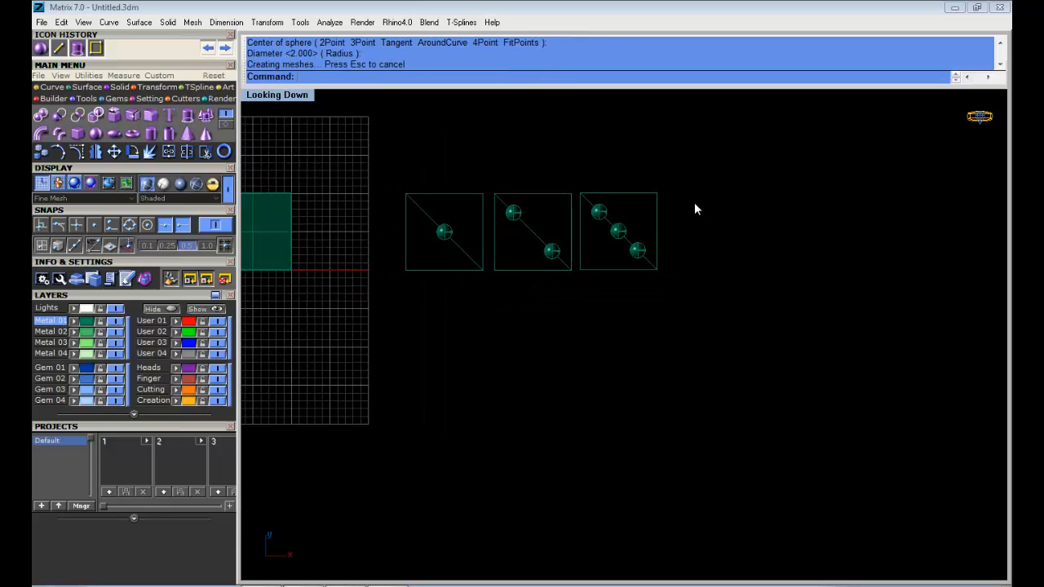
{"action": "right_click_drag", "start_coordinate": [637, 170], "coordinate": [584, 188]}
{"action": "scroll", "coordinate": [540, 196], "scroll_direction": "up", "scroll_amount": 2}
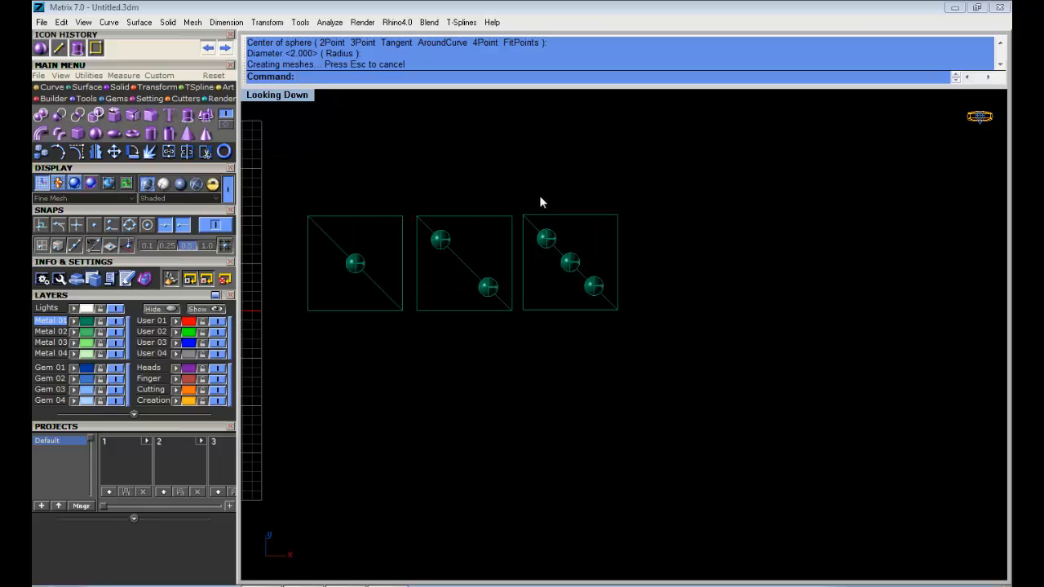
{"action": "left_click", "coordinate": [489, 216]}
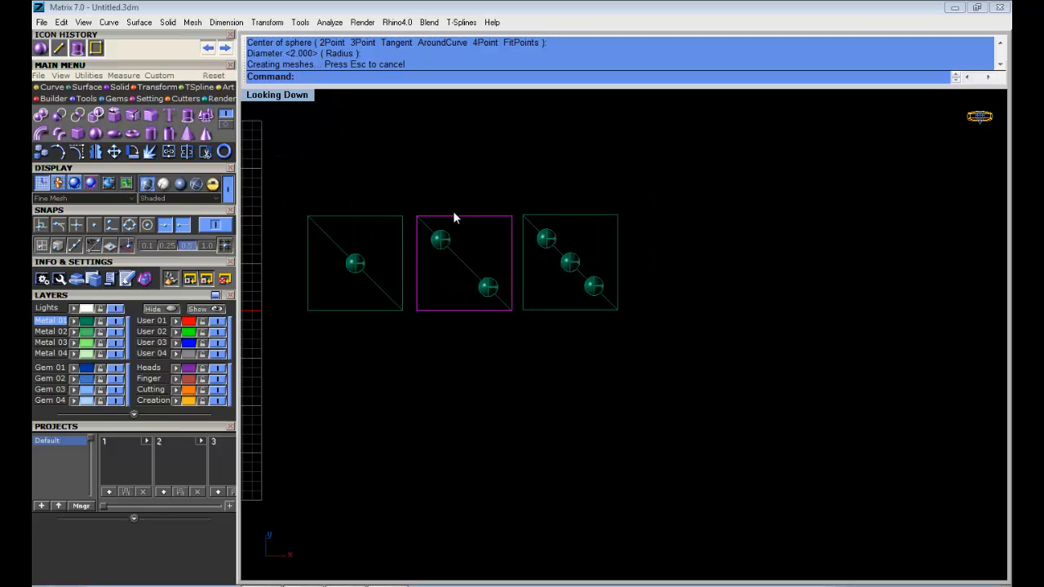
{"action": "left_click", "coordinate": [39, 154]}
{"action": "left_click", "coordinate": [530, 178]}
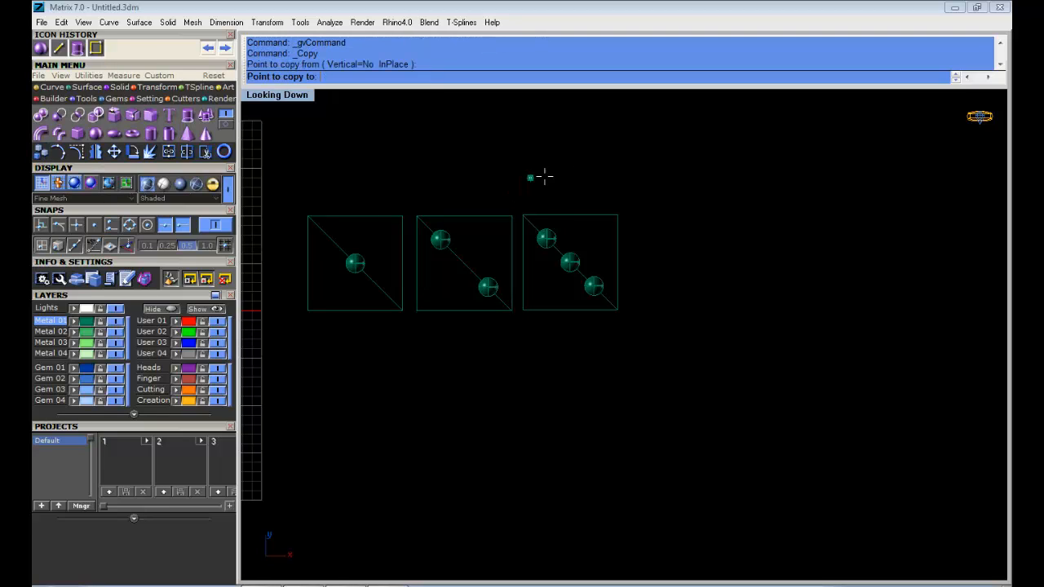
{"action": "left_click", "coordinate": [750, 174]}
{"action": "key", "text": "Return"}
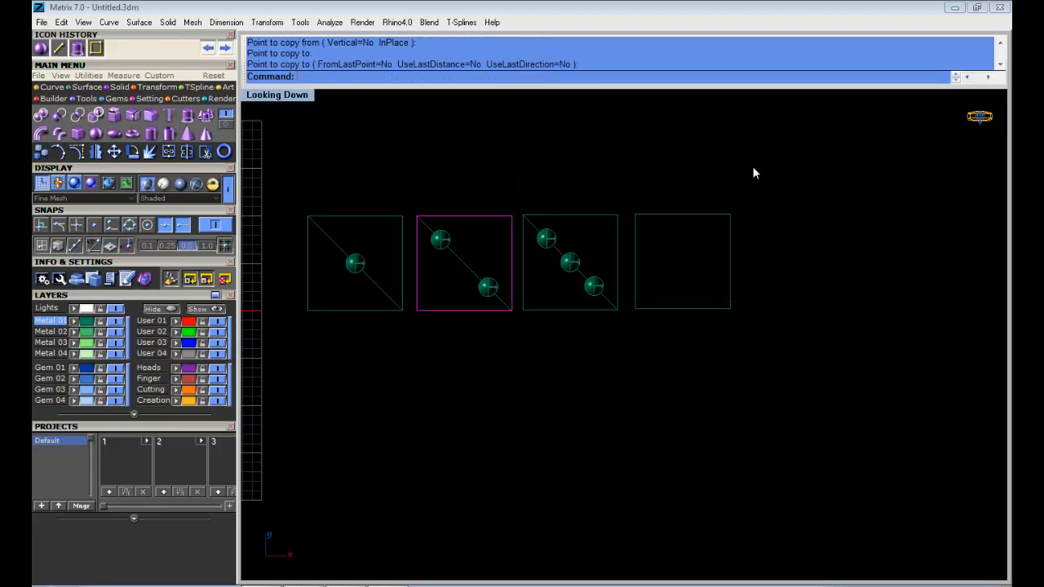
Offset the fourth square's outline inward by a distance of 2.5 with sharp corners.
{"action": "scroll", "coordinate": [690, 231], "scroll_direction": "up", "scroll_amount": 2}
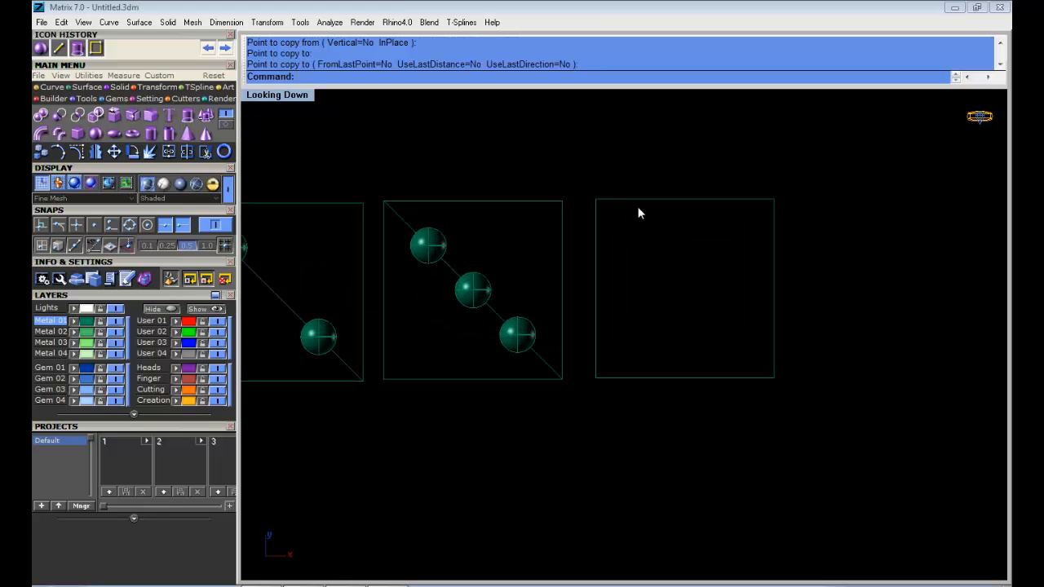
{"action": "left_click", "coordinate": [600, 202]}
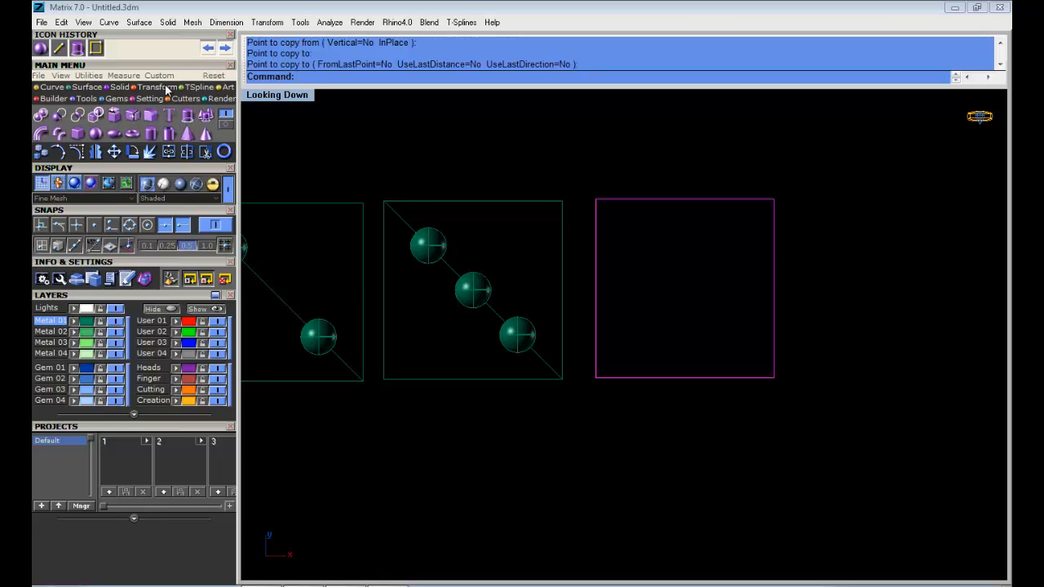
{"action": "left_click", "coordinate": [50, 88]}
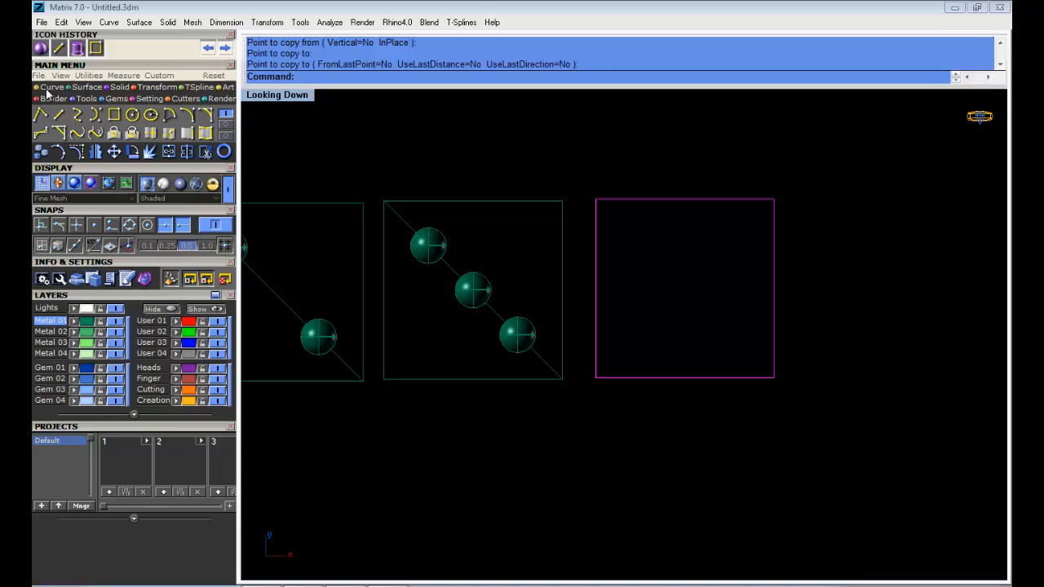
{"action": "left_click", "coordinate": [226, 131]}
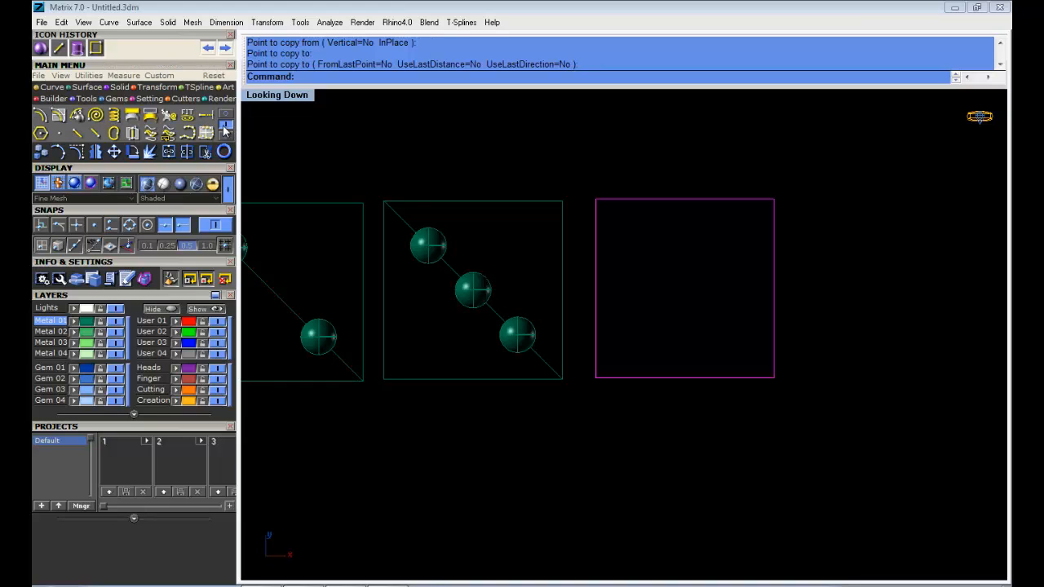
{"action": "left_click", "coordinate": [41, 115]}
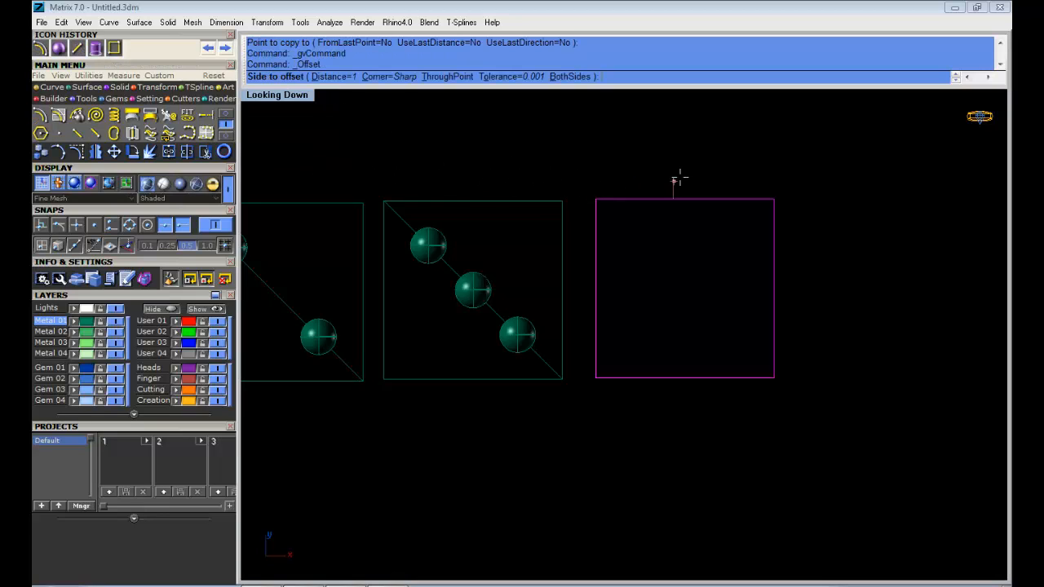
{"action": "scroll", "coordinate": [669, 171], "scroll_direction": "down", "scroll_amount": 1}
{"action": "scroll", "coordinate": [667, 168], "scroll_direction": "up", "scroll_amount": 3}
{"action": "scroll", "coordinate": [667, 164], "scroll_direction": "down", "scroll_amount": 1}
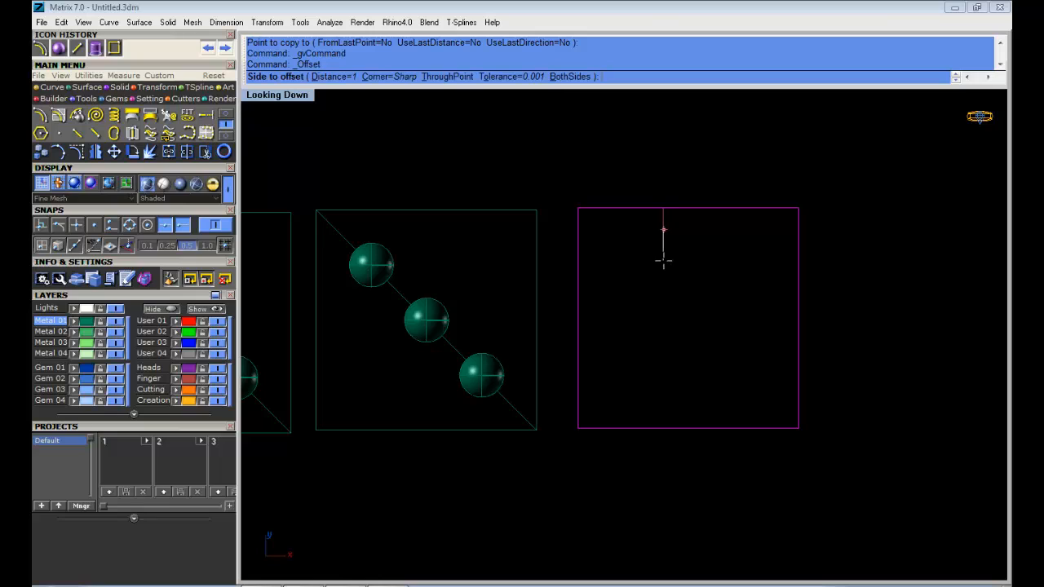
{"action": "scroll", "coordinate": [660, 242], "scroll_direction": "up", "scroll_amount": 1}
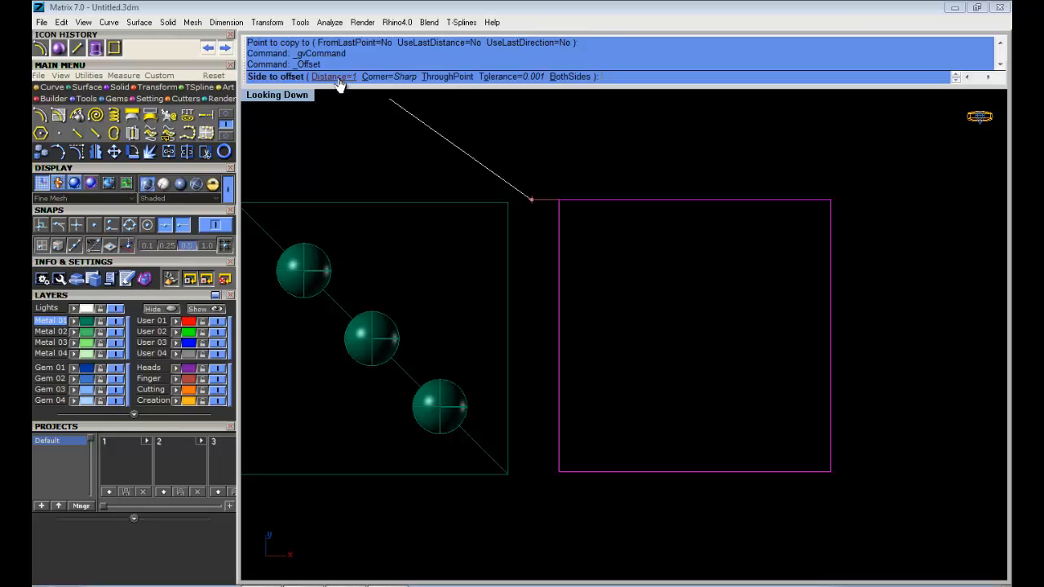
{"action": "left_click", "coordinate": [340, 78]}
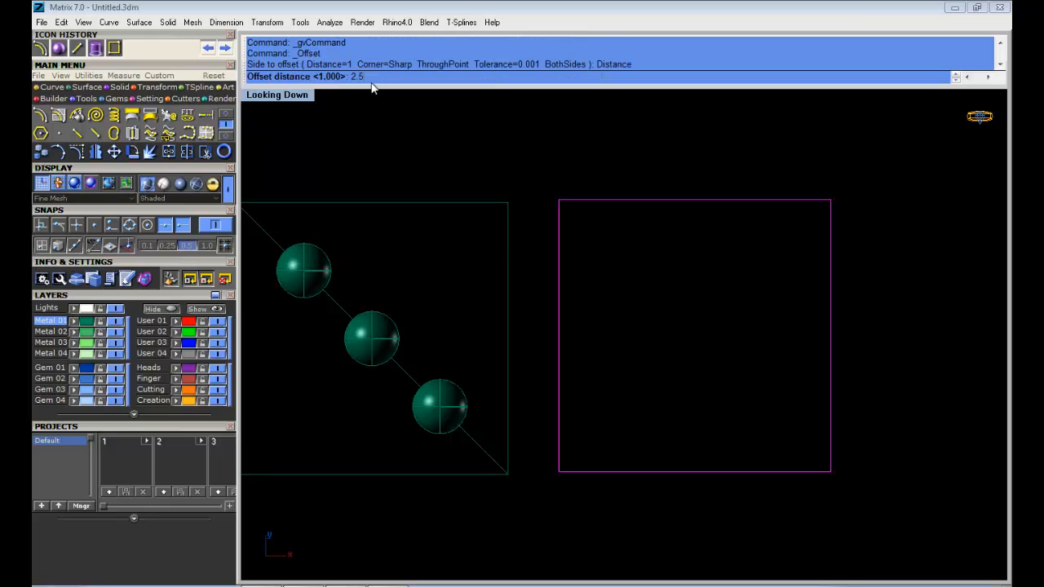
{"action": "key", "text": "Return"}
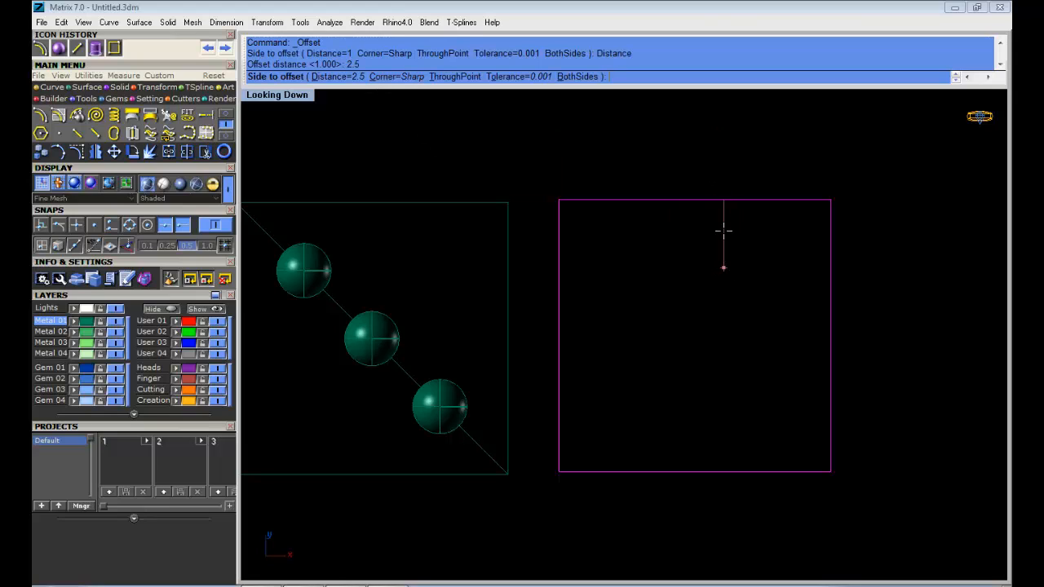
{"action": "scroll", "coordinate": [723, 231], "scroll_direction": "down", "scroll_amount": 3}
{"action": "scroll", "coordinate": [723, 236], "scroll_direction": "down", "scroll_amount": 1}
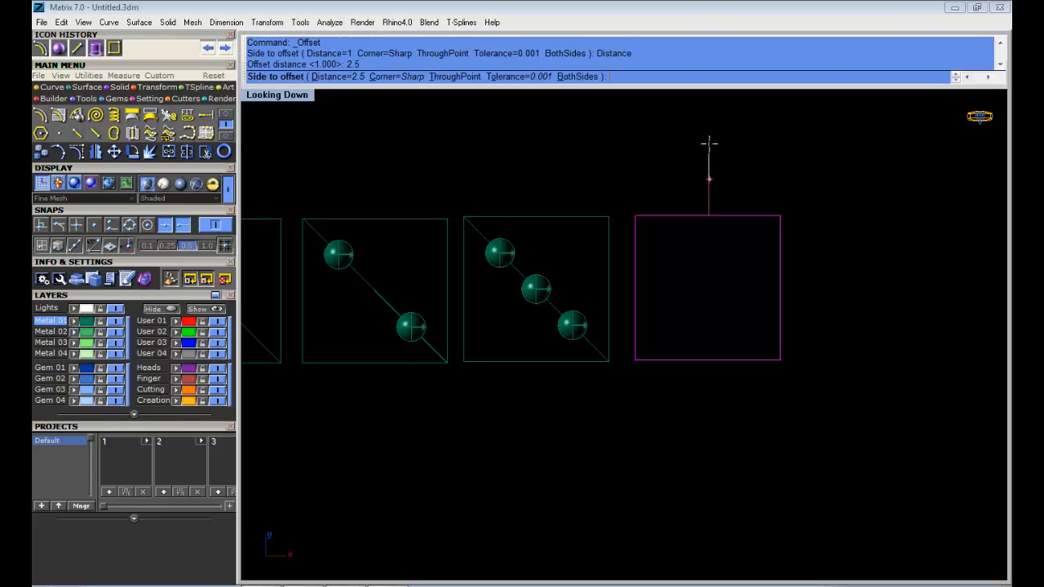
{"action": "left_click", "coordinate": [702, 282]}
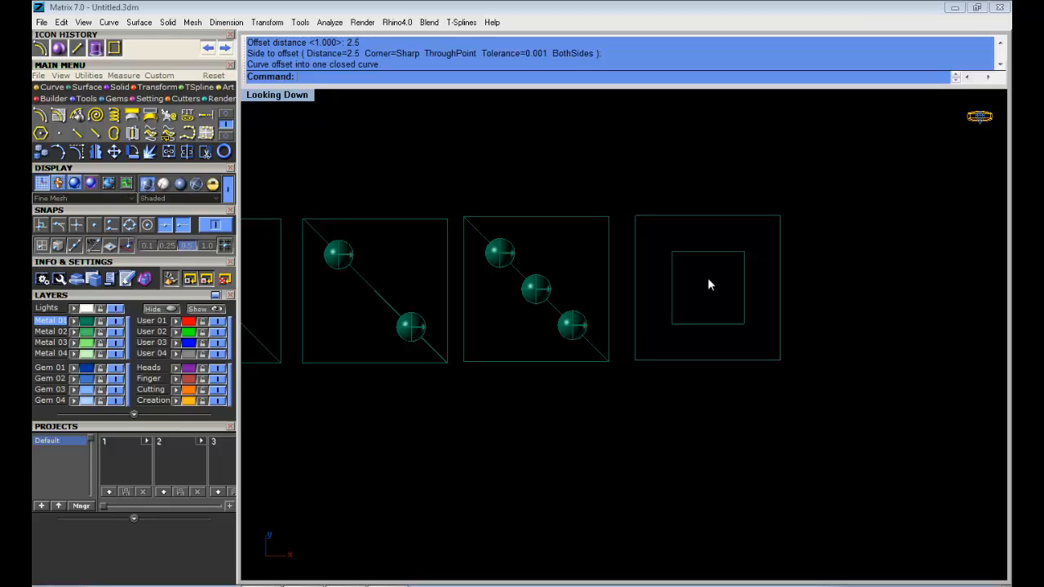
Place a sphere of diameter 2 on each of the four corners of the fourth square's inner offset square.
{"action": "scroll", "coordinate": [683, 242], "scroll_direction": "up", "scroll_amount": 2}
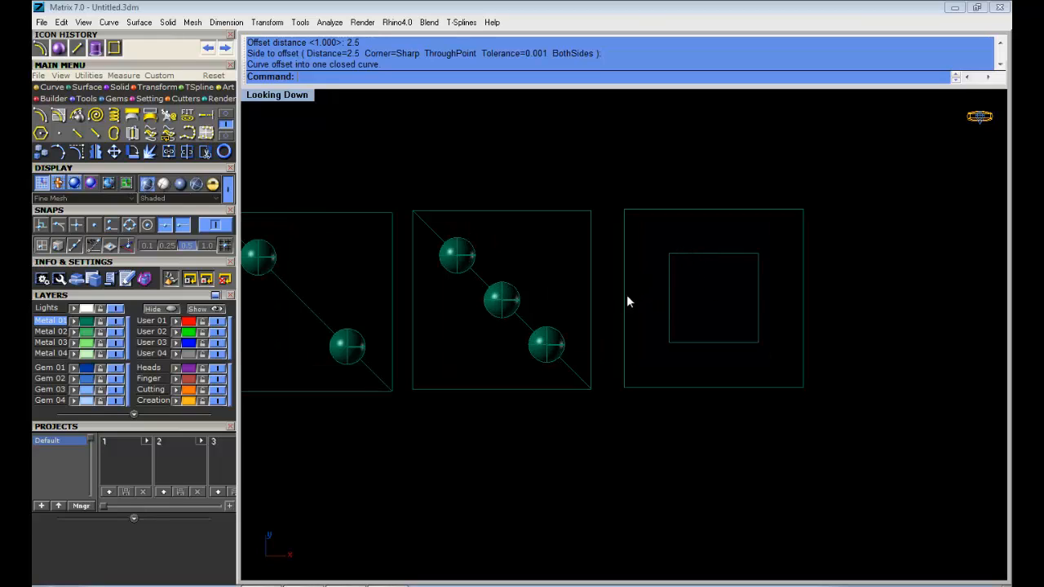
{"action": "left_click", "coordinate": [120, 88]}
{"action": "left_click", "coordinate": [97, 115]}
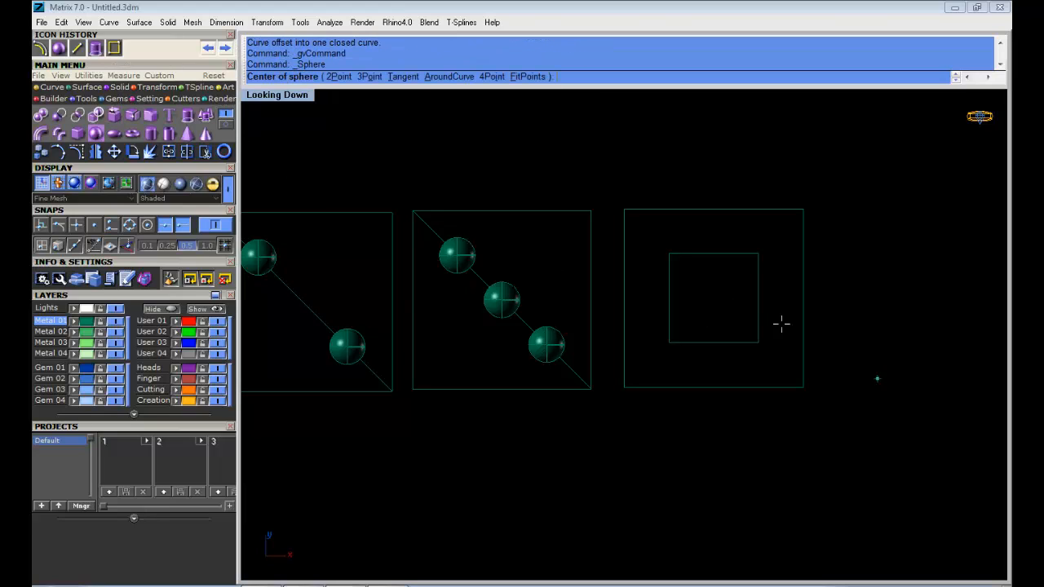
{"action": "left_click", "coordinate": [667, 254]}
{"action": "key", "text": "Return"}
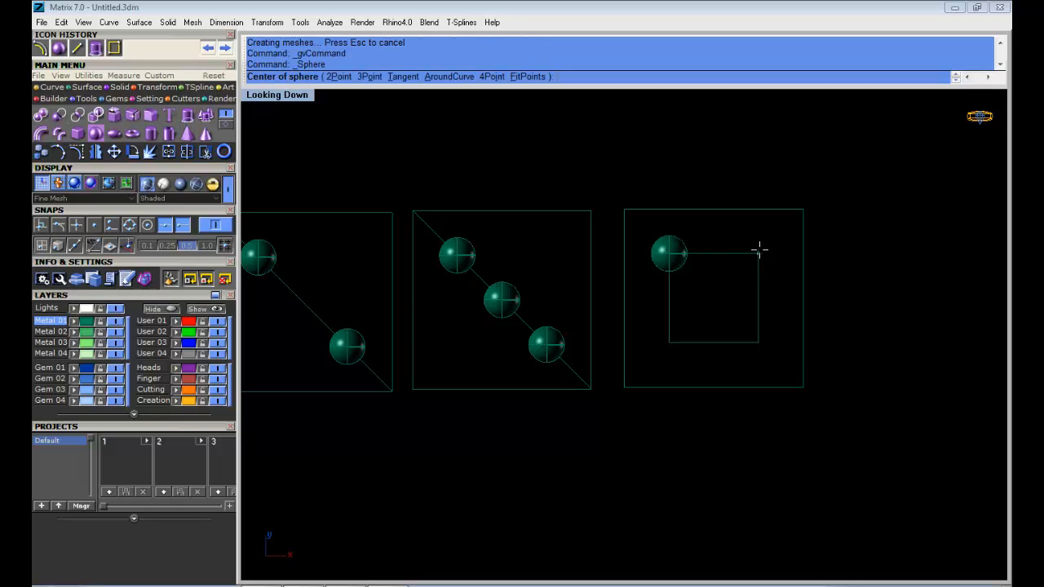
{"action": "left_click", "coordinate": [759, 254]}
{"action": "key", "text": "Return"}
{"action": "key", "text": "Return"}
{"action": "left_click", "coordinate": [759, 342]}
{"action": "key", "text": "Return"}
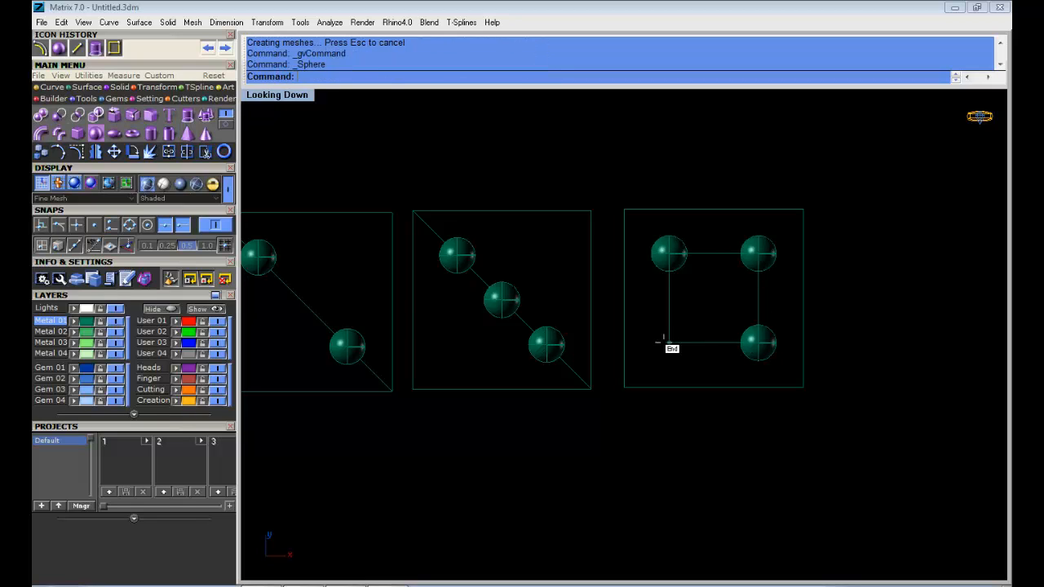
{"action": "key", "text": "Return"}
{"action": "left_click", "coordinate": [669, 343]}
{"action": "key", "text": "Return"}
{"action": "scroll", "coordinate": [674, 334], "scroll_direction": "down", "scroll_amount": 5}
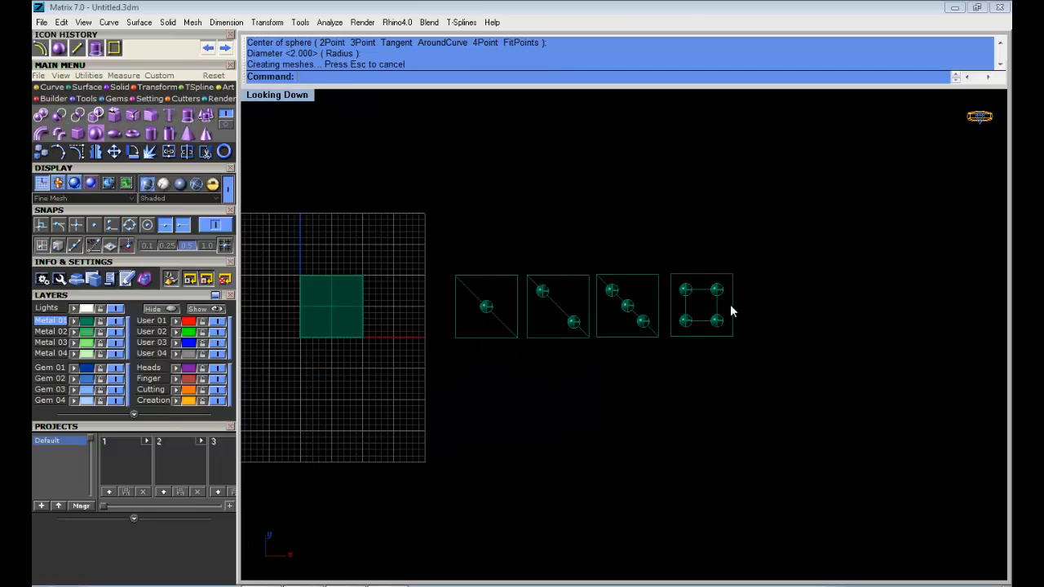
Copy the fourth square with its inner square and four spheres to an empty spot beyond it, as a fifth square.
{"action": "scroll", "coordinate": [730, 305], "scroll_direction": "up", "scroll_amount": 3}
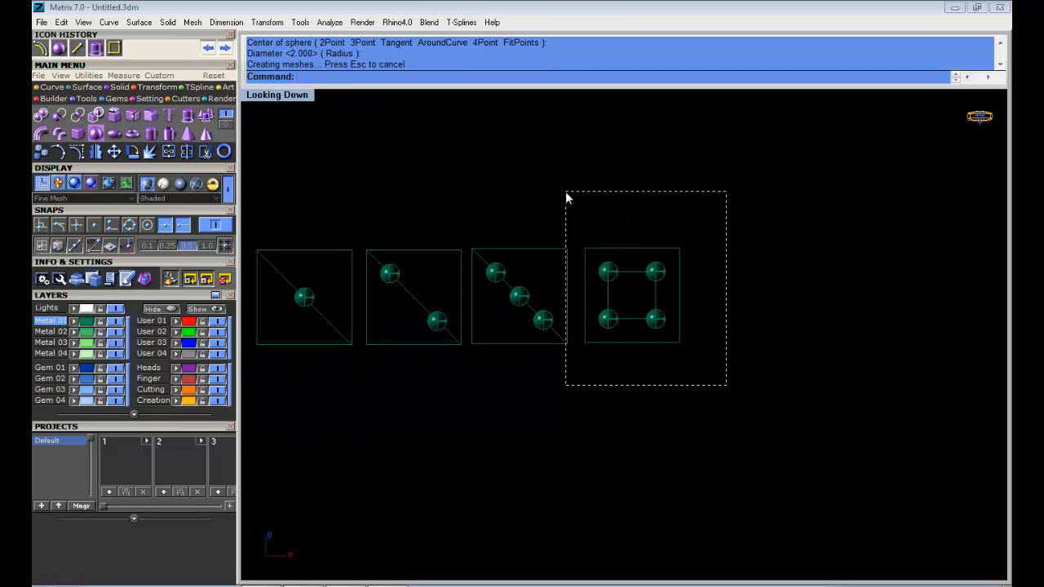
{"action": "left_click_drag", "start_coordinate": [566, 193], "coordinate": [574, 189]}
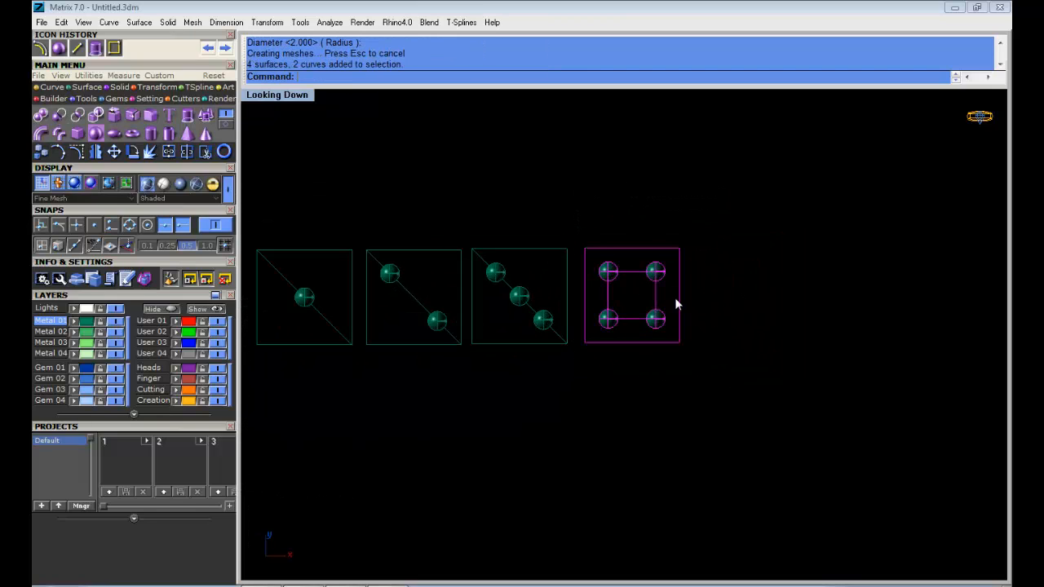
{"action": "left_click", "coordinate": [39, 154]}
{"action": "left_click", "coordinate": [564, 179]}
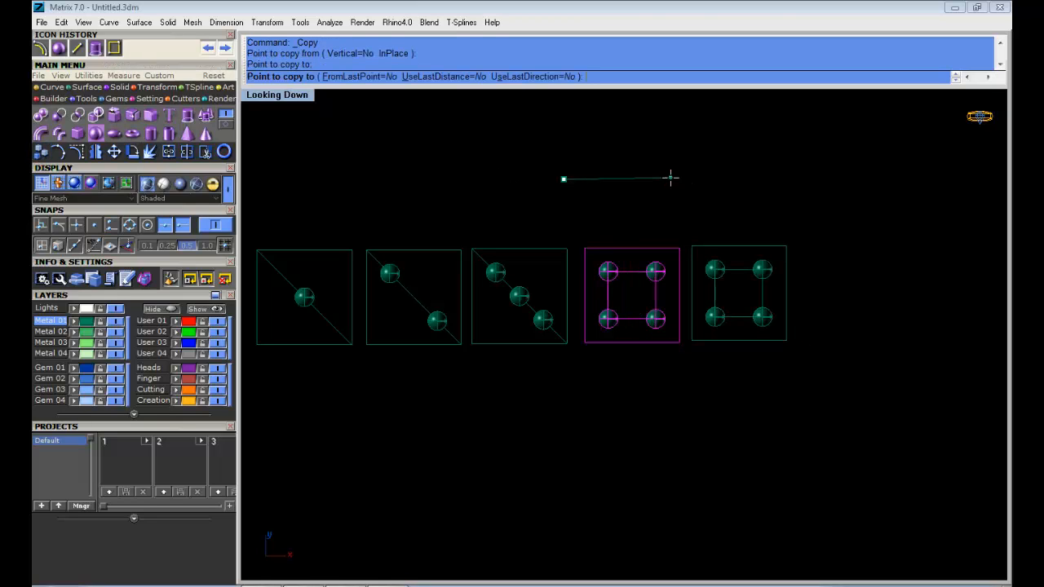
{"action": "left_click", "coordinate": [671, 177]}
{"action": "key", "text": "Return"}
Draw a vertical line joining the midpoints of the upper and lower sides of the fifth square's inner square.
{"action": "scroll", "coordinate": [790, 321], "scroll_direction": "up", "scroll_amount": 4}
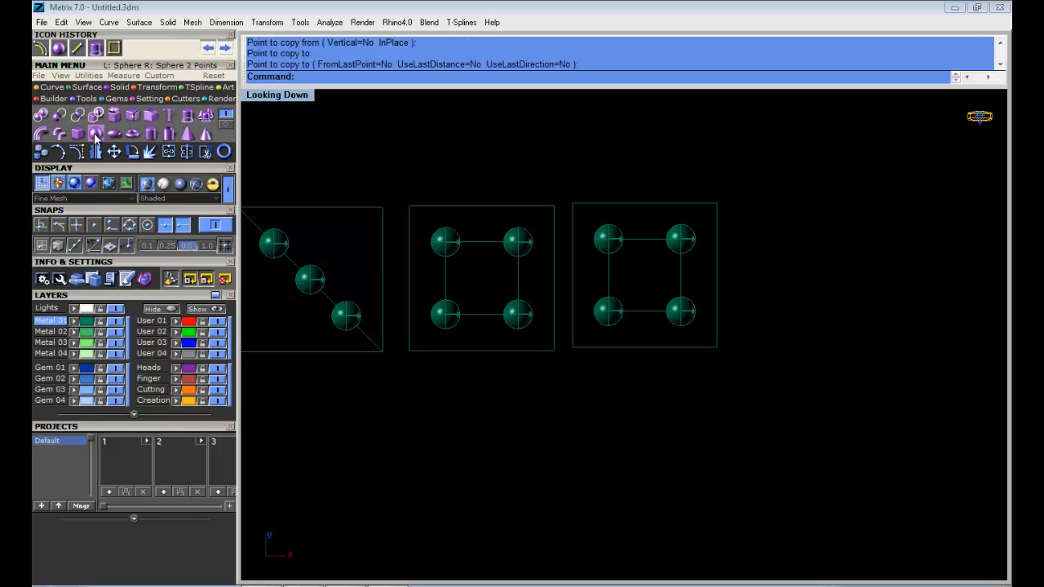
{"action": "left_click", "coordinate": [52, 87]}
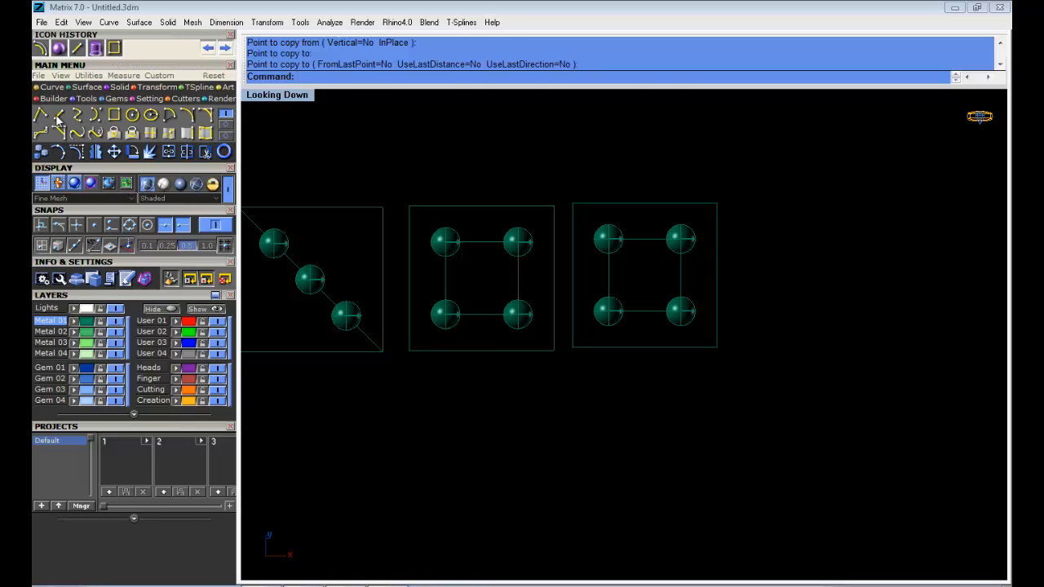
{"action": "left_click", "coordinate": [58, 115]}
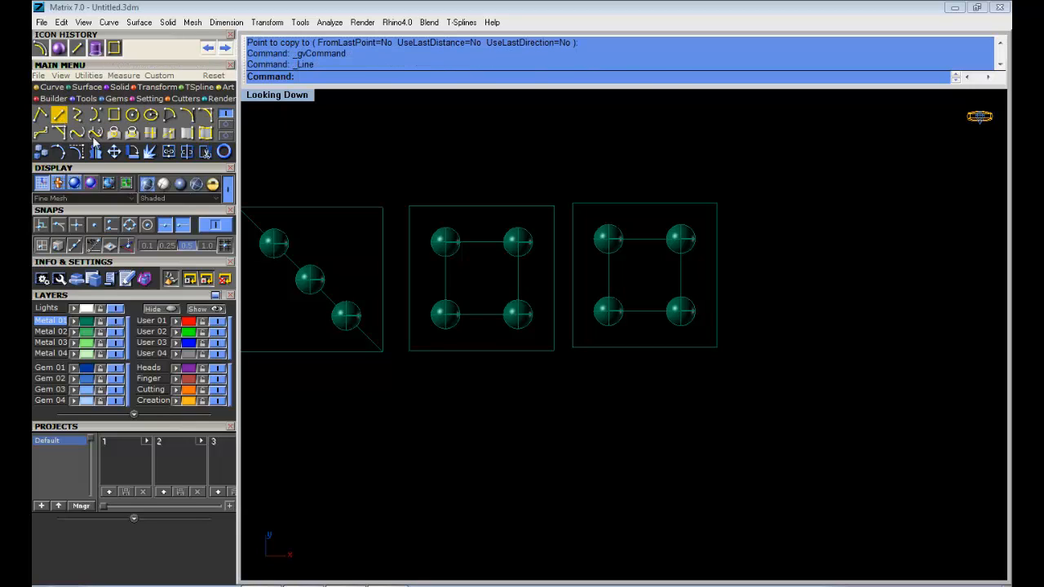
{"action": "left_click", "coordinate": [645, 240]}
{"action": "left_click", "coordinate": [644, 311]}
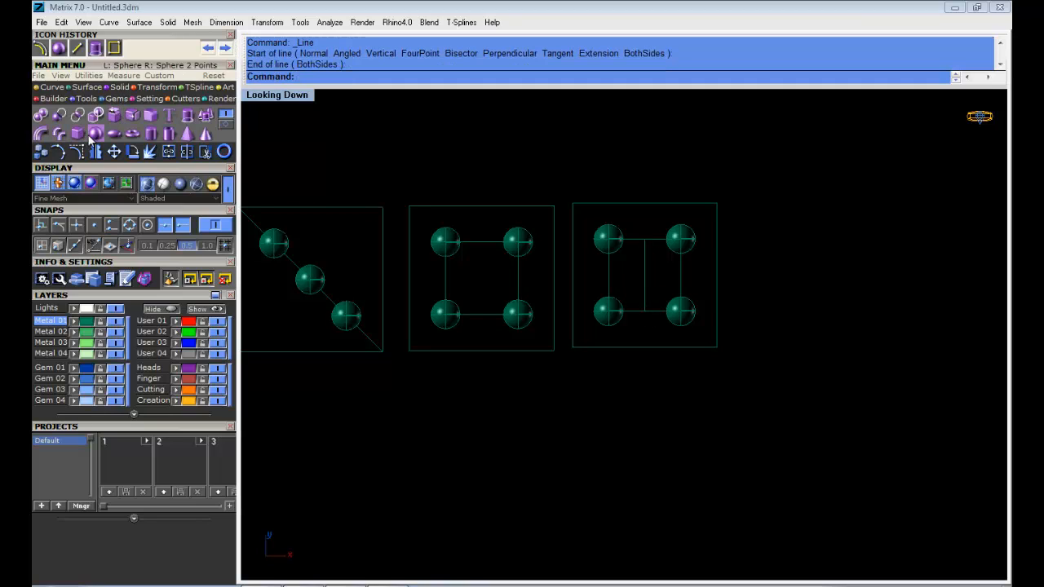
Add a sphere of diameter 2 at the midpoint of the fifth square's vertical centre line.
{"action": "left_click", "coordinate": [91, 136]}
{"action": "left_click", "coordinate": [645, 275]}
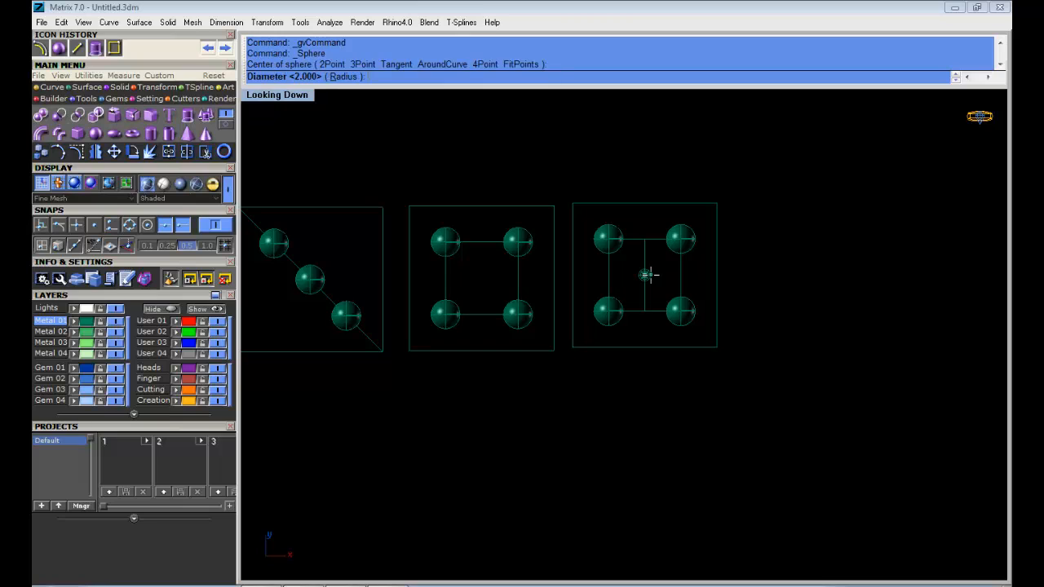
{"action": "key", "text": "Return"}
{"action": "scroll", "coordinate": [661, 279], "scroll_direction": "down", "scroll_amount": 2}
{"action": "scroll", "coordinate": [661, 269], "scroll_direction": "down", "scroll_amount": 3}
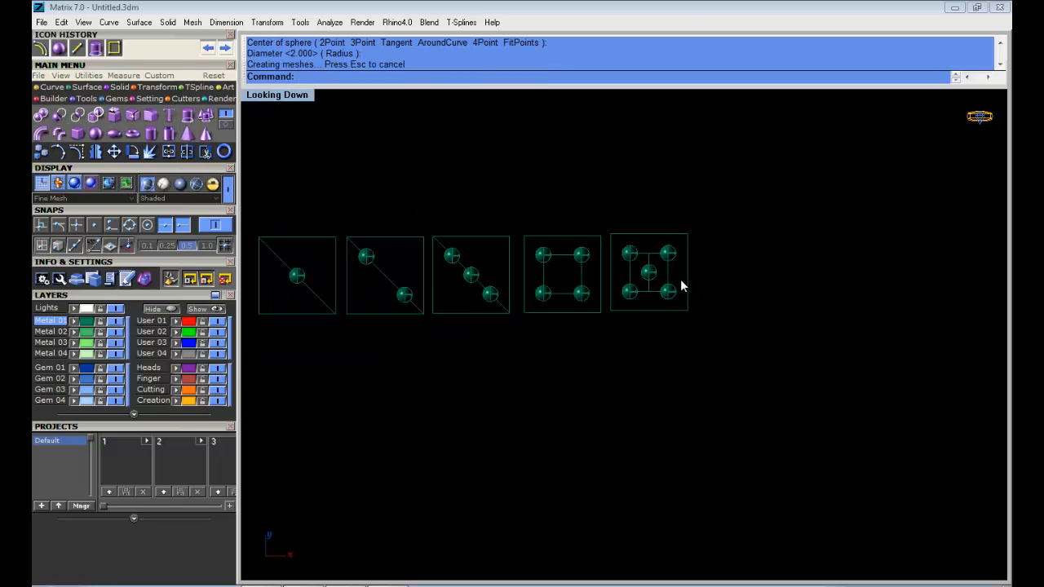
Copy only the fifth square's outline to an empty spot beyond it, as a sixth square.
{"action": "scroll", "coordinate": [573, 272], "scroll_direction": "up", "scroll_amount": 3}
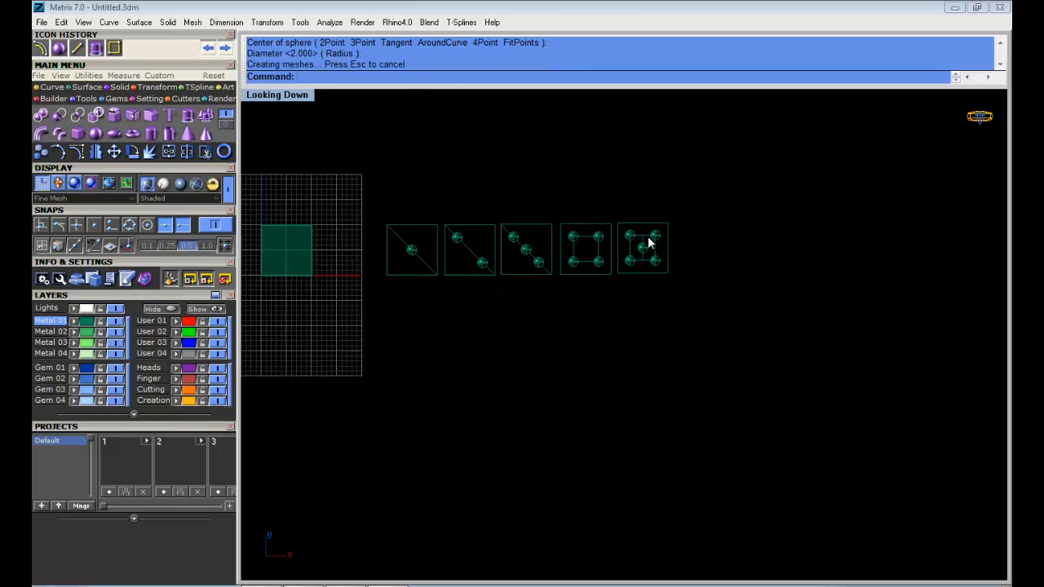
{"action": "left_click", "coordinate": [641, 200]}
{"action": "scroll", "coordinate": [646, 204], "scroll_direction": "down", "scroll_amount": 2}
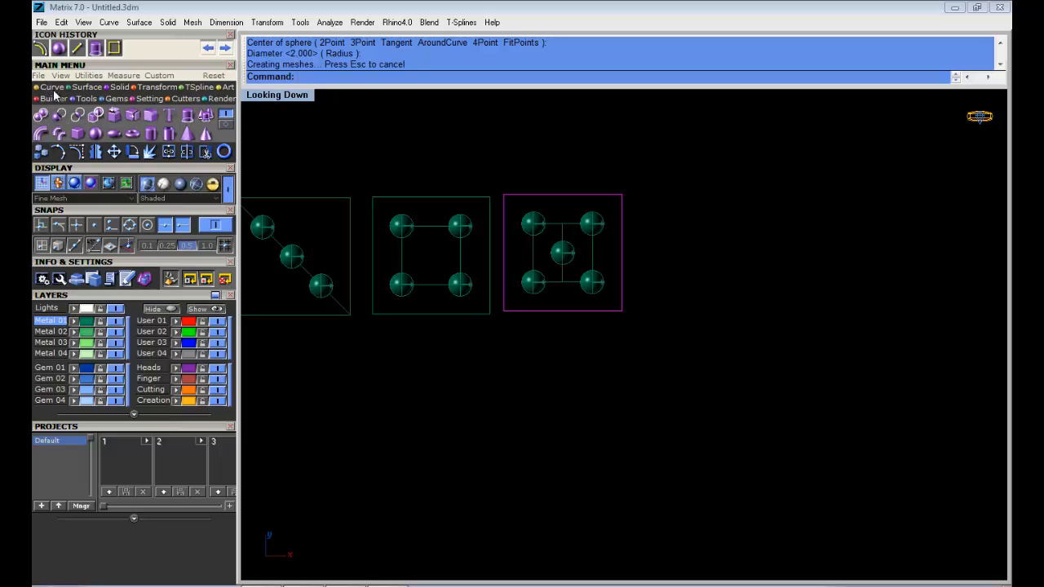
{"action": "left_click", "coordinate": [40, 152]}
{"action": "left_click", "coordinate": [478, 145]}
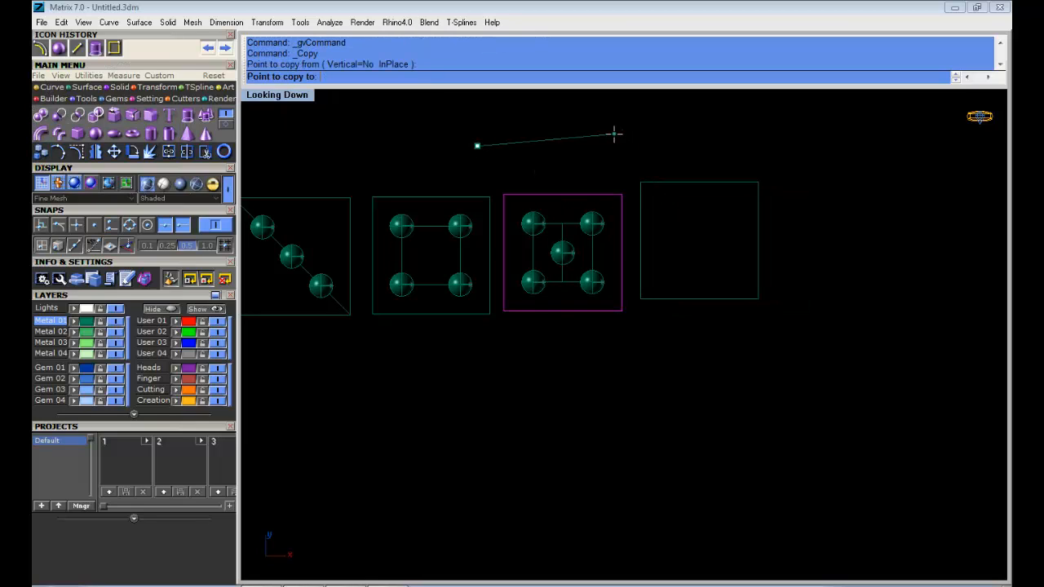
{"action": "left_click", "coordinate": [618, 141]}
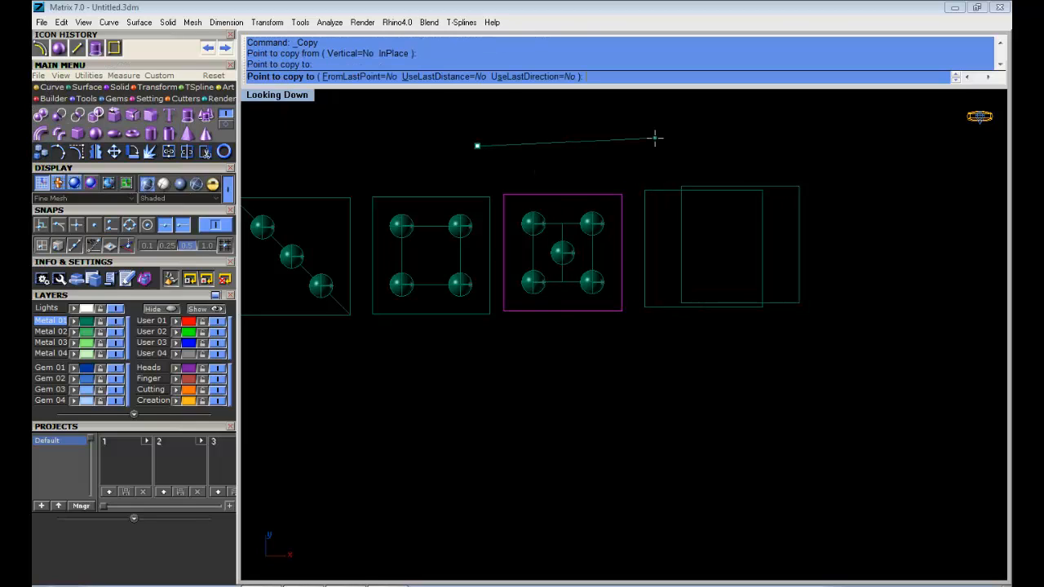
{"action": "key", "text": "Return"}
Draw a line along the sixth square's upper edge, from its upper-left corner to the edge's midpoint.
{"action": "scroll", "coordinate": [672, 163], "scroll_direction": "up", "scroll_amount": 3}
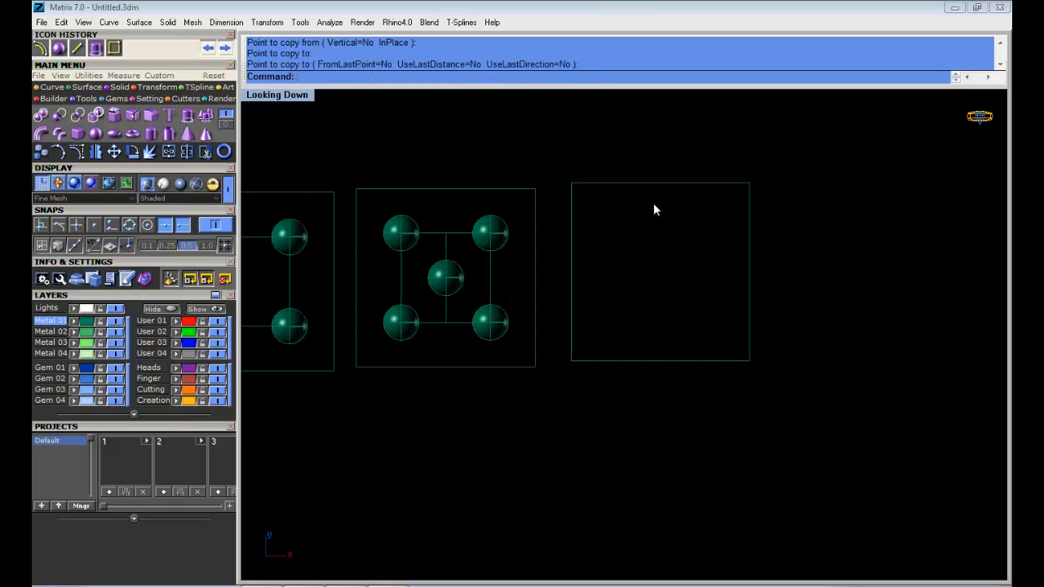
{"action": "right_click_drag", "start_coordinate": [684, 221], "coordinate": [675, 238]}
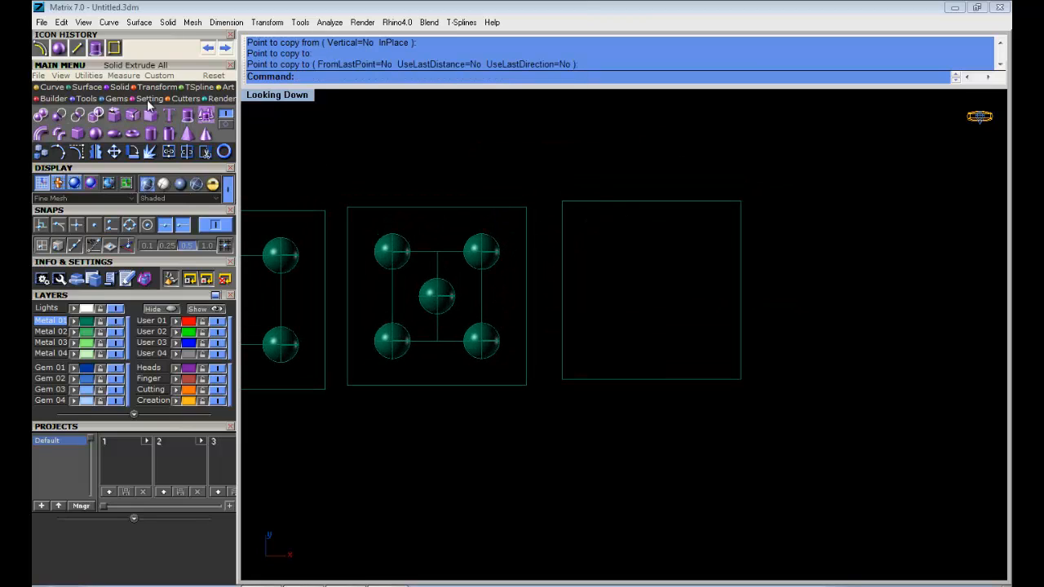
{"action": "left_click", "coordinate": [52, 87]}
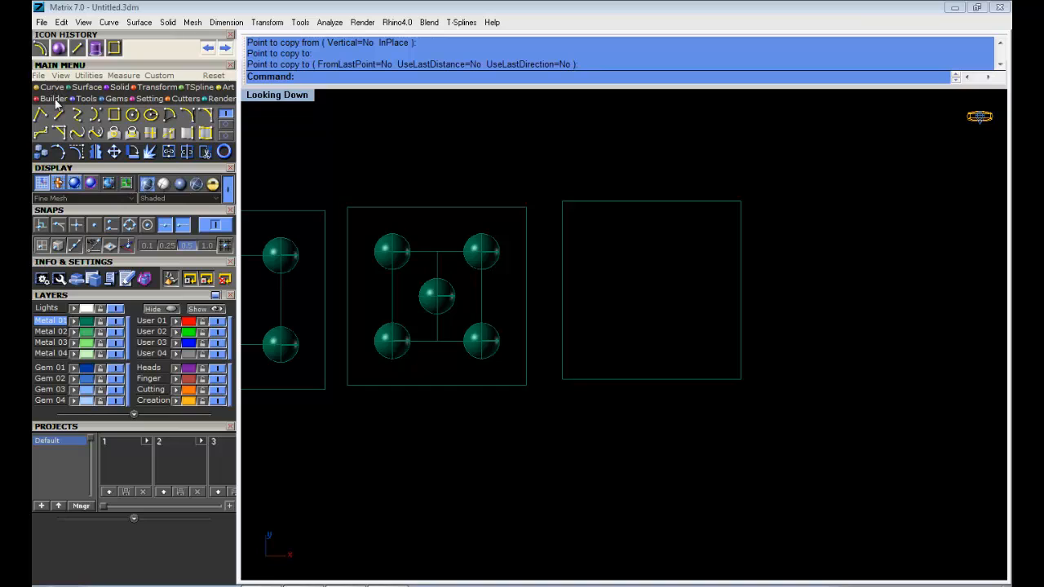
{"action": "left_click", "coordinate": [58, 115]}
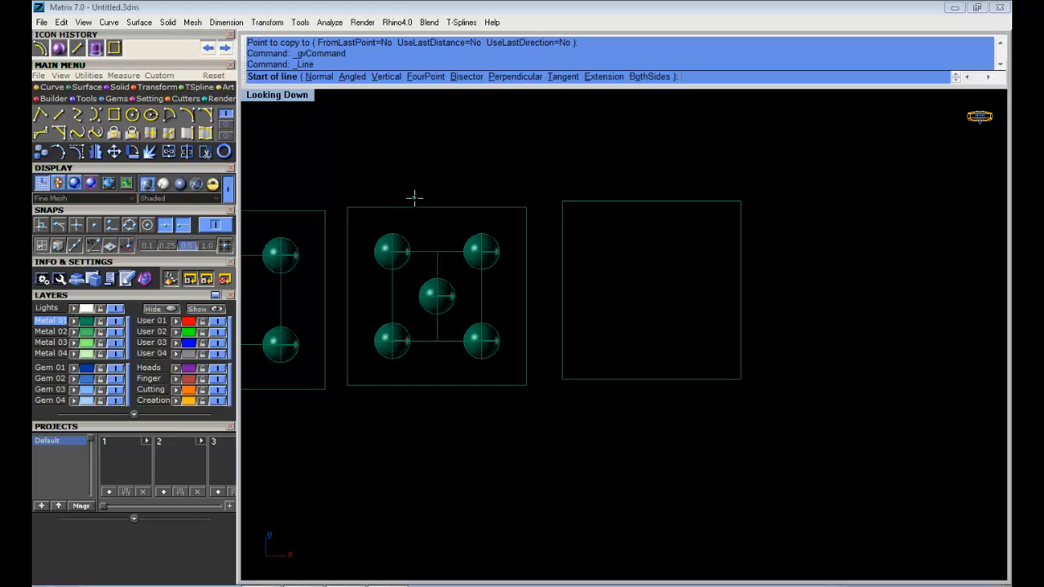
{"action": "left_click", "coordinate": [563, 201]}
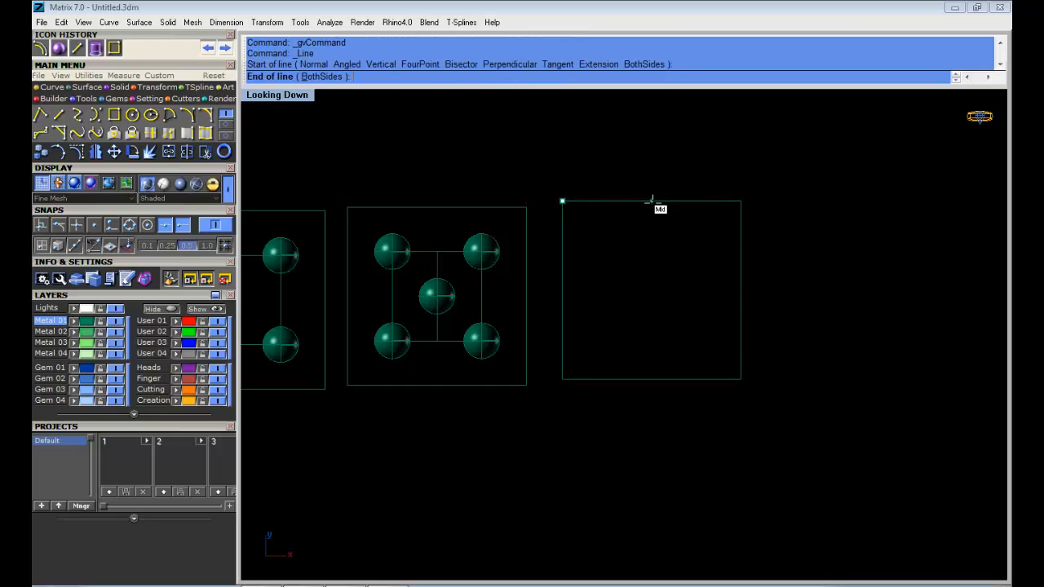
{"action": "left_click", "coordinate": [652, 200]}
{"action": "left_click", "coordinate": [730, 200]}
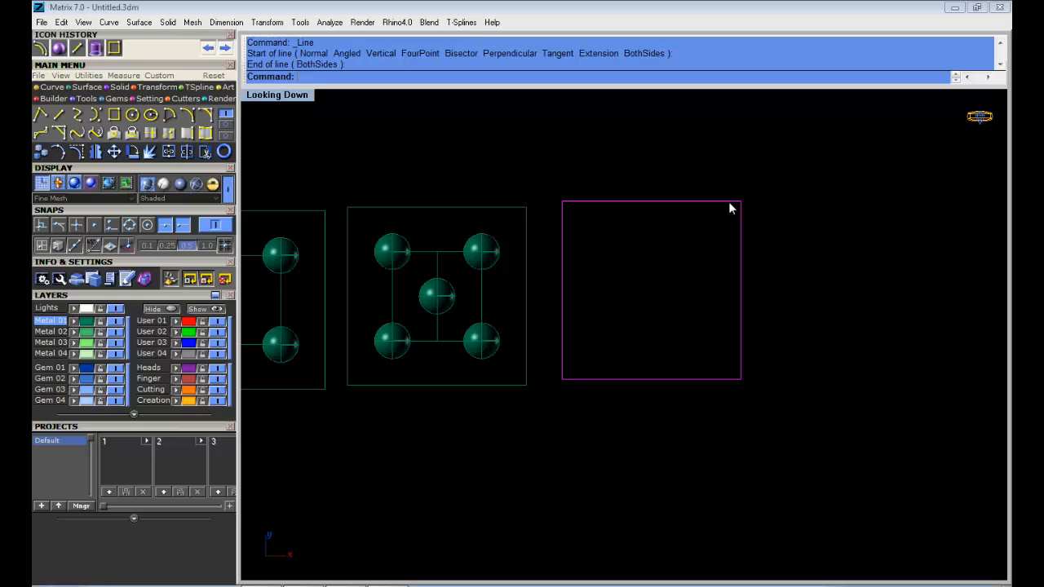
{"action": "left_click", "coordinate": [646, 179]}
{"action": "left_click_drag", "start_coordinate": [532, 155], "coordinate": [794, 243]}
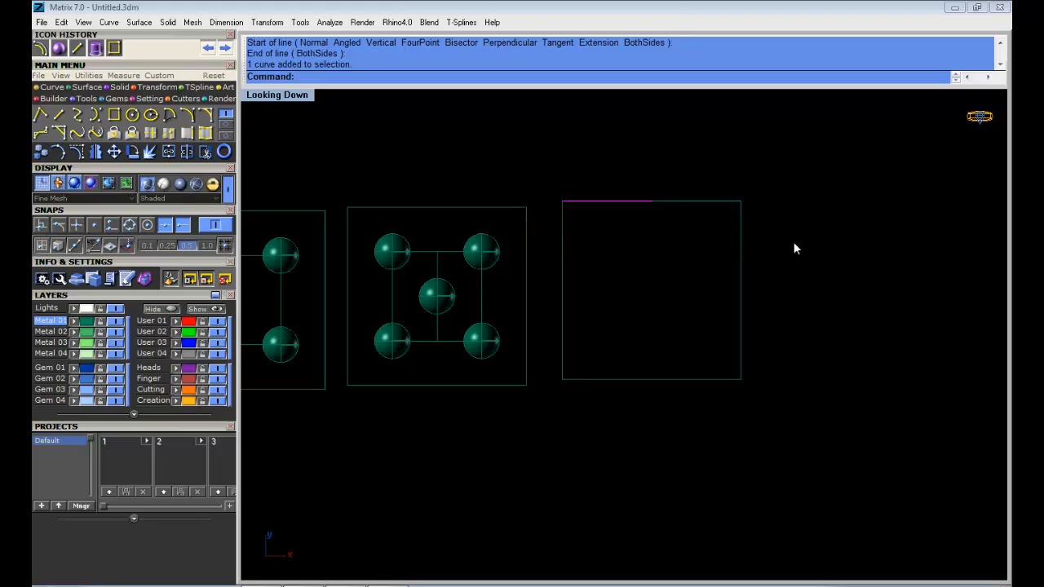
{"action": "left_click", "coordinate": [677, 166]}
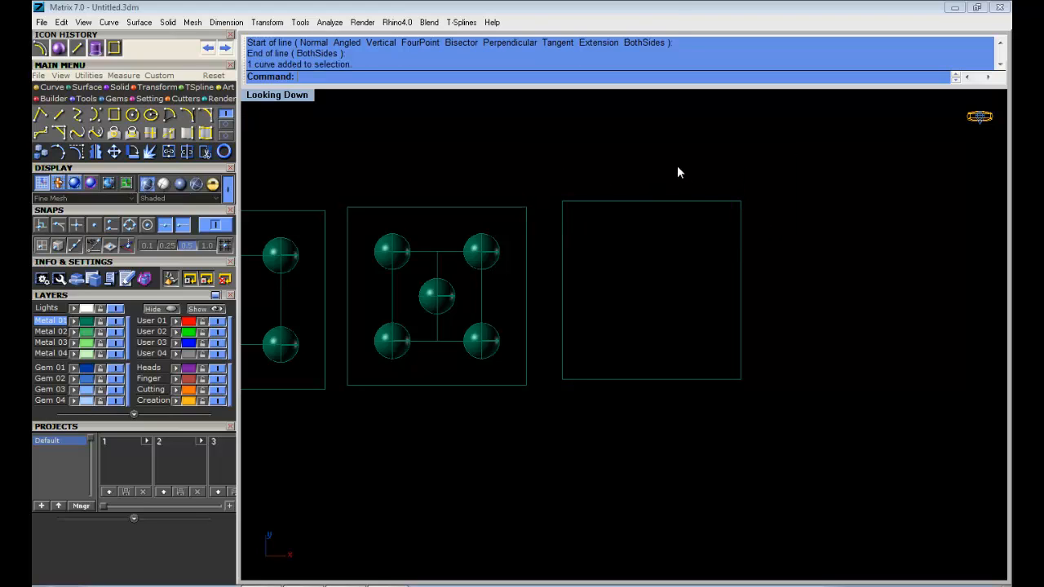
Draw a line from the midpoint of the upper half-edge line, perpendicular to the sixth square's lower edge, using the perpendicular snap.
{"action": "left_click", "coordinate": [59, 115]}
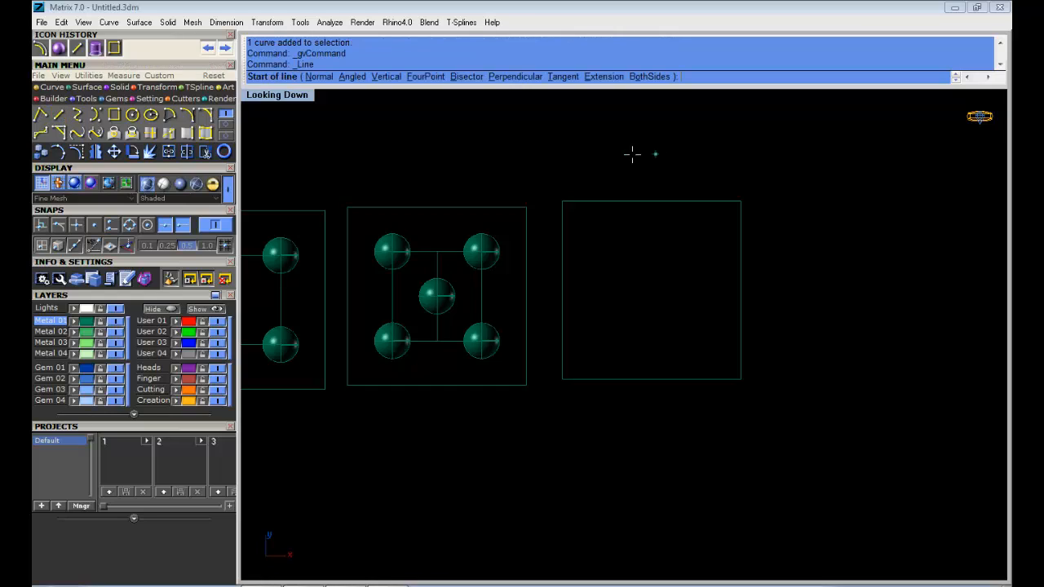
{"action": "left_click", "coordinate": [607, 201]}
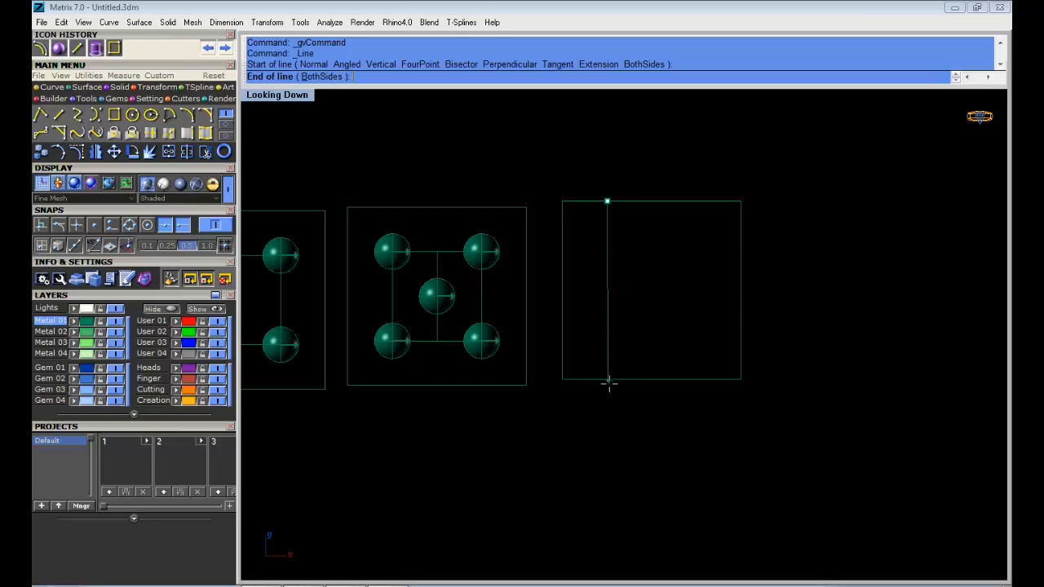
{"action": "scroll", "coordinate": [607, 378], "scroll_direction": "up", "scroll_amount": 1}
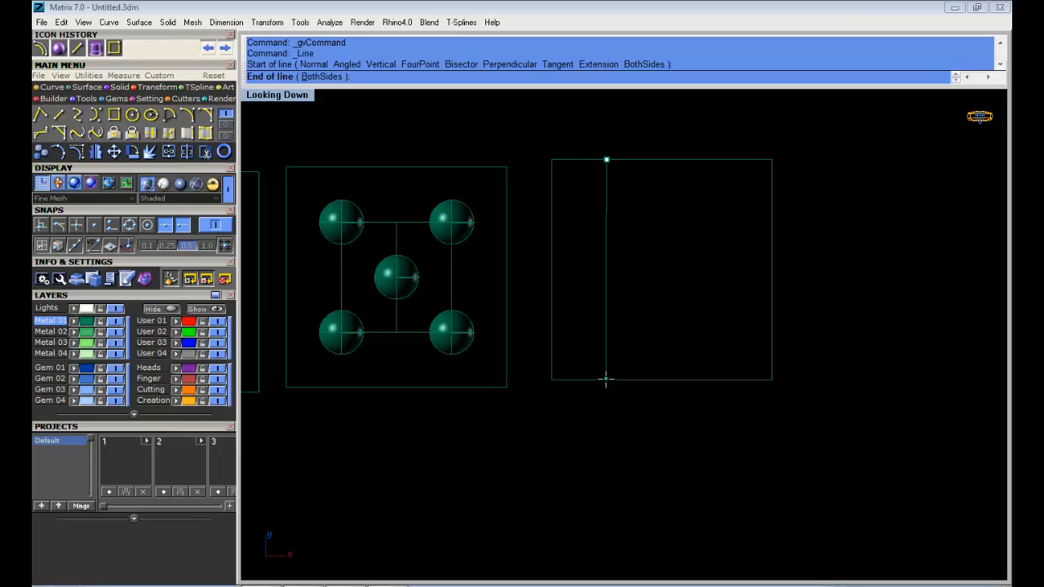
{"action": "left_click", "coordinate": [42, 228]}
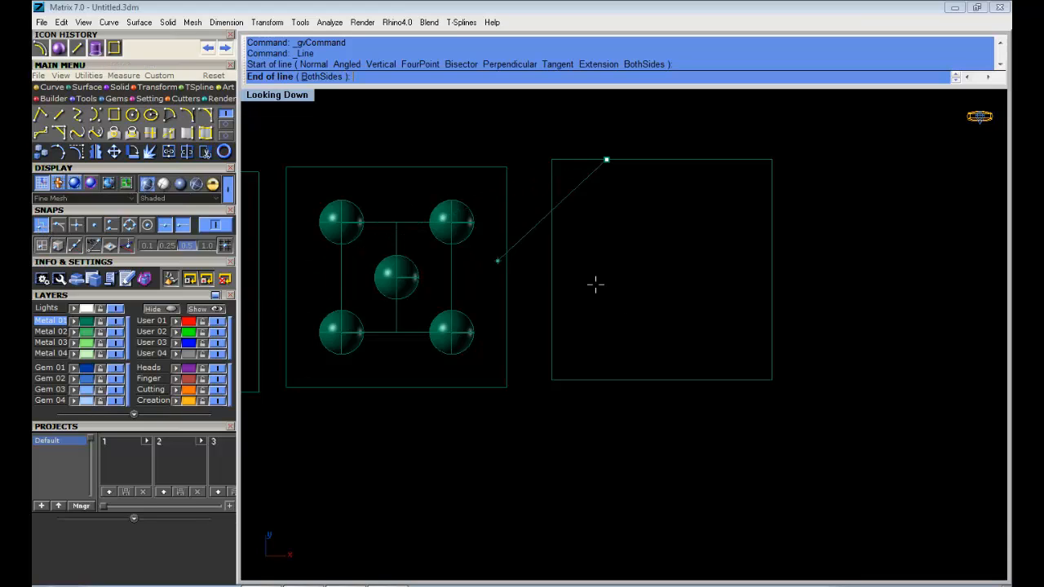
{"action": "left_click", "coordinate": [606, 377]}
{"action": "right_click_drag", "start_coordinate": [722, 188], "coordinate": [698, 230]}
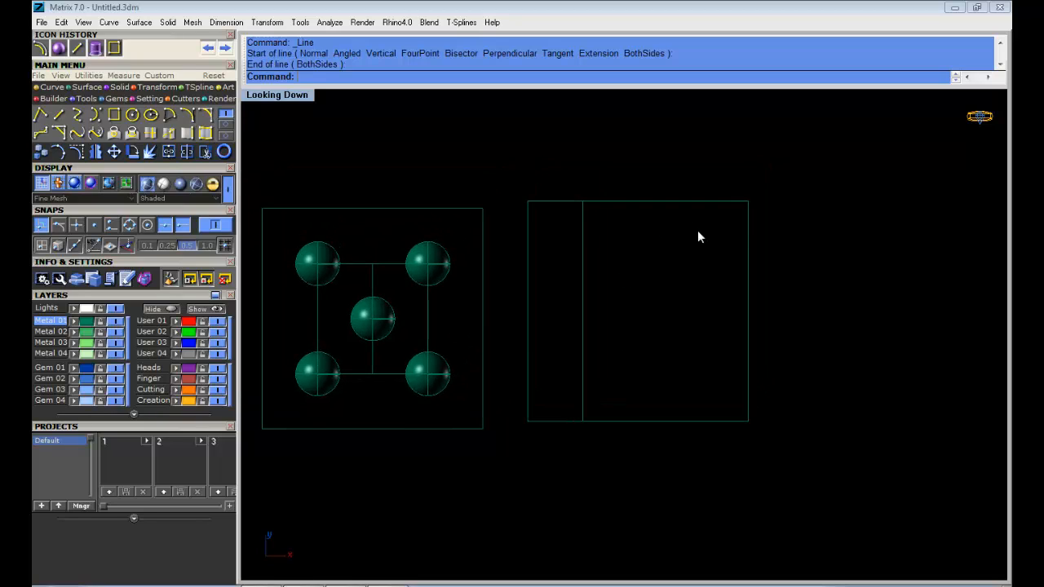
{"action": "left_click", "coordinate": [748, 231]}
{"action": "left_click_drag", "start_coordinate": [506, 157], "coordinate": [688, 241]}
{"action": "left_click", "coordinate": [581, 235]}
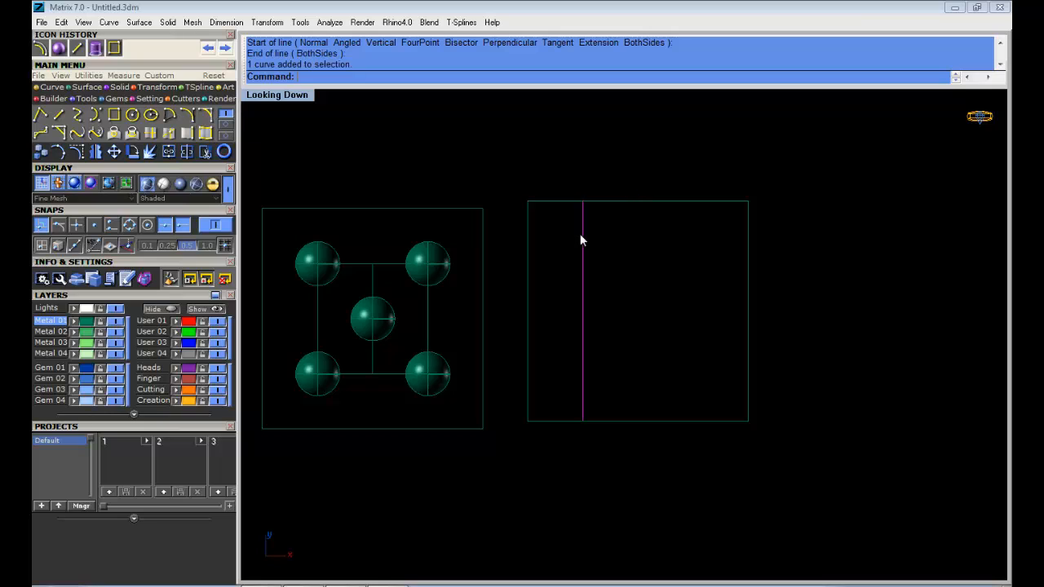
{"action": "left_click", "coordinate": [645, 241]}
Draw a line over the sixth square's vertical line, from its upper end to its midpoint.
{"action": "left_click", "coordinate": [40, 114]}
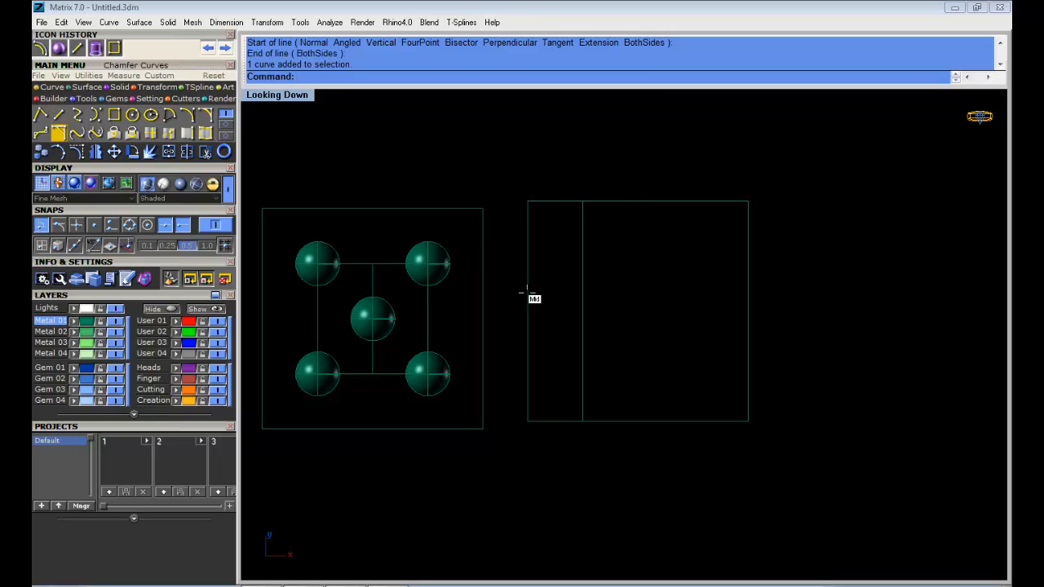
{"action": "left_click", "coordinate": [583, 201]}
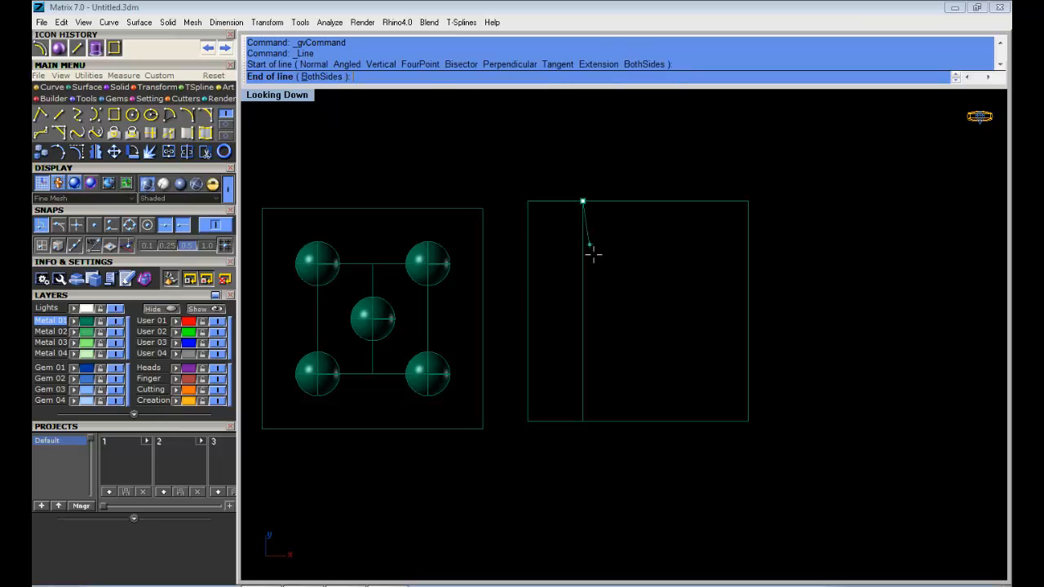
{"action": "left_click", "coordinate": [582, 311]}
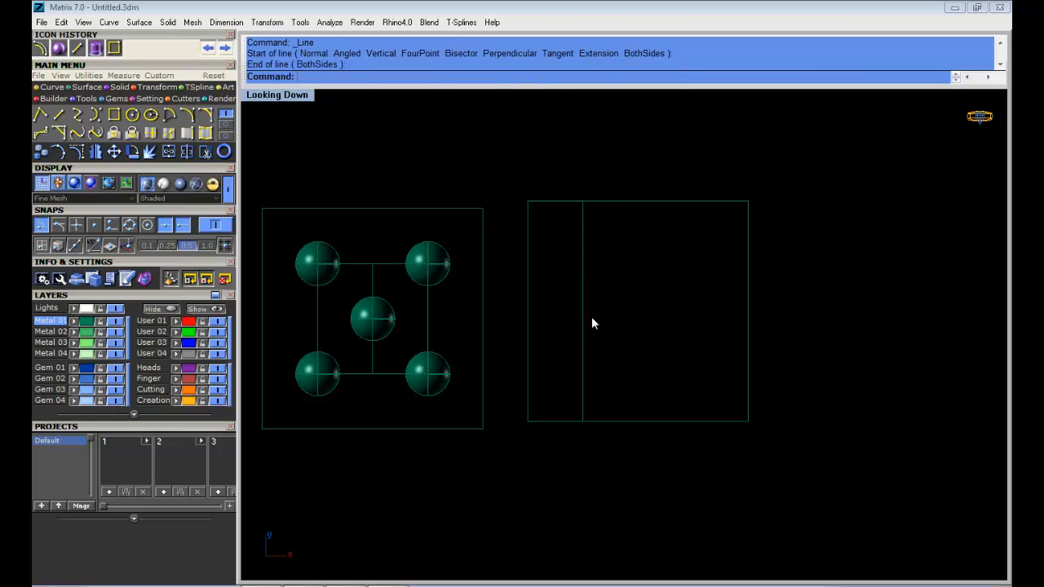
{"action": "left_click", "coordinate": [745, 258]}
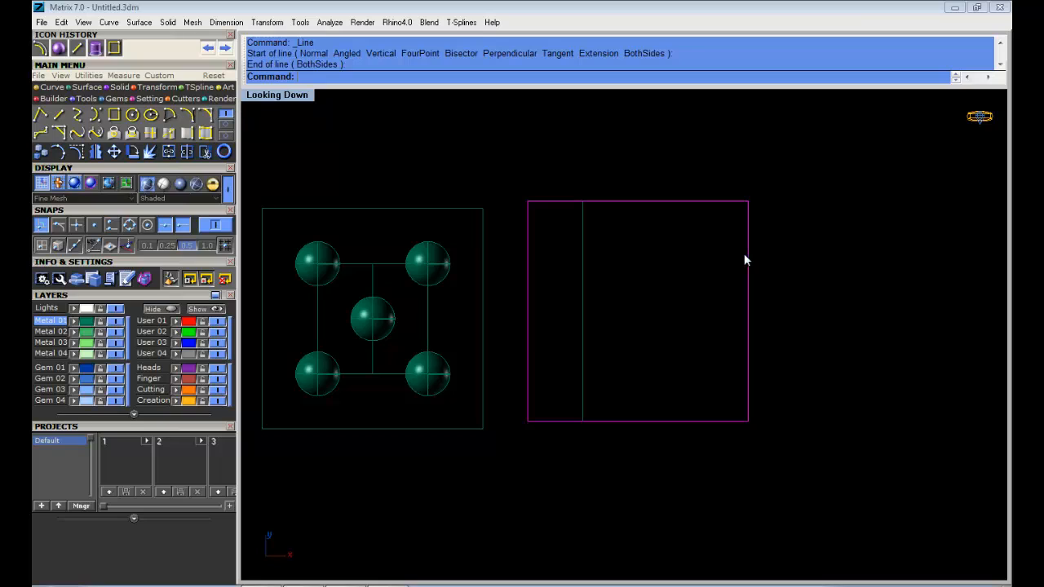
{"action": "left_click", "coordinate": [575, 188]}
{"action": "left_click_drag", "start_coordinate": [499, 163], "coordinate": [723, 256]}
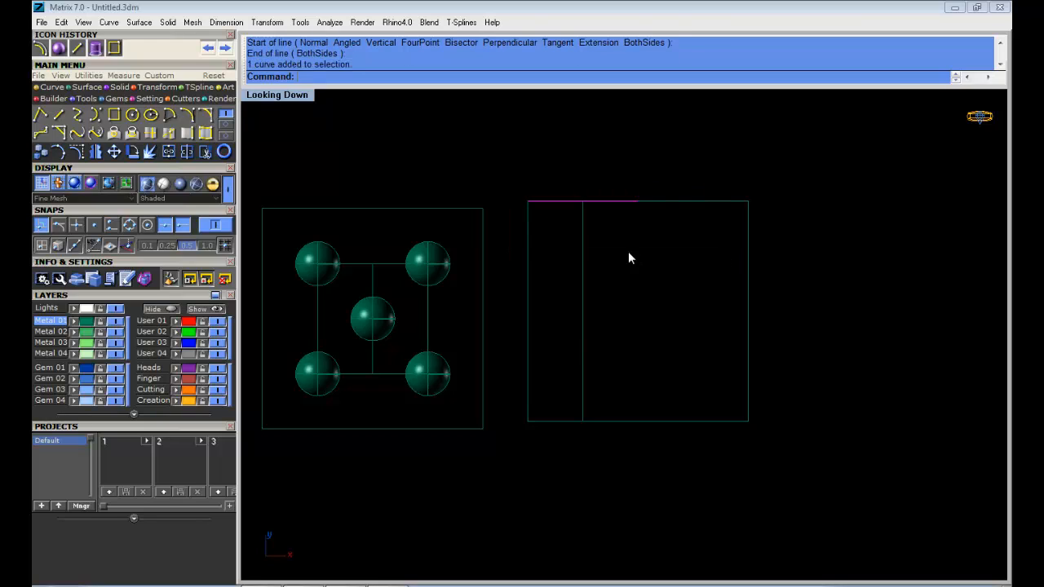
{"action": "left_click", "coordinate": [586, 376]}
{"action": "left_click_drag", "start_coordinate": [568, 172], "coordinate": [606, 353]}
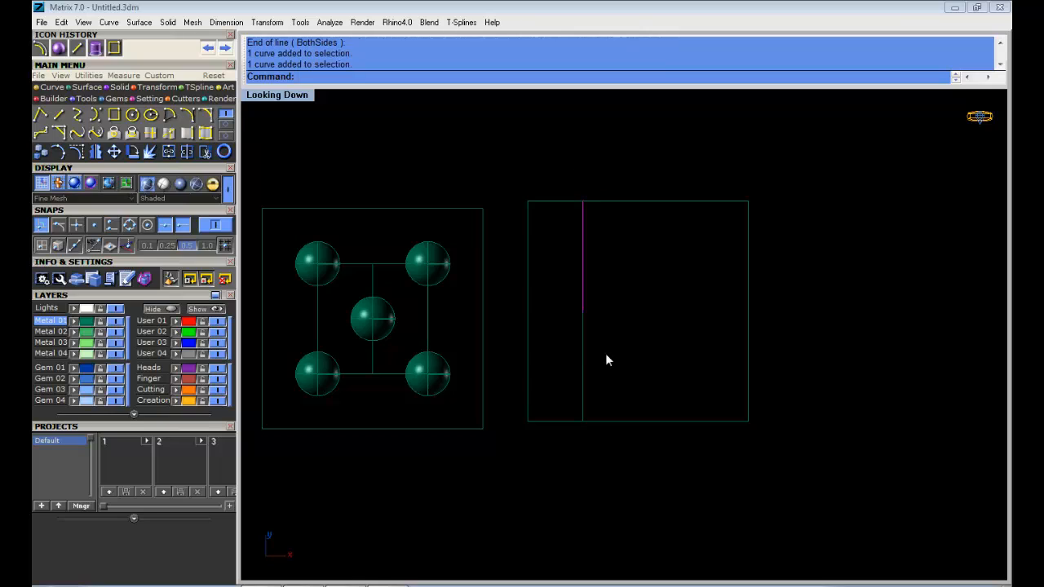
{"action": "left_click", "coordinate": [658, 294]}
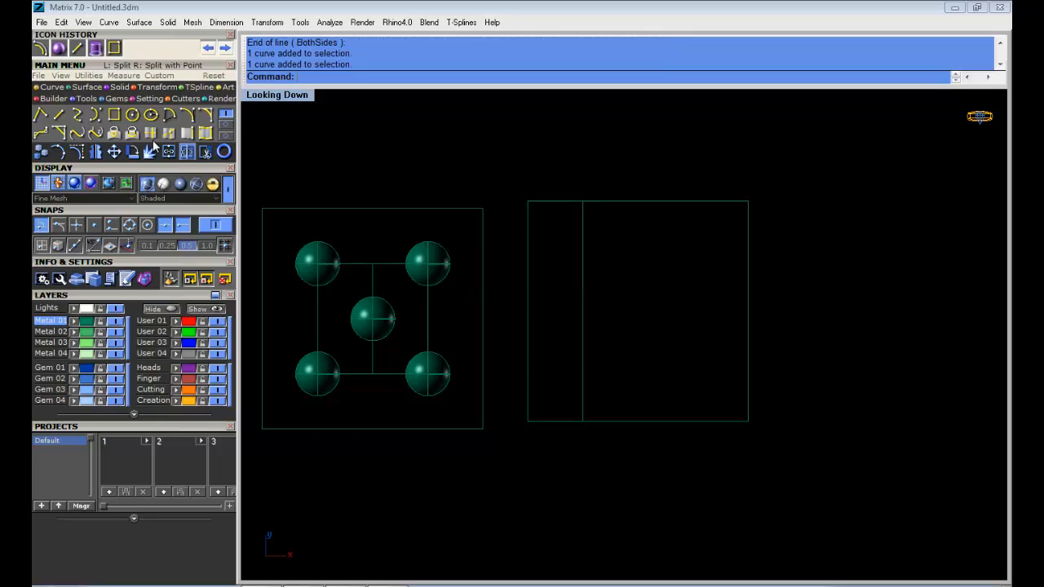
Place two spheres of diameter 2 on the sixth square's vertical line, centred on the upper half-line's midpoint and on its lower end.
{"action": "left_click", "coordinate": [121, 86]}
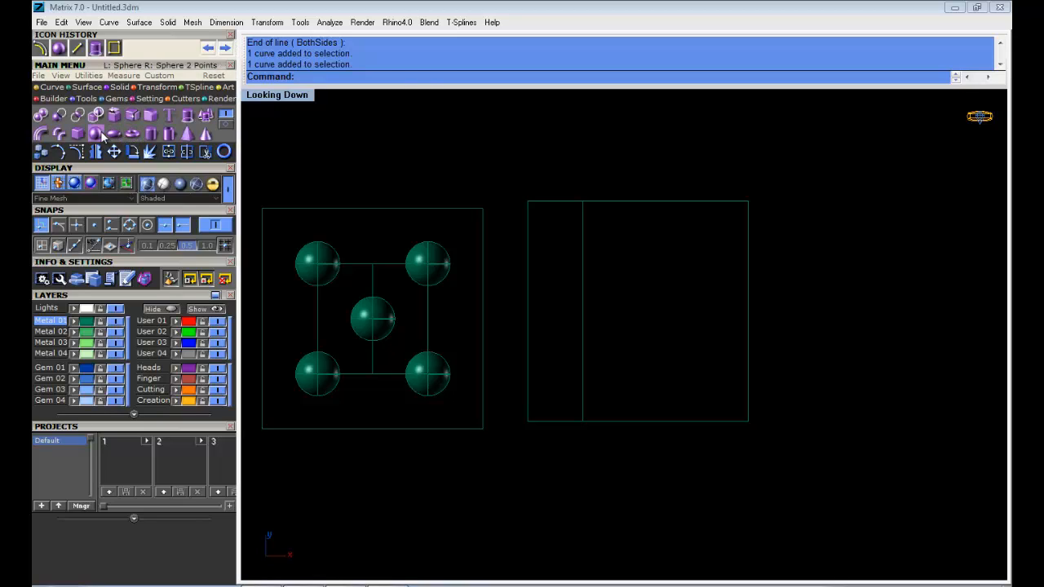
{"action": "left_click", "coordinate": [98, 134]}
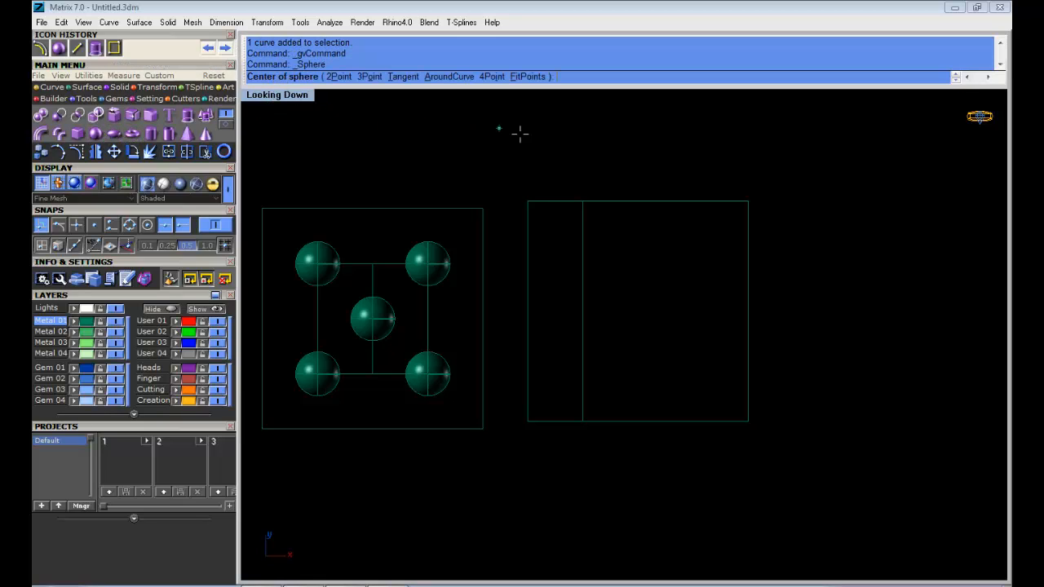
{"action": "left_click", "coordinate": [582, 253]}
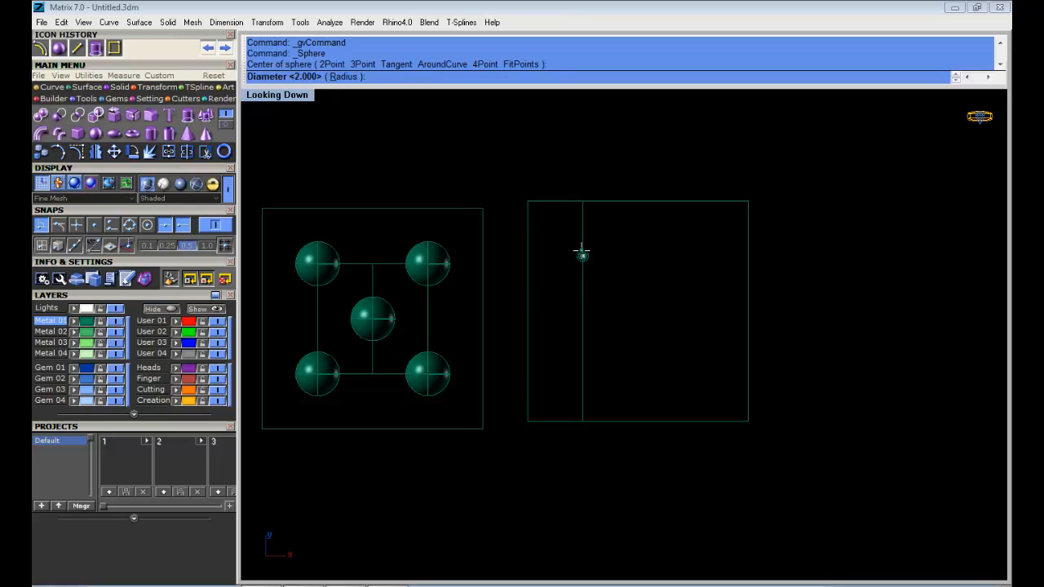
{"action": "key", "text": "Return"}
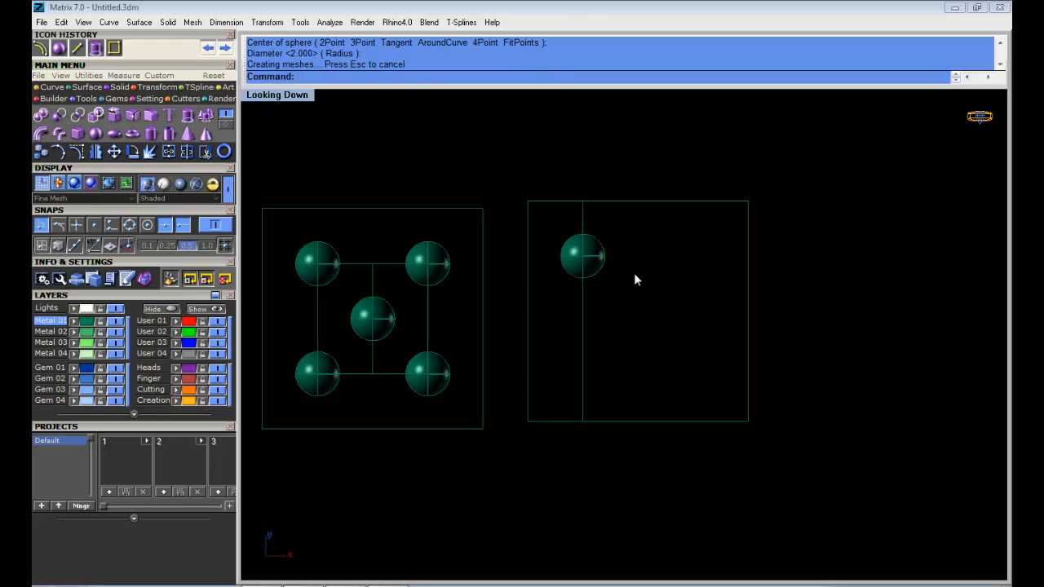
{"action": "key", "text": "Return"}
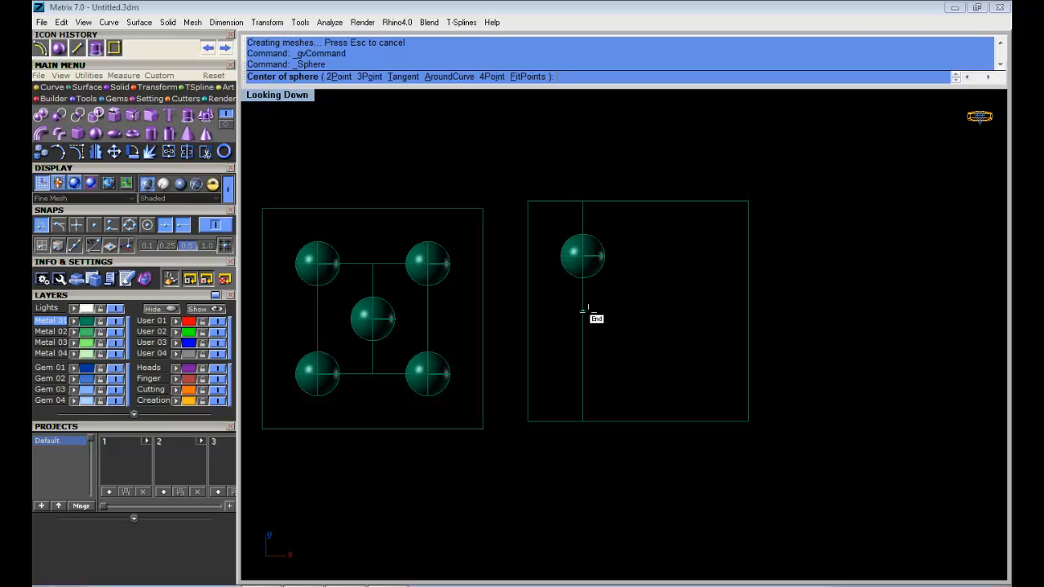
{"action": "left_click", "coordinate": [583, 310]}
{"action": "key", "text": "Return"}
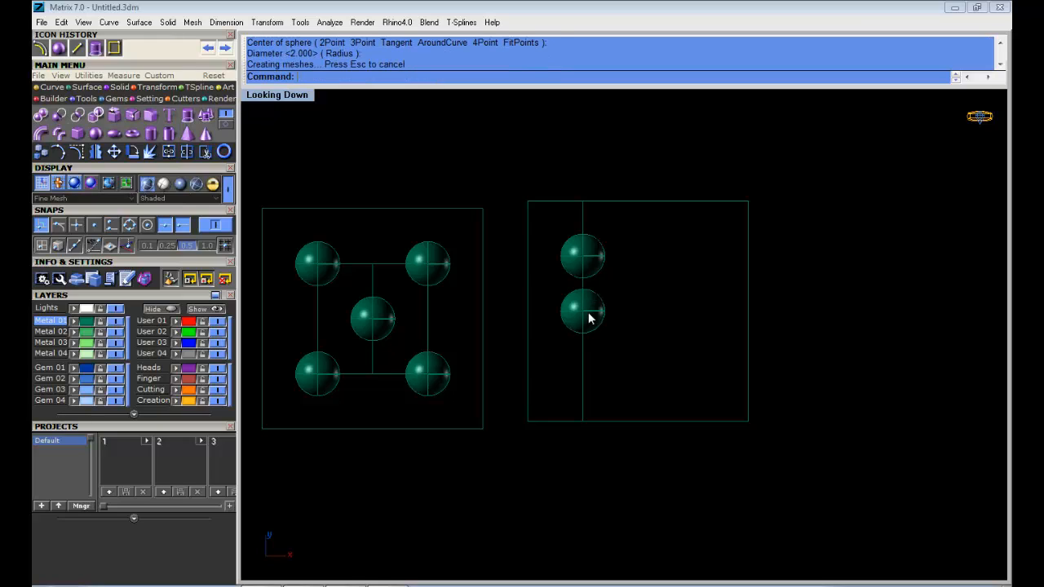
Mirror a copy of the sixth square's upper sphere across a horizontal plane starting at the midpoint of the square's left edge.
{"action": "right_click_drag", "start_coordinate": [621, 298], "coordinate": [573, 278]}
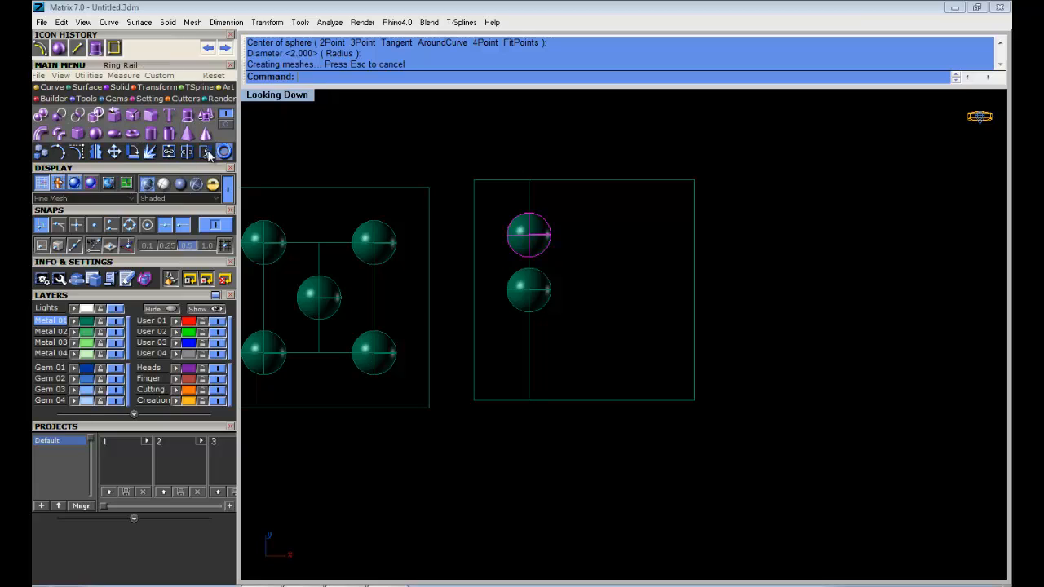
{"action": "left_click", "coordinate": [94, 153]}
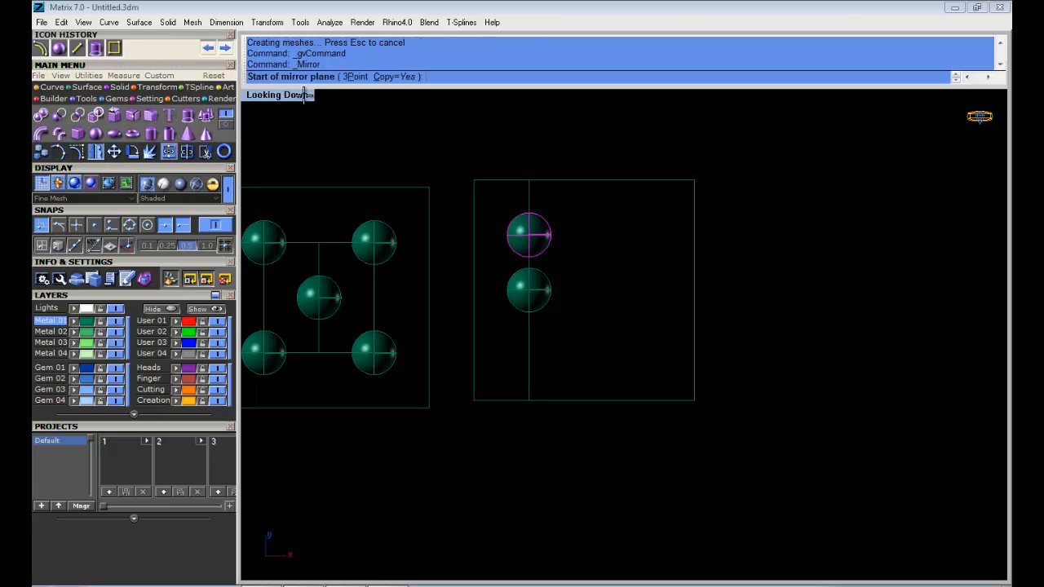
{"action": "left_click", "coordinate": [473, 290]}
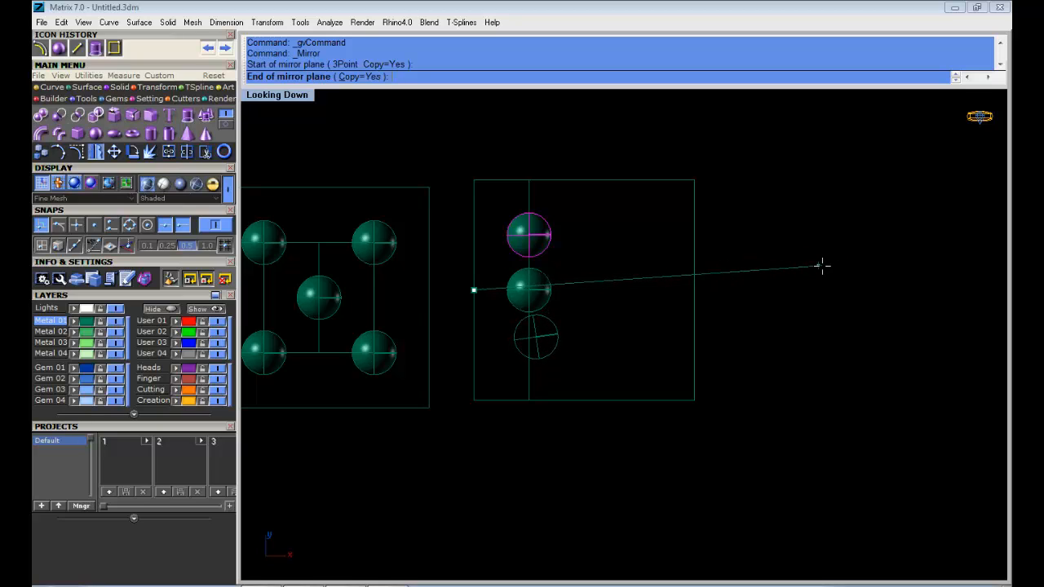
{"action": "key", "text": "shift"}
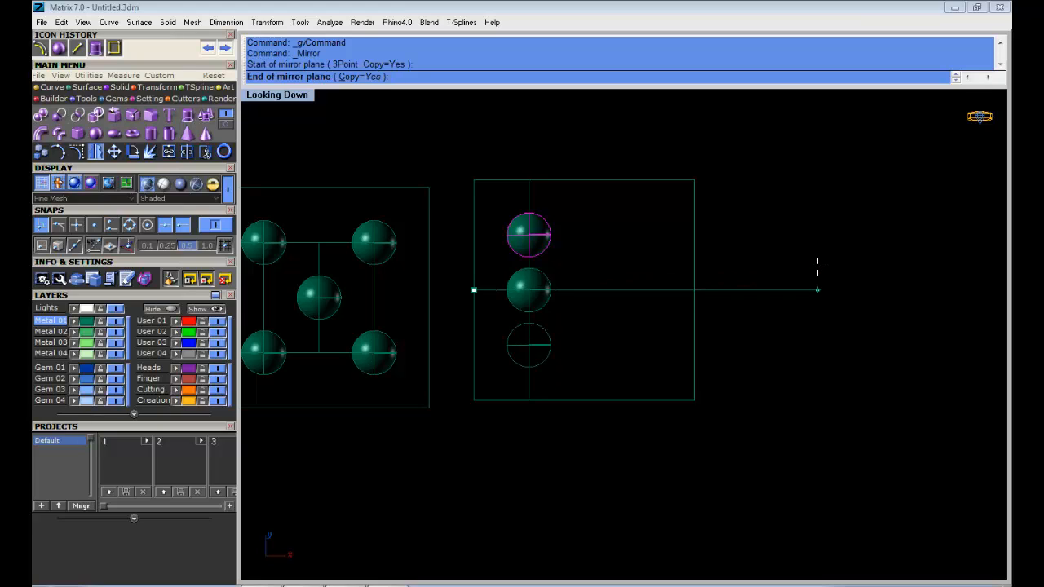
{"action": "left_click", "coordinate": [817, 267], "text": "shift"}
{"action": "left_click", "coordinate": [604, 251]}
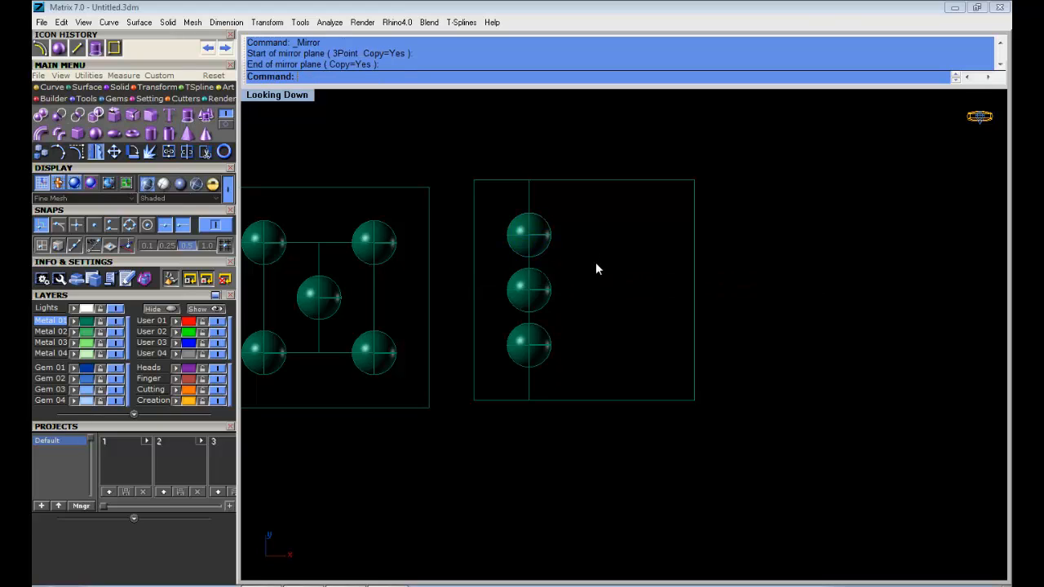
Mirror copies of the sixth square's three spheres across a vertical plane through the midpoint of its upper edge.
{"action": "right_click_drag", "start_coordinate": [603, 287], "coordinate": [545, 278]}
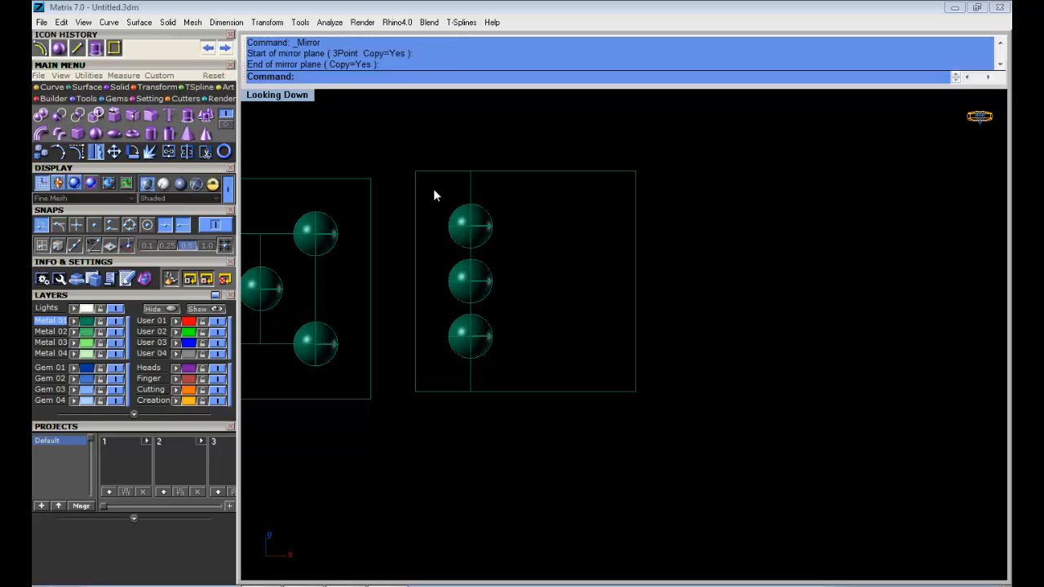
{"action": "left_click_drag", "start_coordinate": [432, 189], "coordinate": [532, 374]}
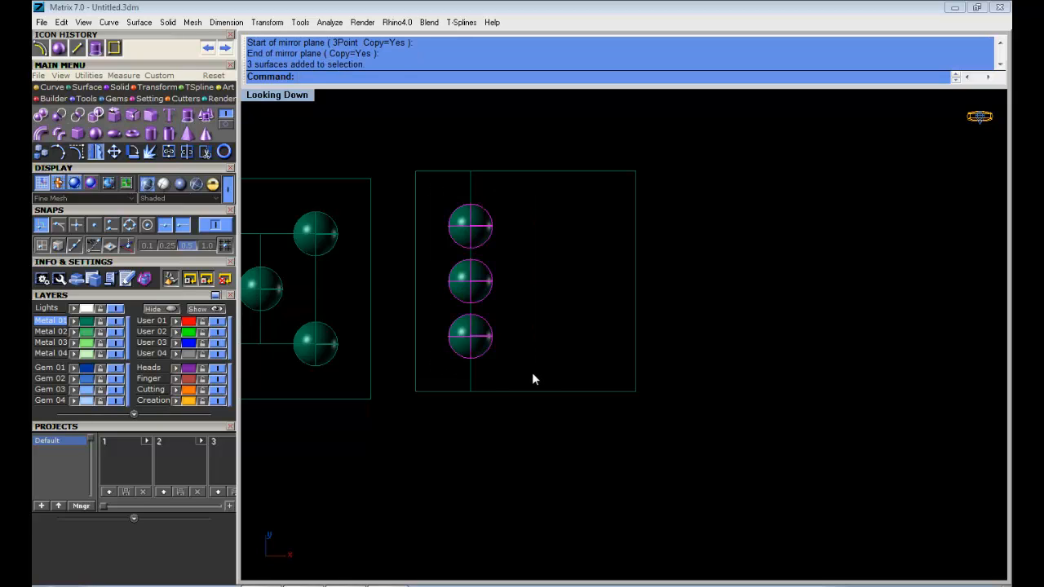
{"action": "left_click", "coordinate": [96, 151]}
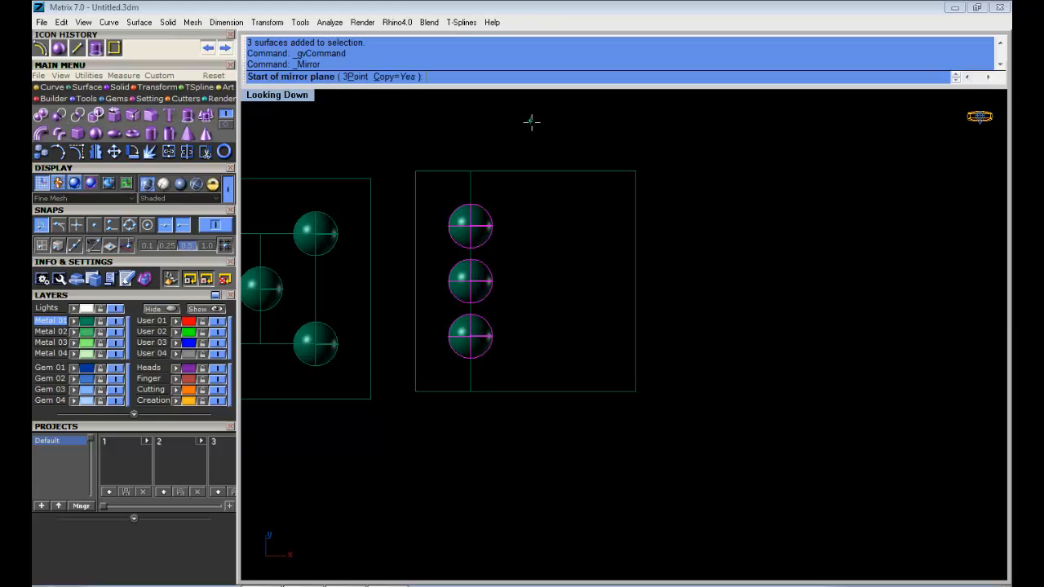
{"action": "left_click", "coordinate": [527, 171]}
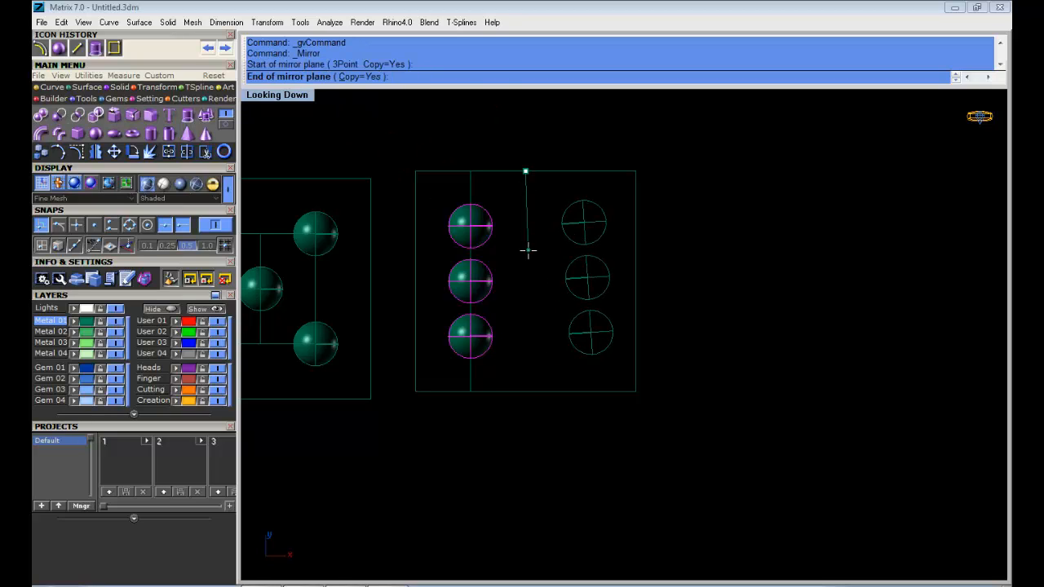
{"action": "left_click", "coordinate": [507, 348]}
Return to the four-view layout and maximize the Perspective view, framed on the cube and the row of dice-face squares.
{"action": "scroll", "coordinate": [504, 326], "scroll_direction": "down", "scroll_amount": 12}
{"action": "right_click_drag", "start_coordinate": [412, 273], "coordinate": [661, 252]}
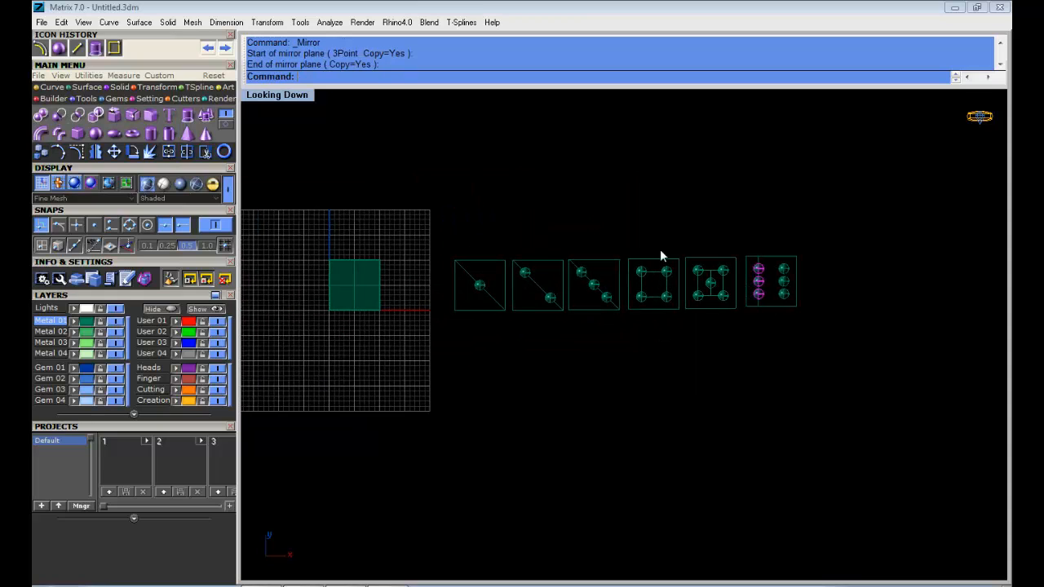
{"action": "key", "text": "ctrl+m"}
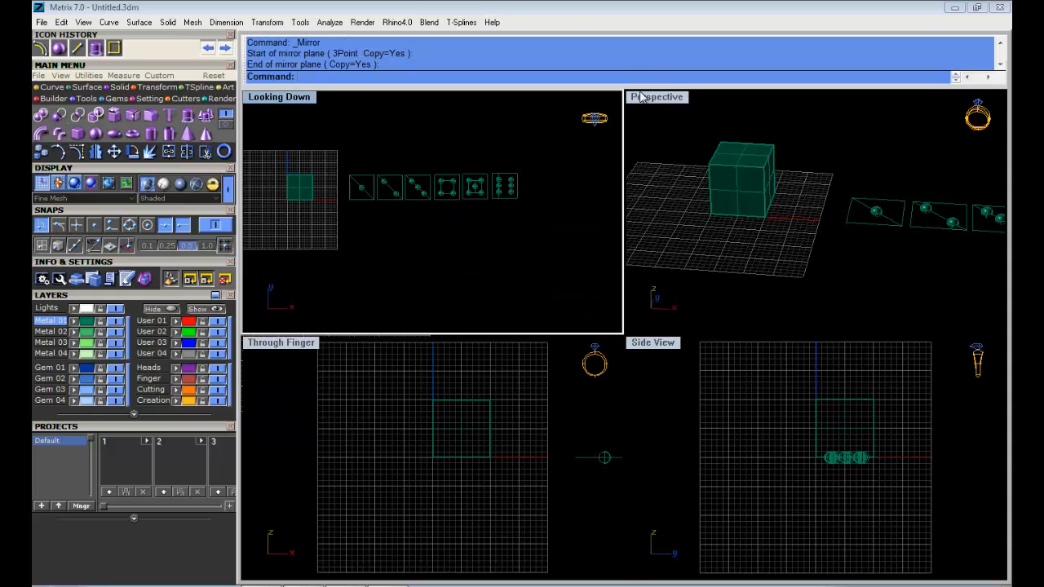
{"action": "double_click", "coordinate": [674, 101]}
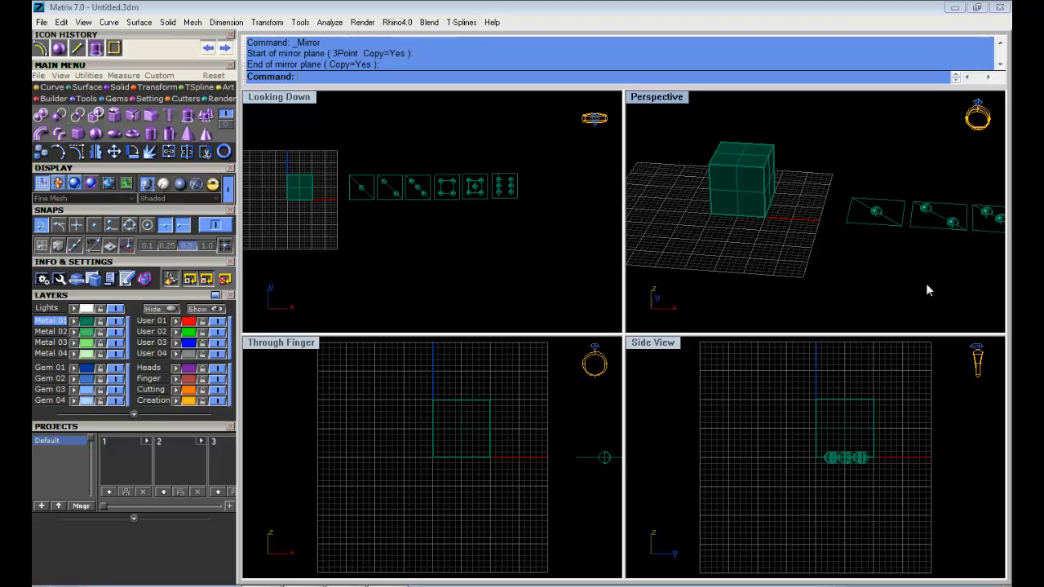
{"action": "right_click_drag", "start_coordinate": [881, 270], "coordinate": [401, 263], "text": "shift"}
{"action": "scroll", "coordinate": [551, 180], "scroll_direction": "down", "scroll_amount": 8}
{"action": "right_click_drag", "start_coordinate": [309, 297], "coordinate": [574, 253]}
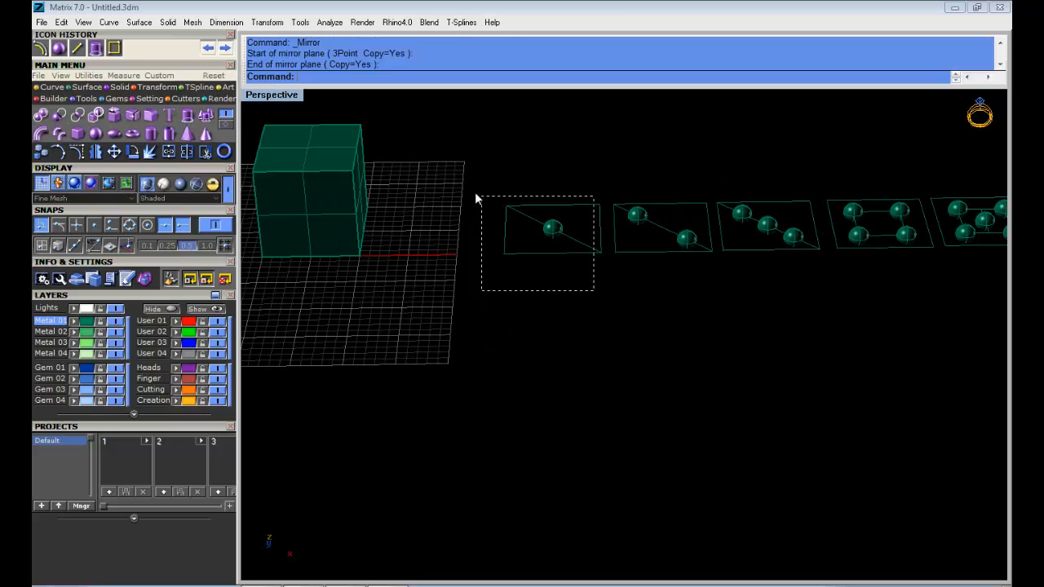
Move the one-sphere square with its diagonal and sphere, snapping its rear-left corner to the cube's rear-right bottom corner.
{"action": "left_click_drag", "start_coordinate": [476, 194], "coordinate": [474, 191]}
{"action": "scroll", "coordinate": [555, 209], "scroll_direction": "up", "scroll_amount": 5}
{"action": "scroll", "coordinate": [556, 209], "scroll_direction": "down", "scroll_amount": 5}
{"action": "right_click_drag", "start_coordinate": [555, 209], "coordinate": [653, 265], "text": "shift"}
{"action": "scroll", "coordinate": [582, 237], "scroll_direction": "up", "scroll_amount": 5}
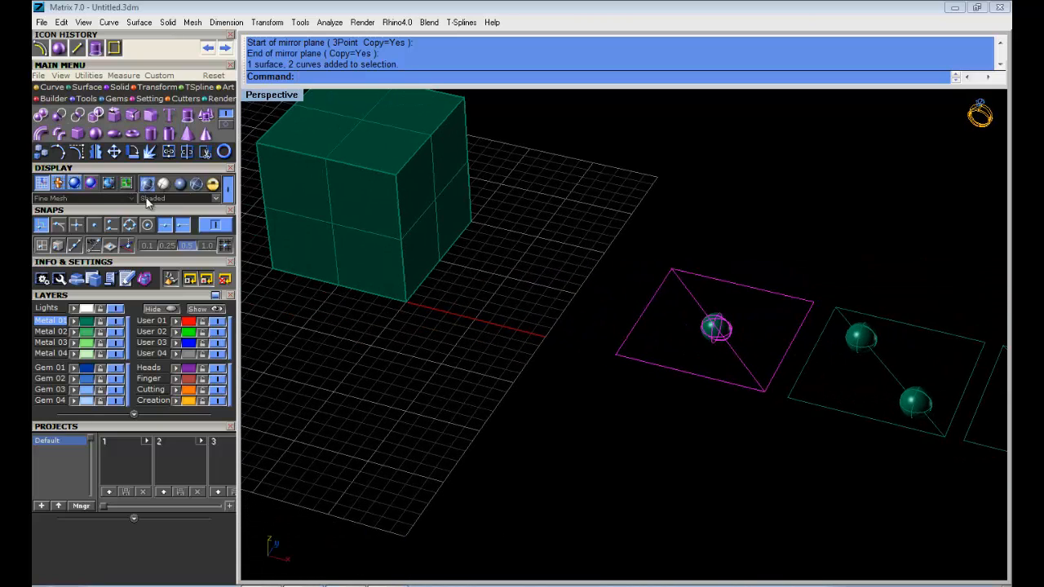
{"action": "left_click", "coordinate": [115, 153]}
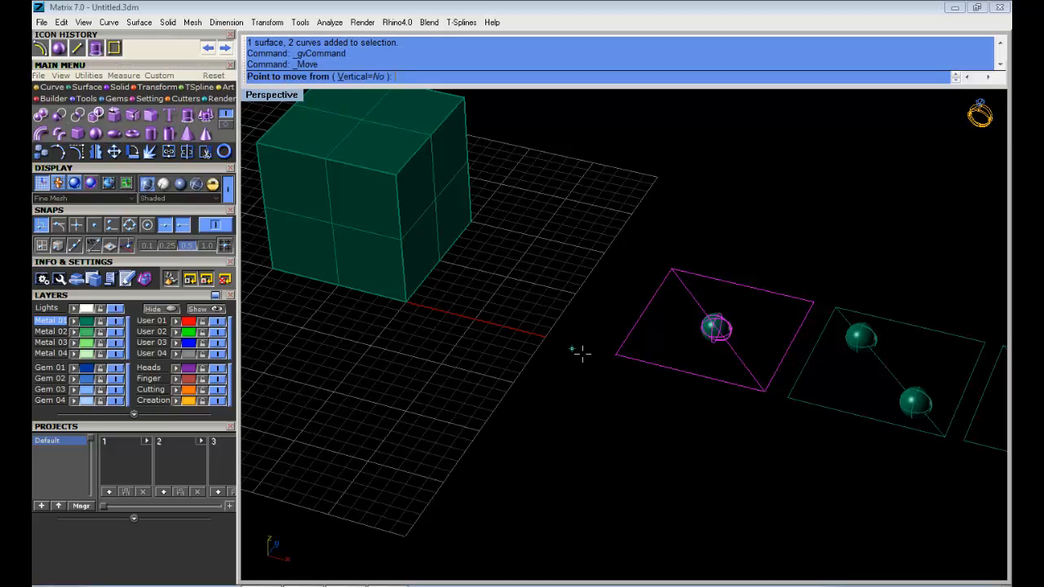
{"action": "left_click", "coordinate": [667, 266]}
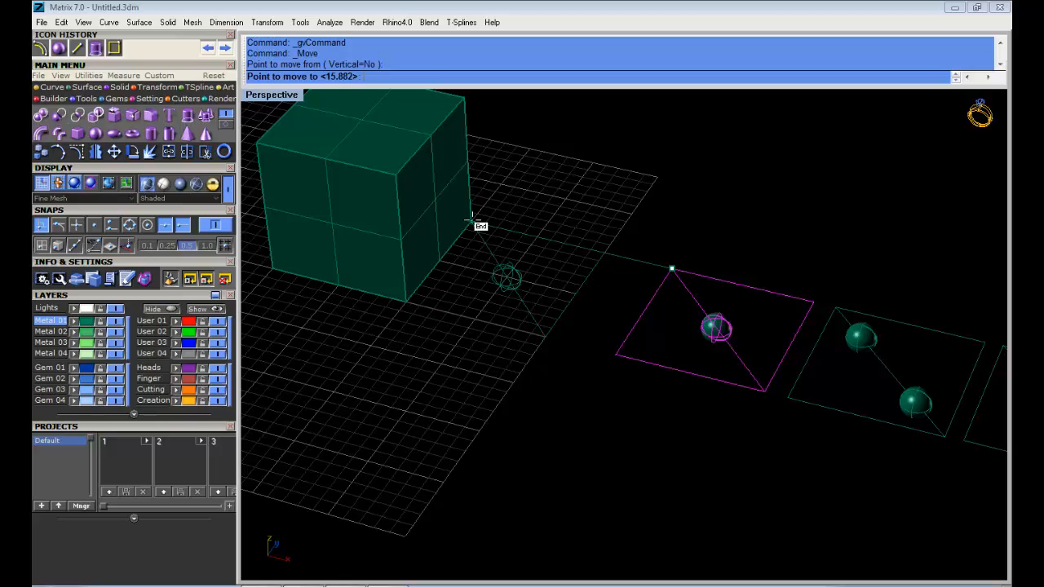
{"action": "left_click", "coordinate": [472, 220]}
Rotate the one-sphere square with its diagonal and sphere in 3D about the cube's right bottom edge, up onto the cube's right face.
{"action": "scroll", "coordinate": [475, 223], "scroll_direction": "down", "scroll_amount": 3}
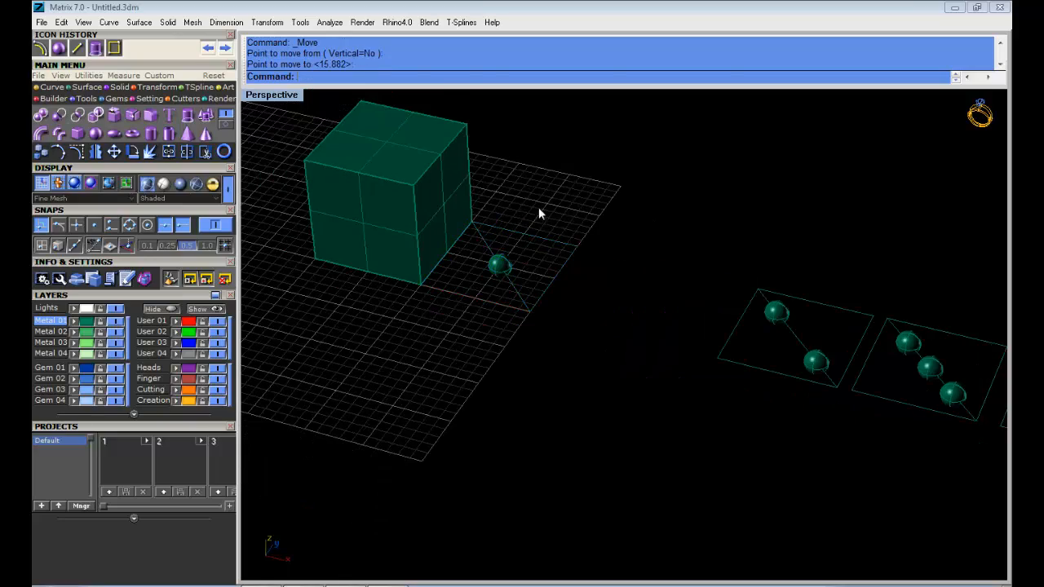
{"action": "right_click_drag", "start_coordinate": [538, 208], "coordinate": [654, 285], "text": "shift"}
{"action": "right_click_drag", "start_coordinate": [661, 402], "coordinate": [629, 396]}
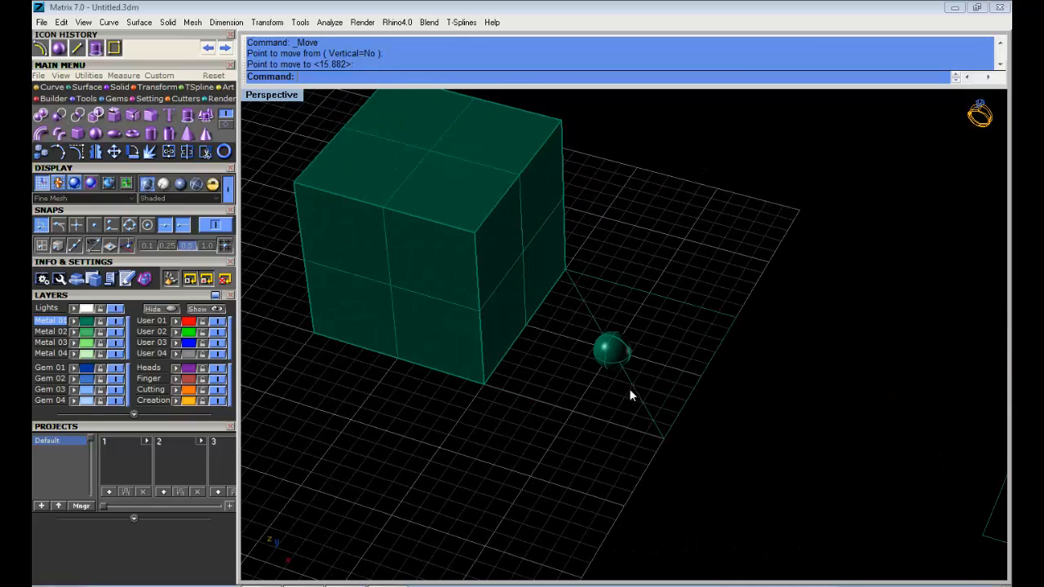
{"action": "left_click_drag", "start_coordinate": [782, 469], "coordinate": [563, 301]}
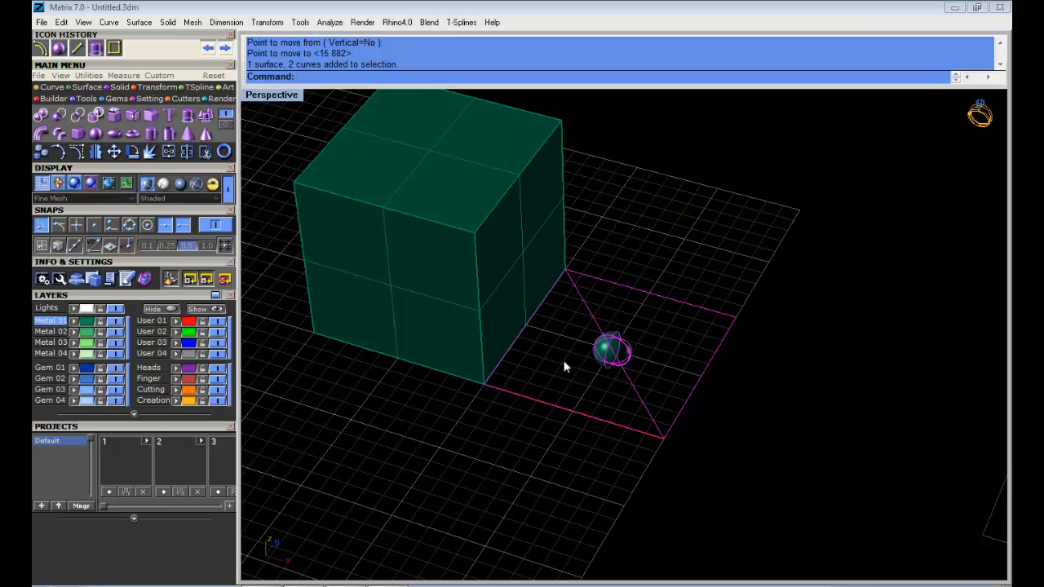
{"action": "scroll", "coordinate": [540, 291], "scroll_direction": "down", "scroll_amount": 2}
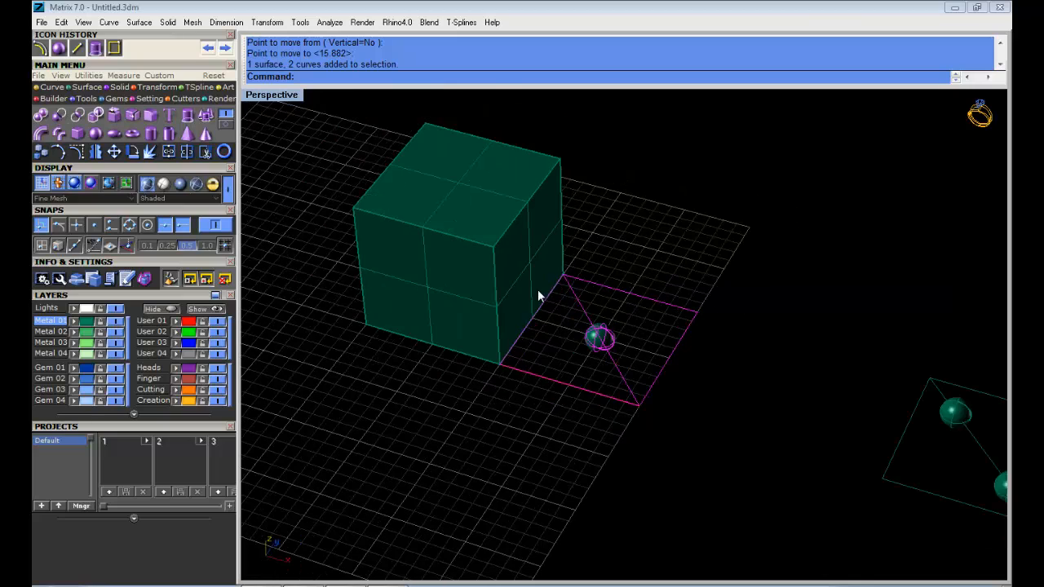
{"action": "left_click", "coordinate": [148, 88]}
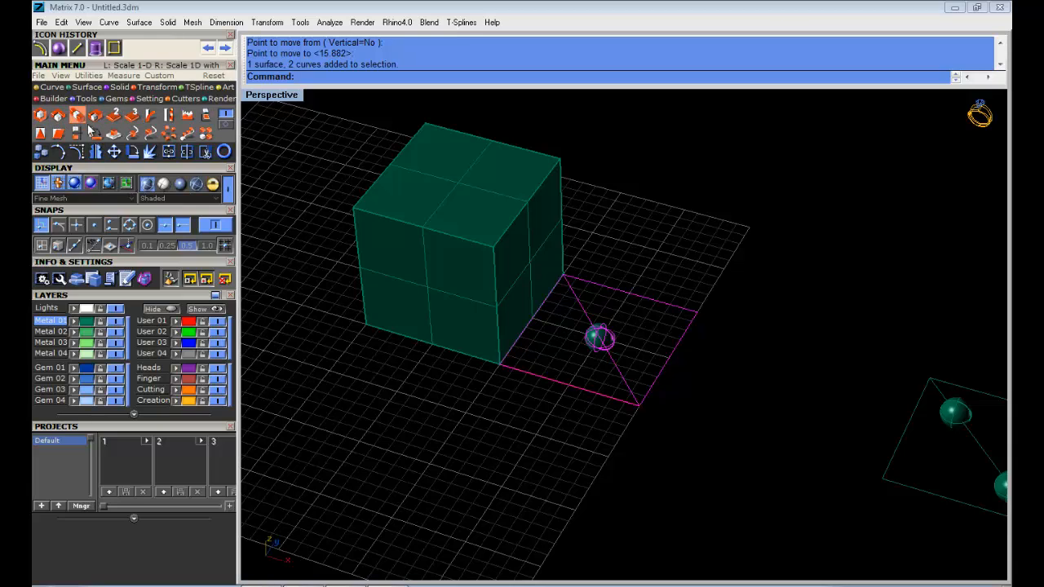
{"action": "left_click", "coordinate": [100, 135]}
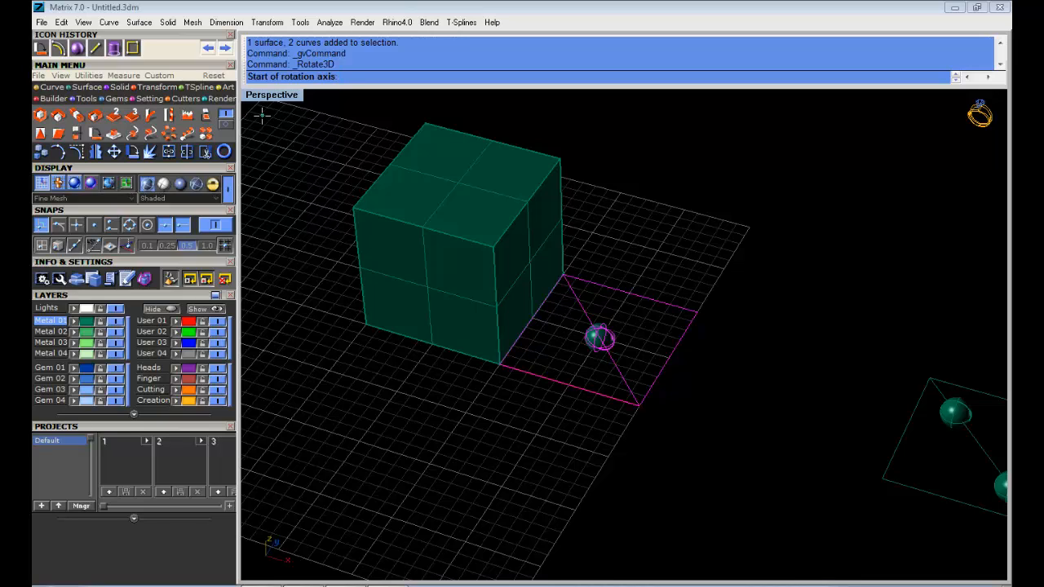
{"action": "left_click", "coordinate": [500, 363]}
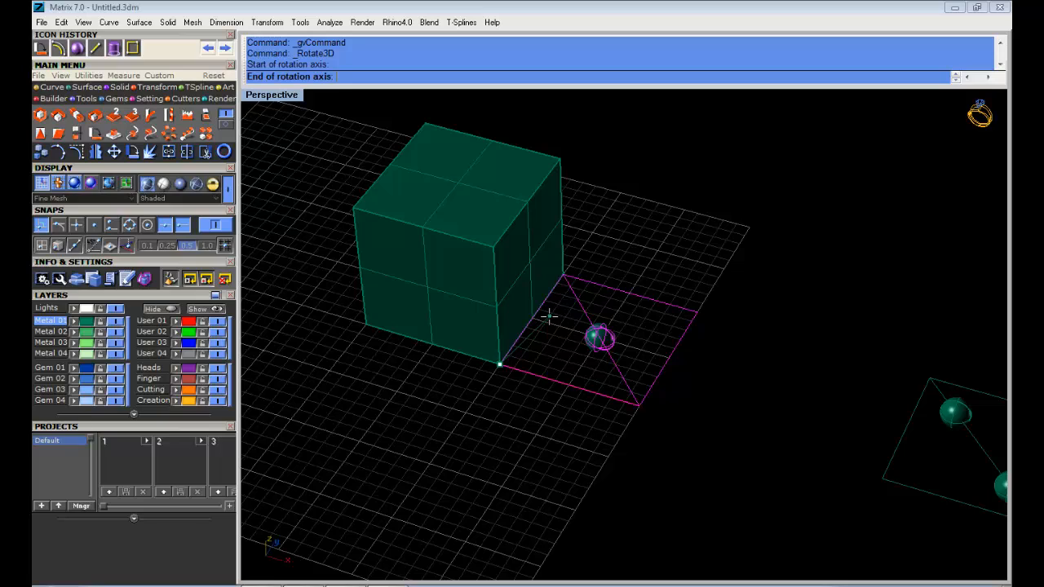
{"action": "left_click", "coordinate": [563, 276]}
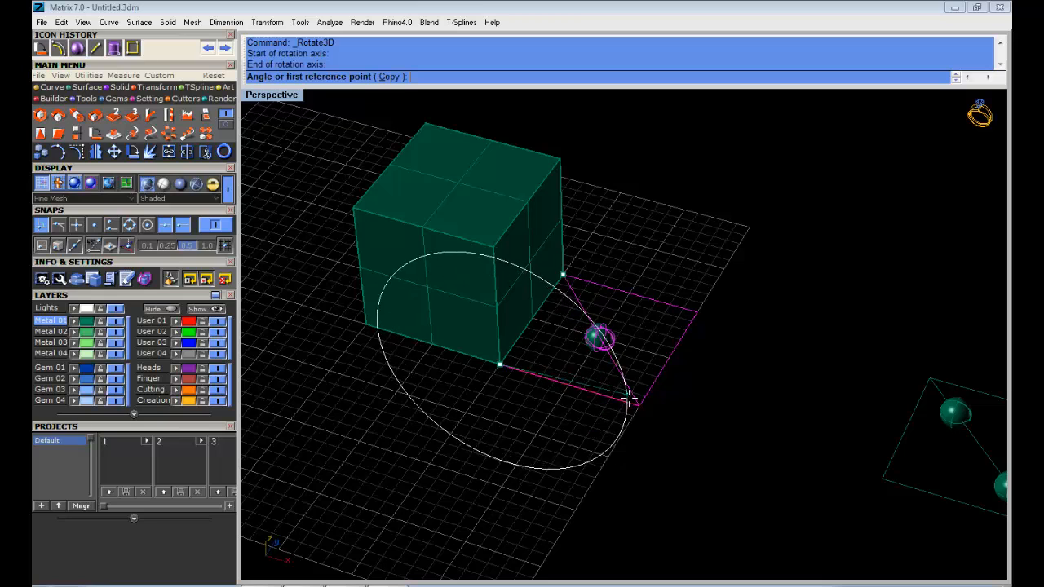
{"action": "right_click_drag", "start_coordinate": [685, 436], "coordinate": [704, 408]}
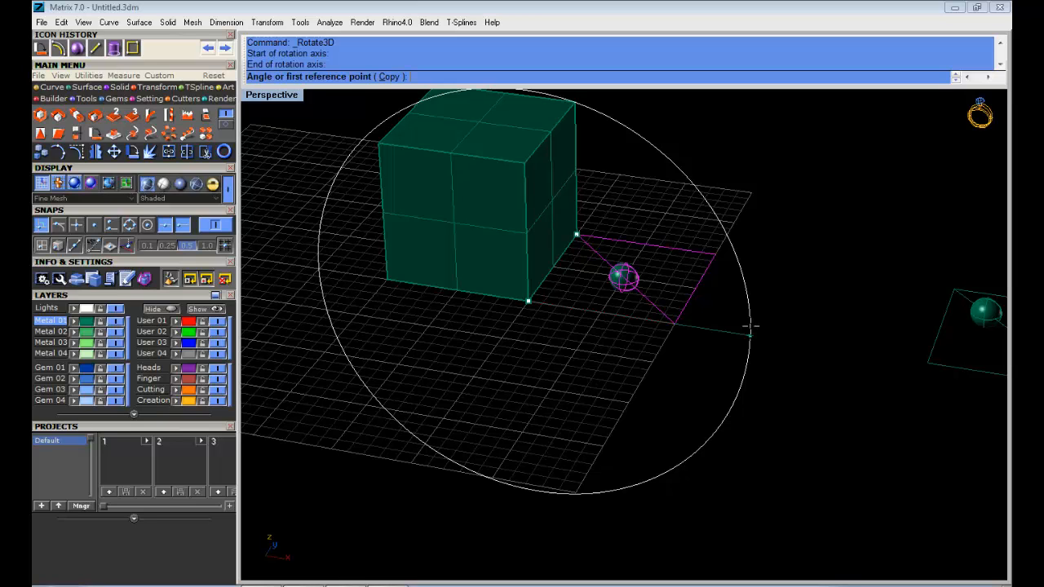
{"action": "left_click", "coordinate": [750, 327]}
{"action": "scroll", "coordinate": [754, 270], "scroll_direction": "down", "scroll_amount": 5}
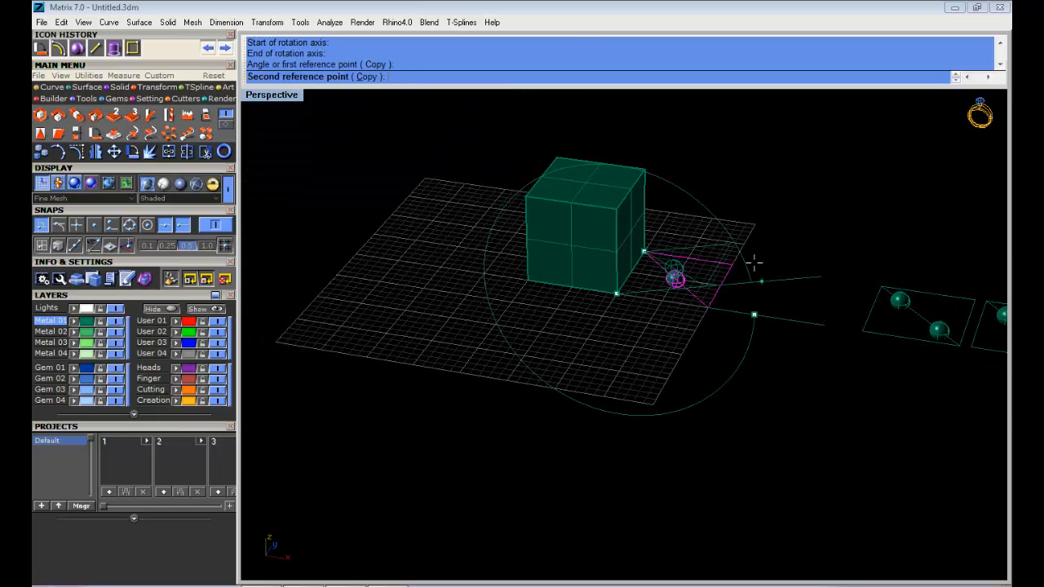
{"action": "right_click_drag", "start_coordinate": [750, 222], "coordinate": [712, 287], "text": "shift"}
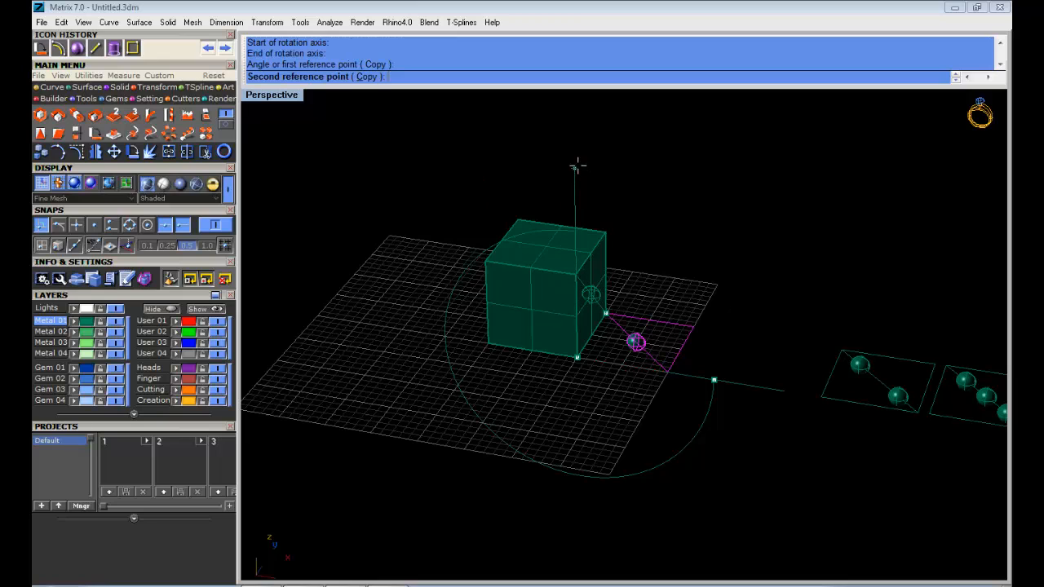
{"action": "scroll", "coordinate": [576, 275], "scroll_direction": "up", "scroll_amount": 3}
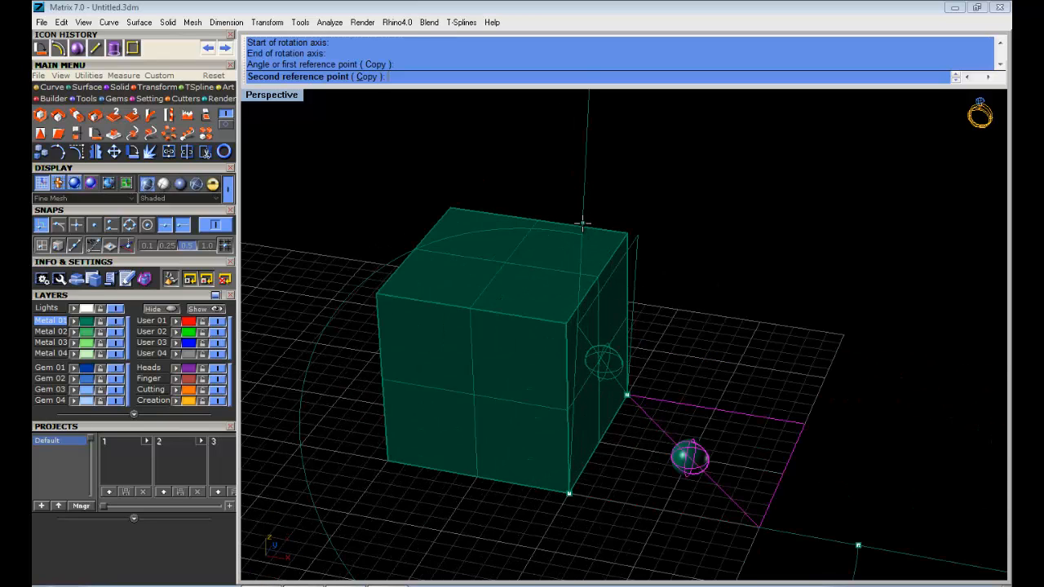
{"action": "scroll", "coordinate": [576, 276], "scroll_direction": "down", "scroll_amount": 2}
{"action": "scroll", "coordinate": [576, 277], "scroll_direction": "up", "scroll_amount": 1}
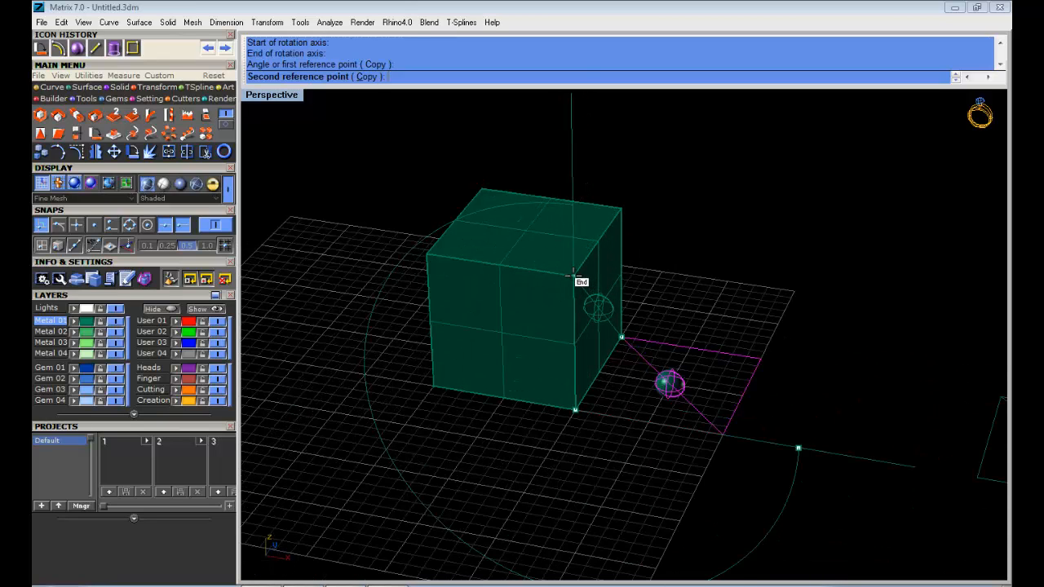
{"action": "left_click", "coordinate": [573, 275]}
{"action": "scroll", "coordinate": [573, 275], "scroll_direction": "down", "scroll_amount": 3}
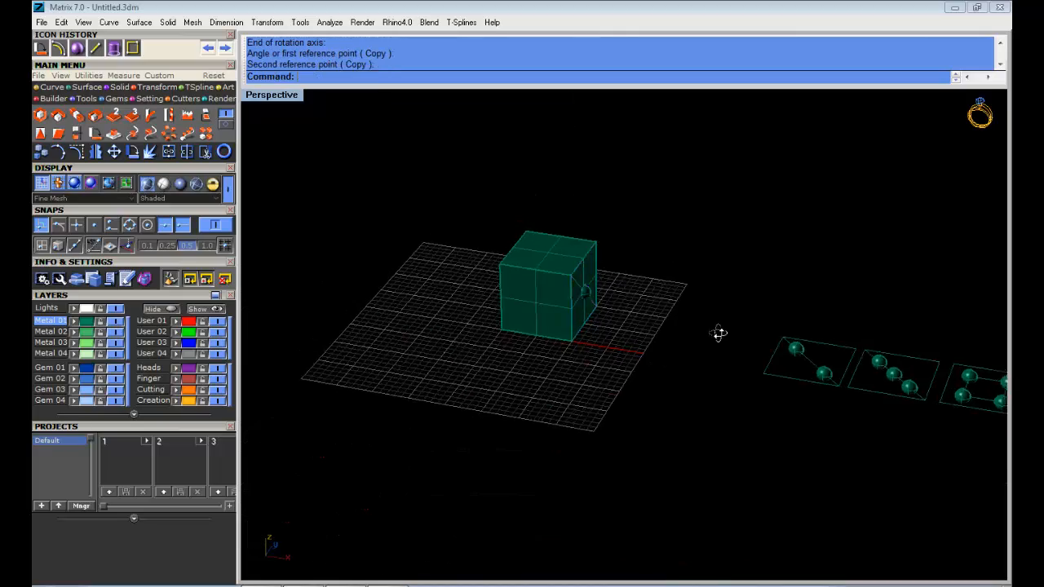
Move the two-sphere square with its diagonal and spheres, snapping its rear-right corner to the cube's front-right bottom corner.
{"action": "right_click_drag", "start_coordinate": [720, 333], "coordinate": [758, 360]}
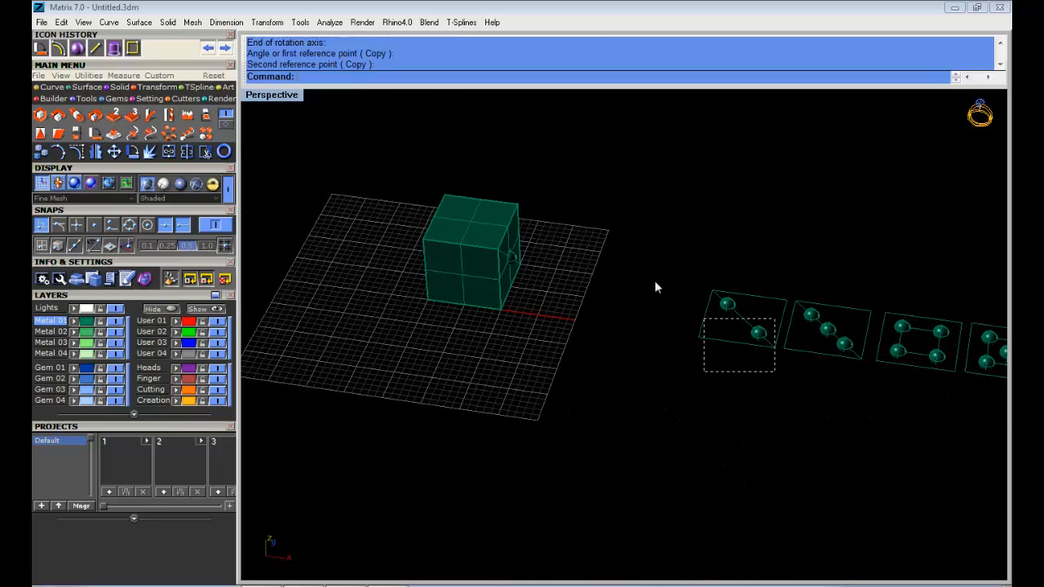
{"action": "left_click_drag", "start_coordinate": [654, 287], "coordinate": [620, 263]}
{"action": "right_click_drag", "start_coordinate": [725, 299], "coordinate": [717, 279]}
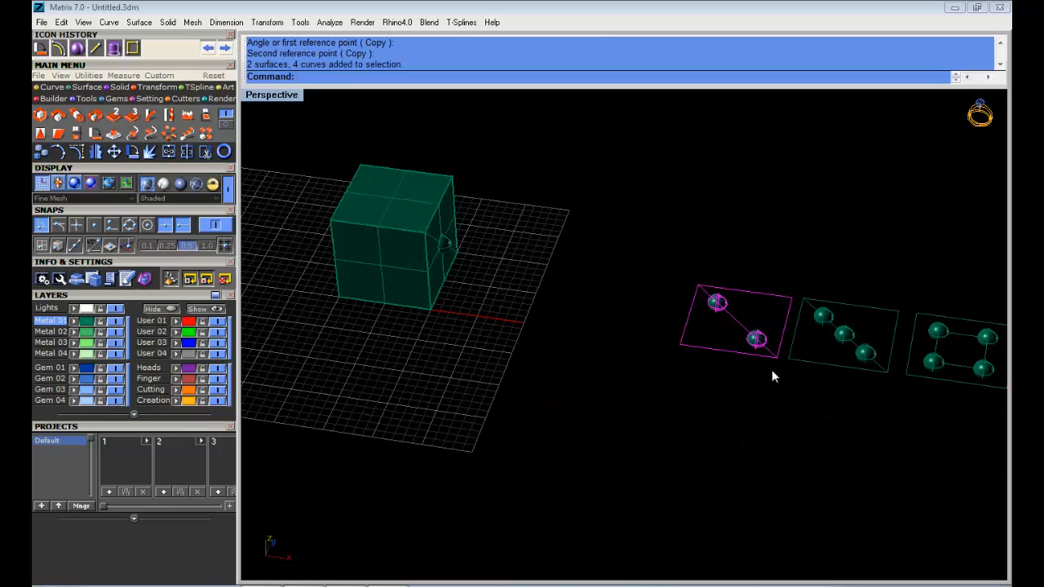
{"action": "left_click", "coordinate": [115, 151]}
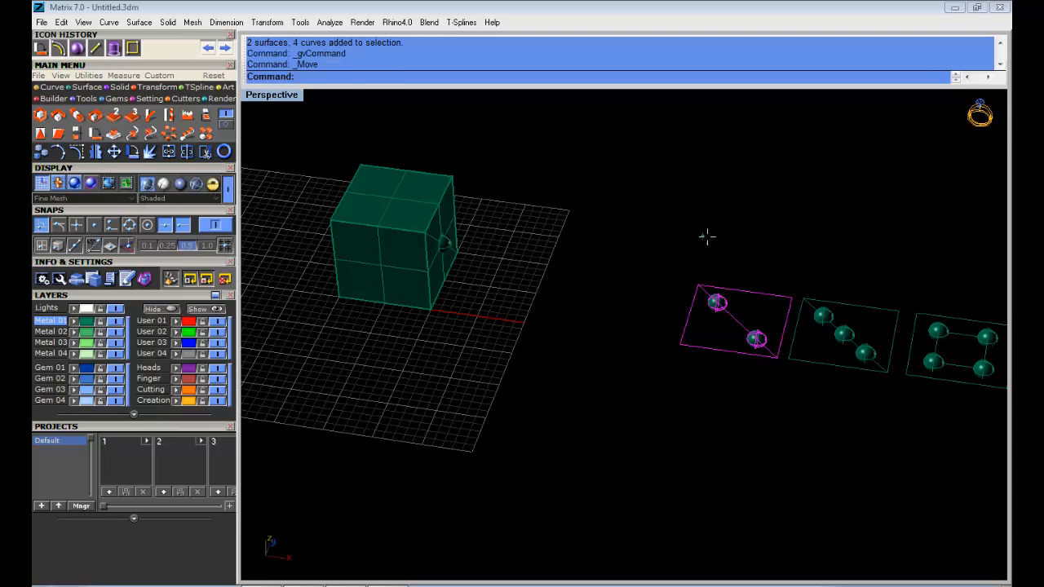
{"action": "left_click", "coordinate": [796, 291]}
{"action": "left_click", "coordinate": [425, 320]}
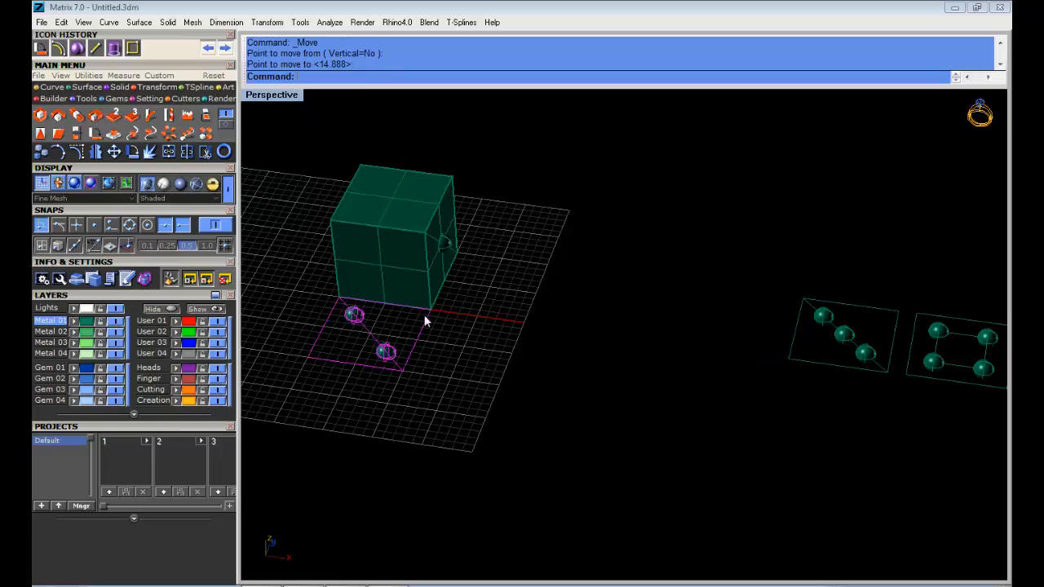
Rotate the two-sphere square with its contents in 3D about the cube's front bottom edge, up onto the cube's front face.
{"action": "right_click_drag", "start_coordinate": [457, 367], "coordinate": [673, 373], "text": "shift"}
{"action": "right_click_drag", "start_coordinate": [497, 279], "coordinate": [673, 295]}
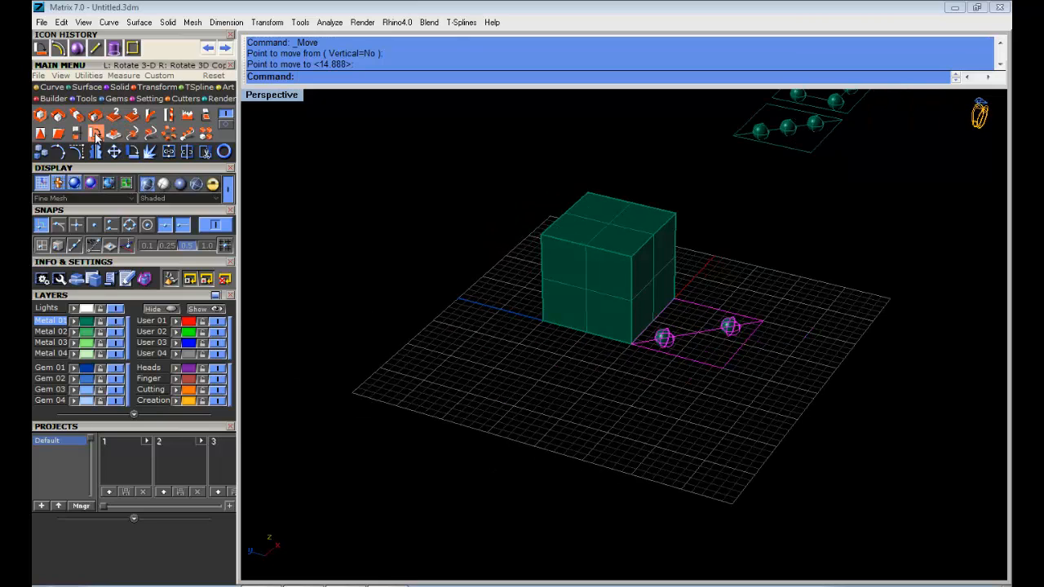
{"action": "left_click", "coordinate": [94, 134]}
{"action": "scroll", "coordinate": [645, 355], "scroll_direction": "up", "scroll_amount": 2}
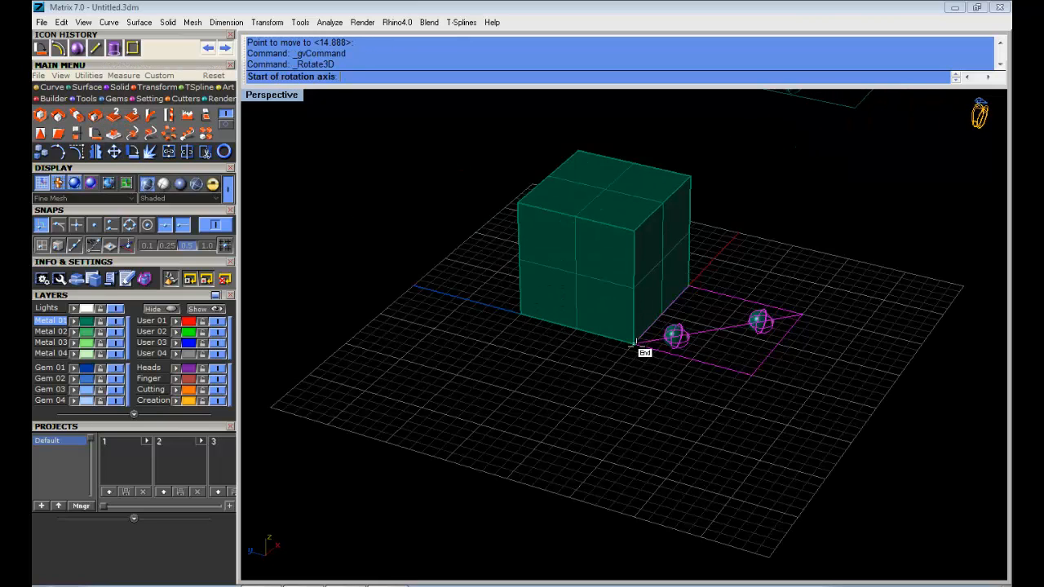
{"action": "left_click", "coordinate": [636, 344]}
{"action": "left_click", "coordinate": [689, 287]}
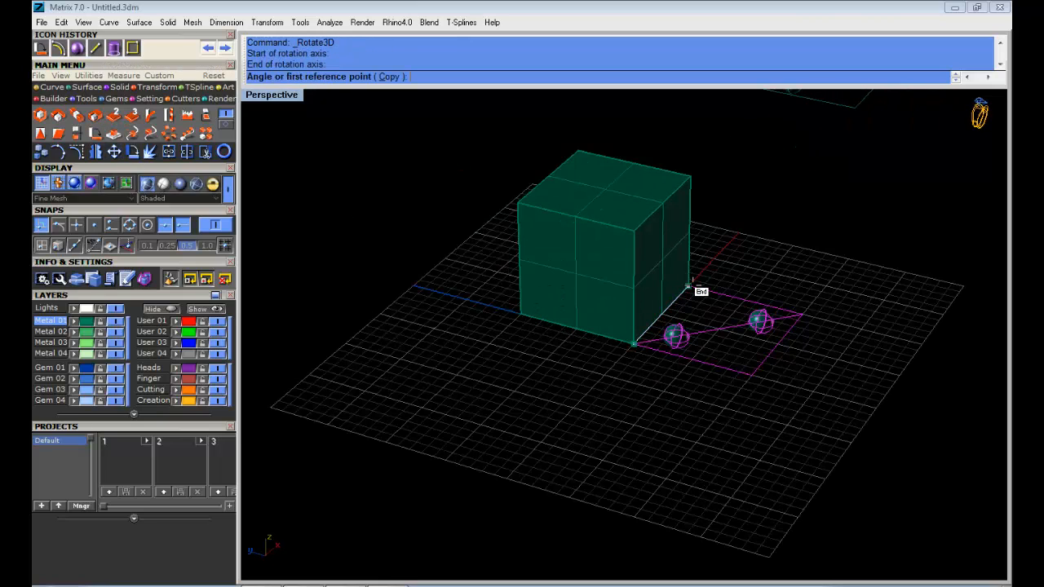
{"action": "left_click", "coordinate": [750, 376]}
{"action": "left_click", "coordinate": [635, 231]}
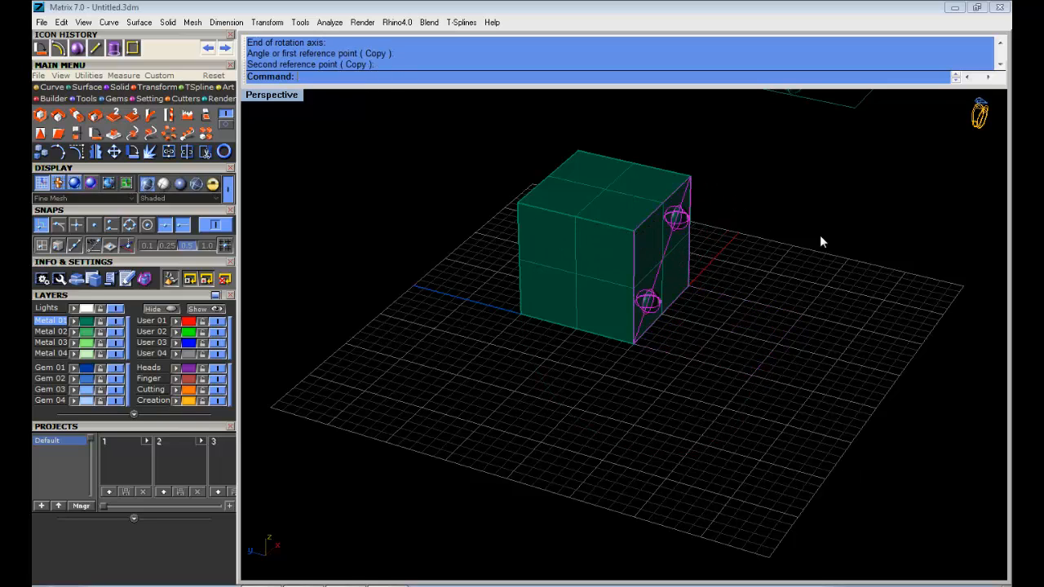
Shift the remaining four dice-face squares, with three to six spheres, together closer to the cube.
{"action": "right_click_drag", "start_coordinate": [820, 237], "coordinate": [677, 266]}
{"action": "left_click", "coordinate": [678, 266]}
{"action": "right_click_drag", "start_coordinate": [779, 307], "coordinate": [734, 306], "text": "shift"}
{"action": "scroll", "coordinate": [702, 305], "scroll_direction": "down", "scroll_amount": 5}
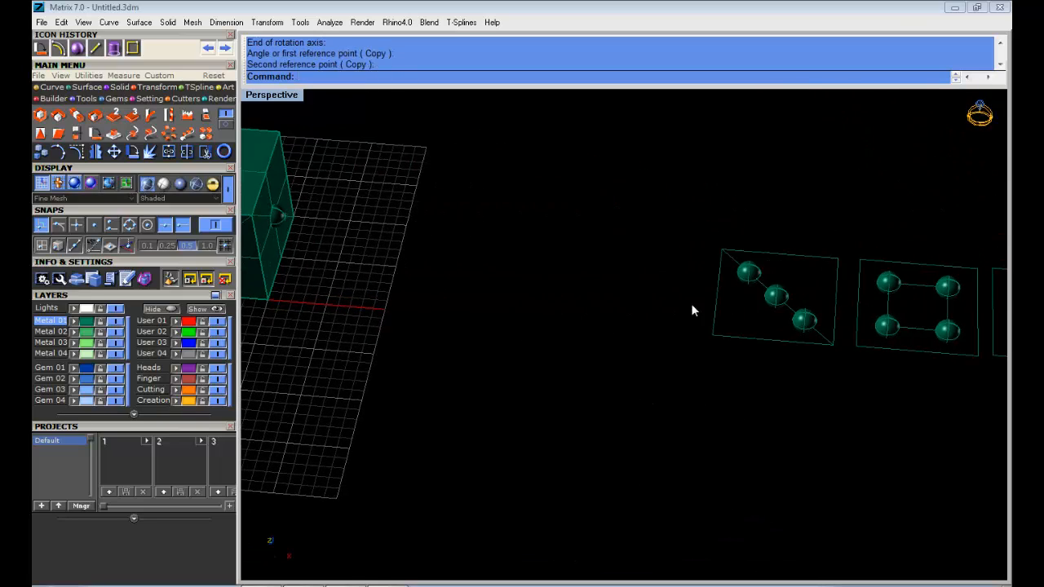
{"action": "left_click_drag", "start_coordinate": [799, 368], "coordinate": [665, 252]}
{"action": "scroll", "coordinate": [665, 251], "scroll_direction": "down", "scroll_amount": 2}
{"action": "left_click", "coordinate": [666, 248]}
{"action": "scroll", "coordinate": [660, 233], "scroll_direction": "down", "scroll_amount": 2}
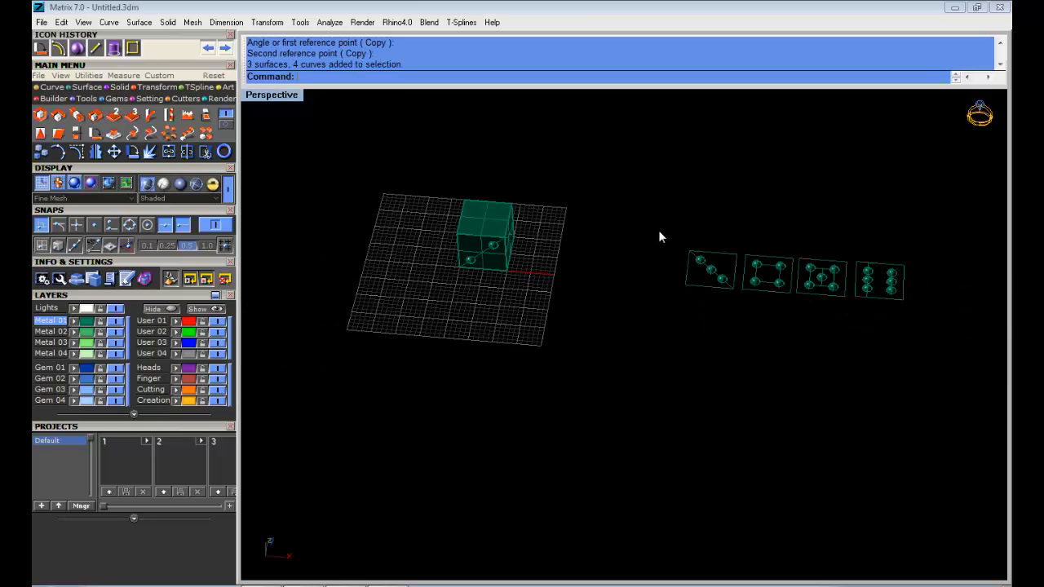
{"action": "left_click_drag", "start_coordinate": [614, 186], "coordinate": [956, 379]}
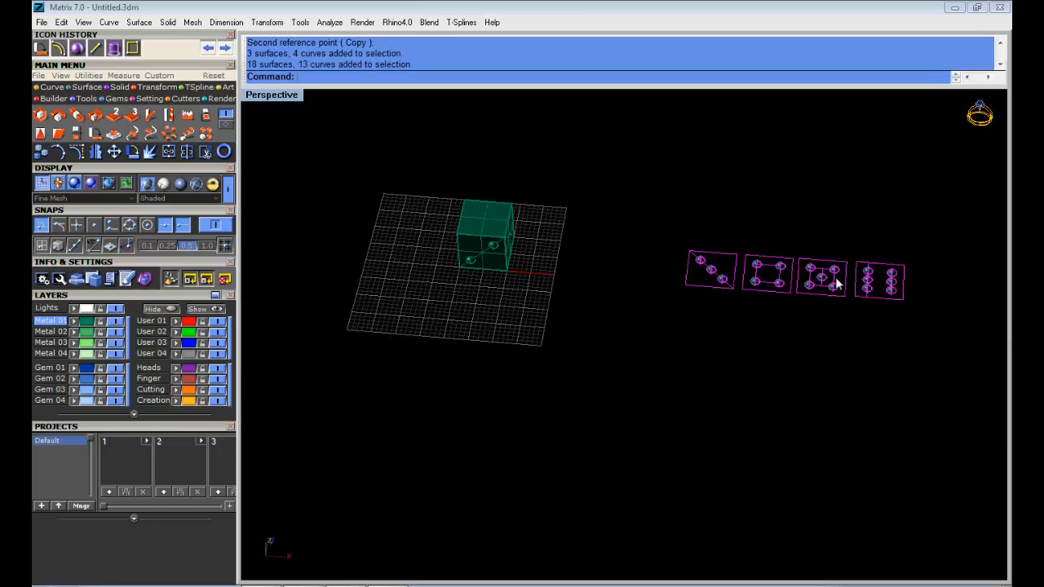
{"action": "left_click_drag", "start_coordinate": [781, 288], "coordinate": [701, 290]}
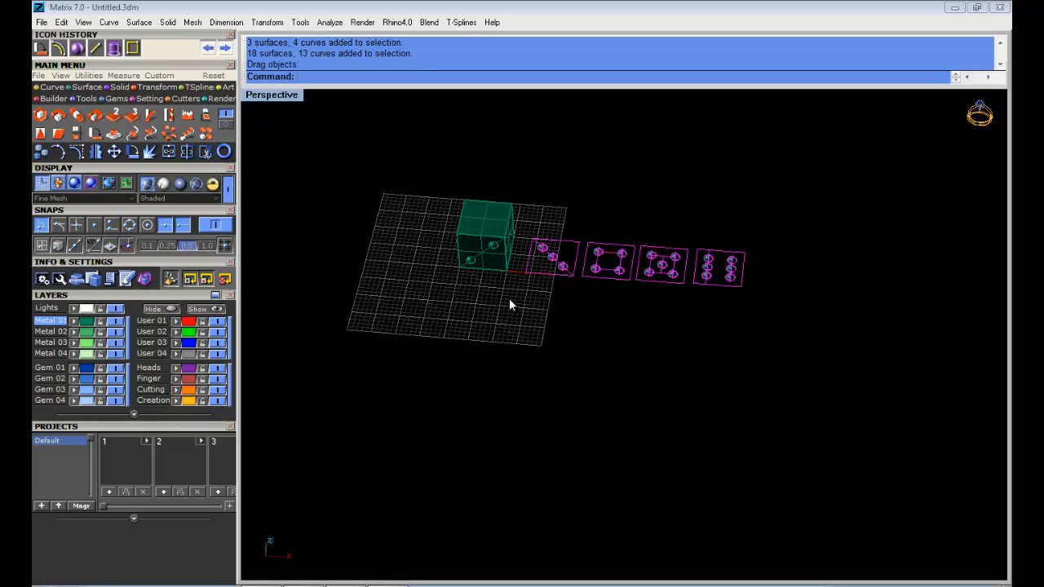
Select the three-sphere square together with its diagonal and spheres.
{"action": "right_click_drag", "start_coordinate": [509, 302], "coordinate": [586, 194]}
{"action": "scroll", "coordinate": [540, 276], "scroll_direction": "up", "scroll_amount": 3}
{"action": "left_click", "coordinate": [586, 194]}
{"action": "scroll", "coordinate": [565, 231], "scroll_direction": "up", "scroll_amount": 1}
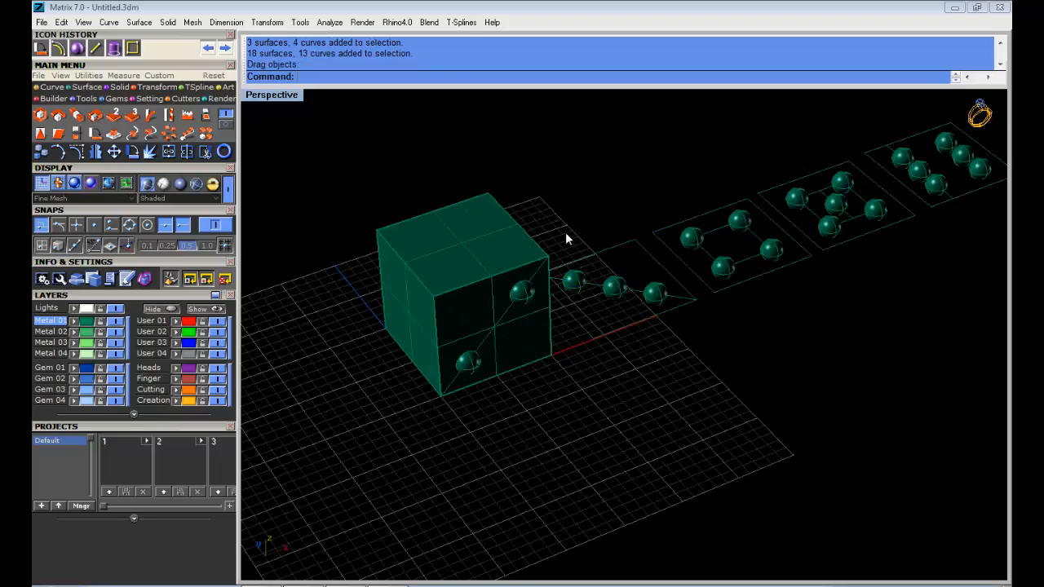
{"action": "scroll", "coordinate": [566, 234], "scroll_direction": "down", "scroll_amount": 3}
{"action": "scroll", "coordinate": [566, 235], "scroll_direction": "up", "scroll_amount": 3}
{"action": "right_click_drag", "start_coordinate": [566, 236], "coordinate": [570, 303]}
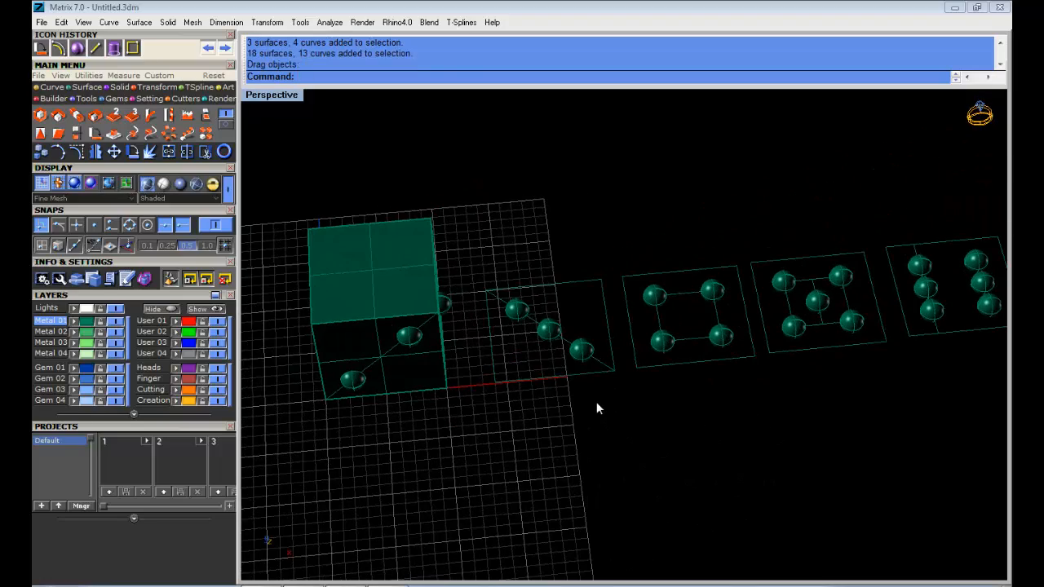
{"action": "left_click", "coordinate": [500, 297]}
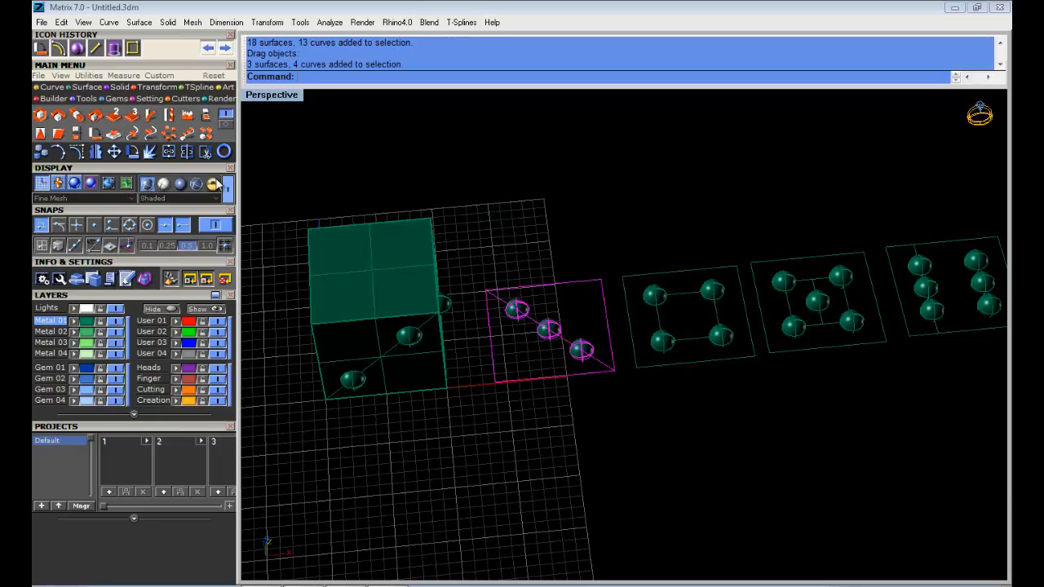
Try moving the three-sphere square from its rear-right corner to the cube's rear-left bottom corner, and undo the move.
{"action": "left_click", "coordinate": [114, 152]}
{"action": "right_click_drag", "start_coordinate": [611, 245], "coordinate": [631, 251]}
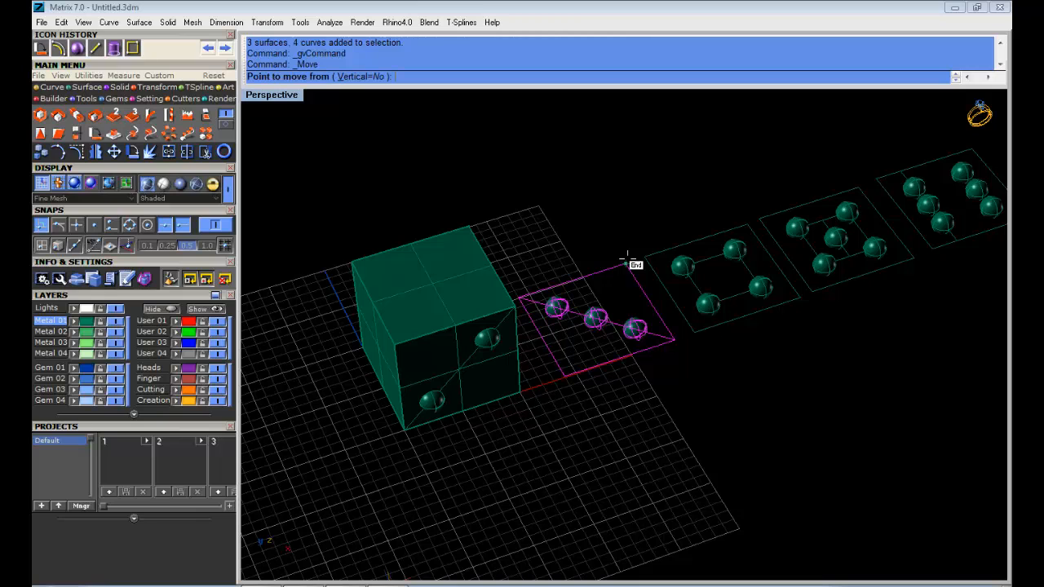
{"action": "left_click", "coordinate": [626, 262]}
{"action": "left_click", "coordinate": [362, 349]}
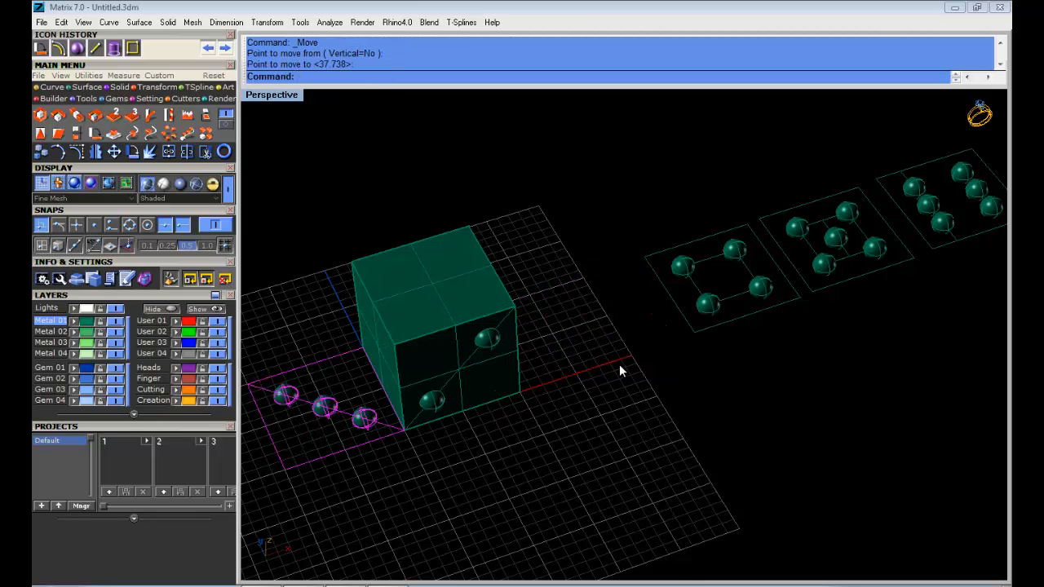
{"action": "right_click_drag", "start_coordinate": [620, 367], "coordinate": [726, 366], "text": "shift"}
{"action": "key", "text": "ctrl+z"}
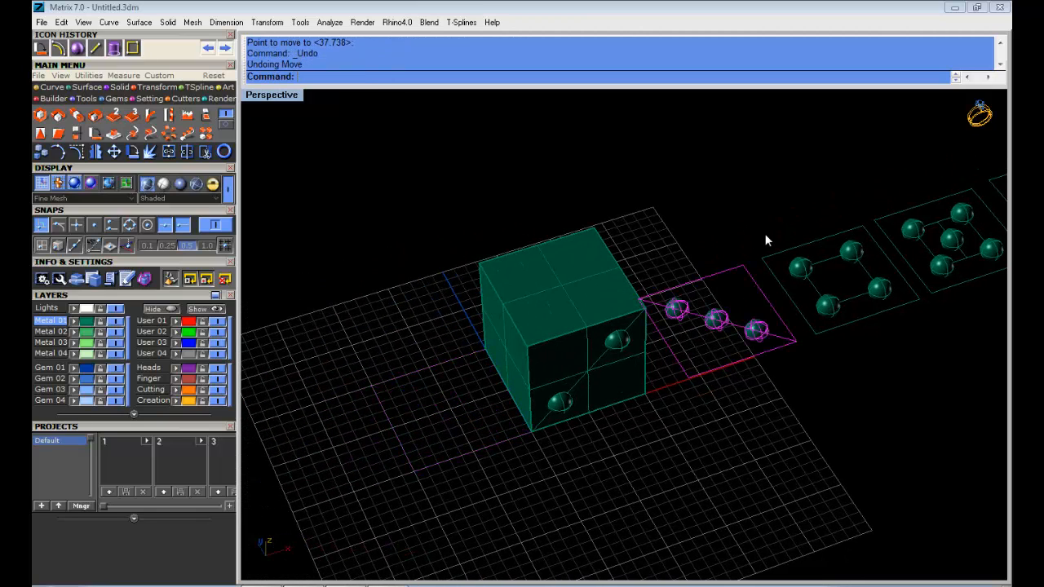
Move the selected three-sphere square, snapping its front-right corner to the cube's front-left bottom corner.
{"action": "right_click", "coordinate": [803, 355]}
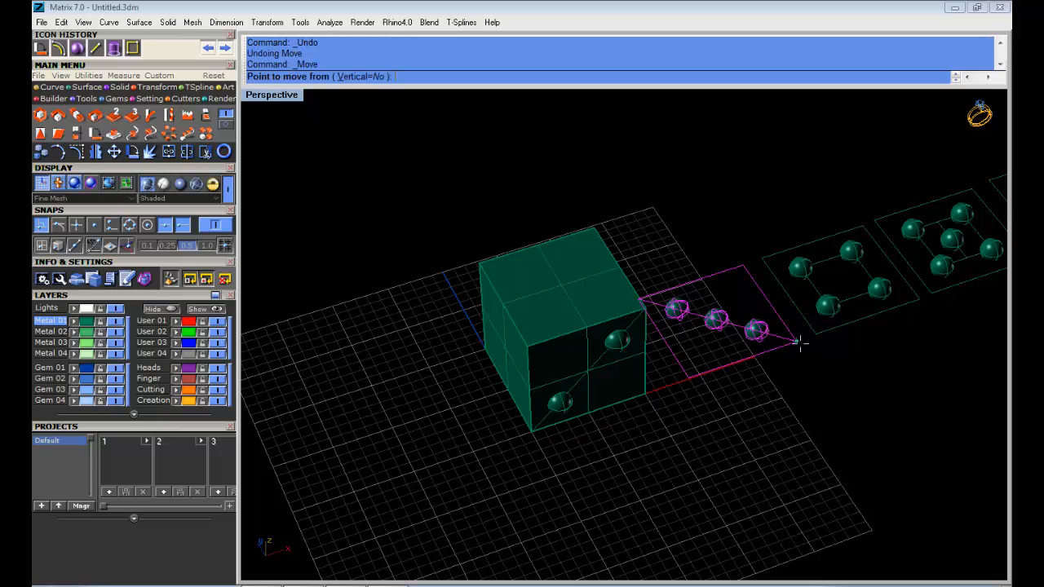
{"action": "left_click", "coordinate": [800, 342]}
{"action": "left_click", "coordinate": [532, 431]}
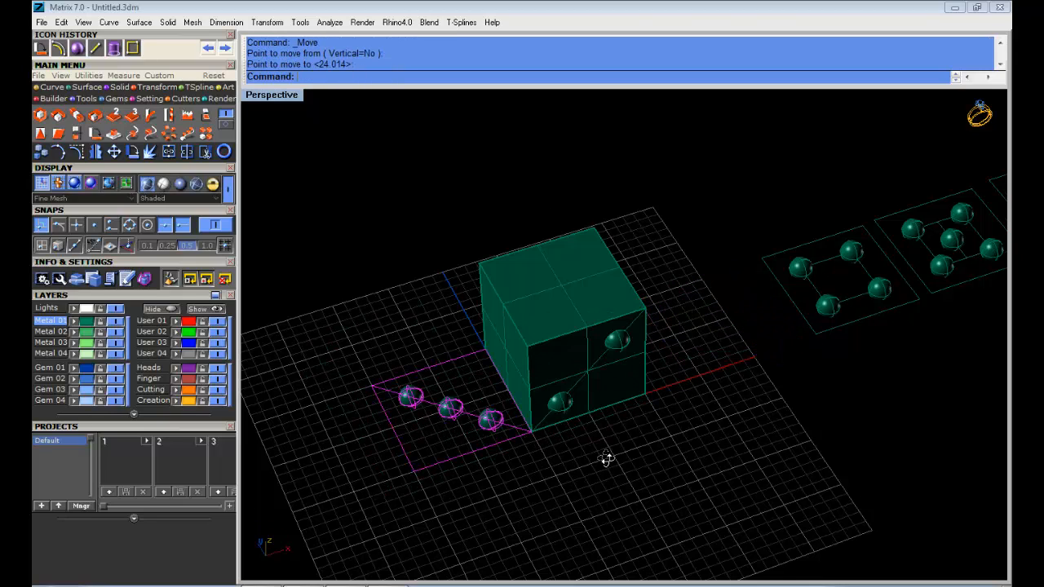
{"action": "right_click_drag", "start_coordinate": [607, 459], "coordinate": [647, 440]}
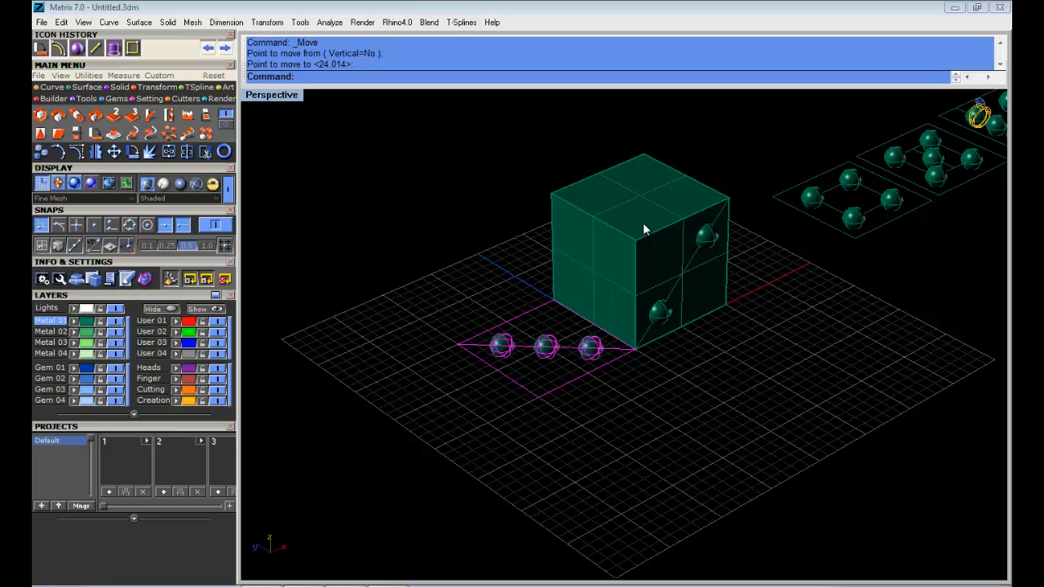
Rotate the three-sphere square in 3D about the bottom edge it shares with the cube, from its outer corner up to the cube's top corner.
{"action": "right_click_drag", "start_coordinate": [568, 408], "coordinate": [735, 281]}
{"action": "scroll", "coordinate": [738, 339], "scroll_direction": "down", "scroll_amount": 4}
{"action": "scroll", "coordinate": [736, 279], "scroll_direction": "up", "scroll_amount": 4}
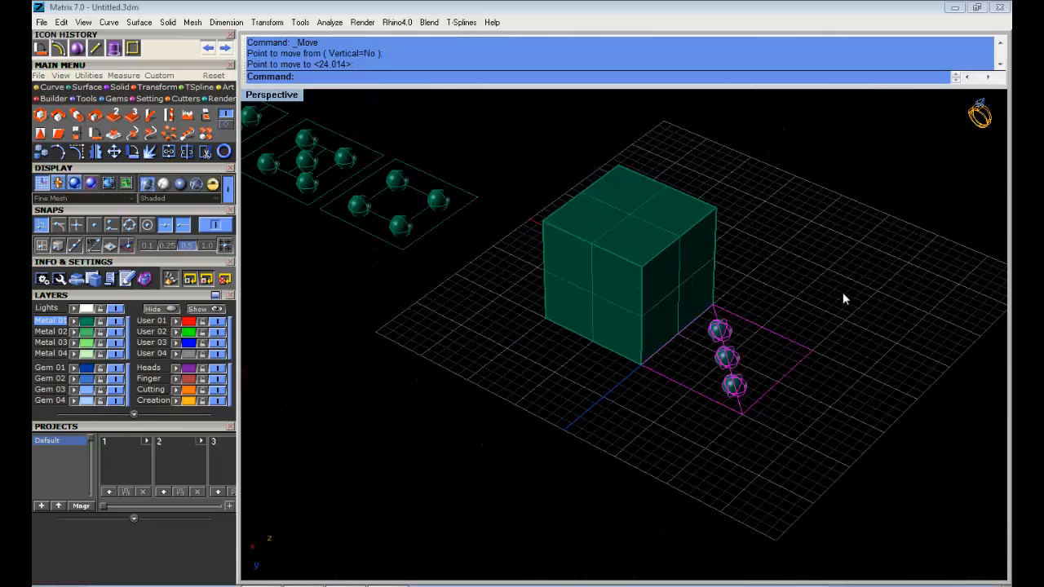
{"action": "left_click", "coordinate": [844, 294]}
{"action": "mouse_move", "coordinate": [842, 293]}
{"action": "right_mouse_down"}
{"action": "mouse_move", "coordinate": [806, 290]}
{"action": "mouse_move", "coordinate": [837, 306]}
{"action": "right_mouse_up"}
{"action": "left_click_drag", "start_coordinate": [891, 381], "coordinate": [787, 231]}
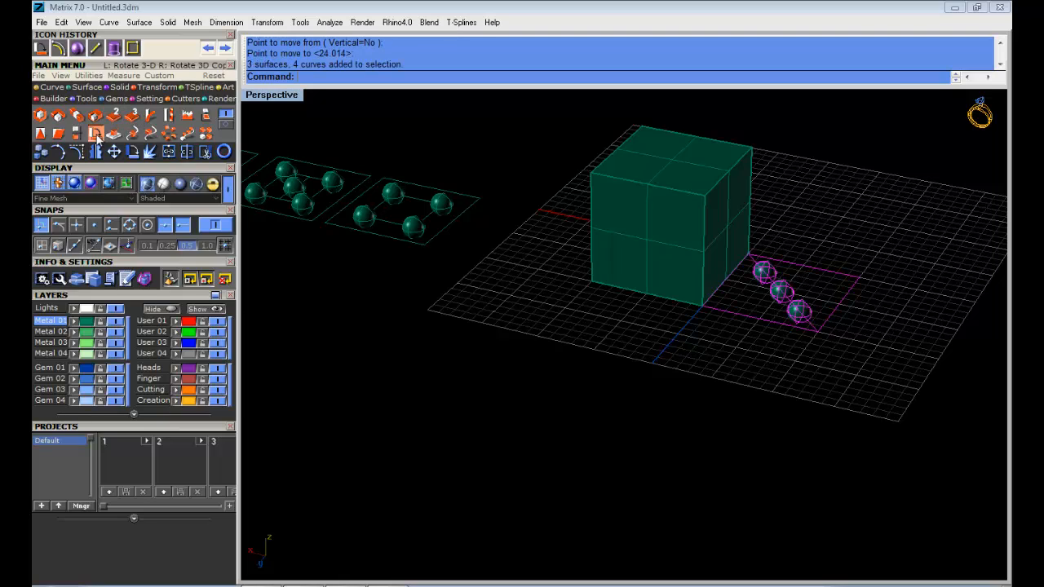
{"action": "left_click", "coordinate": [97, 135]}
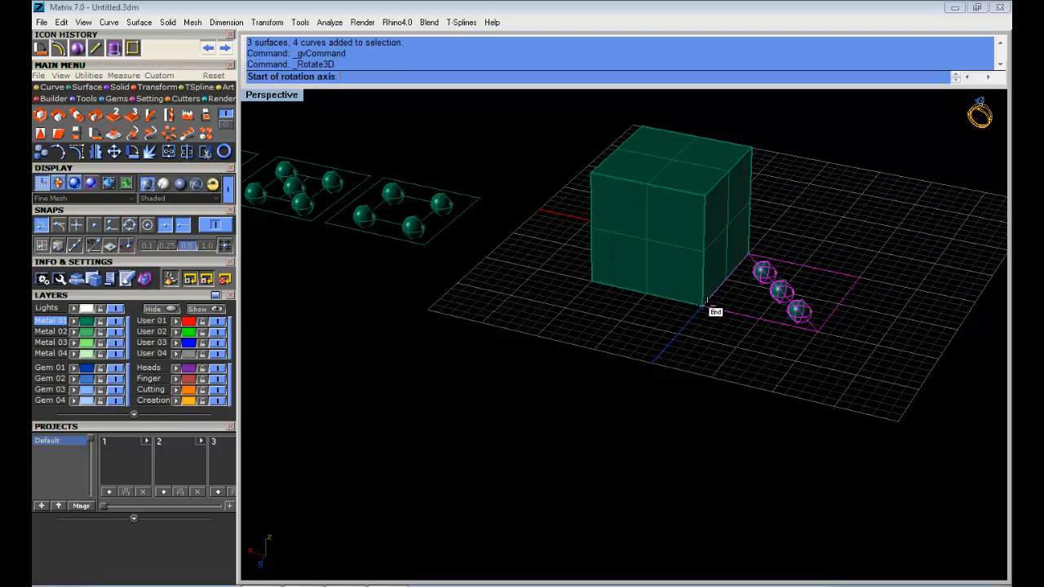
{"action": "left_click", "coordinate": [705, 304]}
{"action": "left_click", "coordinate": [749, 255]}
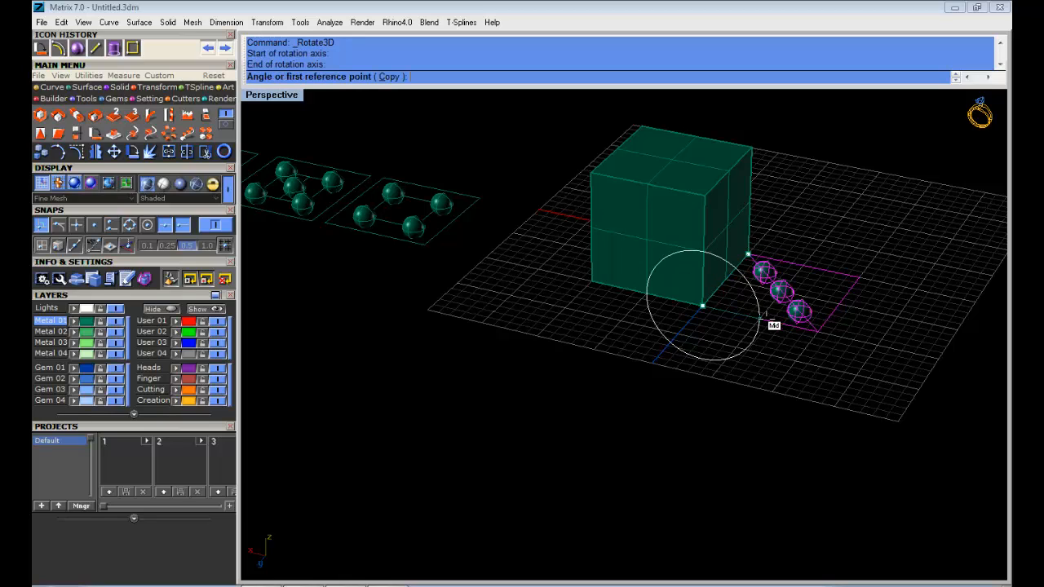
{"action": "left_click", "coordinate": [817, 331]}
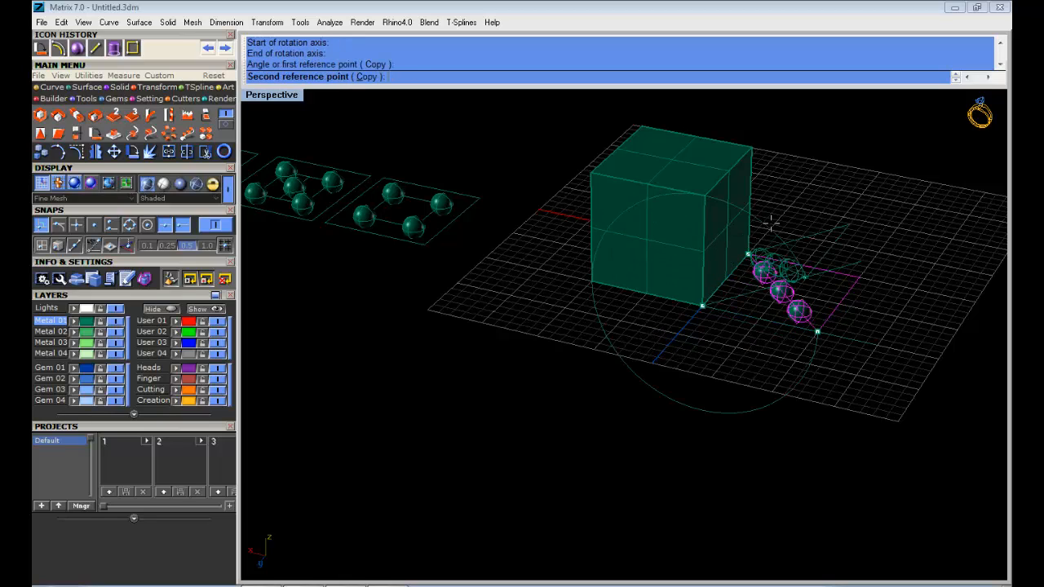
{"action": "left_click", "coordinate": [697, 192]}
{"action": "right_click_drag", "start_coordinate": [698, 196], "coordinate": [615, 262]}
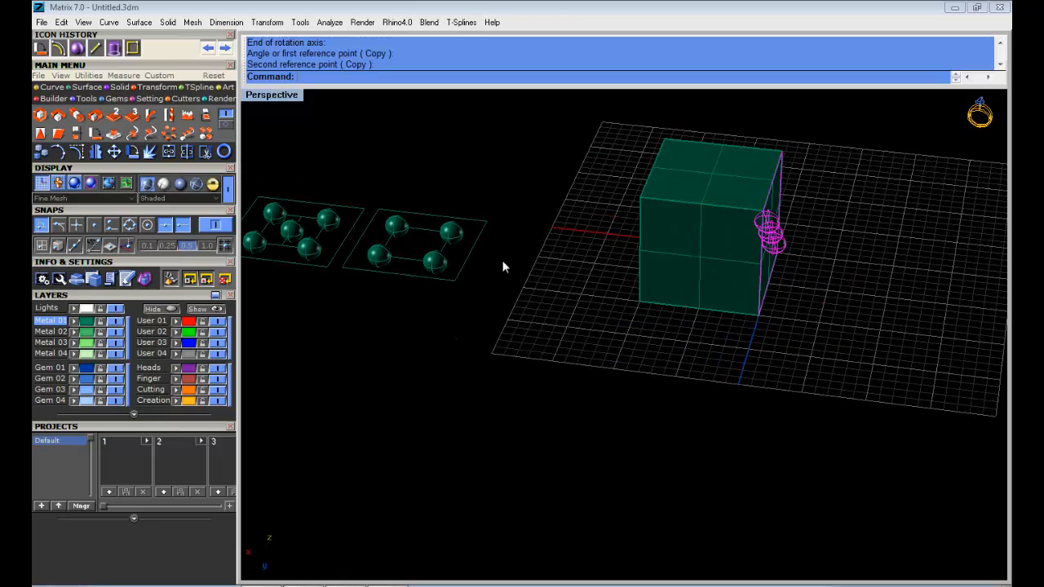
Move the four-sphere square with its spheres, snapping its rear-right corner to the cube's front-right bottom corner.
{"action": "left_click_drag", "start_coordinate": [490, 315], "coordinate": [360, 228]}
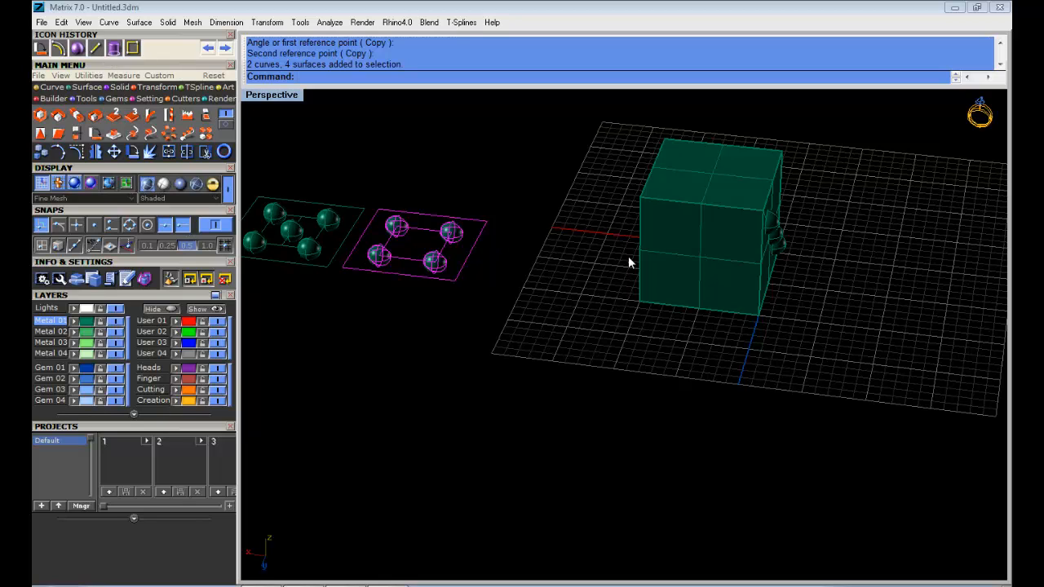
{"action": "right_click_drag", "start_coordinate": [612, 276], "coordinate": [725, 343], "text": "shift"}
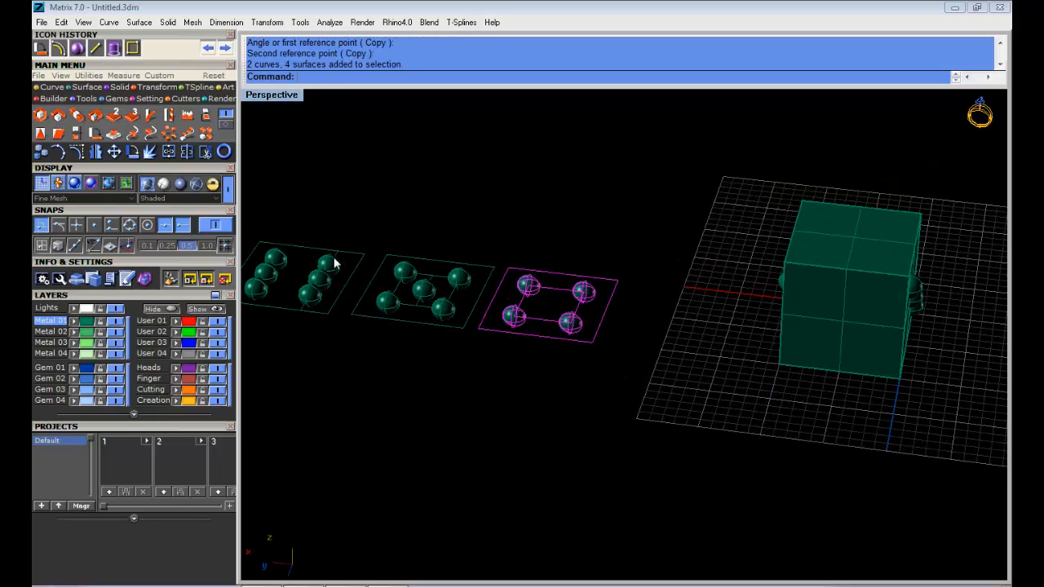
{"action": "left_click", "coordinate": [113, 152]}
{"action": "left_click", "coordinate": [617, 279]}
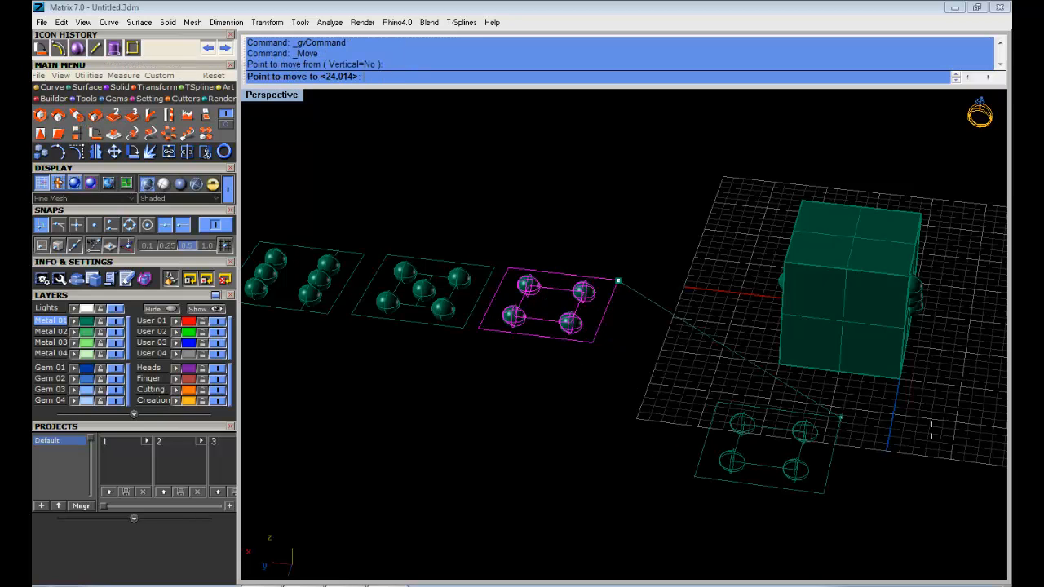
{"action": "left_click", "coordinate": [895, 388]}
{"action": "right_click_drag", "start_coordinate": [895, 389], "coordinate": [745, 353]}
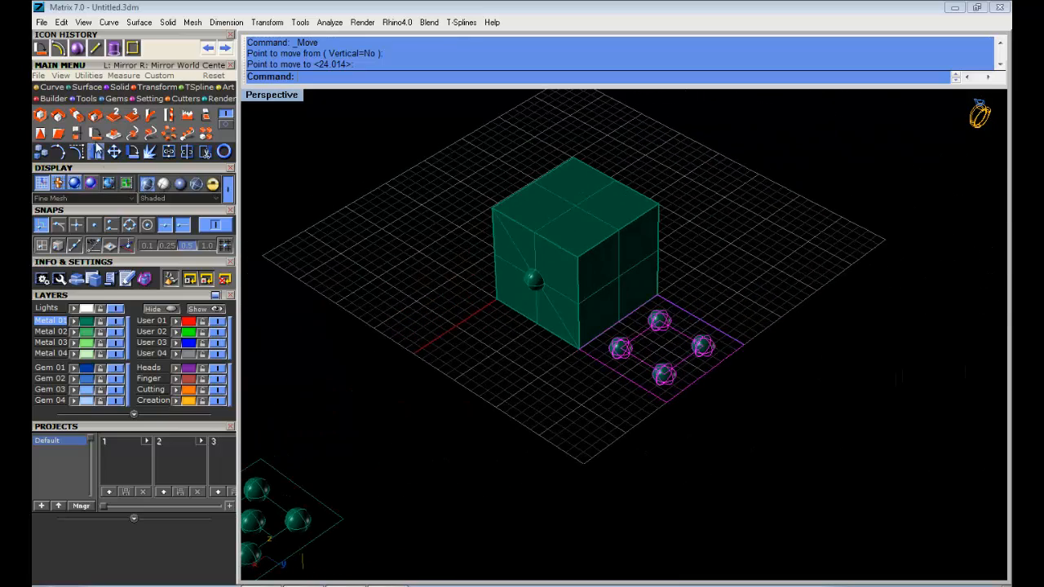
Rotate the four-sphere square in 3D about the shared bottom edge until it stands flush against the cube's side.
{"action": "right_click", "coordinate": [95, 134]}
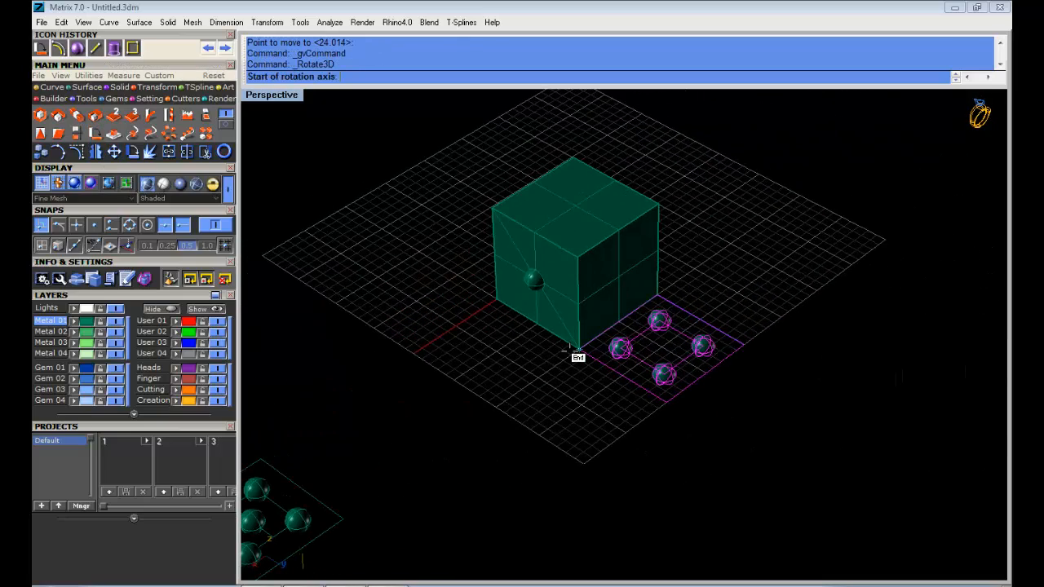
{"action": "left_click", "coordinate": [578, 349]}
{"action": "left_click", "coordinate": [658, 295]}
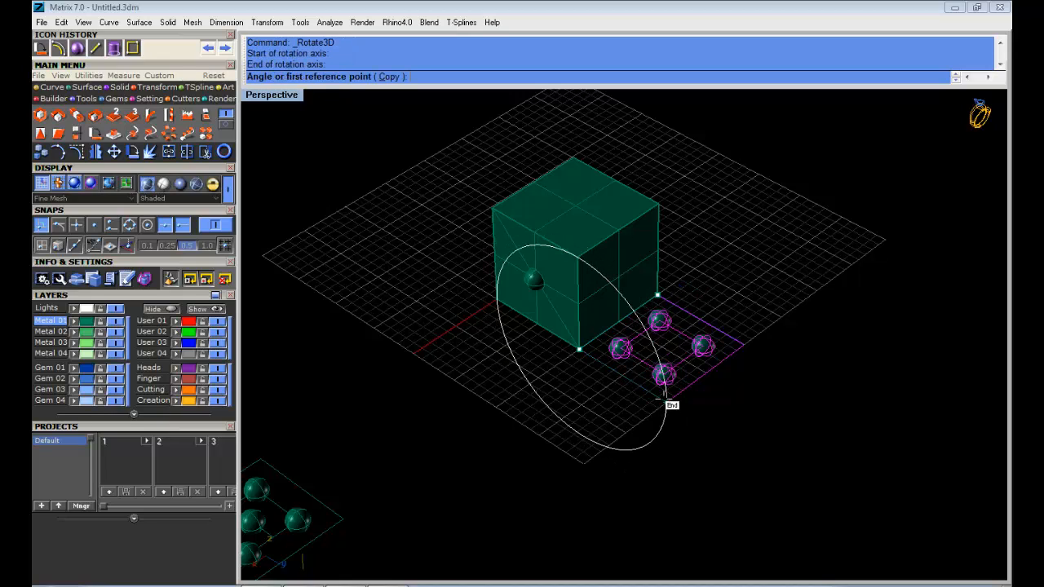
{"action": "left_click", "coordinate": [667, 400]}
{"action": "left_click", "coordinate": [579, 257]}
Shift the five-sphere and six-sphere squares together closer to the cube.
{"action": "scroll", "coordinate": [536, 316], "scroll_direction": "down", "scroll_amount": 4}
{"action": "right_click_drag", "start_coordinate": [433, 434], "coordinate": [572, 367], "text": "shift"}
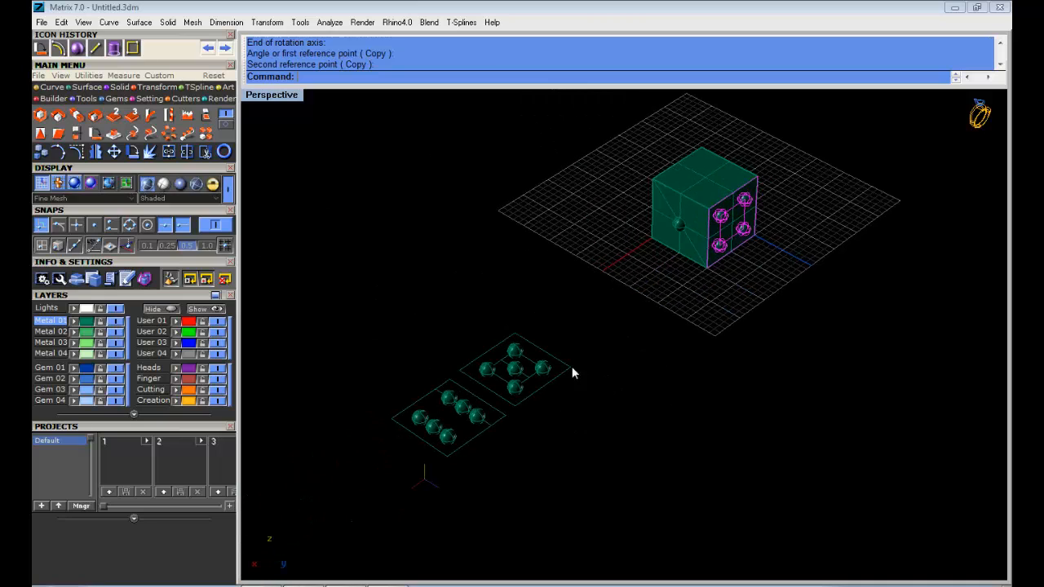
{"action": "left_click_drag", "start_coordinate": [589, 382], "coordinate": [494, 327]}
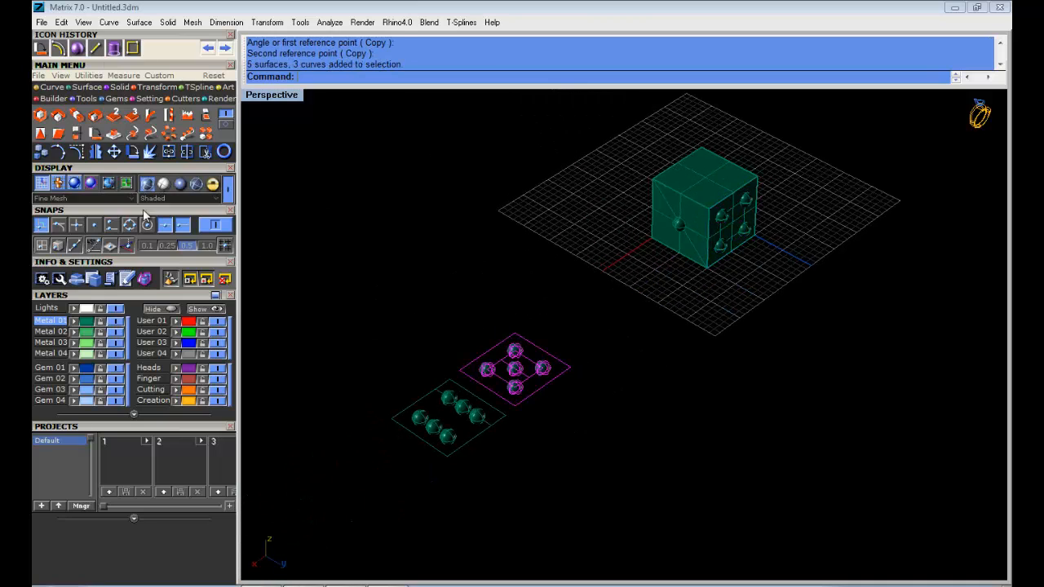
{"action": "scroll", "coordinate": [790, 310], "scroll_direction": "down", "scroll_amount": 2}
{"action": "right_click_drag", "start_coordinate": [790, 310], "coordinate": [832, 299], "text": "shift"}
{"action": "right_click_drag", "start_coordinate": [694, 330], "coordinate": [315, 521]}
{"action": "scroll", "coordinate": [655, 359], "scroll_direction": "up", "scroll_amount": 5}
{"action": "scroll", "coordinate": [627, 356], "scroll_direction": "down", "scroll_amount": 2}
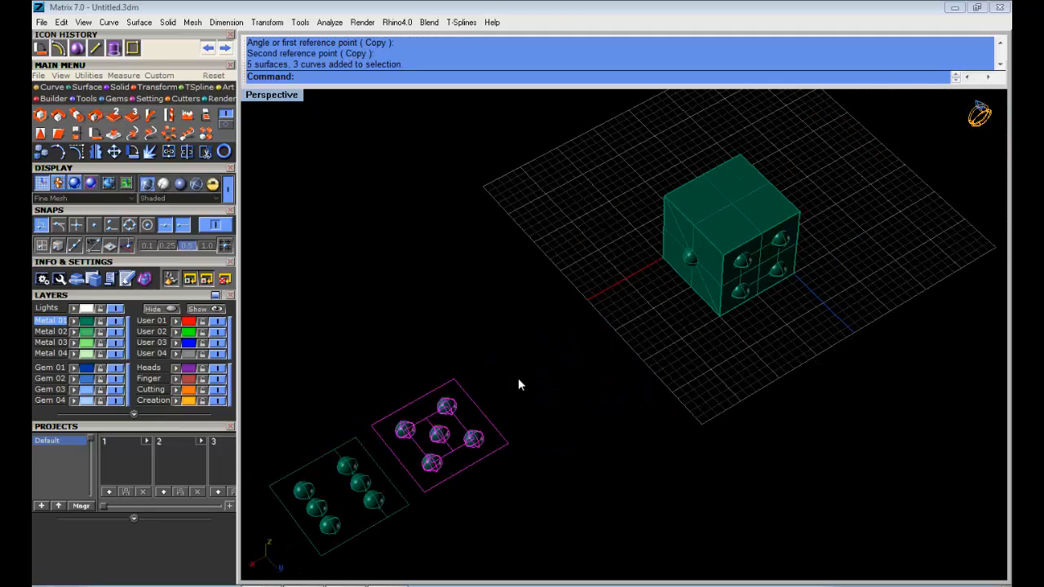
{"action": "scroll", "coordinate": [519, 379], "scroll_direction": "down", "scroll_amount": 2}
{"action": "left_click_drag", "start_coordinate": [547, 534], "coordinate": [253, 298]}
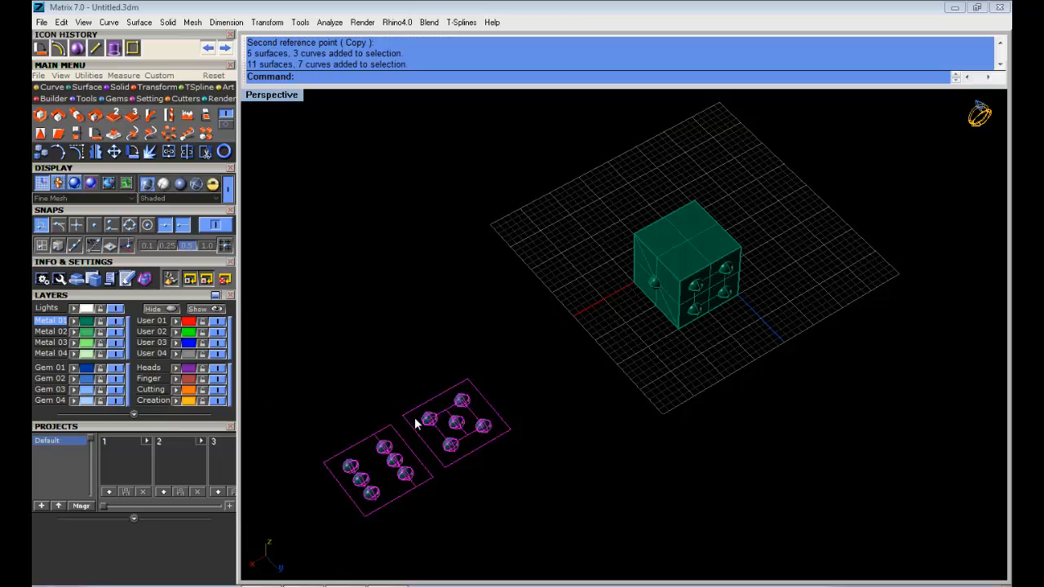
{"action": "left_click_drag", "start_coordinate": [415, 423], "coordinate": [545, 353]}
Move the five-sphere square with its spheres onto the cube's top face, snapping its rear corner to the top face's rear corner.
{"action": "scroll", "coordinate": [627, 318], "scroll_direction": "up", "scroll_amount": 3}
{"action": "left_click_drag", "start_coordinate": [412, 301], "coordinate": [412, 299]}
{"action": "scroll", "coordinate": [471, 356], "scroll_direction": "down", "scroll_amount": 2}
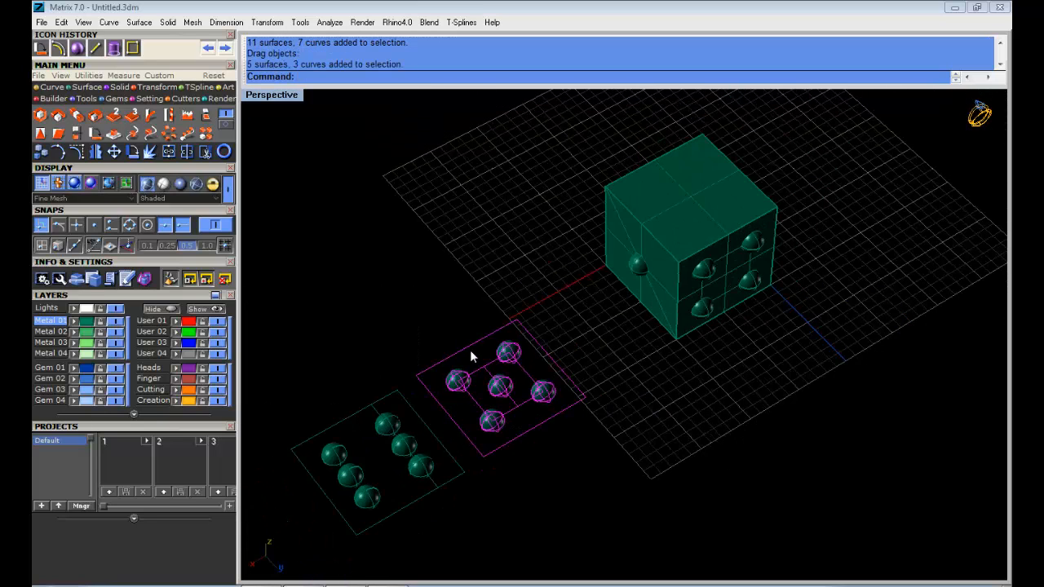
{"action": "left_click", "coordinate": [114, 151]}
{"action": "left_click", "coordinate": [517, 318]}
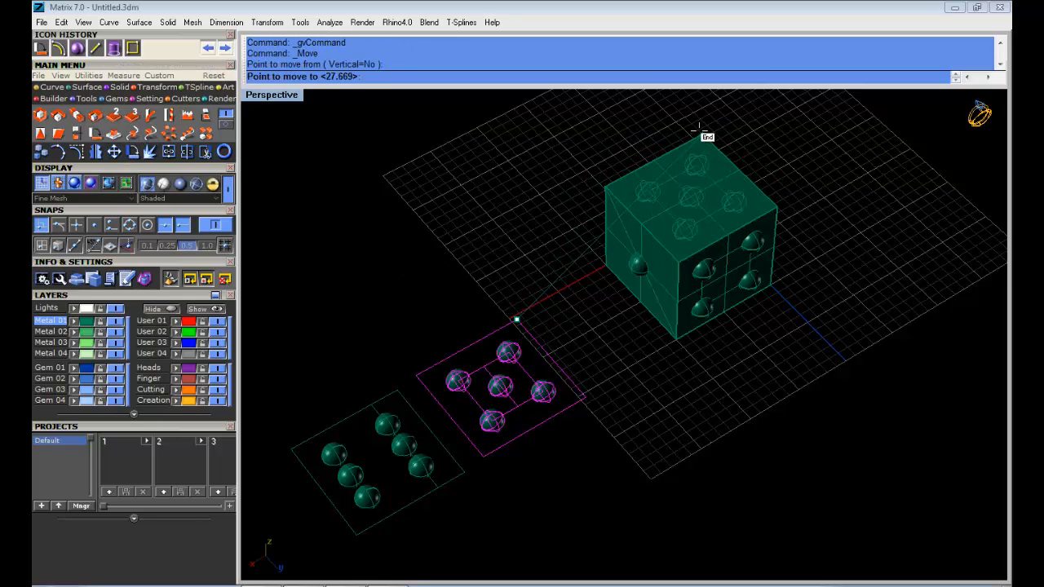
{"action": "scroll", "coordinate": [699, 128], "scroll_direction": "up", "scroll_amount": 1}
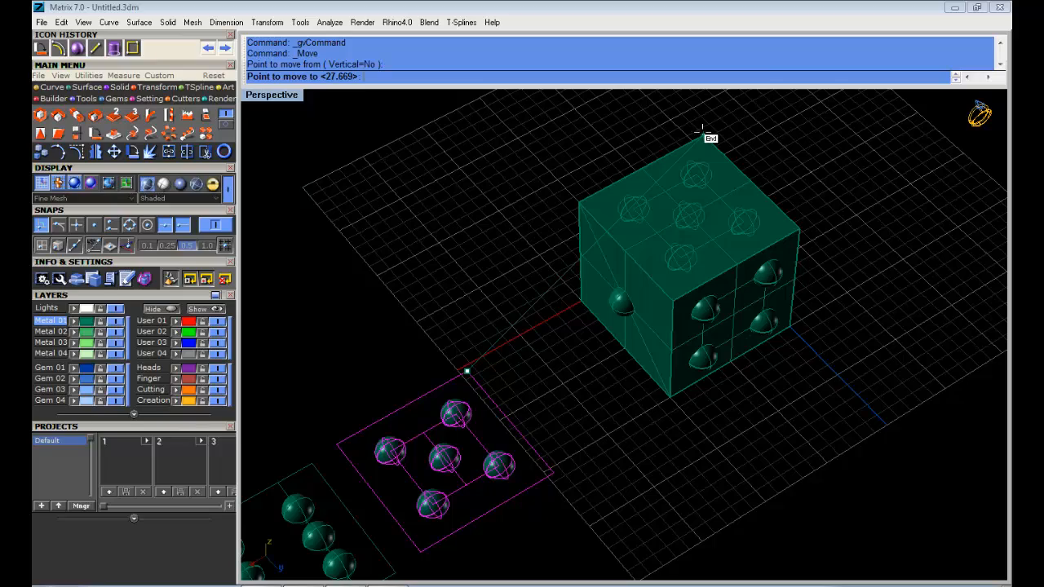
{"action": "left_click", "coordinate": [702, 128]}
Move the six-sphere square with its spheres onto the cube's underside, snapping matching corners together.
{"action": "right_click_drag", "start_coordinate": [702, 128], "coordinate": [640, 292]}
{"action": "right_click_drag", "start_coordinate": [512, 199], "coordinate": [611, 154]}
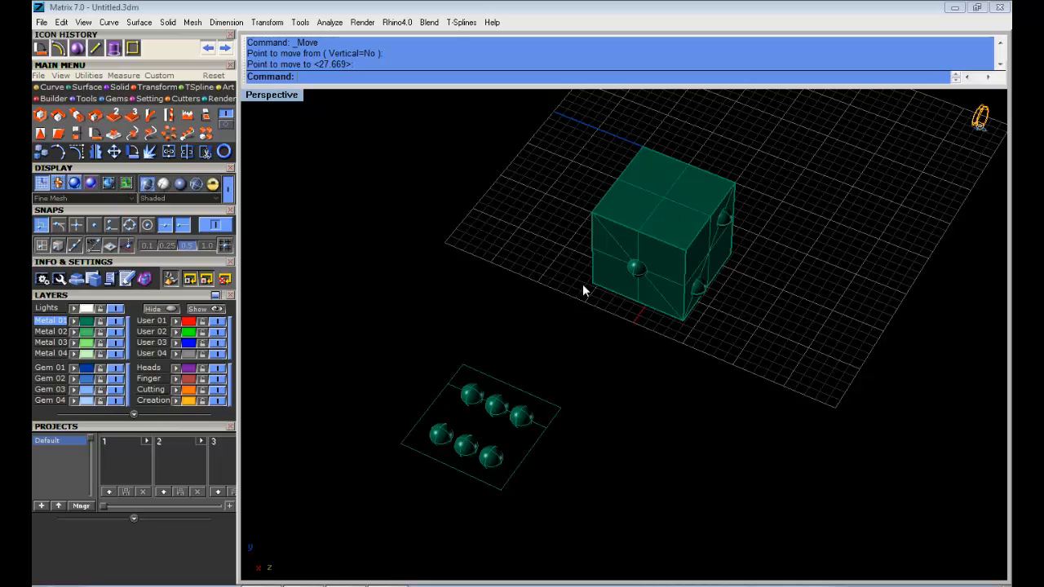
{"action": "left_click_drag", "start_coordinate": [350, 318], "coordinate": [591, 561]}
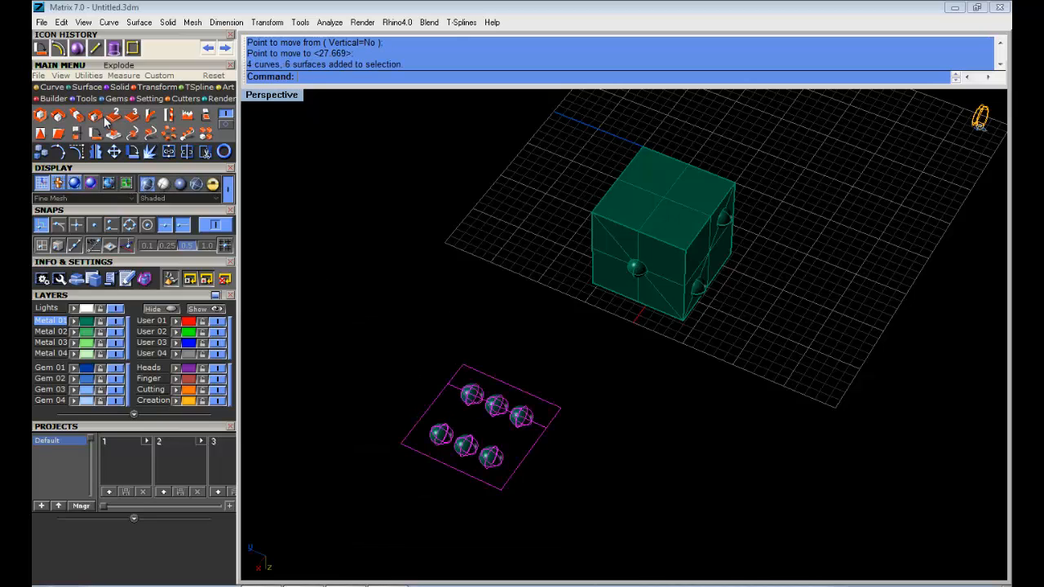
{"action": "left_click", "coordinate": [113, 151]}
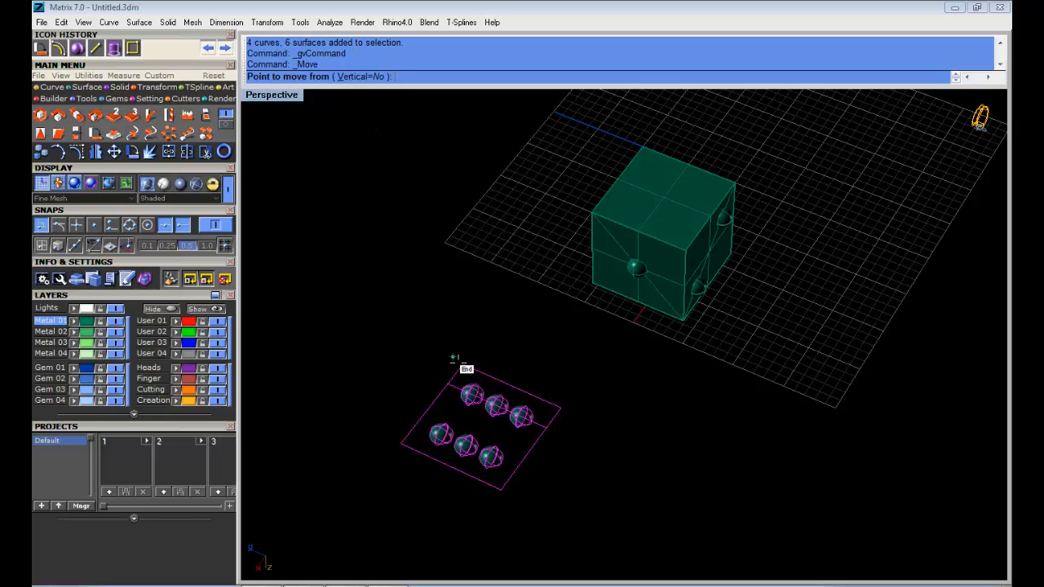
{"action": "left_click", "coordinate": [462, 364]}
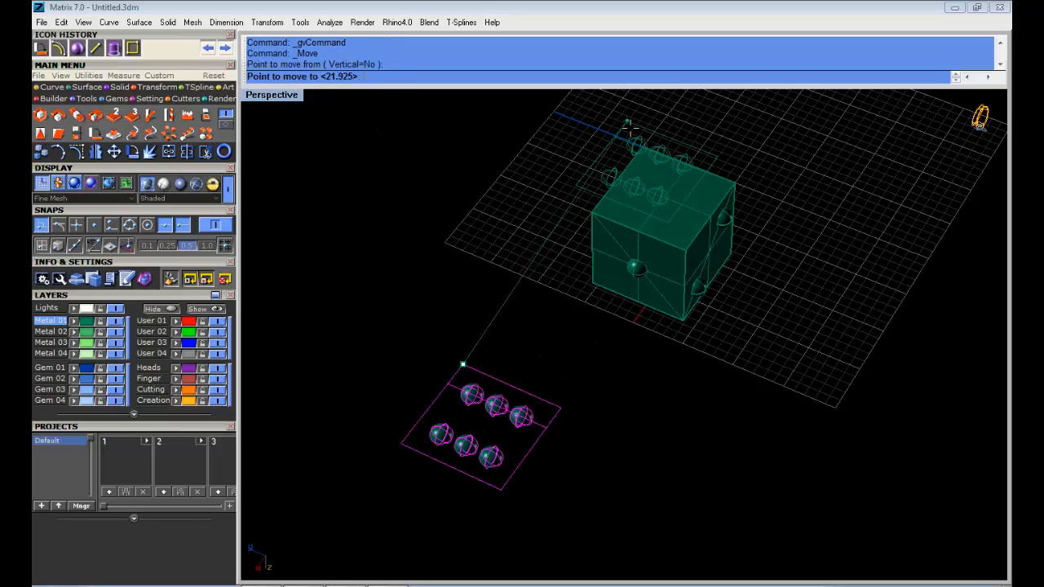
{"action": "left_click", "coordinate": [642, 139]}
Inspect the assembled die from several sides, checking how the spheres sit on the cube's faces.
{"action": "right_click_drag", "start_coordinate": [634, 135], "coordinate": [517, 496]}
{"action": "scroll", "coordinate": [645, 421], "scroll_direction": "up", "scroll_amount": 6}
{"action": "right_click_drag", "start_coordinate": [553, 376], "coordinate": [446, 378]}
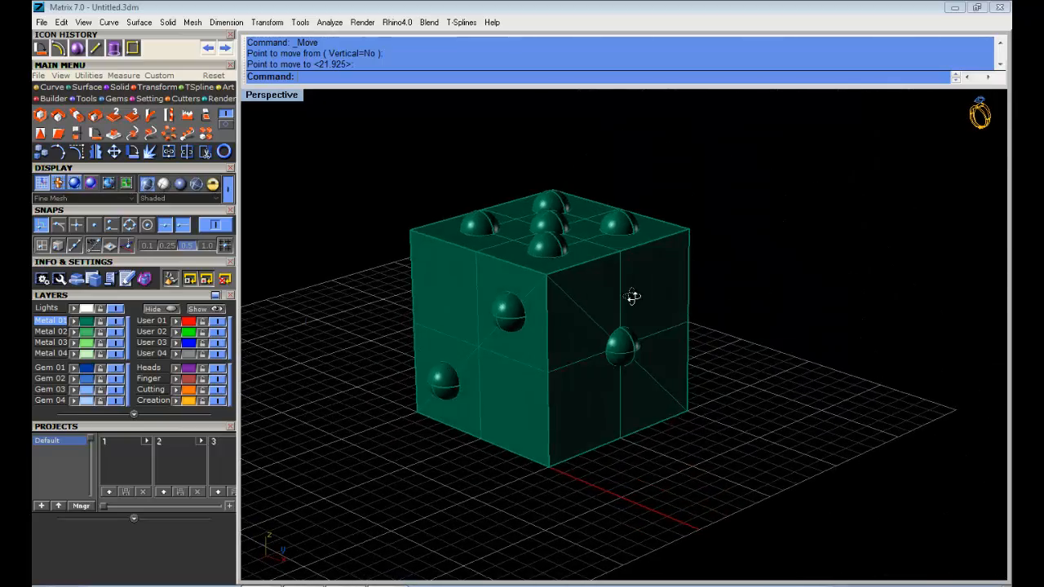
{"action": "right_click_drag", "start_coordinate": [632, 296], "coordinate": [539, 302]}
{"action": "right_click_drag", "start_coordinate": [565, 268], "coordinate": [511, 267]}
{"action": "scroll", "coordinate": [563, 257], "scroll_direction": "up", "scroll_amount": 5}
{"action": "left_click", "coordinate": [644, 247]}
{"action": "left_click", "coordinate": [627, 237]}
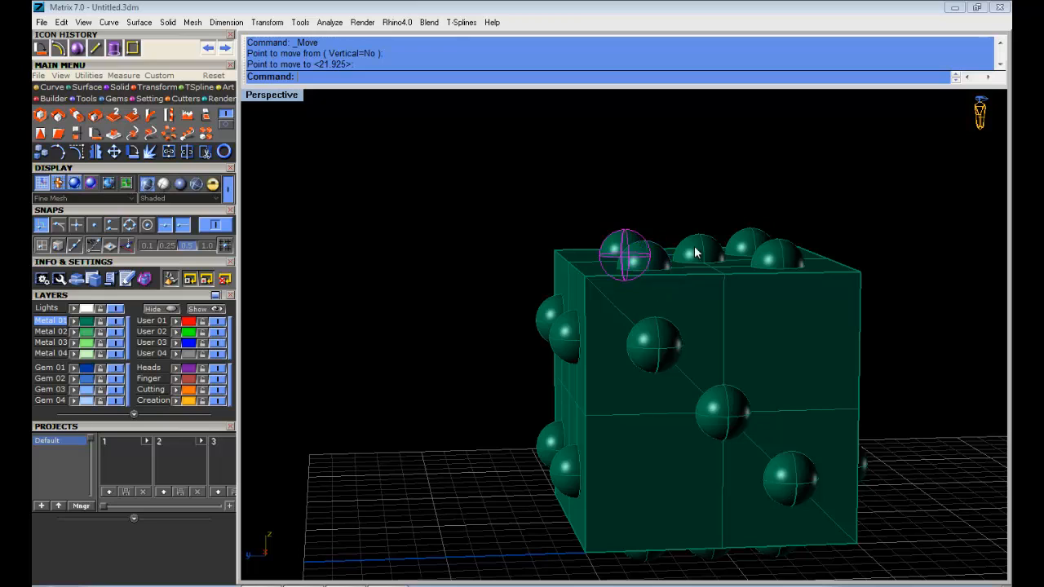
{"action": "left_click", "coordinate": [753, 236]}
{"action": "left_click", "coordinate": [692, 242]}
{"action": "left_click", "coordinate": [797, 254]}
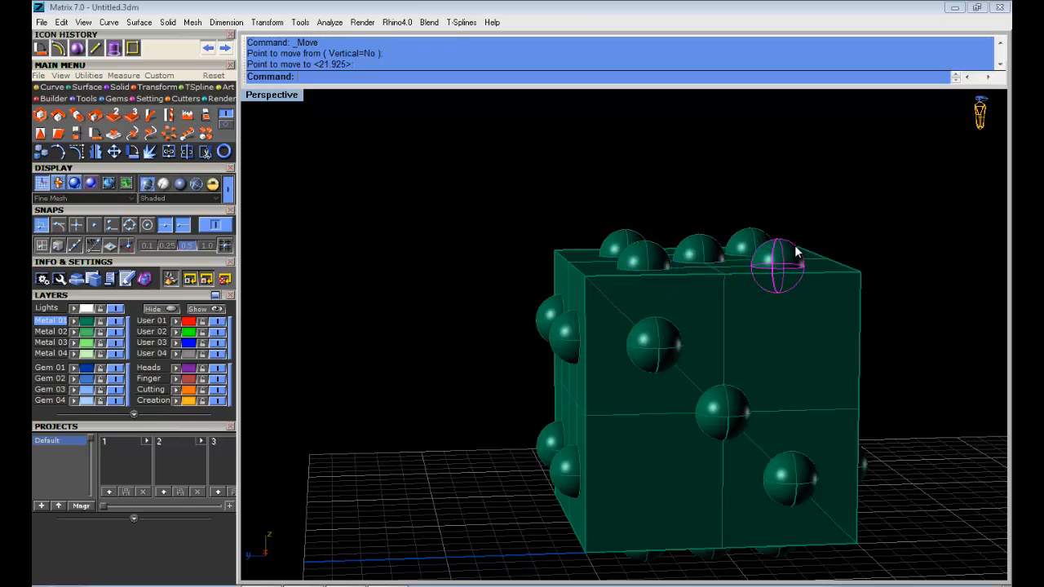
{"action": "left_click", "coordinate": [838, 209]}
{"action": "left_click", "coordinate": [565, 260]}
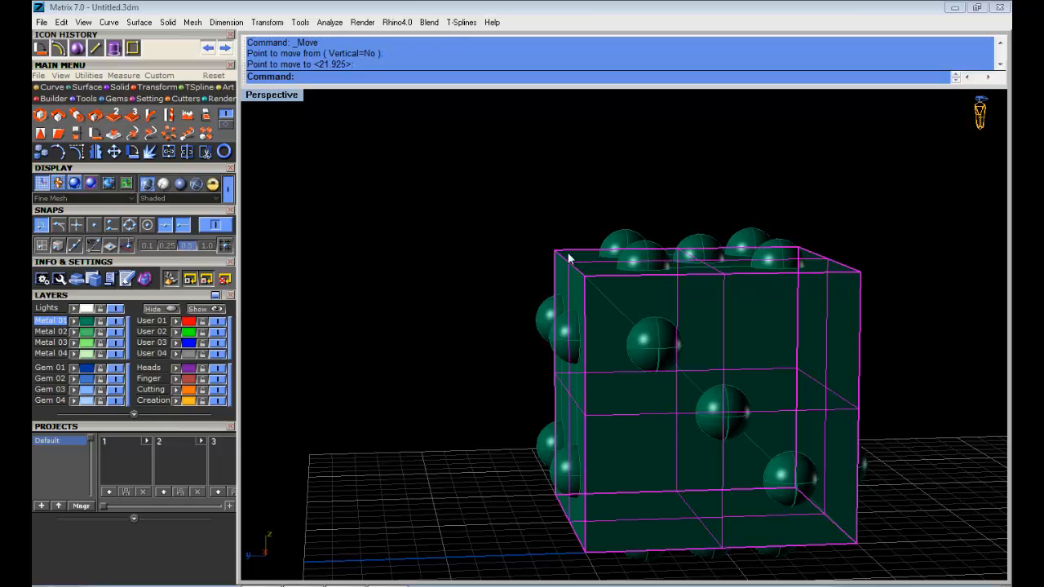
{"action": "scroll", "coordinate": [569, 255], "scroll_direction": "down", "scroll_amount": 4}
{"action": "right_click_drag", "start_coordinate": [569, 255], "coordinate": [634, 300]}
{"action": "left_click", "coordinate": [506, 232]}
{"action": "right_click_drag", "start_coordinate": [506, 232], "coordinate": [728, 245]}
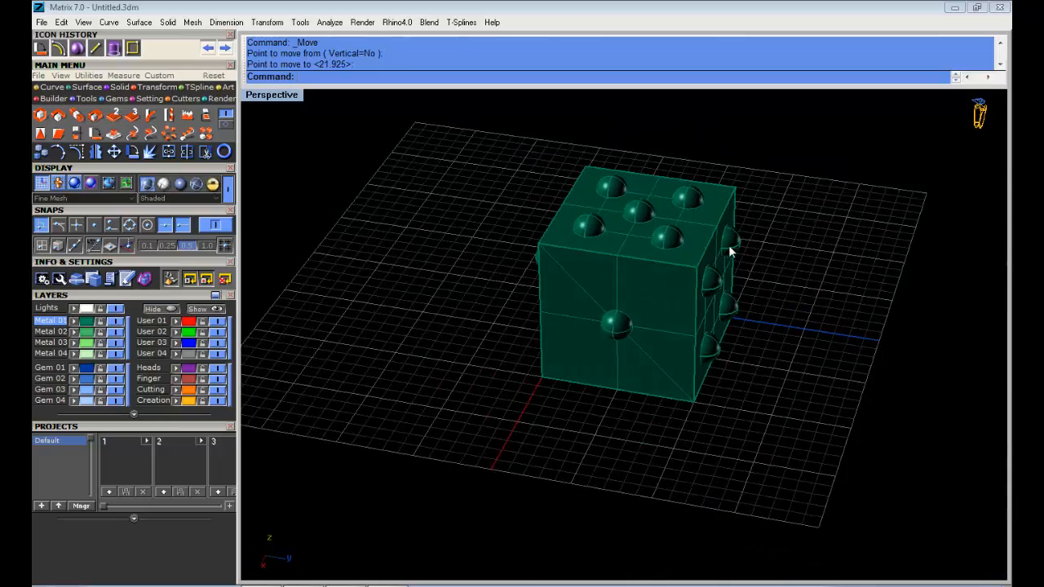
{"action": "scroll", "coordinate": [728, 245], "scroll_direction": "up", "scroll_amount": 2}
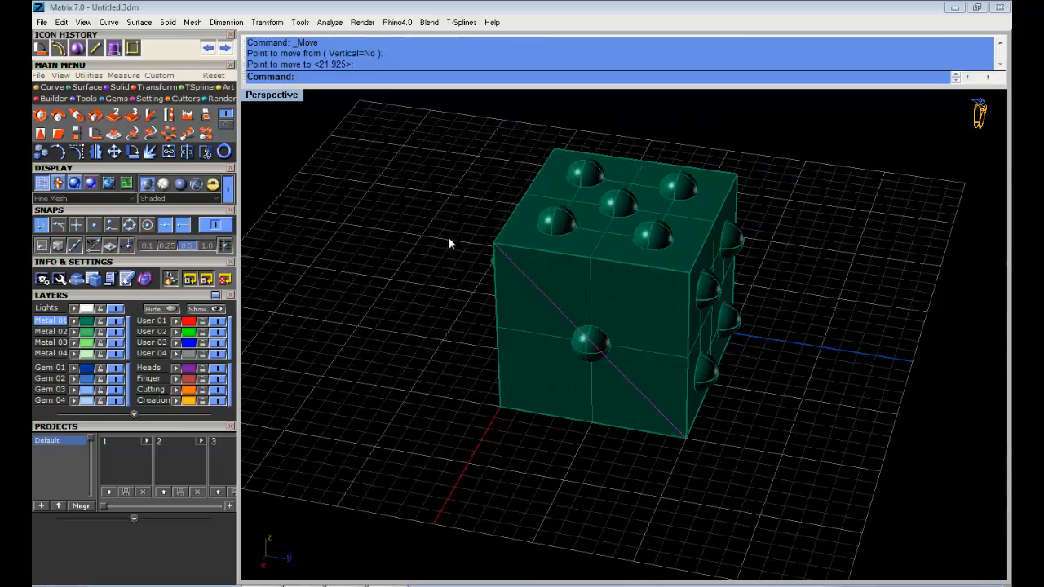
{"action": "scroll", "coordinate": [540, 187], "scroll_direction": "up", "scroll_amount": 3}
{"action": "right_click_drag", "start_coordinate": [540, 188], "coordinate": [551, 215]}
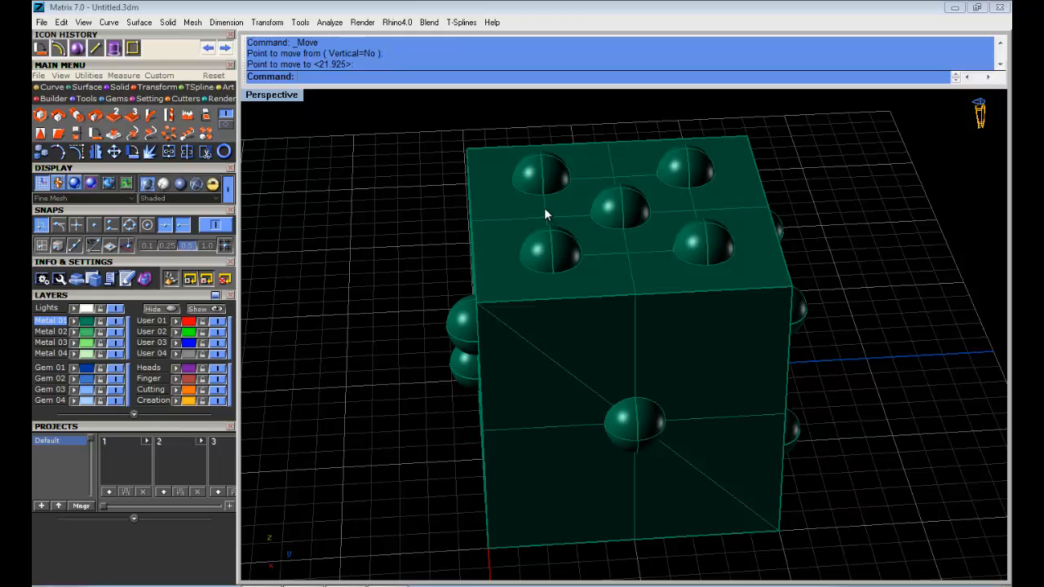
Pick out the construction square joining the outer spheres on the five-sphere face and preview the die with its wires hidden.
{"action": "left_click", "coordinate": [544, 207]}
{"action": "left_click", "coordinate": [600, 249]}
{"action": "right_click_drag", "start_coordinate": [545, 127], "coordinate": [662, 213]}
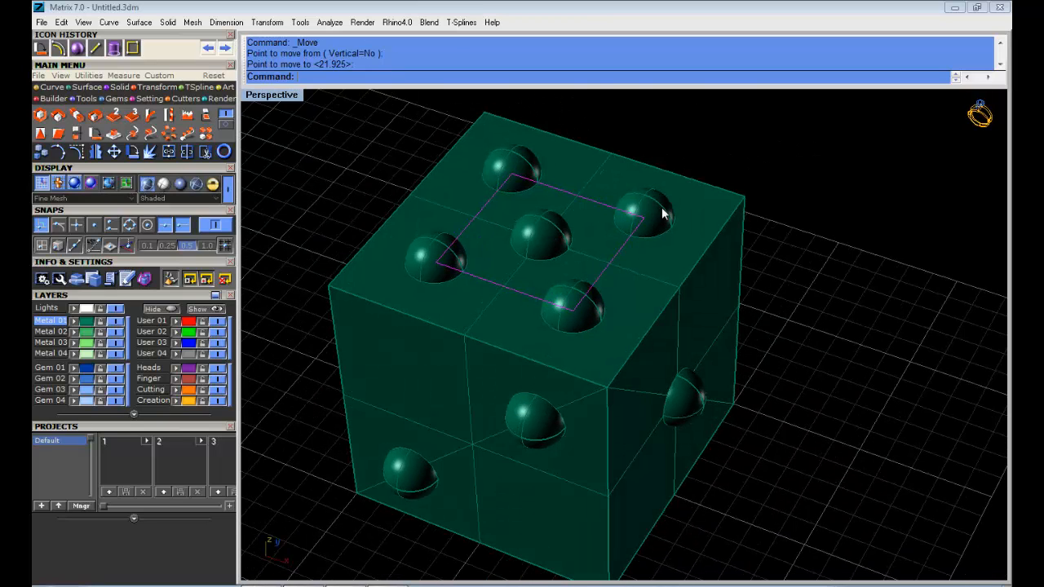
{"action": "key", "text": "Delete"}
{"action": "key", "text": "F5"}
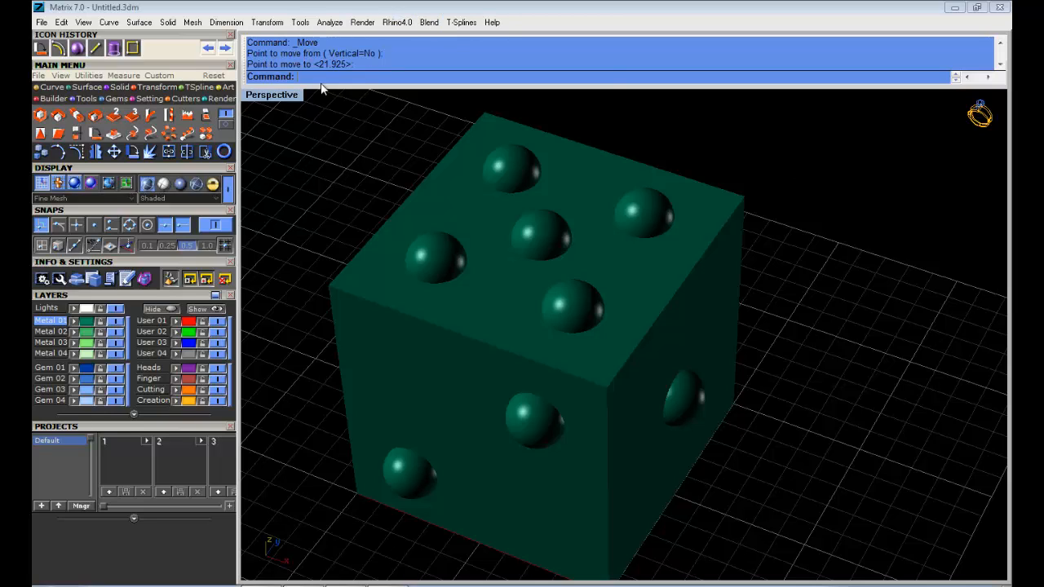
Select all the construction curves on the die with the SelCrv command.
{"action": "type", "text": "SelCrv"}
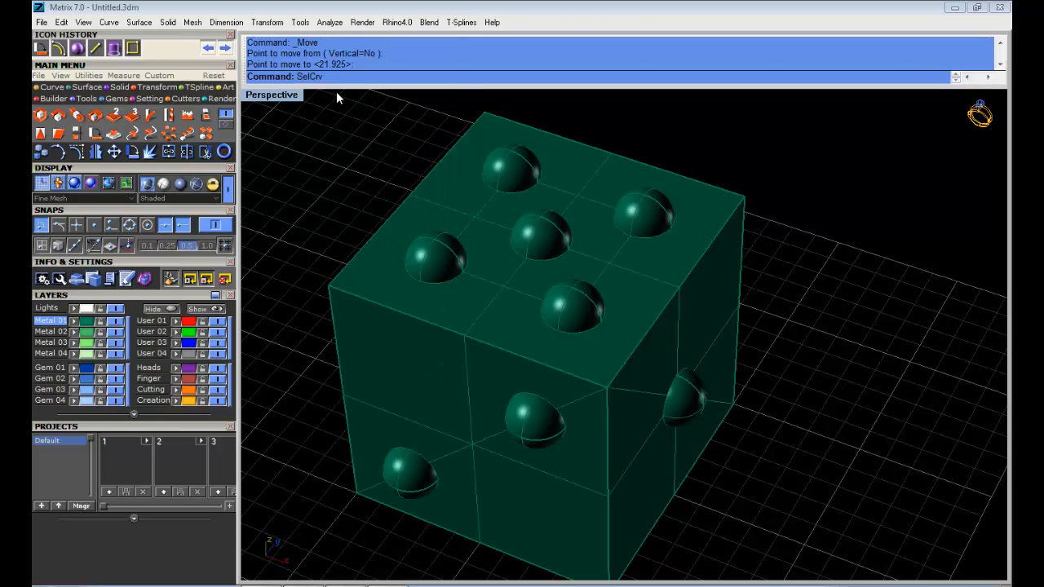
{"action": "key", "text": "Return"}
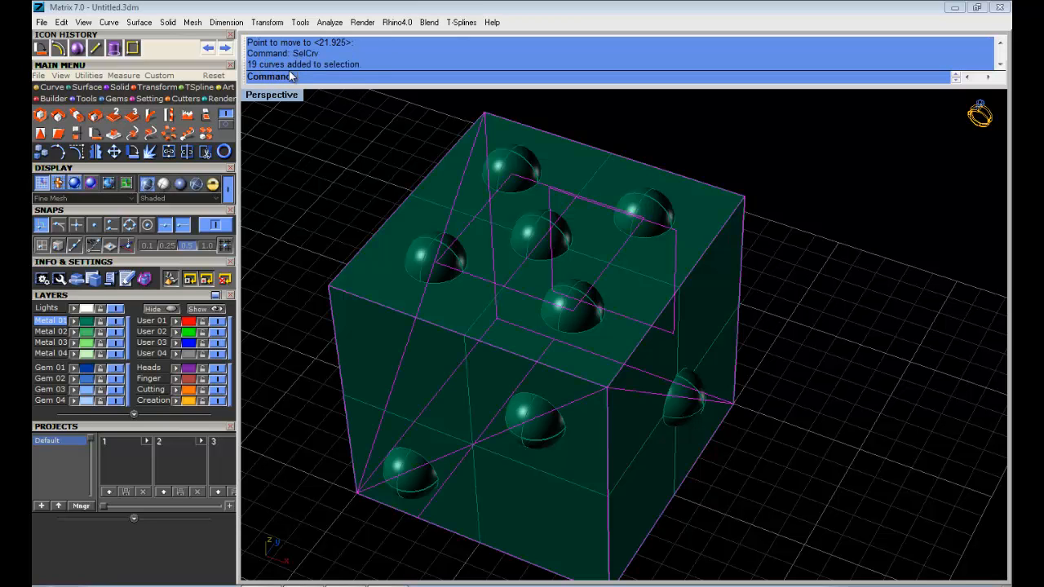
{"action": "right_click_drag", "start_coordinate": [539, 363], "coordinate": [644, 306]}
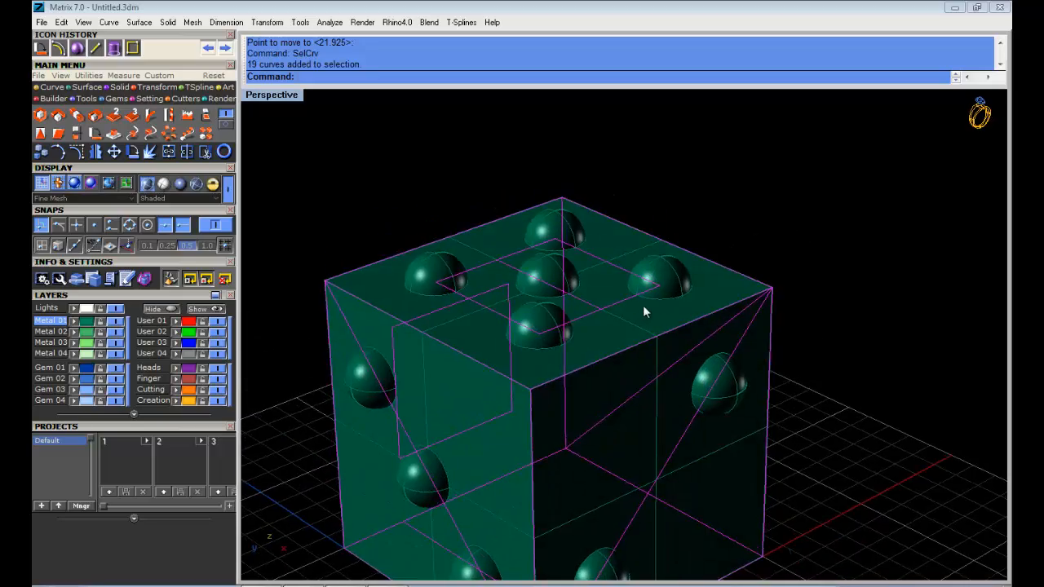
Delete all the selected construction curves from the die, leaving only the cube and its spheres.
{"action": "scroll", "coordinate": [643, 306], "scroll_direction": "down", "scroll_amount": 8}
{"action": "right_click_drag", "start_coordinate": [581, 384], "coordinate": [720, 342]}
{"action": "scroll", "coordinate": [627, 364], "scroll_direction": "up", "scroll_amount": 5}
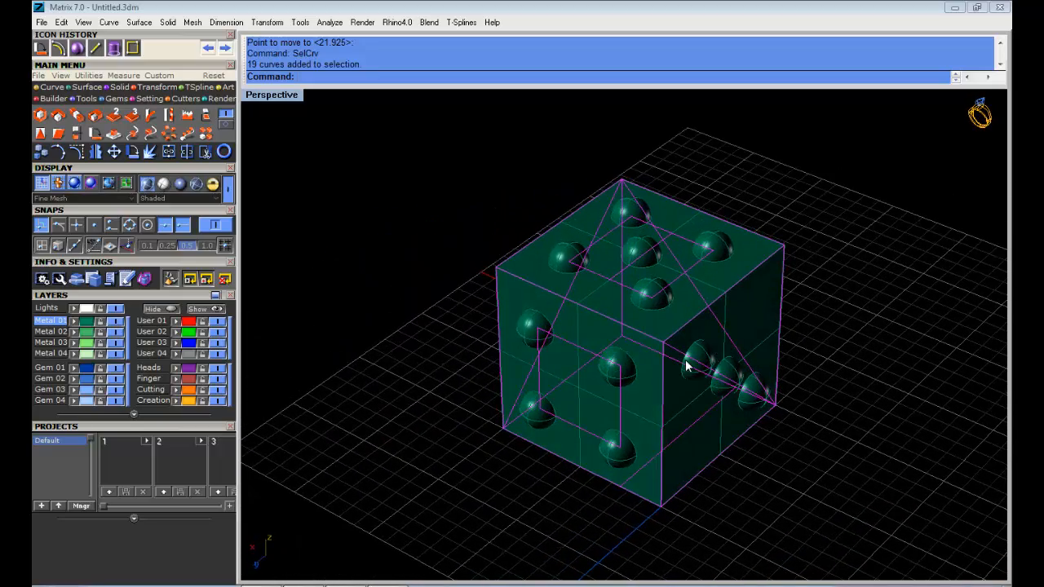
{"action": "key", "text": "Delete"}
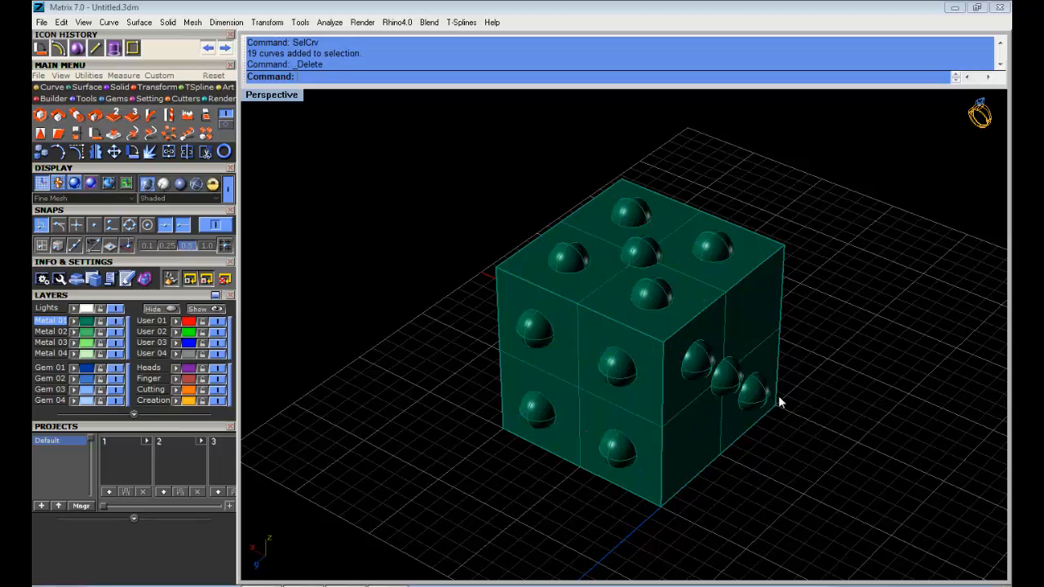
Examine the die from several sides and pick out individual spheres on the three-sphere face to check how deep they sit in the cube.
{"action": "right_click_drag", "start_coordinate": [778, 396], "coordinate": [355, 379]}
{"action": "right_click_drag", "start_coordinate": [783, 445], "coordinate": [550, 360]}
{"action": "right_click_drag", "start_coordinate": [561, 338], "coordinate": [477, 372]}
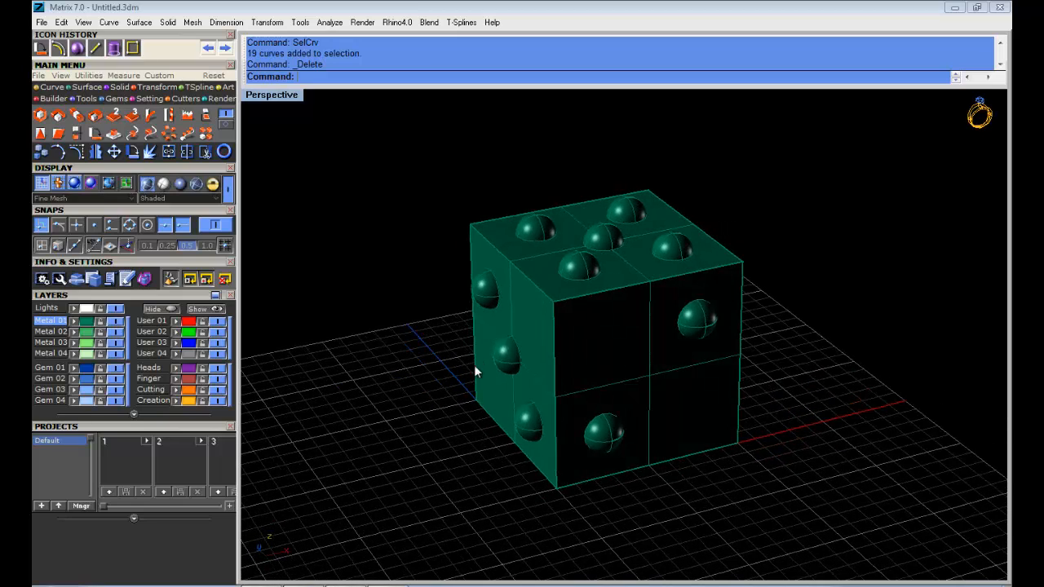
{"action": "scroll", "coordinate": [517, 286], "scroll_direction": "up", "scroll_amount": 2}
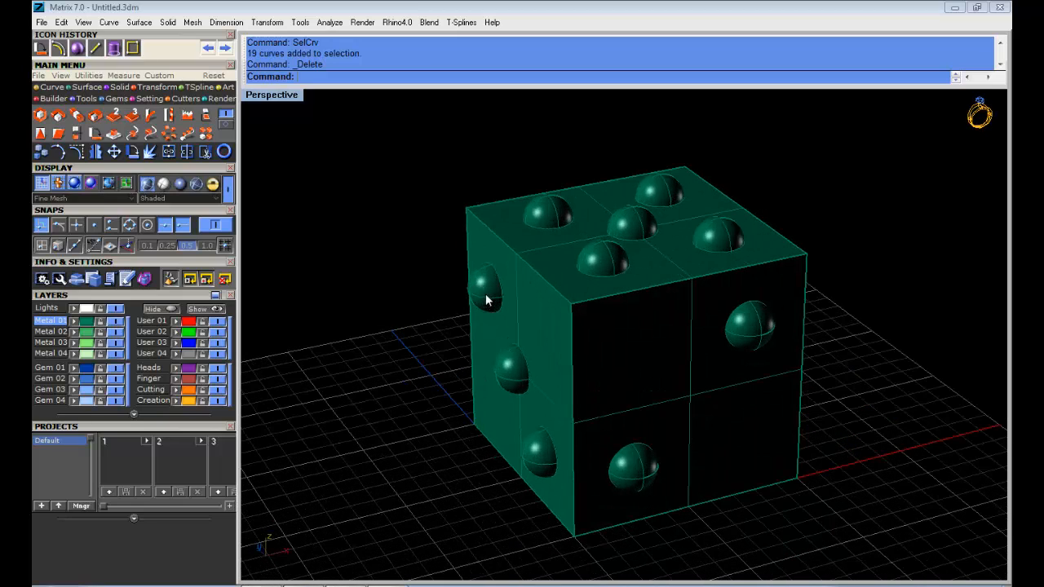
{"action": "scroll", "coordinate": [547, 322], "scroll_direction": "up", "scroll_amount": 1}
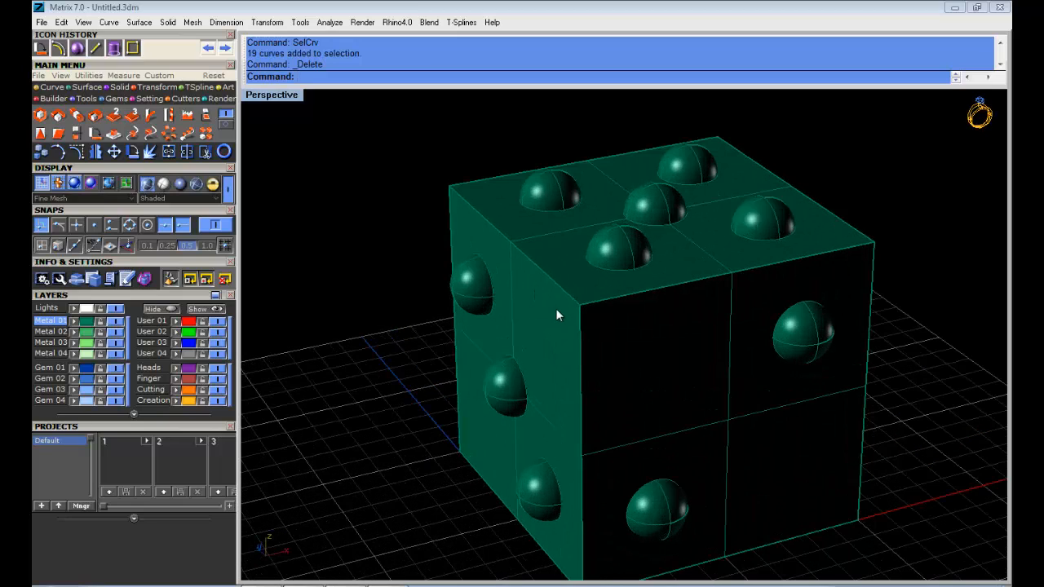
{"action": "scroll", "coordinate": [465, 287], "scroll_direction": "up", "scroll_amount": 1}
{"action": "left_click", "coordinate": [454, 303]}
{"action": "right_click_drag", "start_coordinate": [454, 302], "coordinate": [469, 287]}
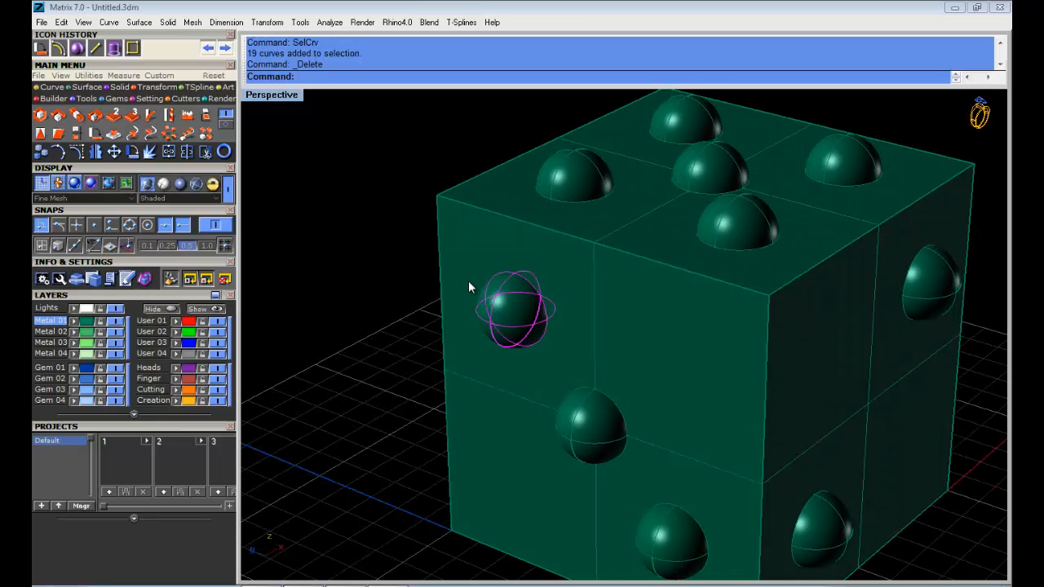
{"action": "right_click_drag", "start_coordinate": [468, 286], "coordinate": [474, 257]}
{"action": "left_click", "coordinate": [474, 257]}
{"action": "left_click", "coordinate": [463, 393]}
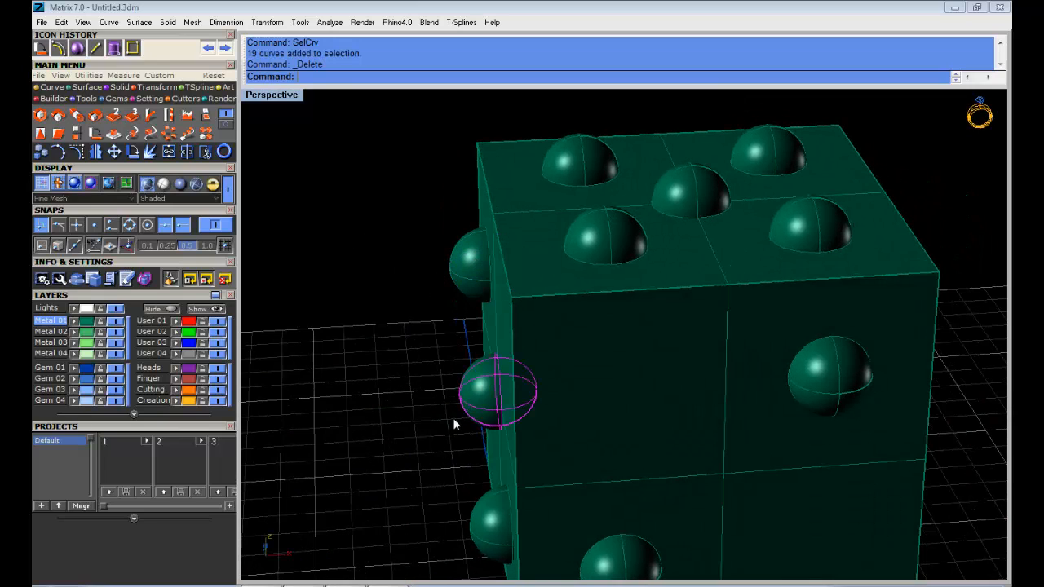
{"action": "right_click_drag", "start_coordinate": [454, 419], "coordinate": [482, 402]}
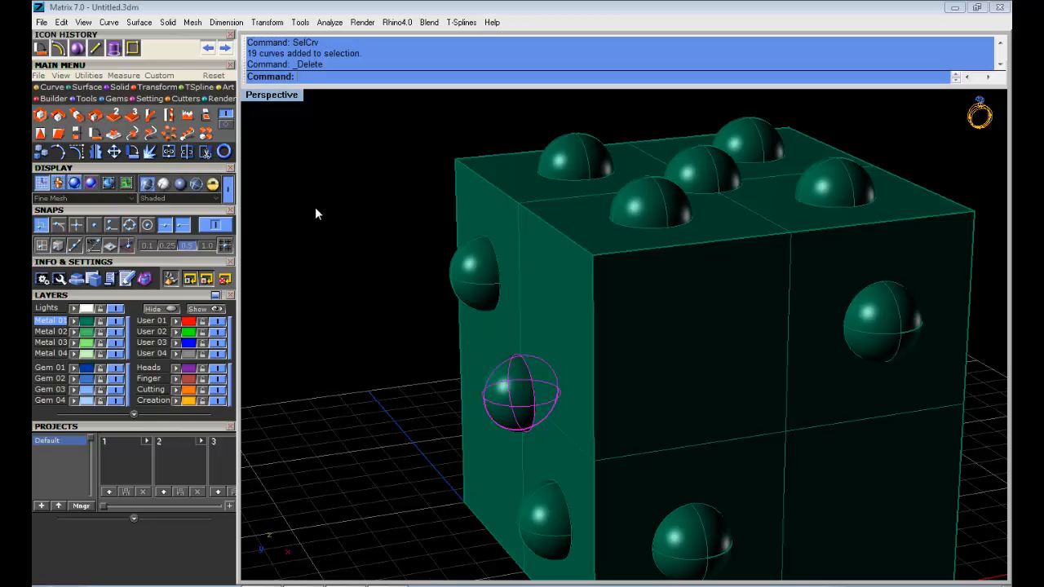
{"action": "key", "text": "Escape"}
{"action": "right_click_drag", "start_coordinate": [473, 181], "coordinate": [663, 234]}
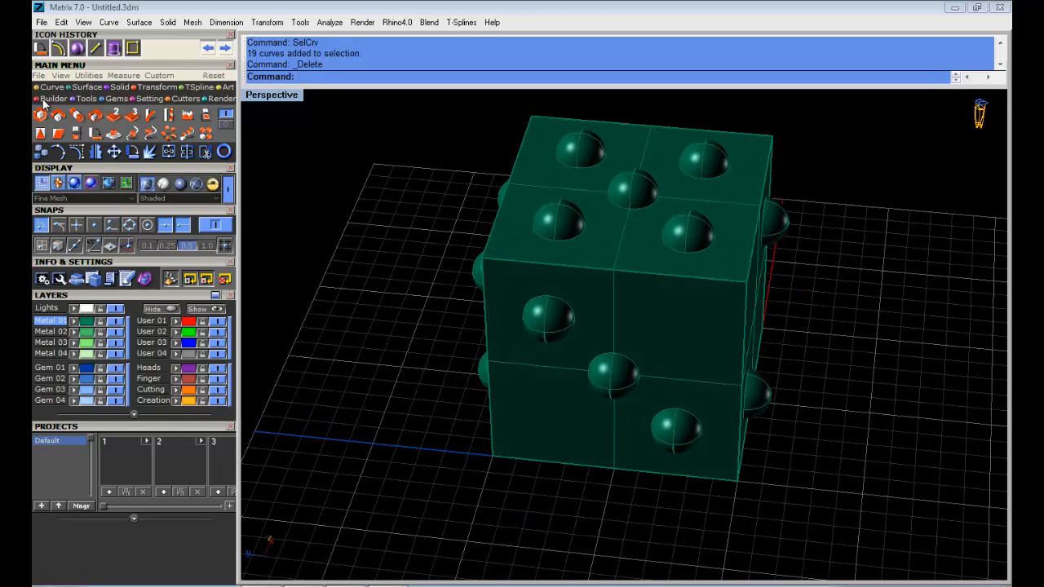
Boolean-difference all the spheres from the cube, keeping the input objects with DeleteInput=No.
{"action": "left_click", "coordinate": [121, 86]}
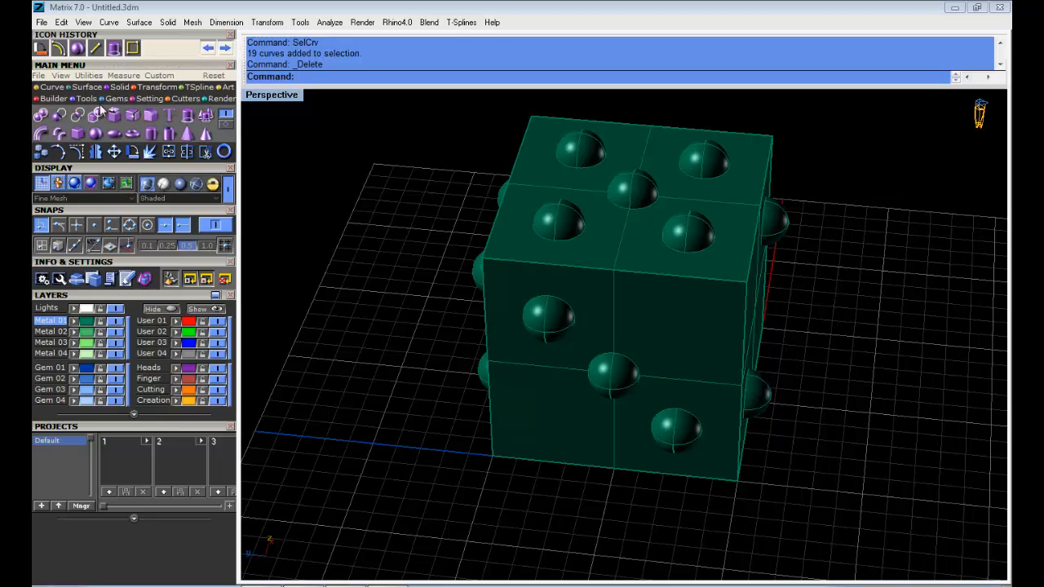
{"action": "left_click", "coordinate": [58, 117]}
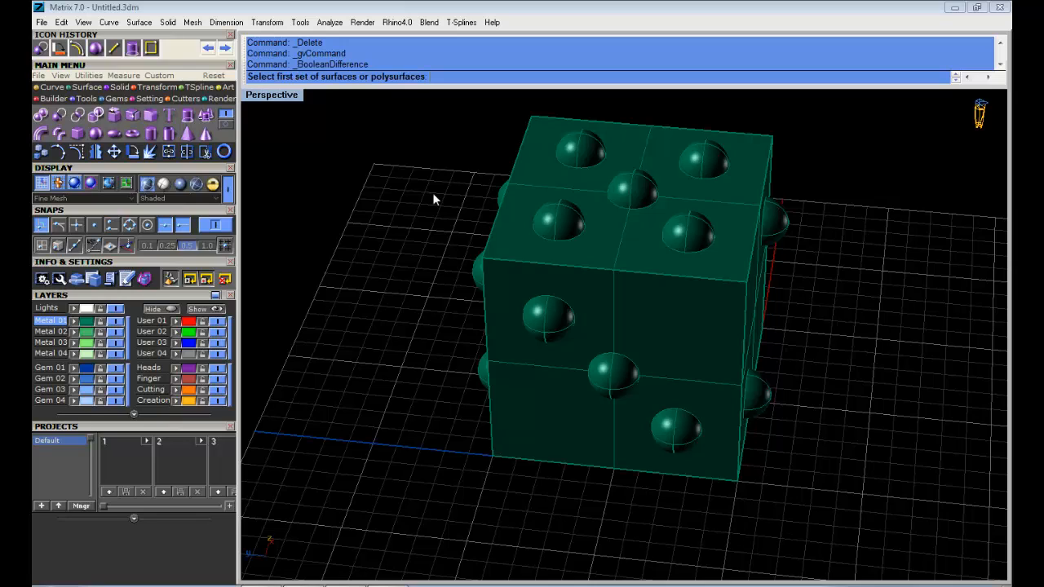
{"action": "left_click", "coordinate": [539, 119]}
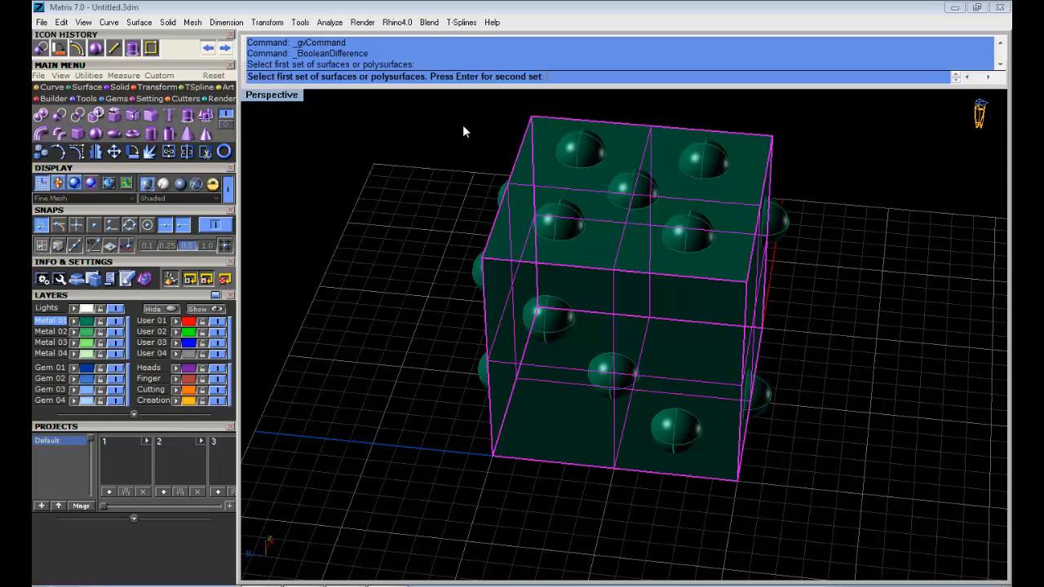
{"action": "key", "text": "Return"}
{"action": "right_click_drag", "start_coordinate": [353, 169], "coordinate": [400, 131]}
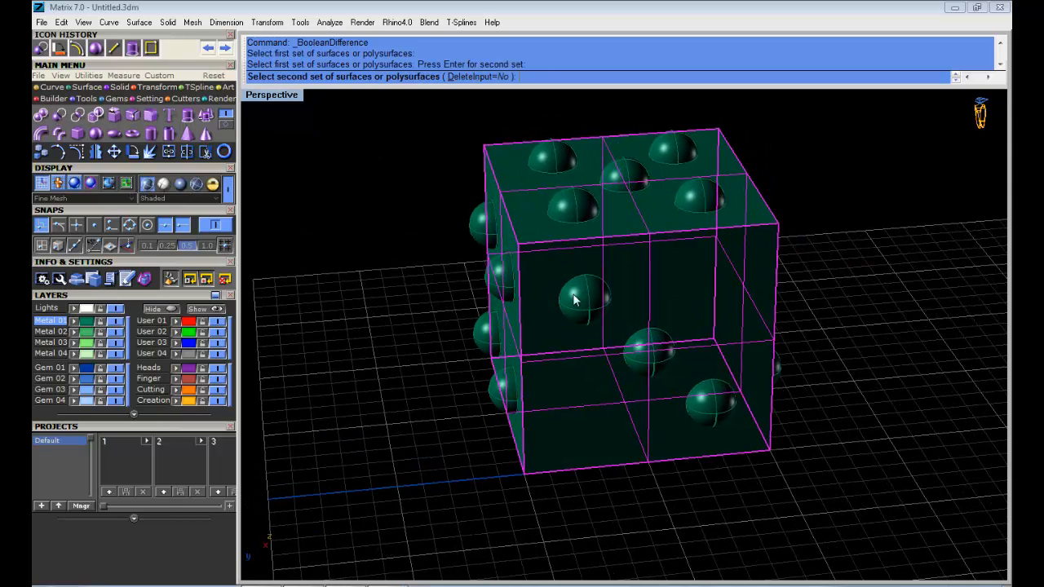
{"action": "right_click_drag", "start_coordinate": [576, 298], "coordinate": [553, 264]}
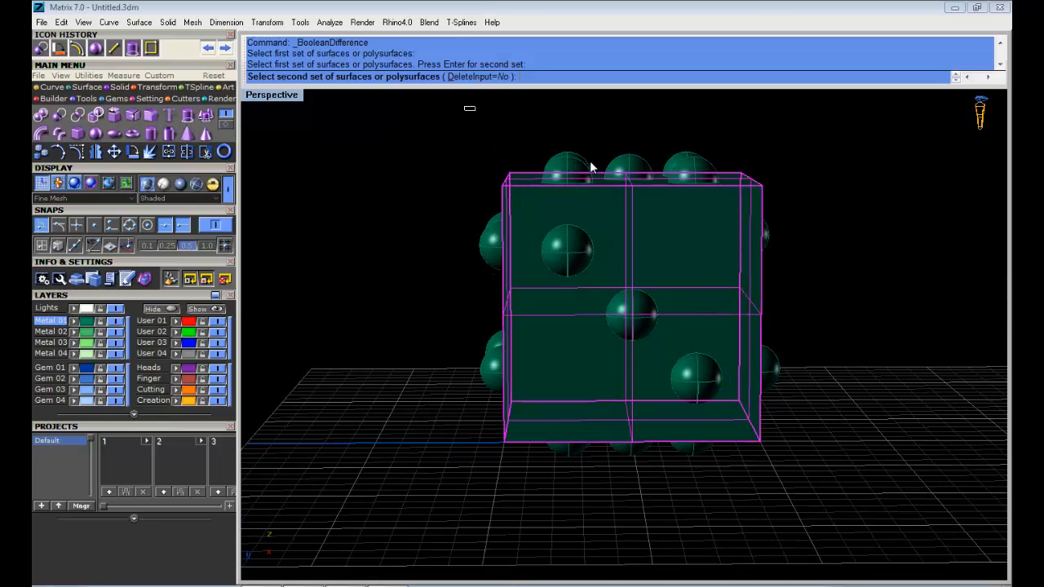
{"action": "left_click_drag", "start_coordinate": [590, 161], "coordinate": [878, 299]}
{"action": "right_click_drag", "start_coordinate": [507, 291], "coordinate": [499, 259]}
{"action": "left_click_drag", "start_coordinate": [372, 251], "coordinate": [928, 527]}
{"action": "right_click_drag", "start_coordinate": [818, 367], "coordinate": [313, 393]}
{"action": "key", "text": "Return"}
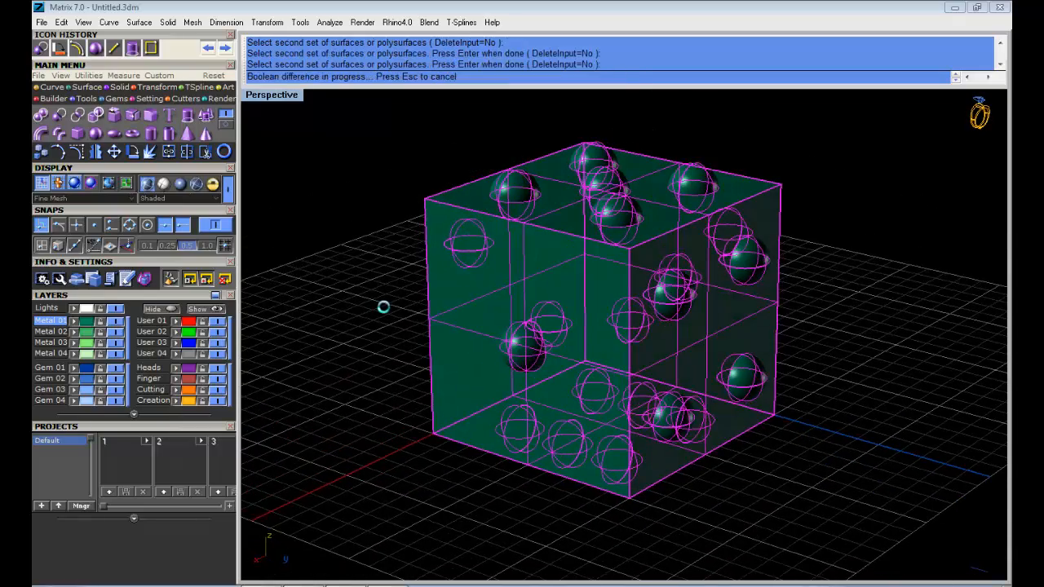
Delete the leftover spheres around the cube in groups so that only the die with its hollowed pips remains.
{"action": "right_click_drag", "start_coordinate": [446, 319], "coordinate": [531, 196]}
{"action": "left_click_drag", "start_coordinate": [406, 114], "coordinate": [957, 256]}
{"action": "key", "text": "Delete"}
{"action": "left_click_drag", "start_coordinate": [350, 171], "coordinate": [857, 465]}
{"action": "key", "text": "Delete"}
{"action": "left_click_drag", "start_coordinate": [342, 249], "coordinate": [952, 543]}
{"action": "key", "text": "Delete"}
{"action": "right_click_drag", "start_coordinate": [803, 392], "coordinate": [557, 358]}
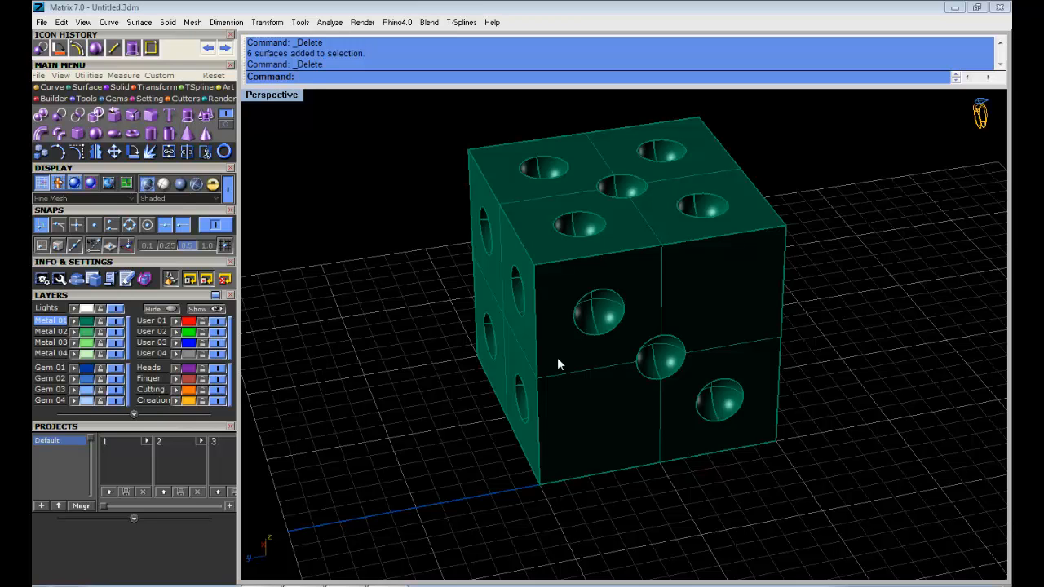
{"action": "right_click_drag", "start_coordinate": [624, 341], "coordinate": [622, 285]}
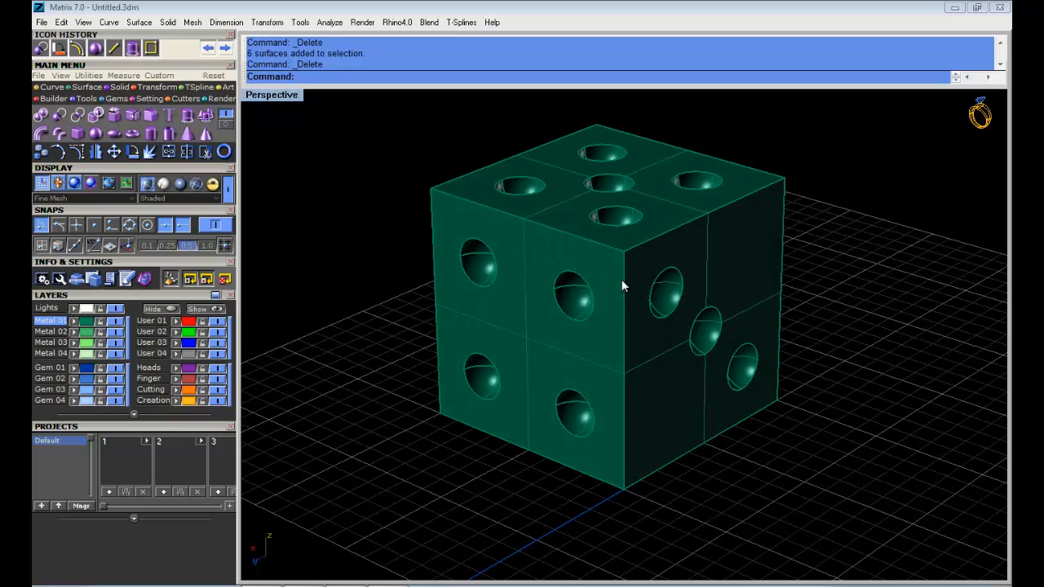
{"action": "right_click_drag", "start_coordinate": [553, 248], "coordinate": [482, 182]}
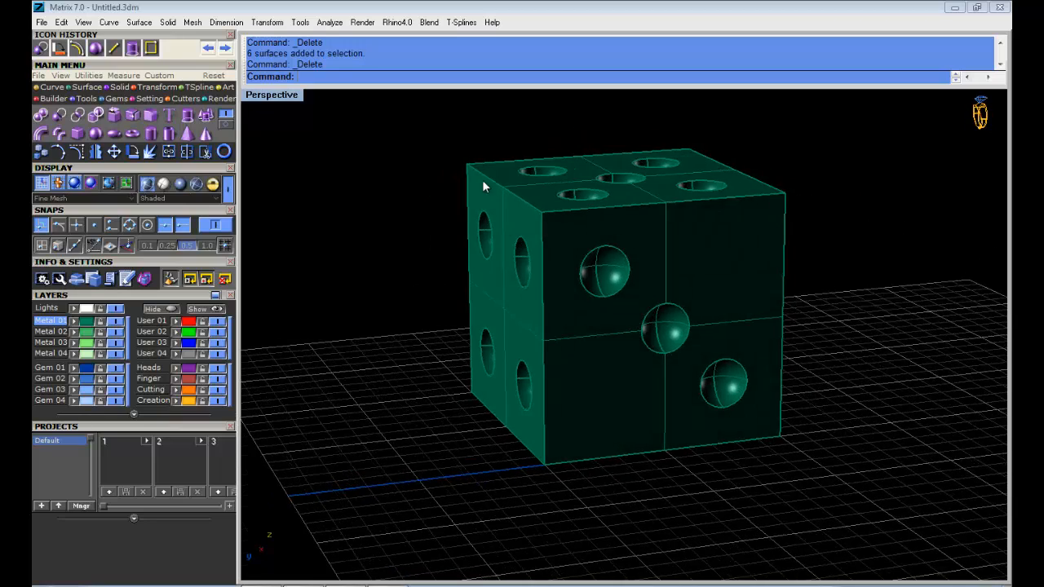
Begin an edge fillet with a radius of 0.15 and choose three top edges and two vertical edges around the four-pip face.
{"action": "scroll", "coordinate": [483, 182], "scroll_direction": "up", "scroll_amount": 4}
{"action": "scroll", "coordinate": [548, 221], "scroll_direction": "up", "scroll_amount": 4}
{"action": "mouse_move", "coordinate": [548, 221]}
{"action": "right_mouse_down"}
{"action": "mouse_move", "coordinate": [522, 210]}
{"action": "mouse_move", "coordinate": [541, 238]}
{"action": "right_mouse_up"}
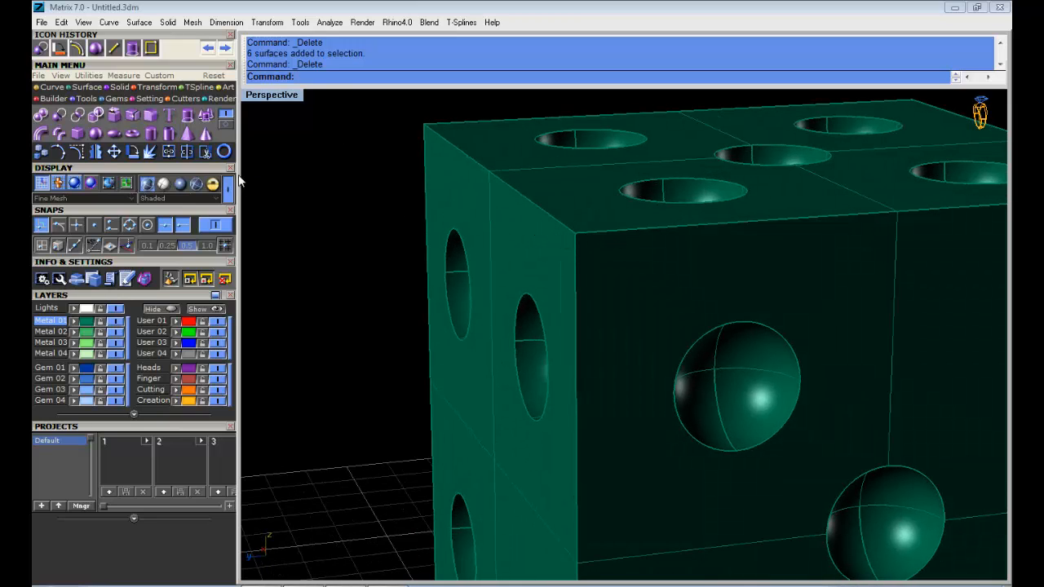
{"action": "left_click", "coordinate": [150, 116]}
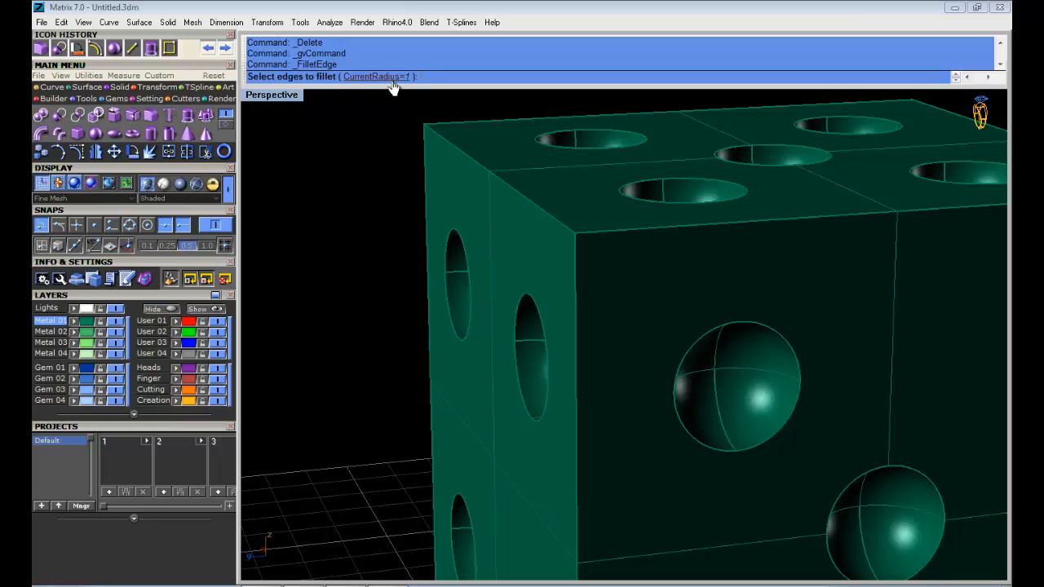
{"action": "left_click", "coordinate": [377, 77]}
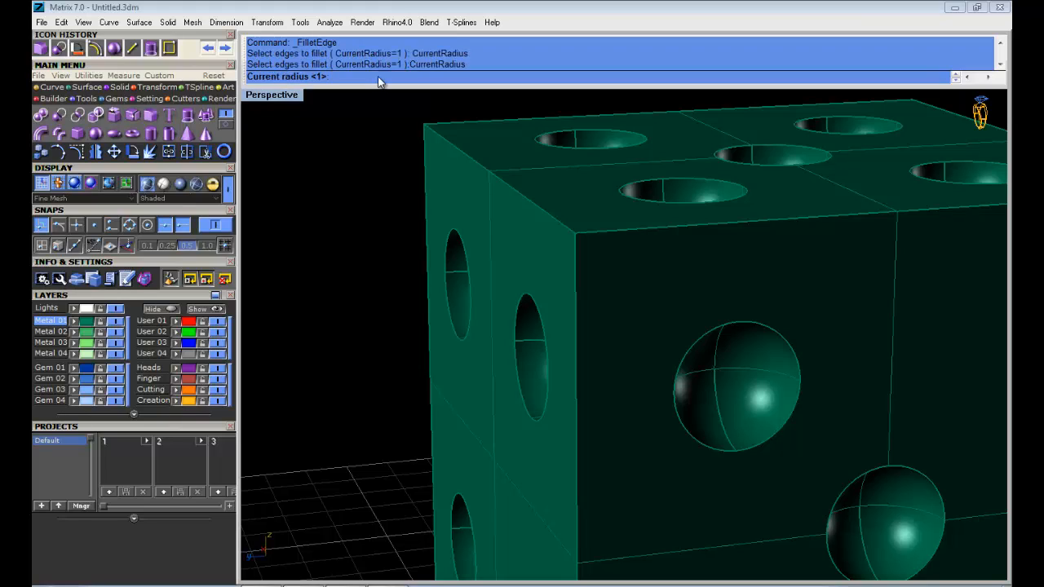
{"action": "type", "text": ".15"}
{"action": "key", "text": "Return"}
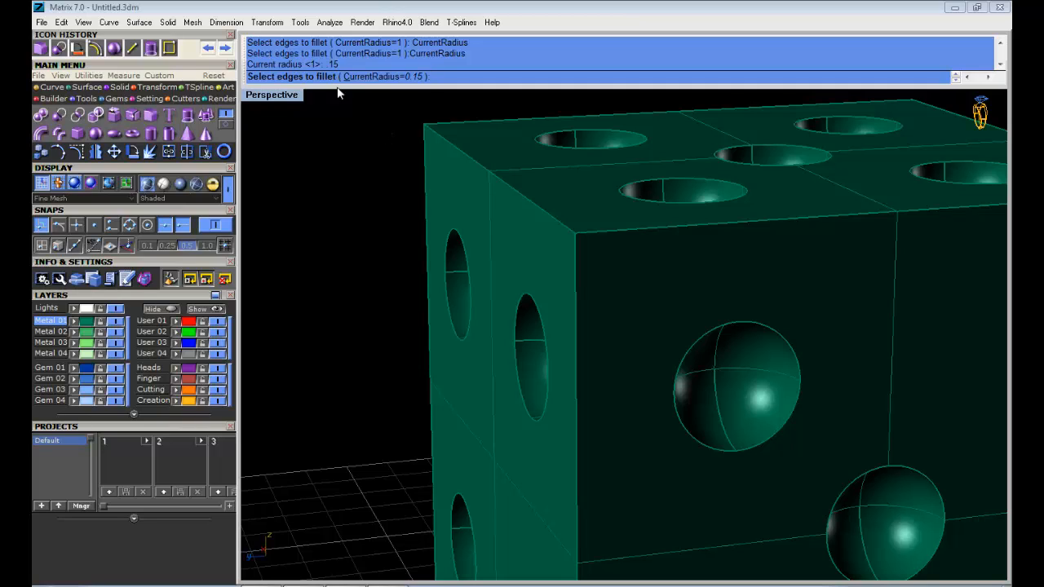
{"action": "left_click", "coordinate": [549, 213]}
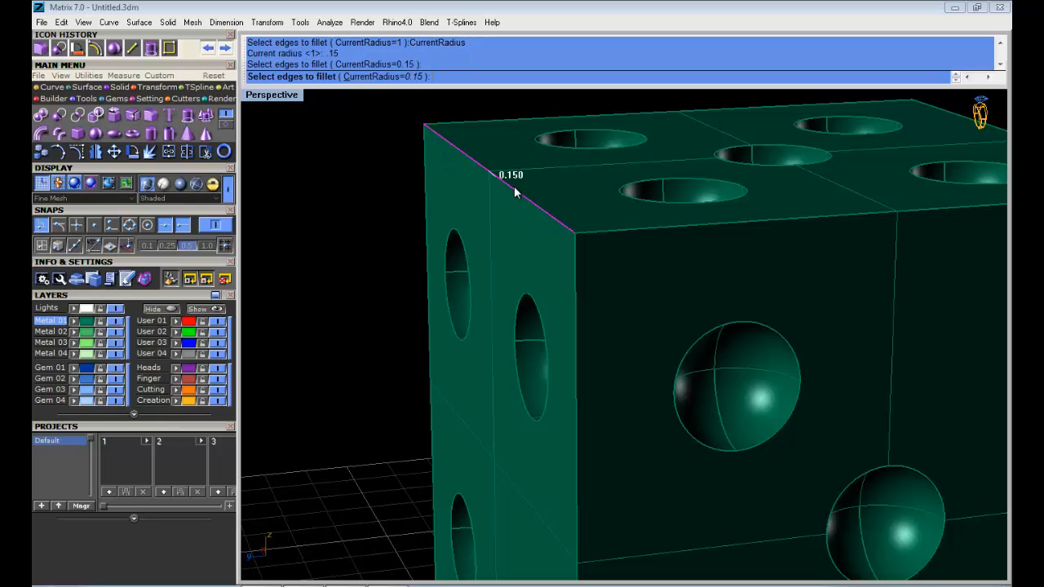
{"action": "left_click", "coordinate": [606, 232]}
{"action": "left_click", "coordinate": [577, 248]}
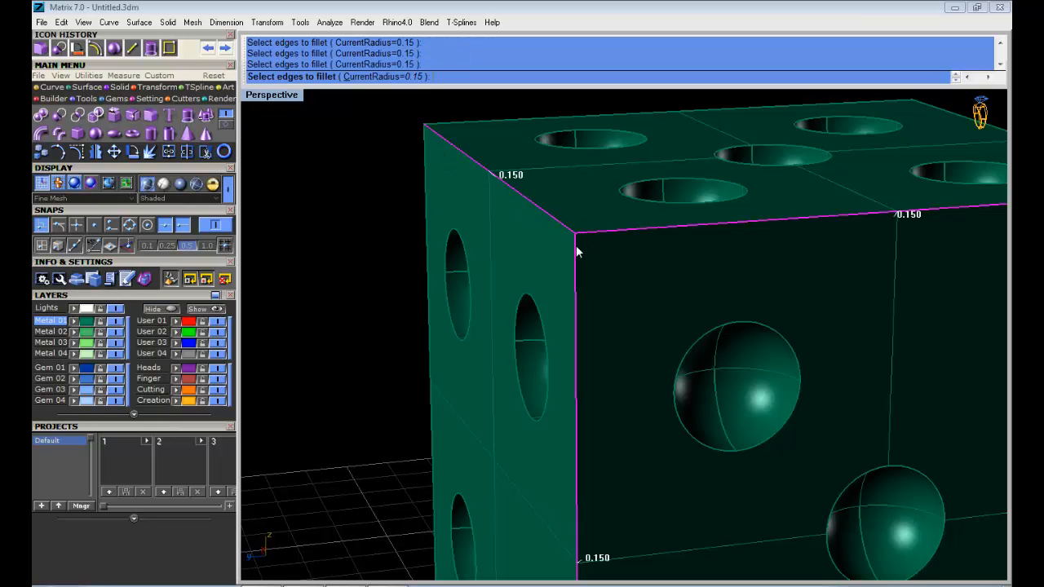
{"action": "left_click", "coordinate": [426, 166]}
{"action": "left_click", "coordinate": [506, 120]}
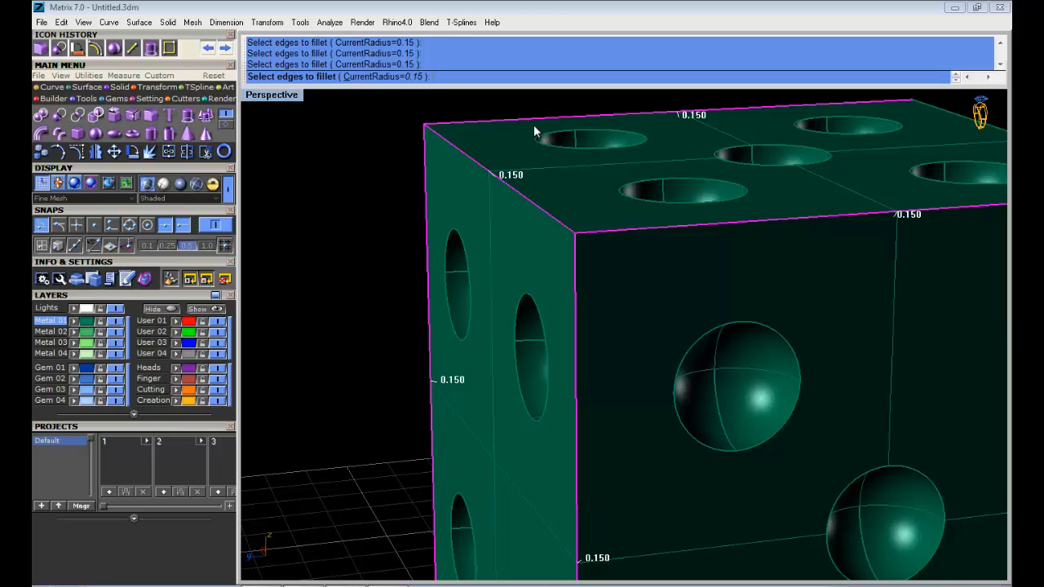
Add the cube's remaining outer edges to the selection and apply the 0.15 fillet to all of them.
{"action": "right_click_drag", "start_coordinate": [534, 130], "coordinate": [676, 255]}
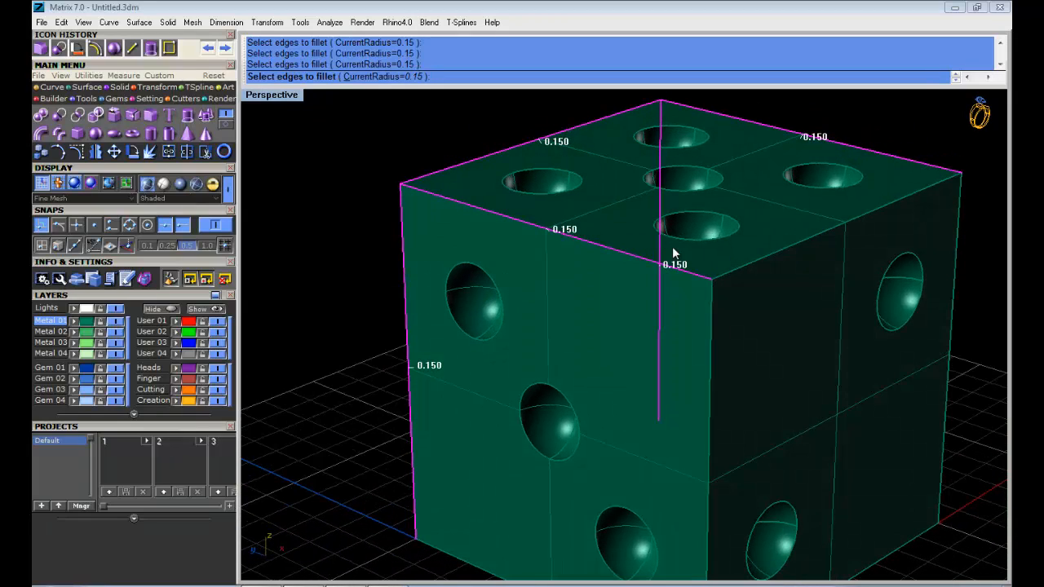
{"action": "left_click", "coordinate": [796, 240]}
{"action": "left_click", "coordinate": [712, 305]}
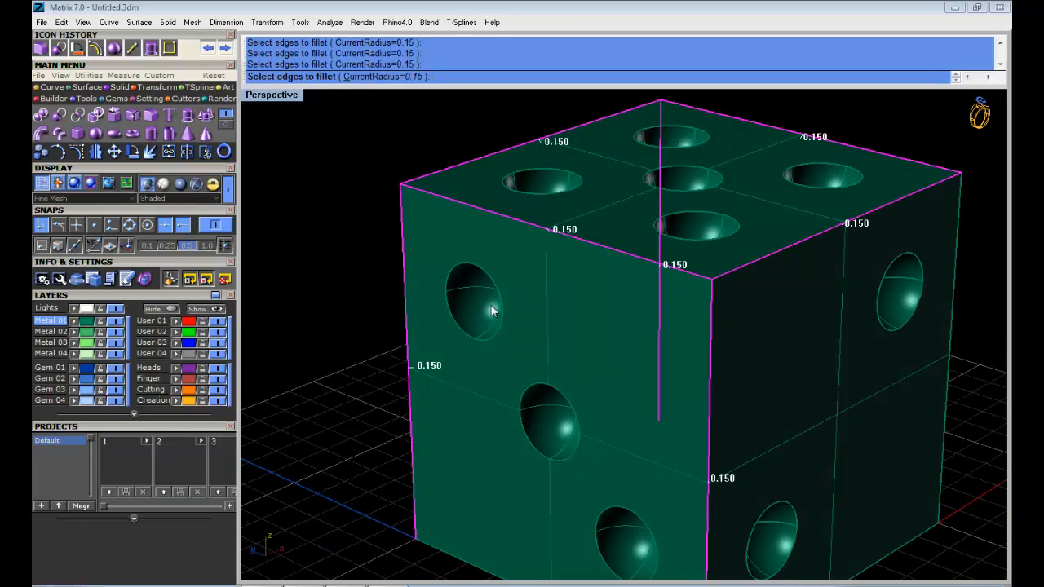
{"action": "right_click_drag", "start_coordinate": [495, 313], "coordinate": [546, 254]}
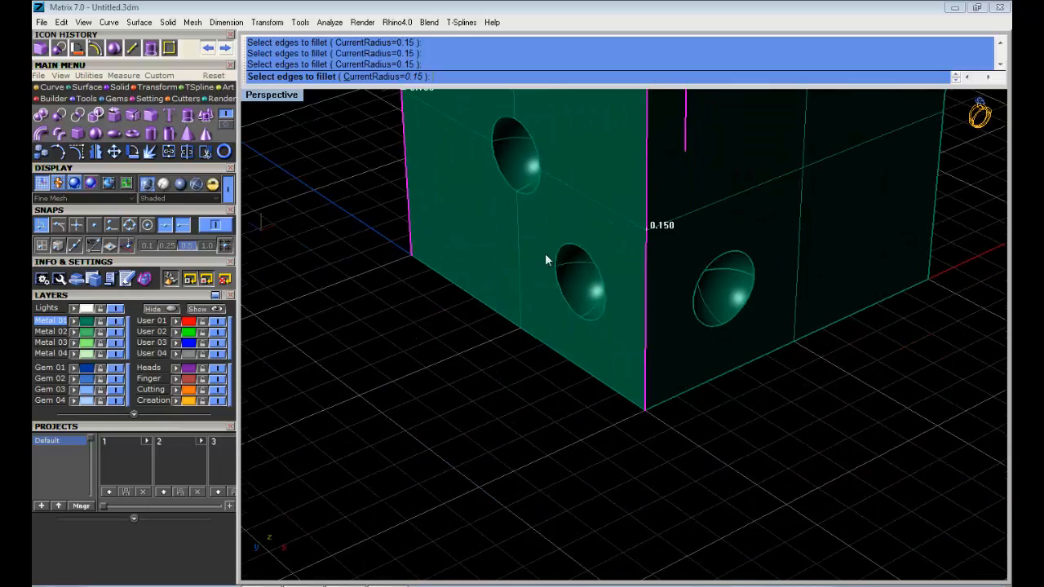
{"action": "left_click", "coordinate": [694, 383]}
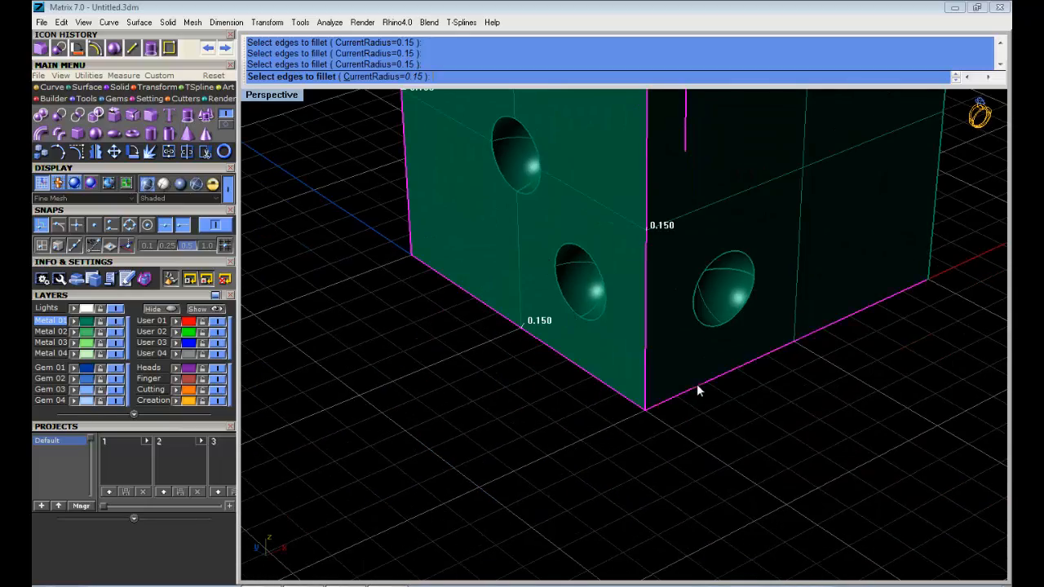
{"action": "right_click_drag", "start_coordinate": [813, 237], "coordinate": [685, 351]}
{"action": "left_click", "coordinate": [728, 458]}
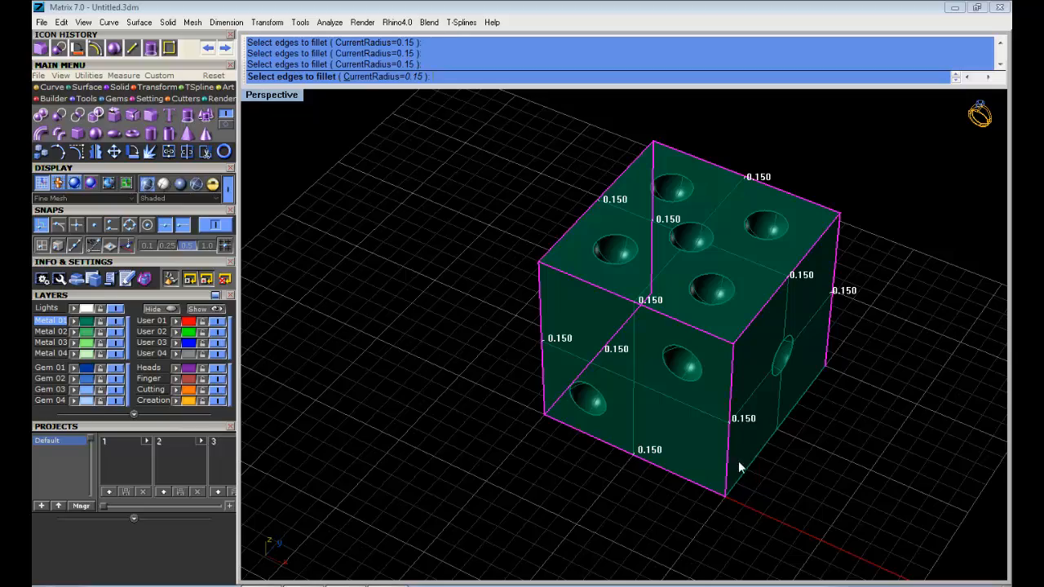
{"action": "right_click_drag", "start_coordinate": [751, 469], "coordinate": [369, 188]}
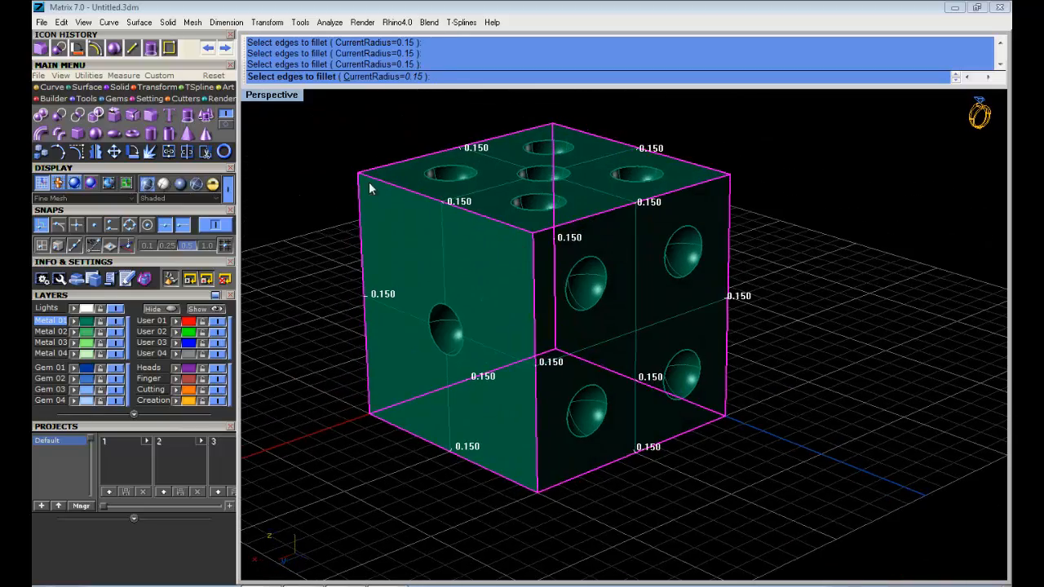
{"action": "right_click_drag", "start_coordinate": [513, 233], "coordinate": [473, 346]}
{"action": "right_click", "coordinate": [451, 307]}
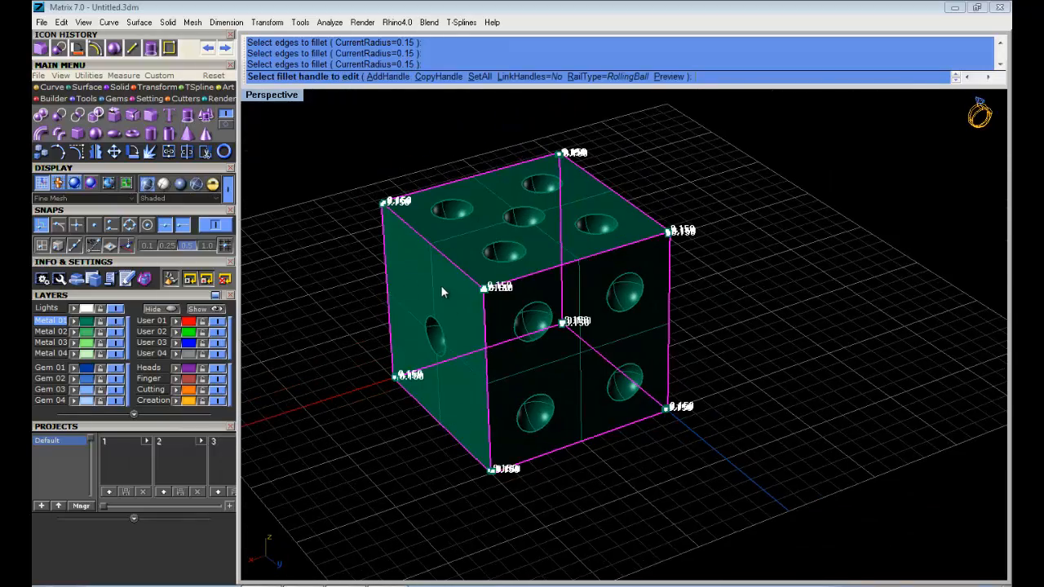
{"action": "right_click", "coordinate": [440, 292]}
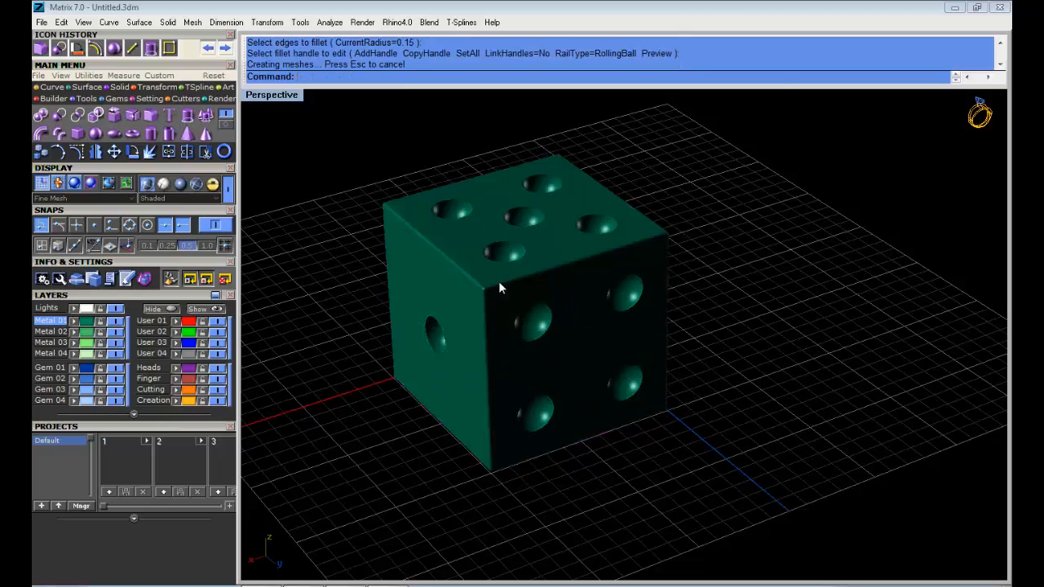
Inspect the filleted die's rounded edges and pips from several sides, selecting and deselecting the solid.
{"action": "scroll", "coordinate": [433, 280], "scroll_direction": "up", "scroll_amount": 5}
{"action": "right_click_drag", "start_coordinate": [307, 100], "coordinate": [597, 204]}
{"action": "scroll", "coordinate": [553, 357], "scroll_direction": "down", "scroll_amount": 5}
{"action": "left_click", "coordinate": [597, 204]}
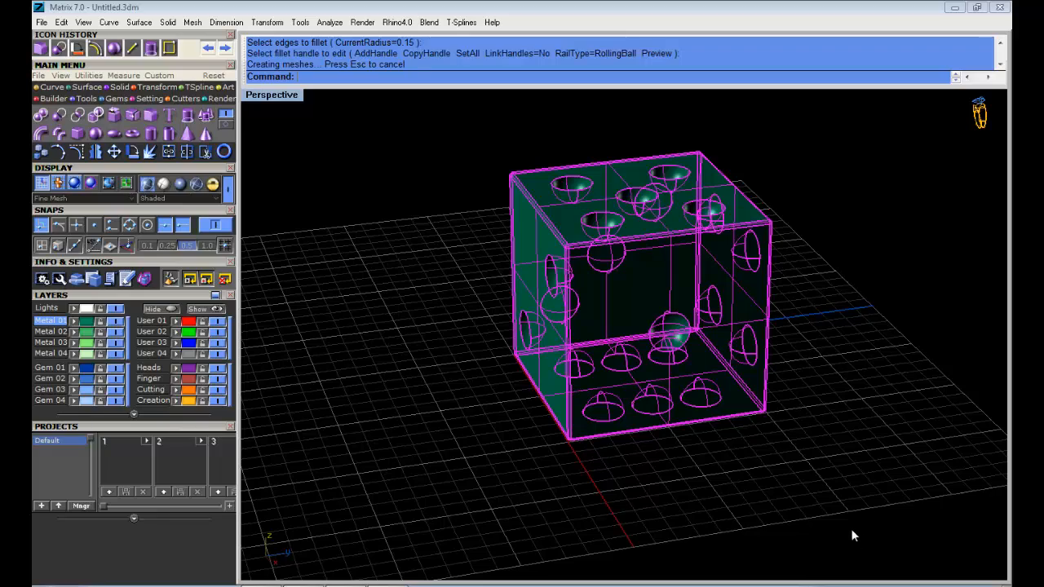
{"action": "left_click", "coordinate": [862, 506]}
{"action": "right_click_drag", "start_coordinate": [849, 389], "coordinate": [579, 292]}
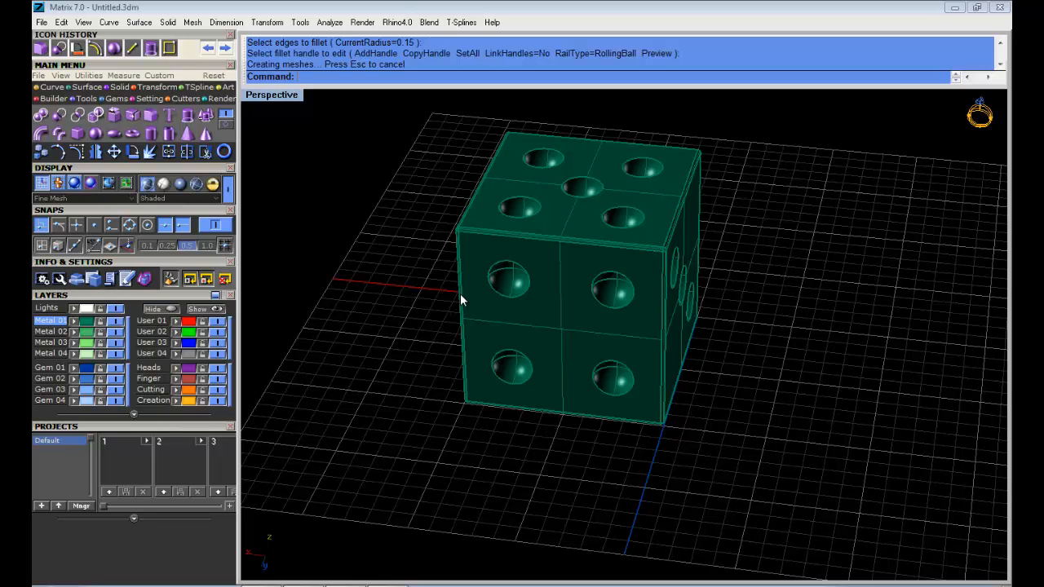
On the User 01 layer, create a 10 by 10 by 10 box with its first corner at 0.
{"action": "left_click", "coordinate": [152, 321]}
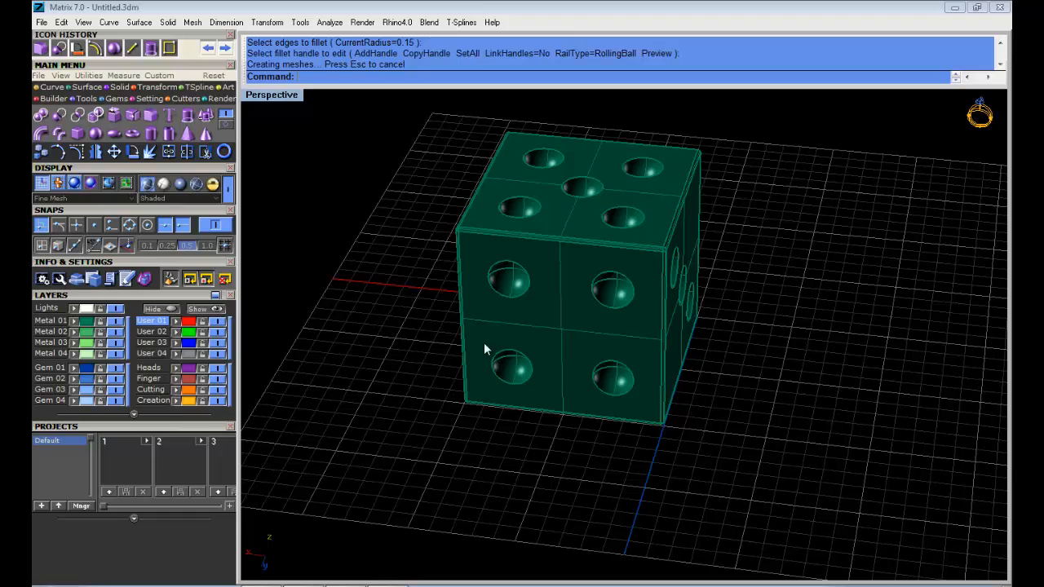
{"action": "right_click_drag", "start_coordinate": [687, 266], "coordinate": [636, 318]}
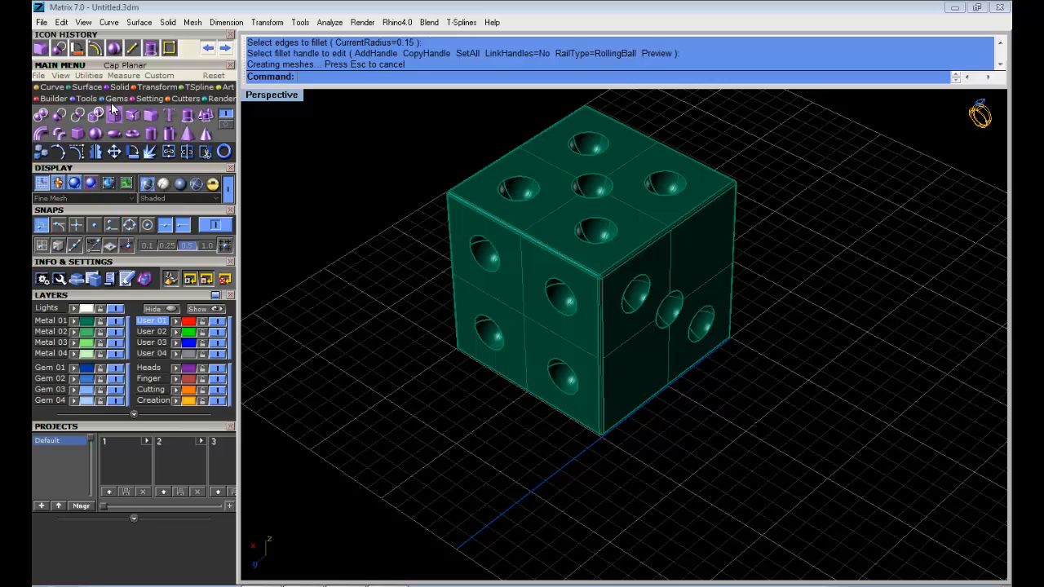
{"action": "left_click", "coordinate": [79, 134]}
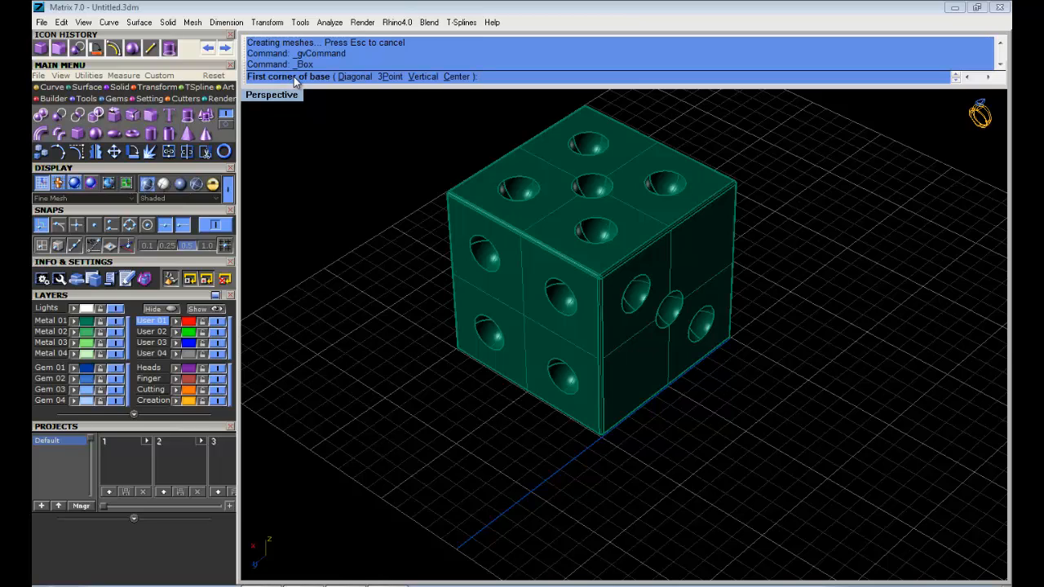
{"action": "type", "text": "0"}
{"action": "key", "text": "Return"}
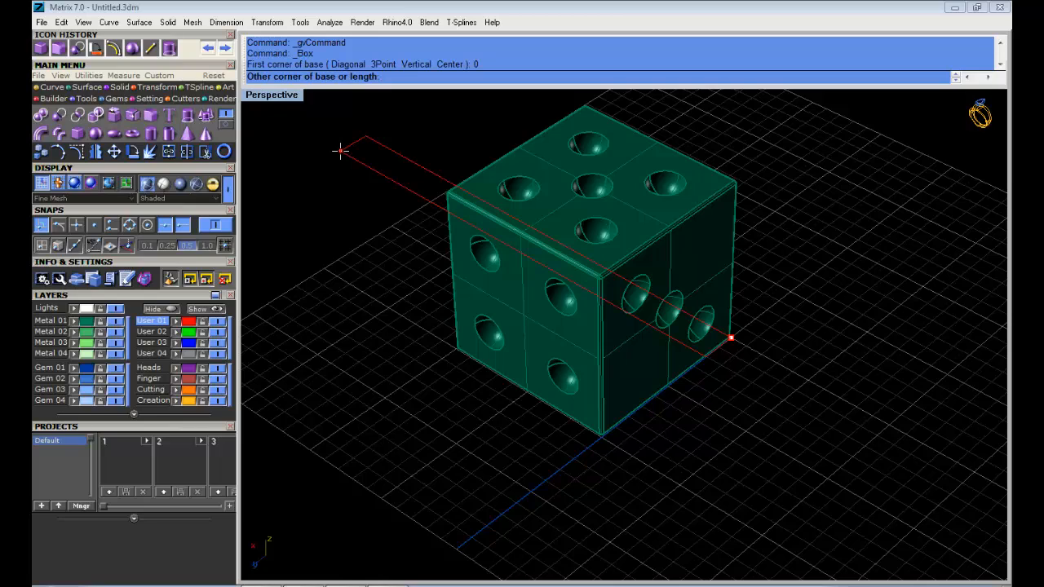
{"action": "key", "text": "Return"}
{"action": "type", "text": "1"}
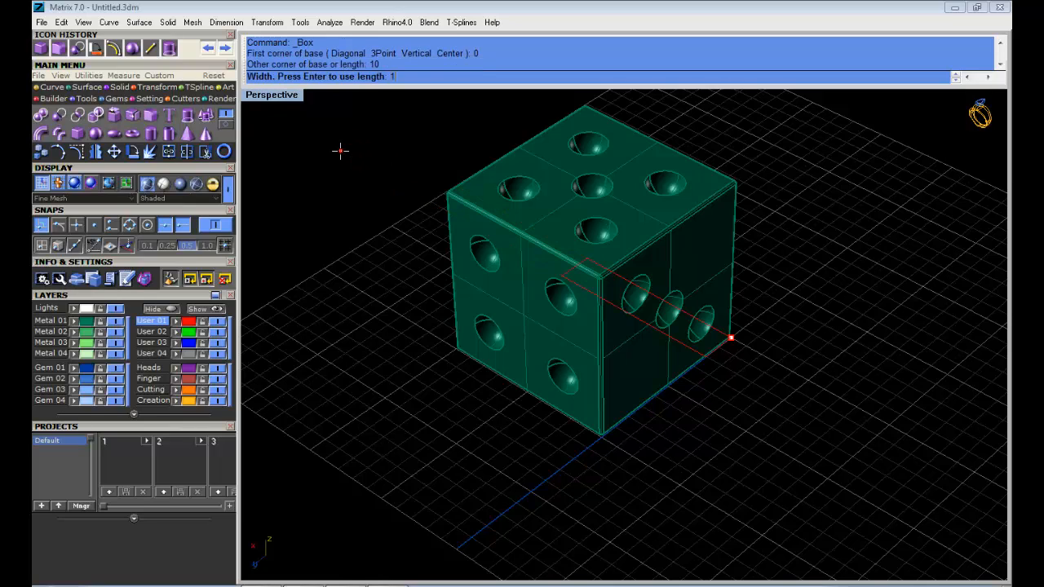
{"action": "type", "text": "0"}
{"action": "key", "text": "Return"}
{"action": "type", "text": "1"}
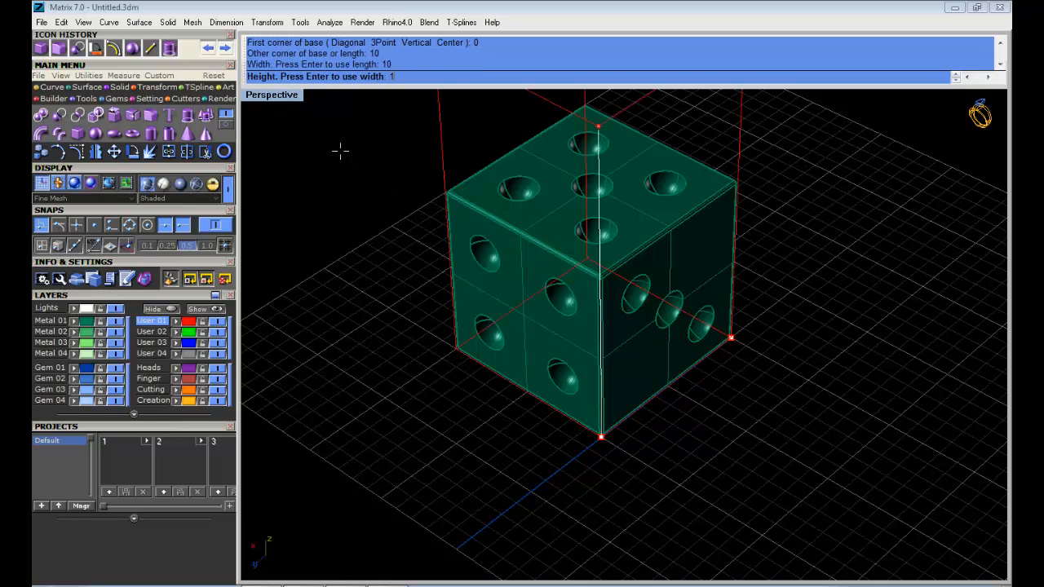
{"action": "type", "text": "0"}
{"action": "key", "text": "Return"}
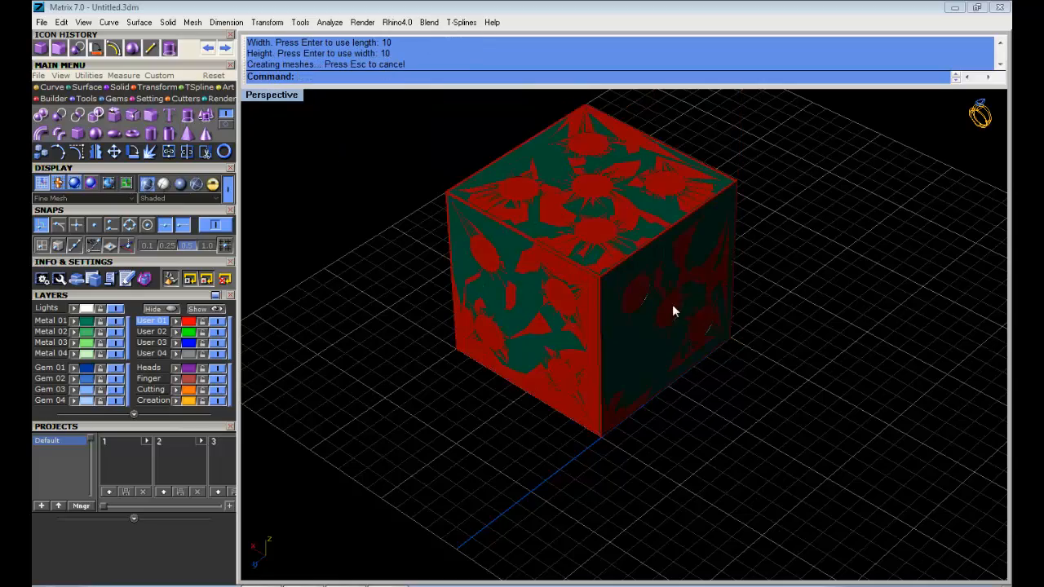
Examine how the new box overlaps the filleted die at its faces, corners and edges from several sides.
{"action": "right_click_drag", "start_coordinate": [673, 306], "coordinate": [597, 197]}
{"action": "scroll", "coordinate": [597, 197], "scroll_direction": "up", "scroll_amount": 5}
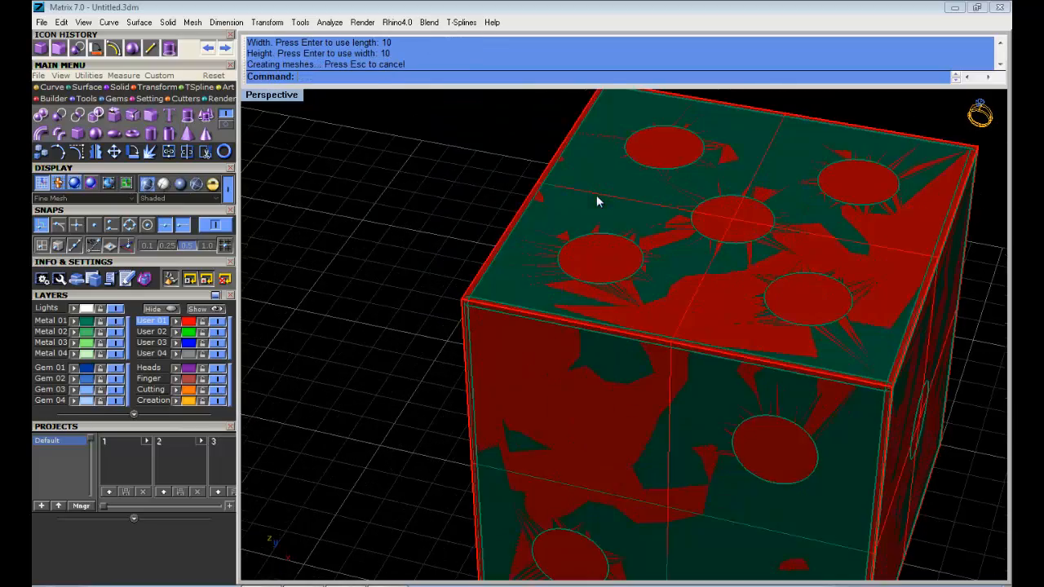
{"action": "scroll", "coordinate": [602, 326], "scroll_direction": "down", "scroll_amount": 3}
{"action": "right_click_drag", "start_coordinate": [602, 323], "coordinate": [517, 292]}
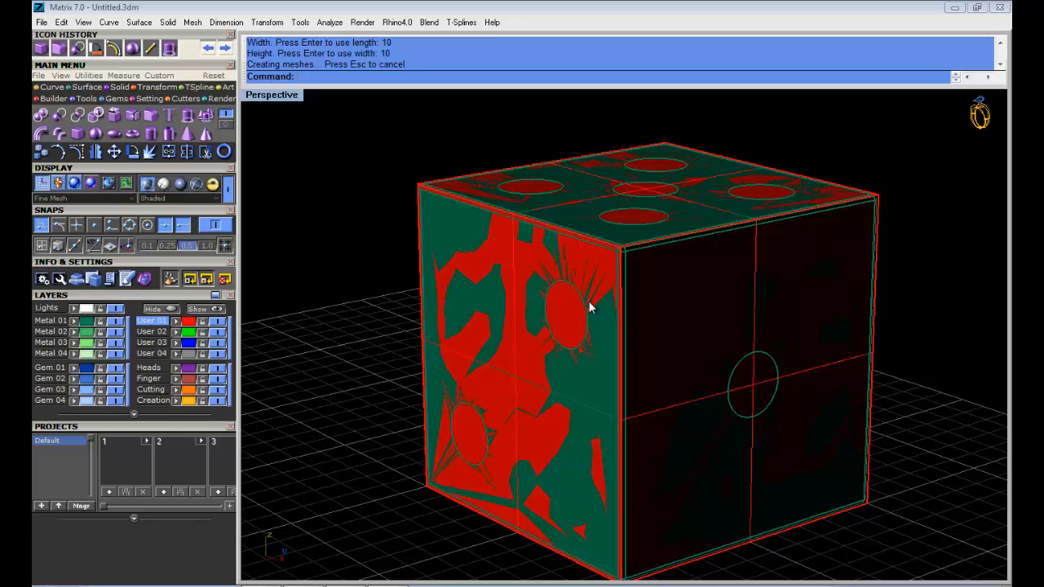
{"action": "right_click_drag", "start_coordinate": [591, 305], "coordinate": [663, 320]}
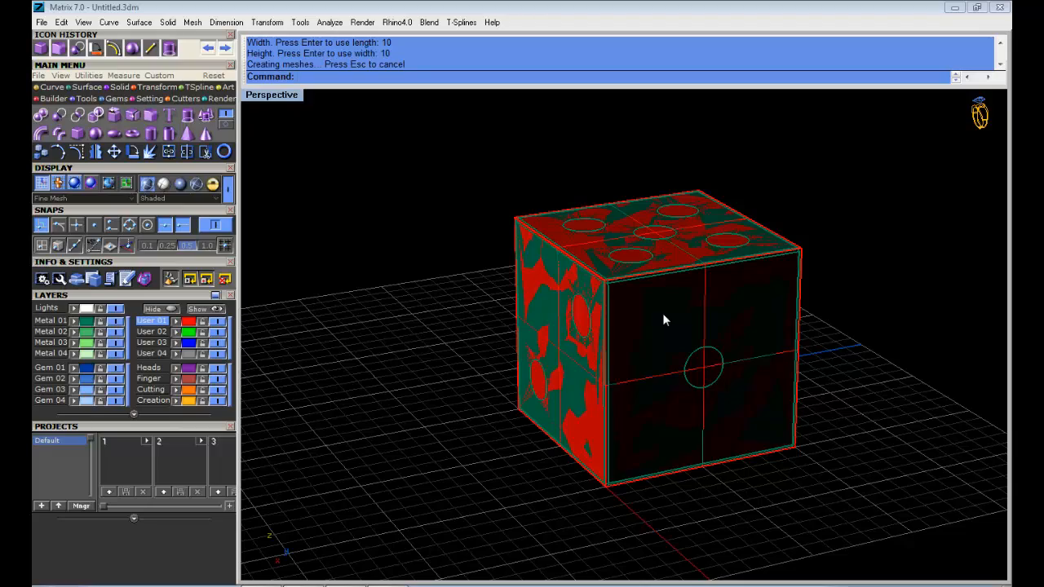
{"action": "mouse_move", "coordinate": [663, 320]}
{"action": "right_mouse_down"}
{"action": "mouse_move", "coordinate": [553, 322]}
{"action": "mouse_move", "coordinate": [470, 283]}
{"action": "mouse_move", "coordinate": [587, 272]}
{"action": "mouse_move", "coordinate": [527, 209]}
{"action": "mouse_move", "coordinate": [613, 253]}
{"action": "mouse_move", "coordinate": [554, 274]}
{"action": "mouse_move", "coordinate": [315, 252]}
{"action": "mouse_move", "coordinate": [505, 261]}
{"action": "right_mouse_up"}
{"action": "scroll", "coordinate": [404, 248], "scroll_direction": "up", "scroll_amount": 7}
{"action": "left_click", "coordinate": [438, 235]}
{"action": "scroll", "coordinate": [439, 236], "scroll_direction": "down", "scroll_amount": 7}
{"action": "scroll", "coordinate": [530, 215], "scroll_direction": "up", "scroll_amount": 7}
{"action": "left_click", "coordinate": [531, 214]}
{"action": "scroll", "coordinate": [532, 216], "scroll_direction": "down", "scroll_amount": 7}
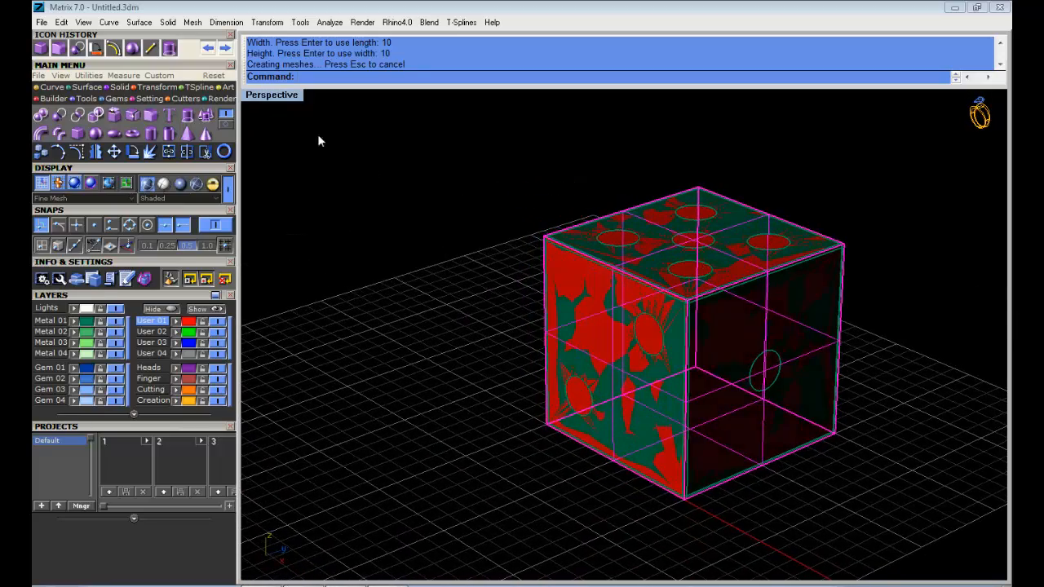
{"action": "scroll", "coordinate": [359, 150], "scroll_direction": "down", "scroll_amount": 4}
{"action": "right_click_drag", "start_coordinate": [412, 172], "coordinate": [488, 184]}
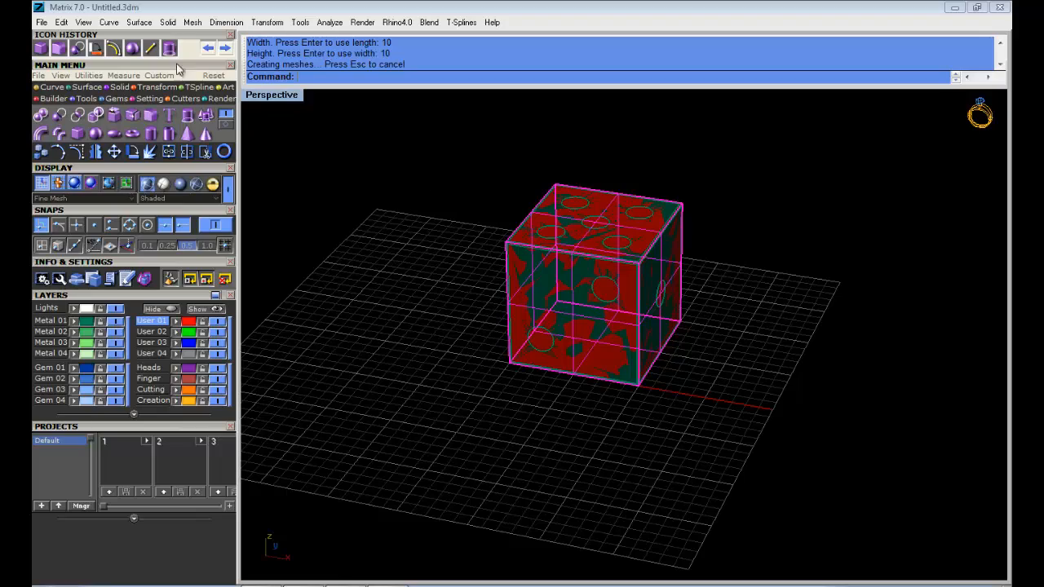
{"action": "right_click_drag", "start_coordinate": [576, 295], "coordinate": [412, 249]}
{"action": "scroll", "coordinate": [567, 230], "scroll_direction": "up", "scroll_amount": 4}
{"action": "right_click_drag", "start_coordinate": [574, 234], "coordinate": [509, 253]}
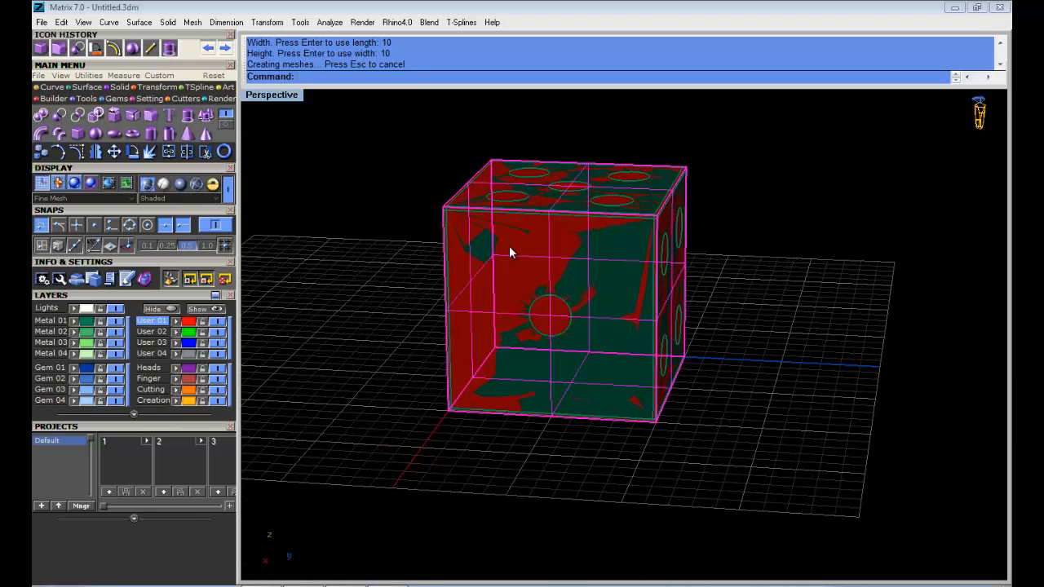
{"action": "left_click", "coordinate": [375, 143]}
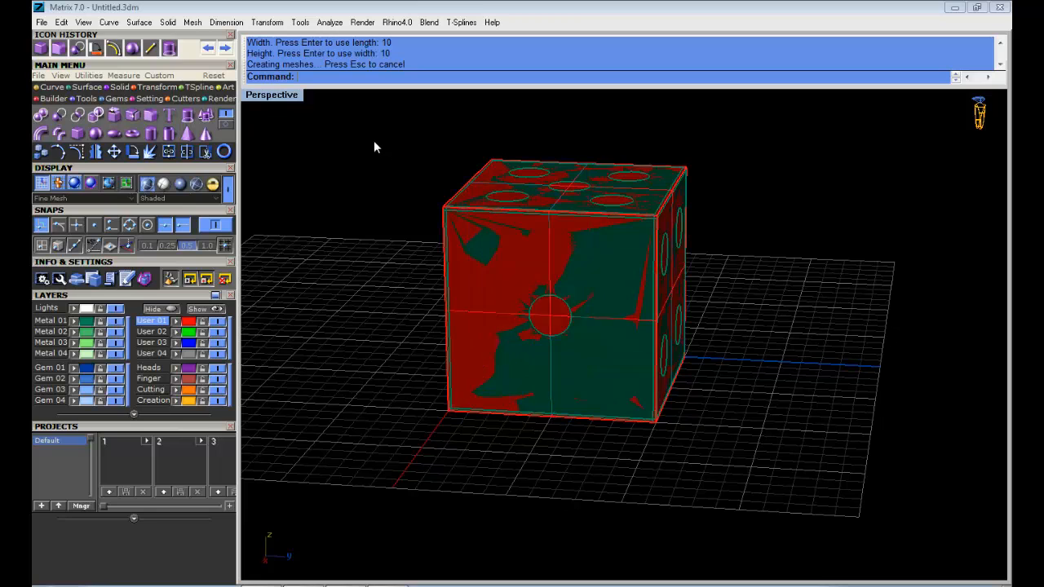
Hide the Metal 01 layer to isolate the box and check it by selecting and deselecting it.
{"action": "left_click", "coordinate": [117, 325]}
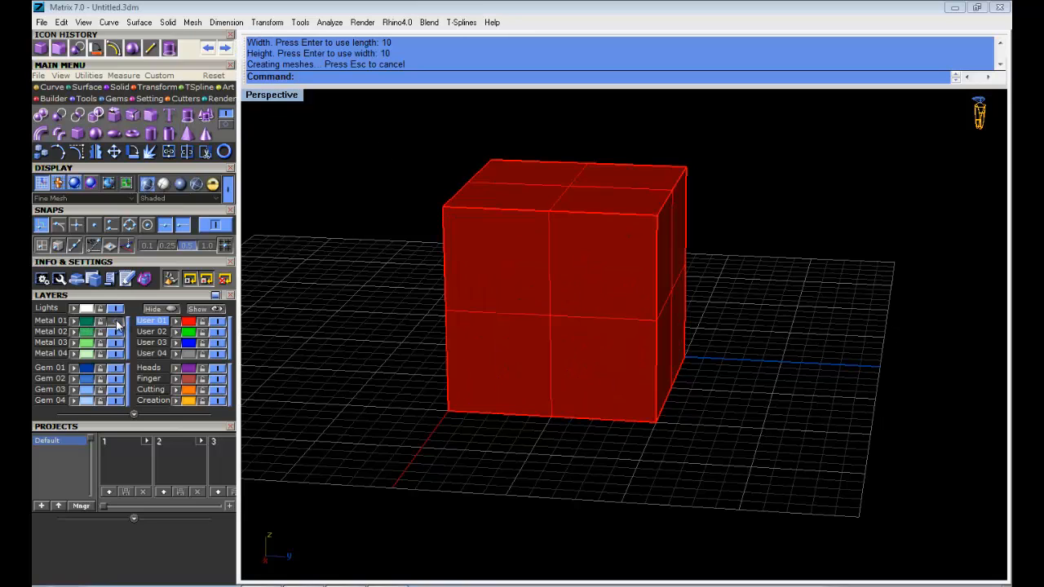
{"action": "right_click_drag", "start_coordinate": [564, 279], "coordinate": [638, 270]}
{"action": "right_click_drag", "start_coordinate": [655, 315], "coordinate": [598, 306]}
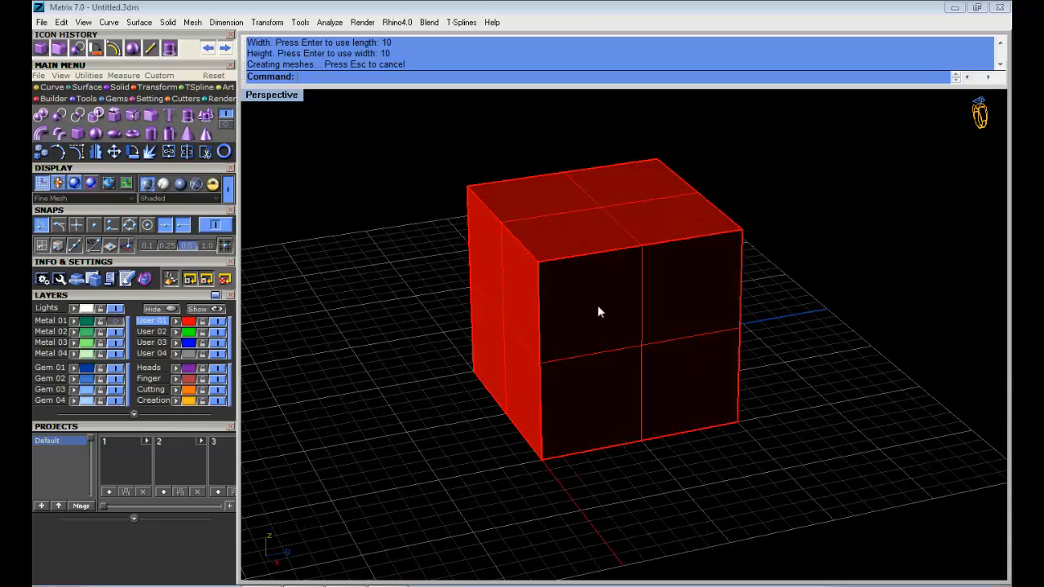
{"action": "scroll", "coordinate": [513, 263], "scroll_direction": "up", "scroll_amount": 2}
{"action": "left_click", "coordinate": [513, 263]}
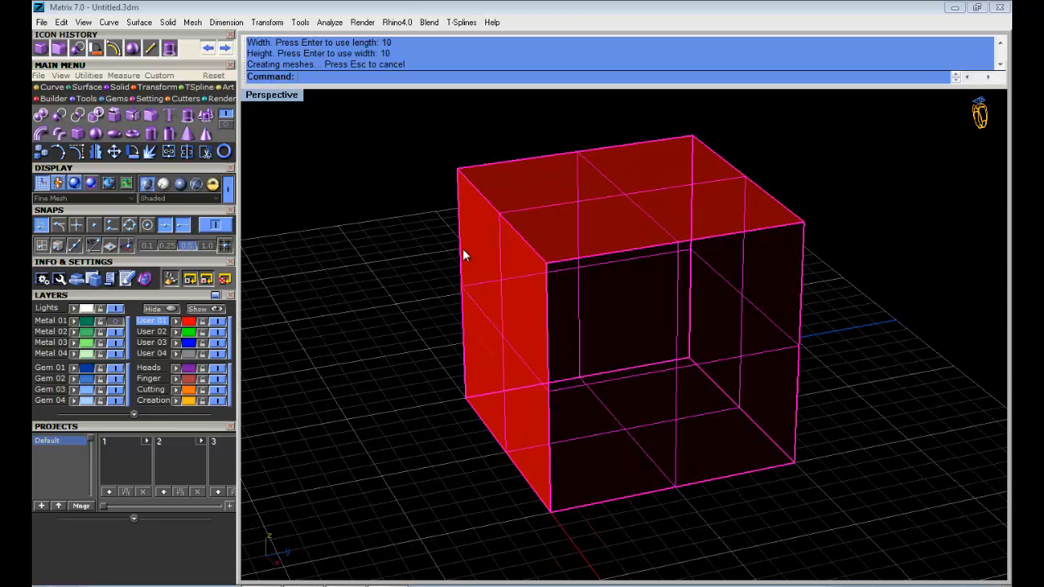
{"action": "left_click", "coordinate": [354, 184]}
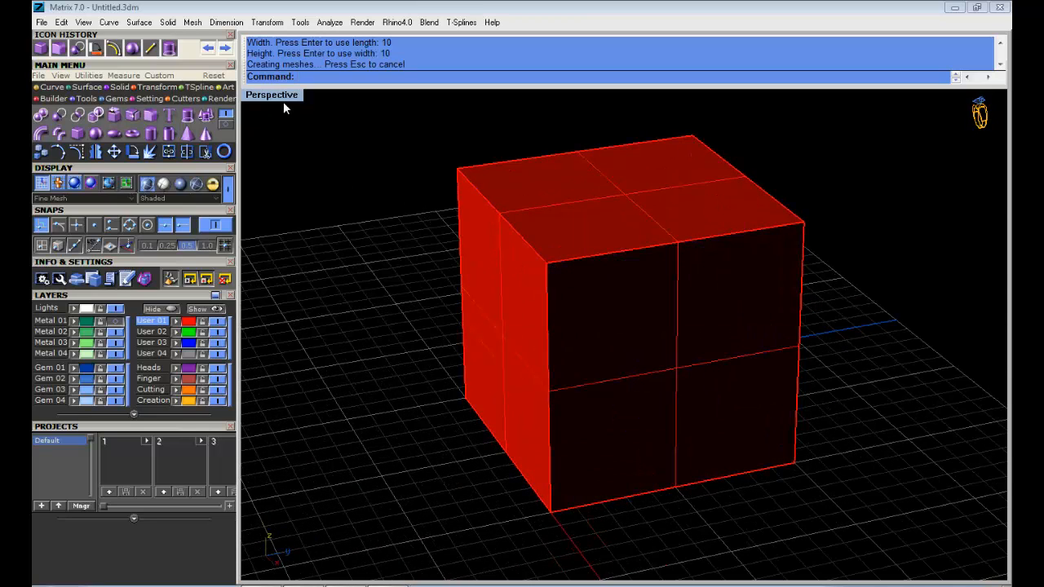
Switch the perspective view to the Ghosted display mode.
{"action": "left_click", "coordinate": [217, 199]}
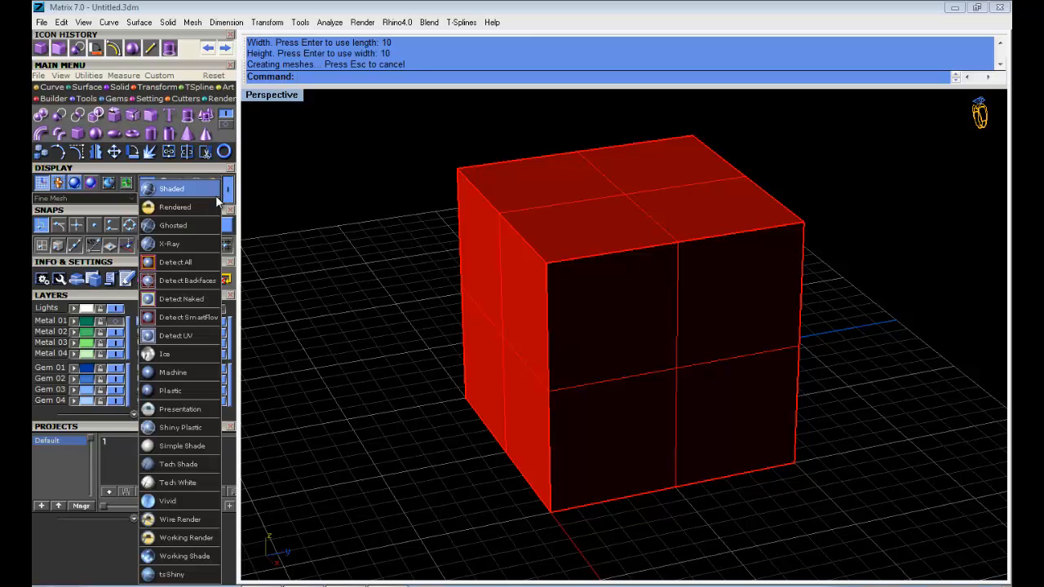
{"action": "left_click", "coordinate": [173, 226]}
{"action": "right_click_drag", "start_coordinate": [762, 362], "coordinate": [857, 410]}
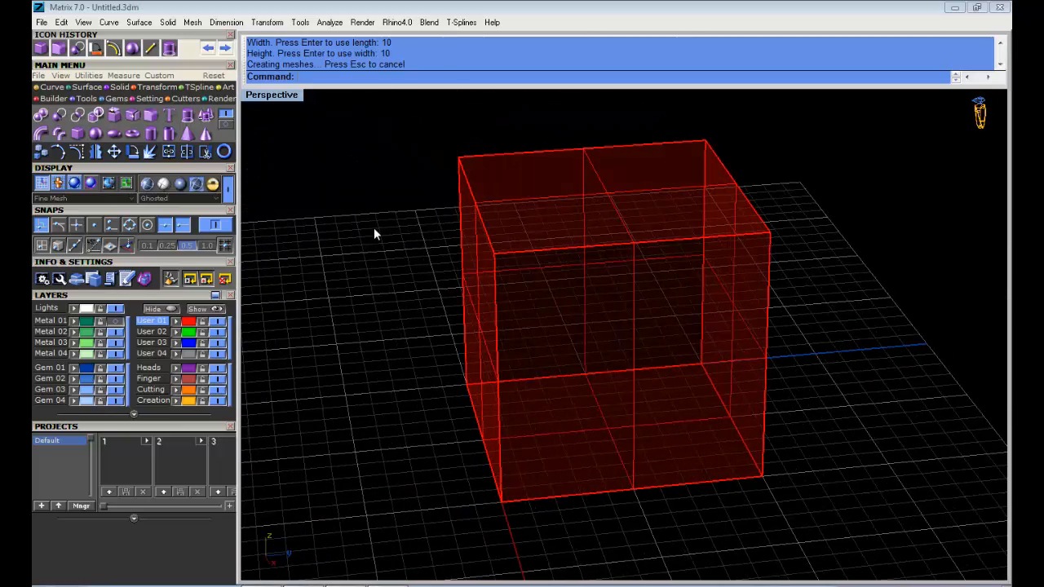
Draw a diagonal line through the box from an upper corner to the opposite lower corner.
{"action": "left_click", "coordinate": [49, 88]}
{"action": "left_click", "coordinate": [60, 115]}
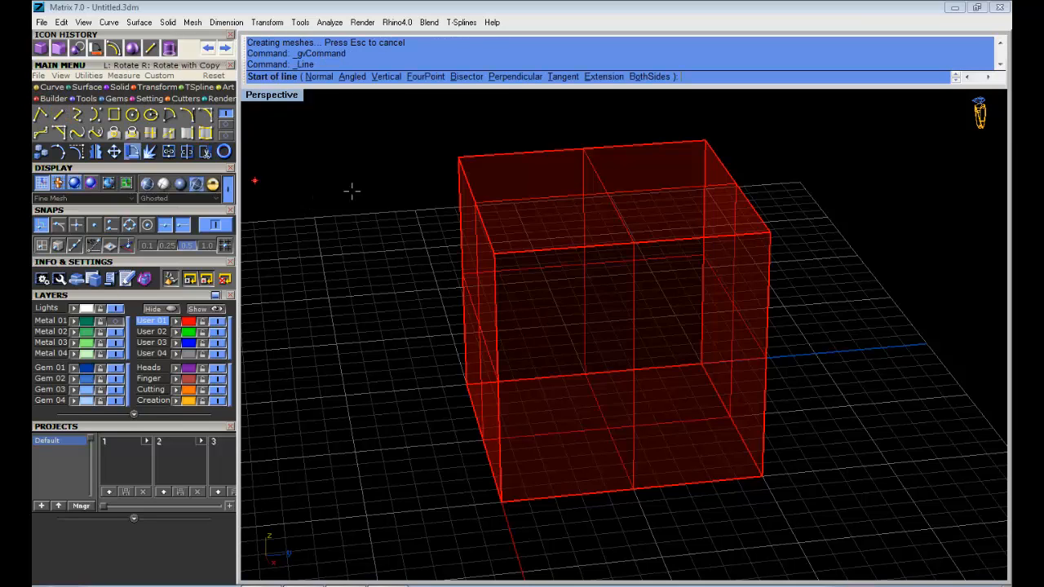
{"action": "left_click", "coordinate": [461, 156]}
{"action": "right_click_drag", "start_coordinate": [702, 400], "coordinate": [650, 486]}
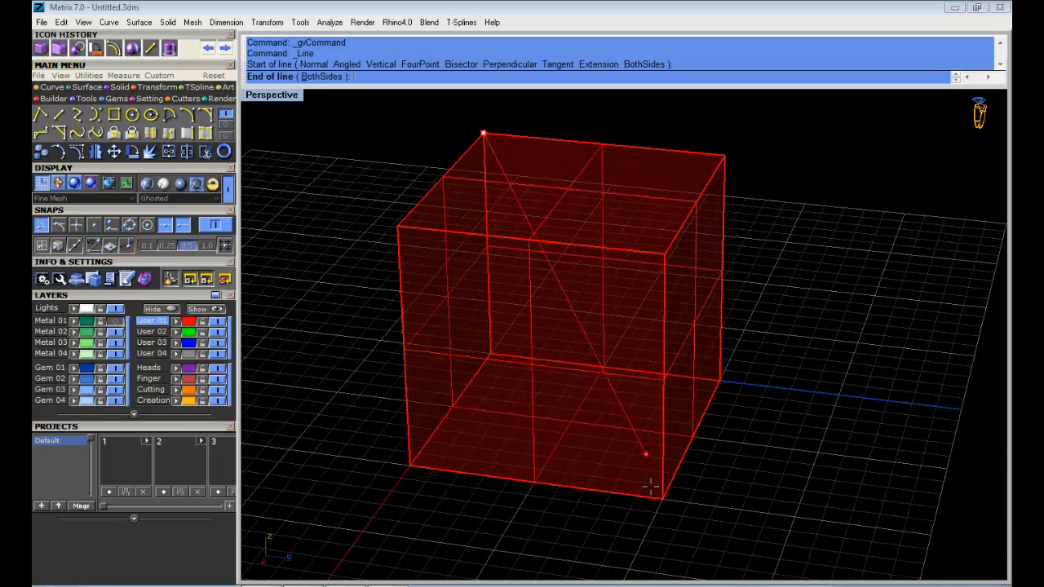
{"action": "left_click", "coordinate": [664, 499]}
{"action": "right_click", "coordinate": [767, 338]}
{"action": "scroll", "coordinate": [783, 323], "scroll_direction": "down", "scroll_amount": 6}
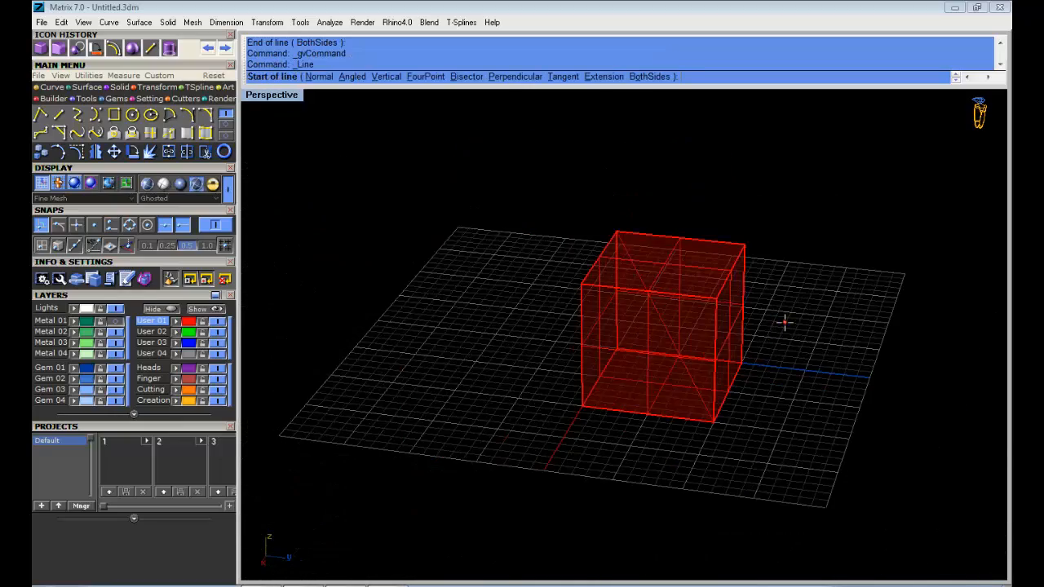
{"action": "right_click", "coordinate": [785, 323]}
Examine the diagonal inside the box from several sides and select the box.
{"action": "right_click_drag", "start_coordinate": [785, 324], "coordinate": [664, 288]}
{"action": "right_click", "coordinate": [640, 271]}
{"action": "right_click", "coordinate": [642, 248]}
{"action": "scroll", "coordinate": [643, 247], "scroll_direction": "up", "scroll_amount": 6}
{"action": "right_click_drag", "start_coordinate": [643, 248], "coordinate": [616, 299]}
{"action": "scroll", "coordinate": [670, 312], "scroll_direction": "down", "scroll_amount": 4}
{"action": "right_click_drag", "start_coordinate": [684, 313], "coordinate": [565, 249]}
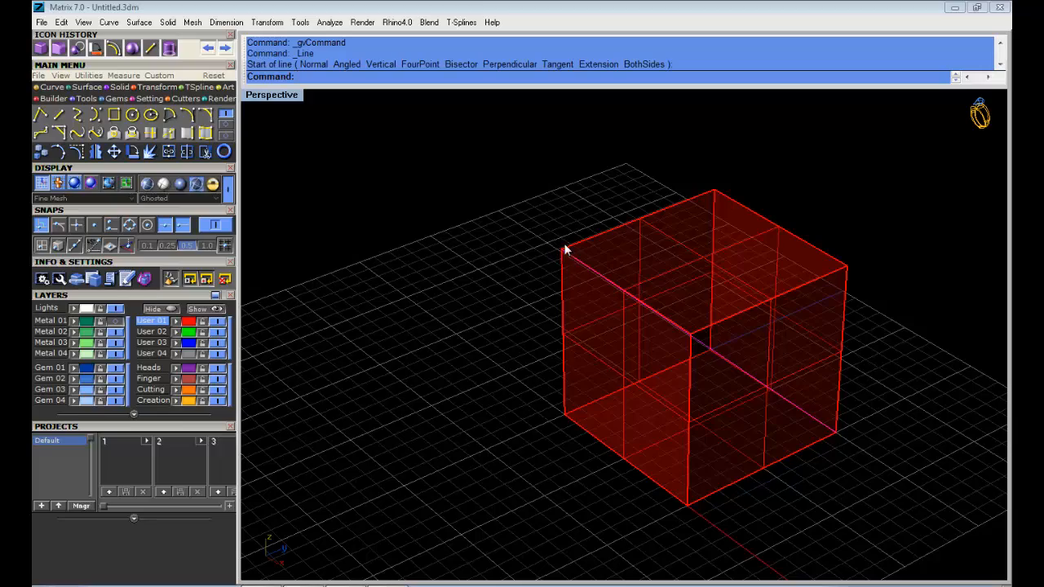
{"action": "right_click_drag", "start_coordinate": [848, 441], "coordinate": [742, 361]}
{"action": "mouse_move", "coordinate": [728, 210]}
{"action": "right_mouse_down"}
{"action": "mouse_move", "coordinate": [776, 249]}
{"action": "mouse_move", "coordinate": [617, 211]}
{"action": "right_mouse_up"}
{"action": "scroll", "coordinate": [617, 211], "scroll_direction": "up", "scroll_amount": 2}
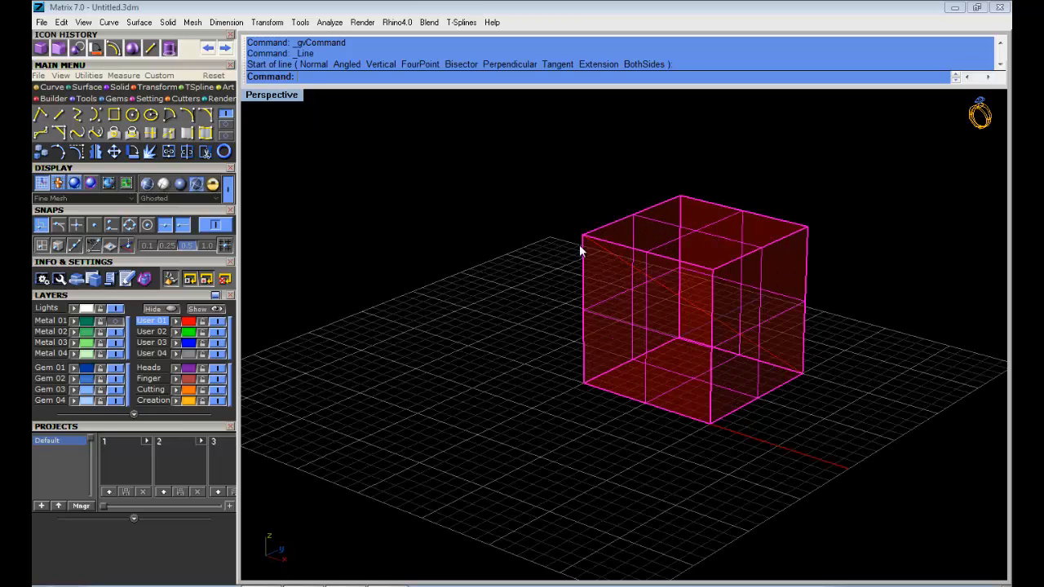
Scale the box down uniformly about the midpoint of its diagonal line, picking two reference points outside it.
{"action": "left_click", "coordinate": [148, 89]}
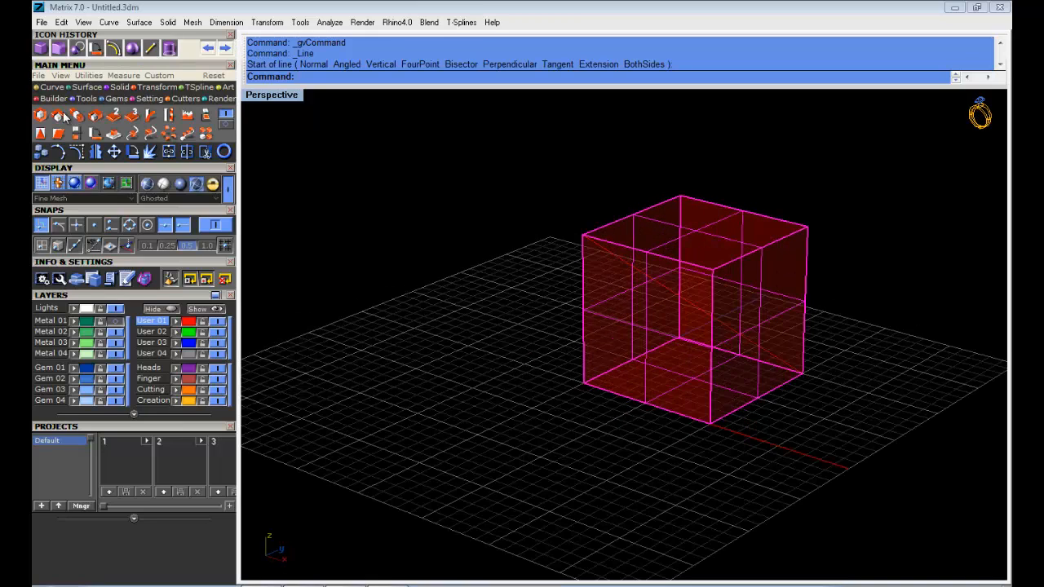
{"action": "left_click", "coordinate": [41, 115]}
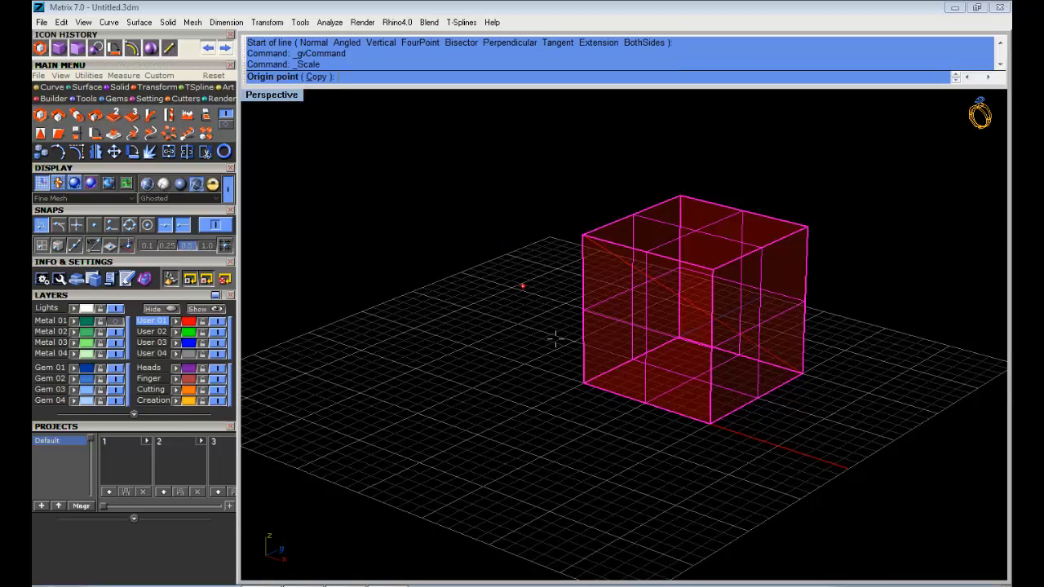
{"action": "right_click_drag", "start_coordinate": [556, 337], "coordinate": [720, 346]}
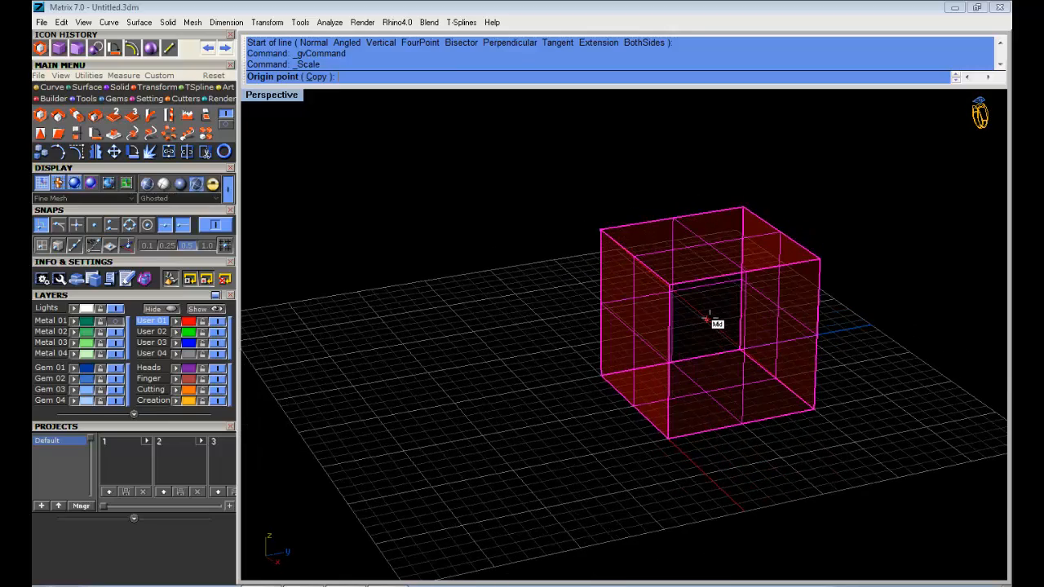
{"action": "scroll", "coordinate": [706, 320], "scroll_direction": "up", "scroll_amount": 2}
{"action": "left_click", "coordinate": [707, 319]}
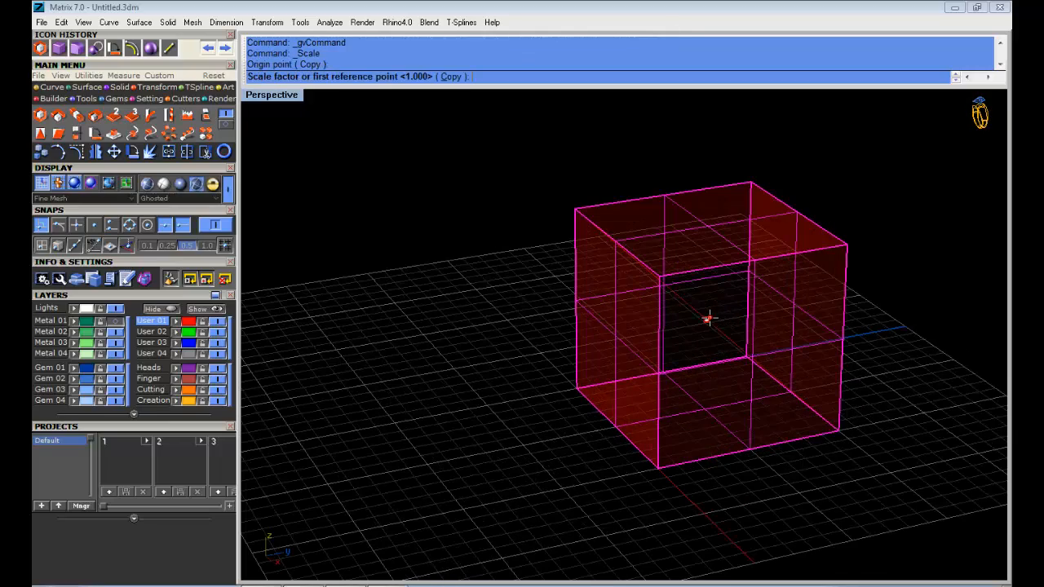
{"action": "scroll", "coordinate": [697, 302], "scroll_direction": "down", "scroll_amount": 3}
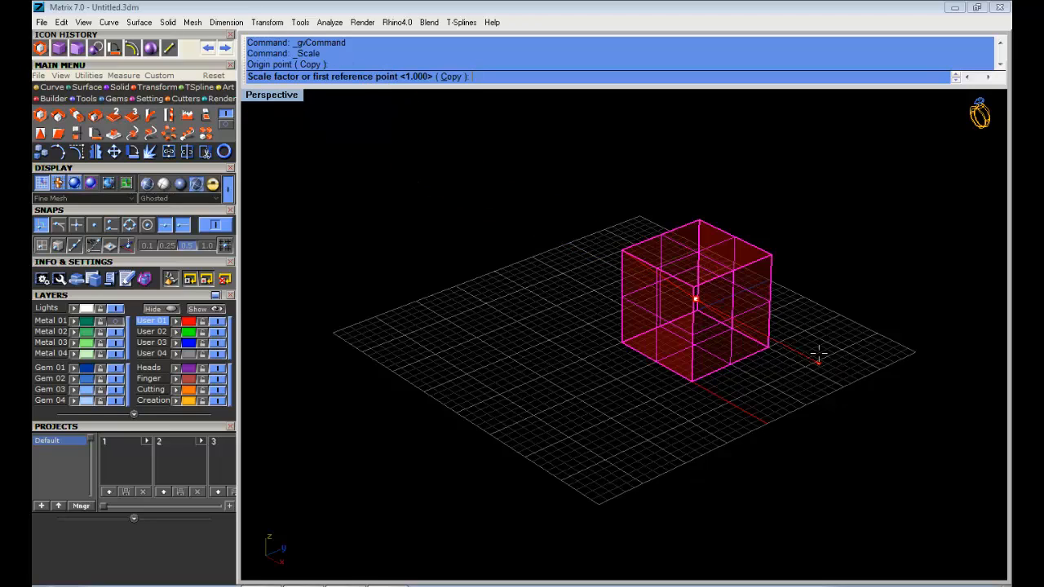
{"action": "right_click_drag", "start_coordinate": [818, 352], "coordinate": [613, 355], "text": "shift"}
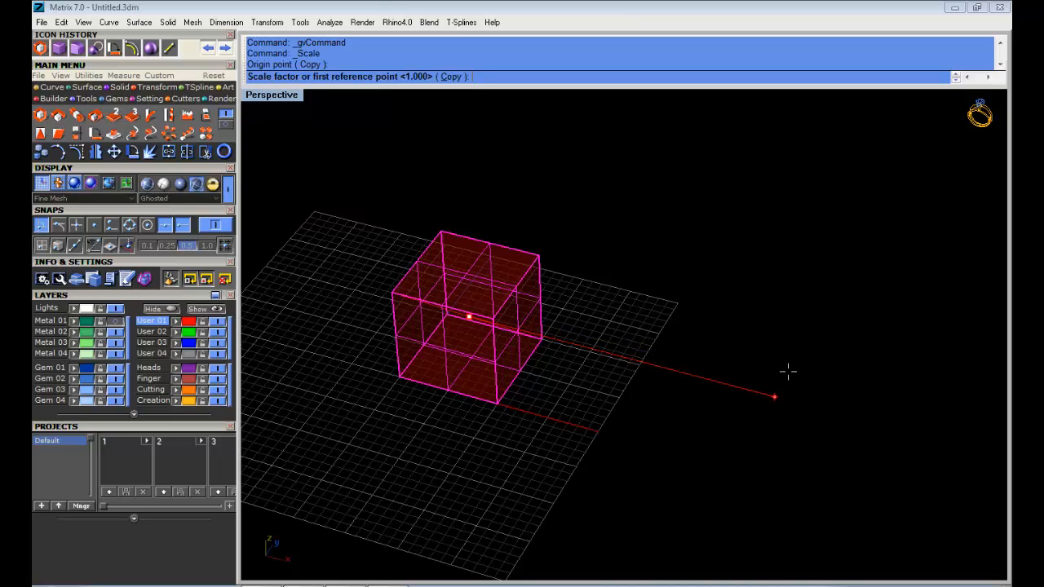
{"action": "left_click", "coordinate": [788, 372]}
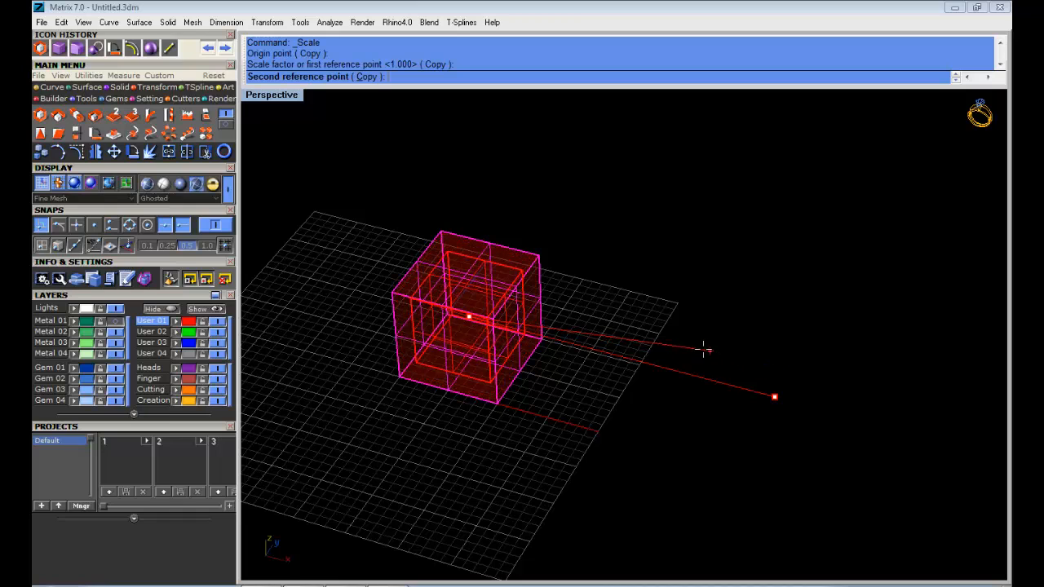
{"action": "left_click", "coordinate": [629, 356]}
{"action": "right_click_drag", "start_coordinate": [629, 361], "coordinate": [506, 237]}
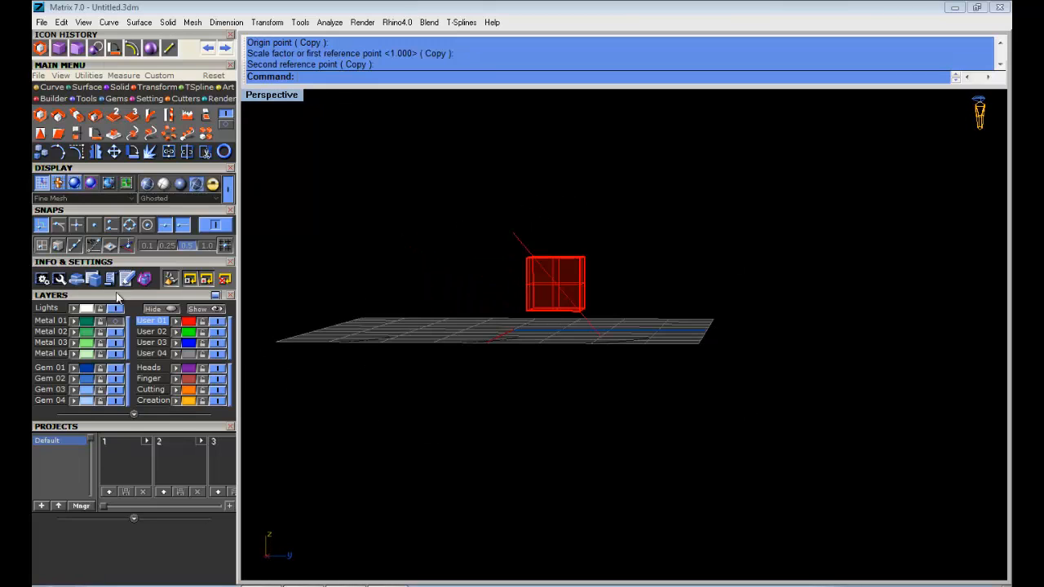
Show the Metal 01 layer again and examine the clearance between the reduced box and the die's pips.
{"action": "left_click", "coordinate": [121, 321]}
{"action": "right_click_drag", "start_coordinate": [661, 237], "coordinate": [637, 331]}
{"action": "scroll", "coordinate": [496, 260], "scroll_direction": "up", "scroll_amount": 3}
{"action": "scroll", "coordinate": [500, 278], "scroll_direction": "up", "scroll_amount": 4}
{"action": "left_click", "coordinate": [513, 252]}
{"action": "scroll", "coordinate": [532, 258], "scroll_direction": "down", "scroll_amount": 6}
{"action": "key", "text": "Escape"}
{"action": "scroll", "coordinate": [461, 292], "scroll_direction": "up", "scroll_amount": 3}
{"action": "right_click_drag", "start_coordinate": [462, 291], "coordinate": [462, 257]}
{"action": "scroll", "coordinate": [593, 277], "scroll_direction": "up", "scroll_amount": 5}
{"action": "scroll", "coordinate": [536, 265], "scroll_direction": "down", "scroll_amount": 2}
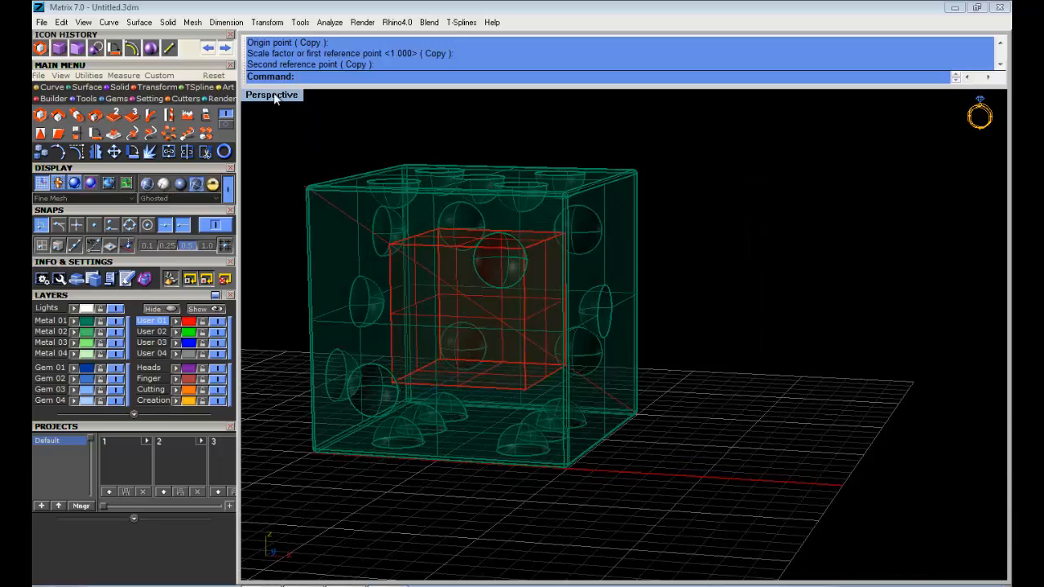
Return the perspective view to shaded display and view the die from another side.
{"action": "right_click", "coordinate": [277, 96]}
{"action": "left_click", "coordinate": [290, 57]}
{"action": "right_click_drag", "start_coordinate": [571, 252], "coordinate": [617, 245]}
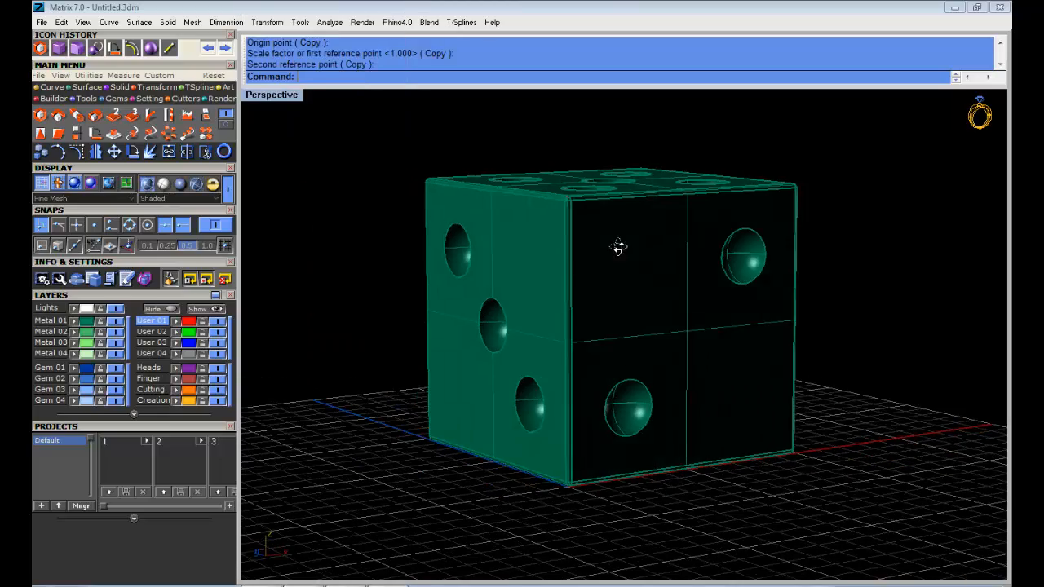
{"action": "mouse_move", "coordinate": [672, 196]}
{"action": "right_mouse_down"}
{"action": "mouse_move", "coordinate": [531, 210]}
{"action": "mouse_move", "coordinate": [329, 93]}
{"action": "mouse_move", "coordinate": [593, 180]}
{"action": "right_mouse_up"}
{"action": "right_click_drag", "start_coordinate": [658, 197], "coordinate": [466, 245]}
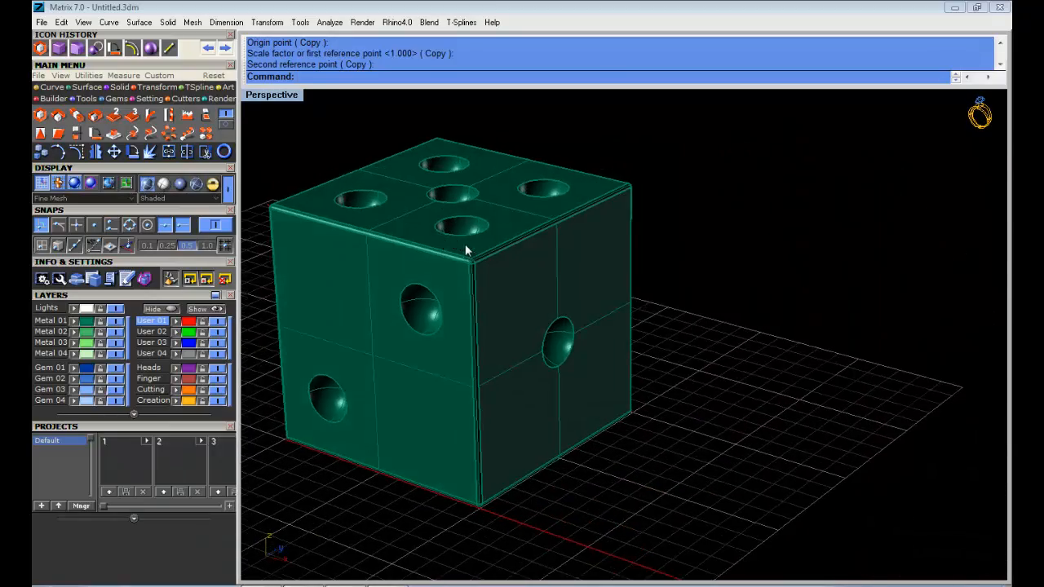
{"action": "scroll", "coordinate": [468, 245], "scroll_direction": "down", "scroll_amount": 2}
{"action": "right_click_drag", "start_coordinate": [290, 227], "coordinate": [369, 235]}
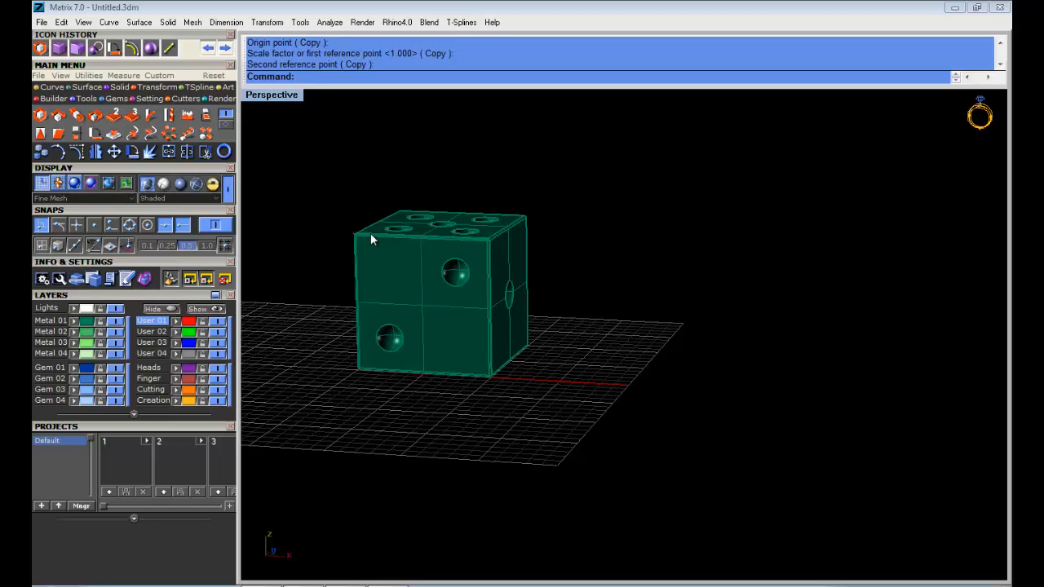
Move the reduced inner box onto the User 02 layer and deselect it in the four-view layout.
{"action": "double_click", "coordinate": [274, 96]}
{"action": "scroll", "coordinate": [457, 450], "scroll_direction": "up", "scroll_amount": 5}
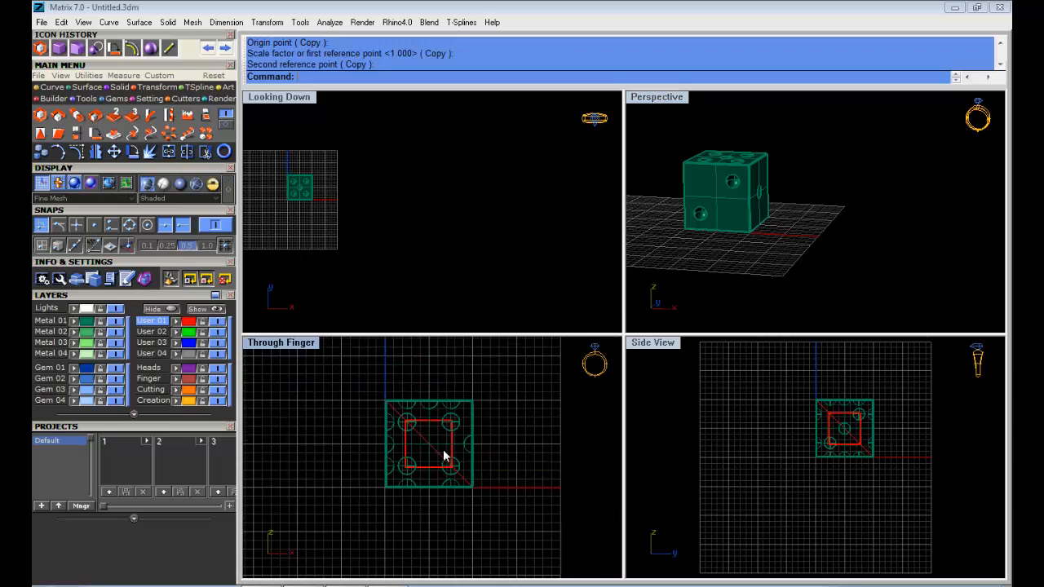
{"action": "left_click", "coordinate": [425, 418]}
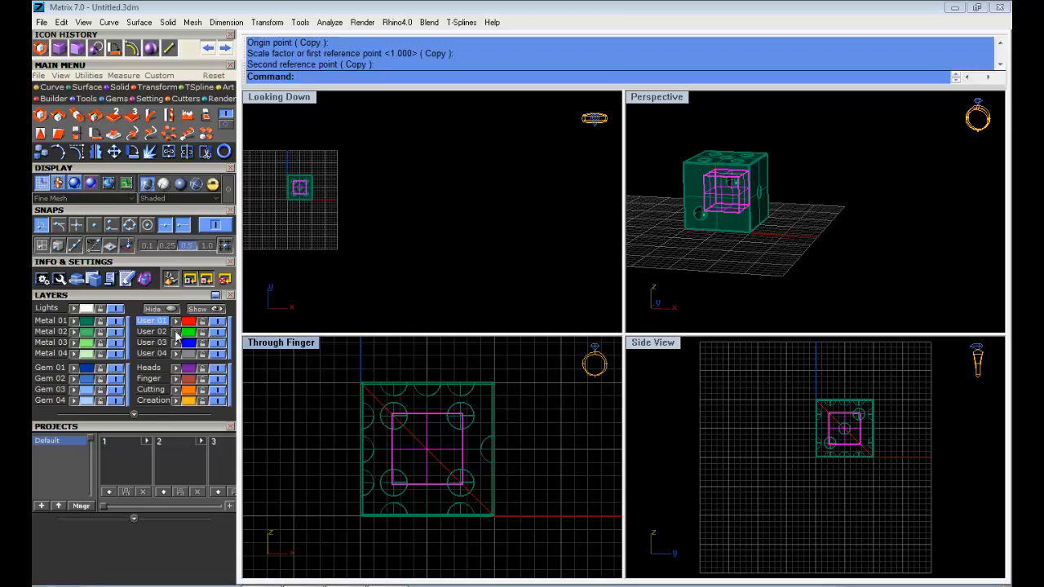
{"action": "left_click", "coordinate": [300, 401]}
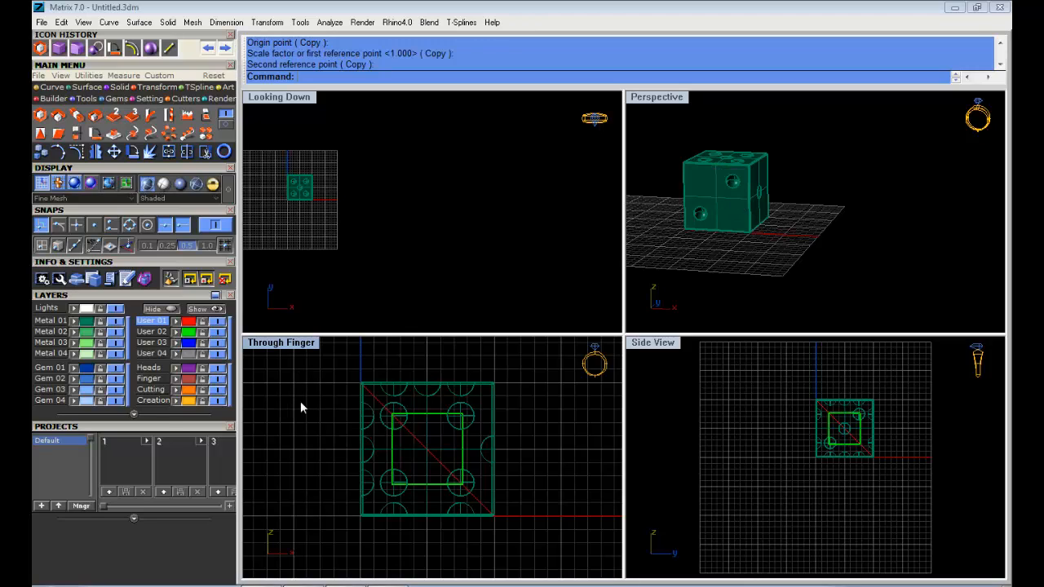
{"action": "left_click", "coordinate": [424, 418]}
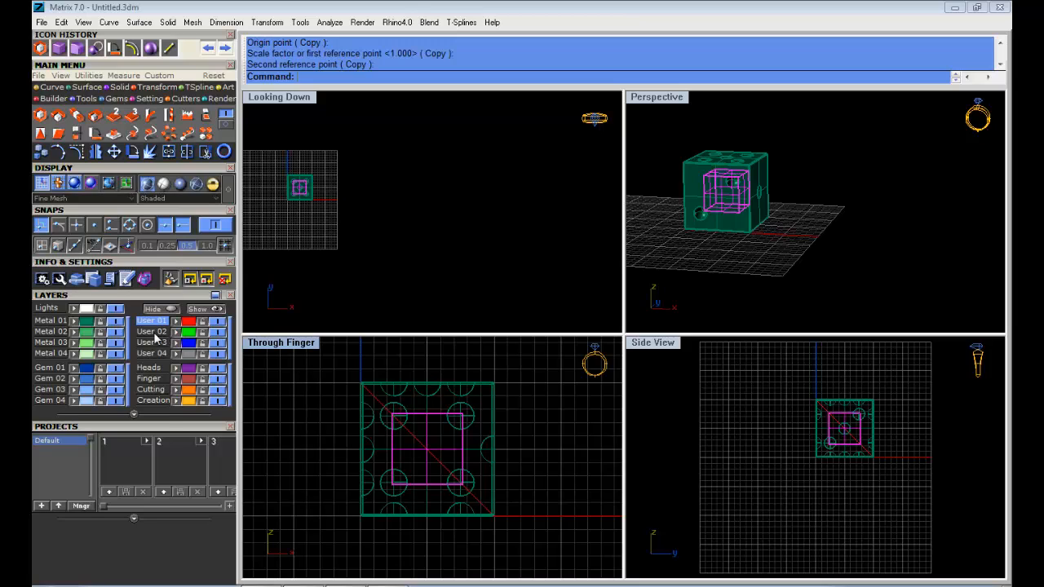
{"action": "left_click", "coordinate": [333, 428]}
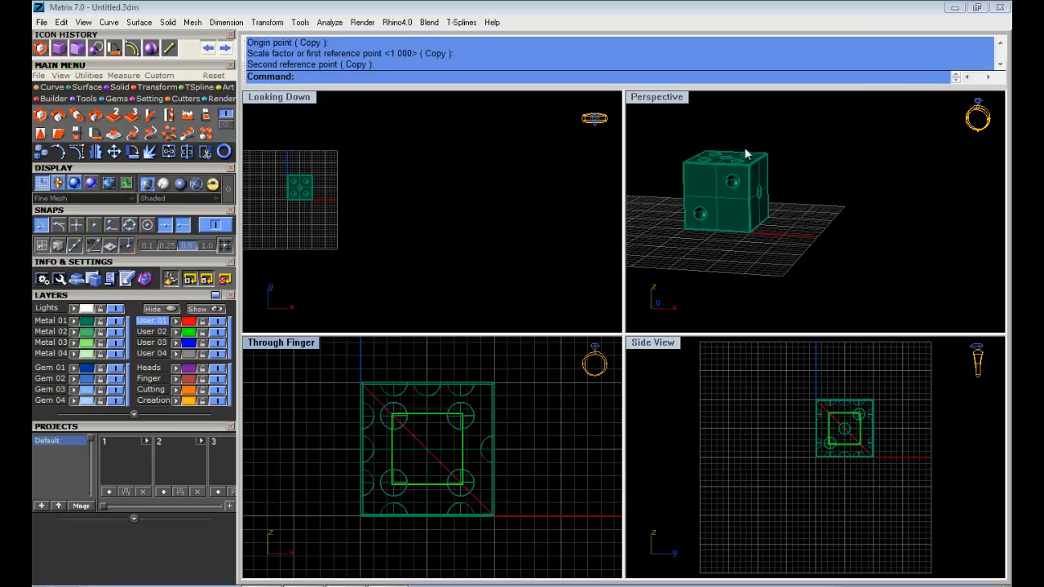
Delete the diagonal construction line running through the die.
{"action": "left_click", "coordinate": [375, 395]}
{"action": "scroll", "coordinate": [405, 391], "scroll_direction": "up", "scroll_amount": 2}
{"action": "right_click_drag", "start_coordinate": [410, 386], "coordinate": [378, 362]}
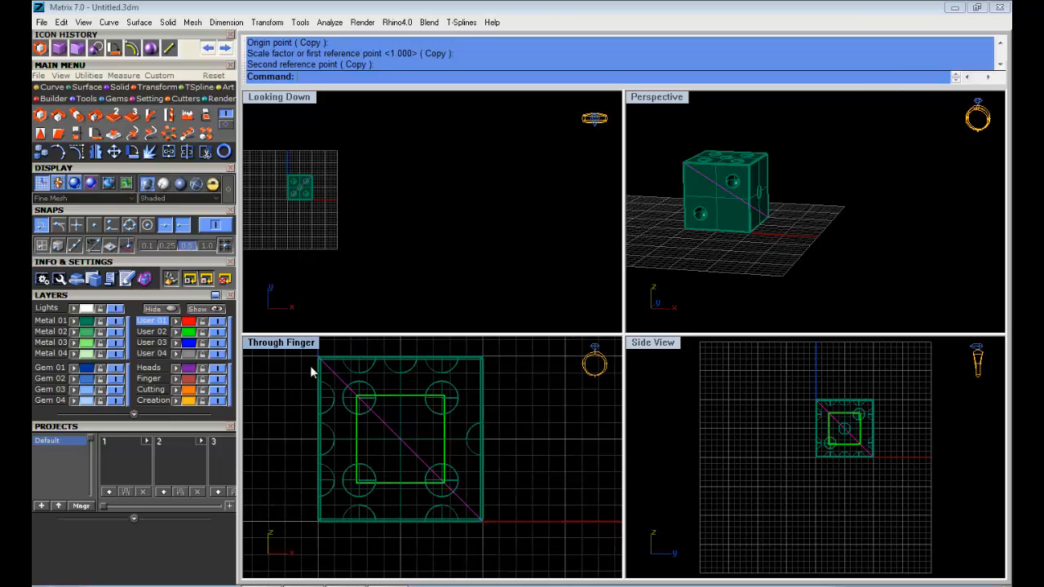
{"action": "key", "text": "Delete"}
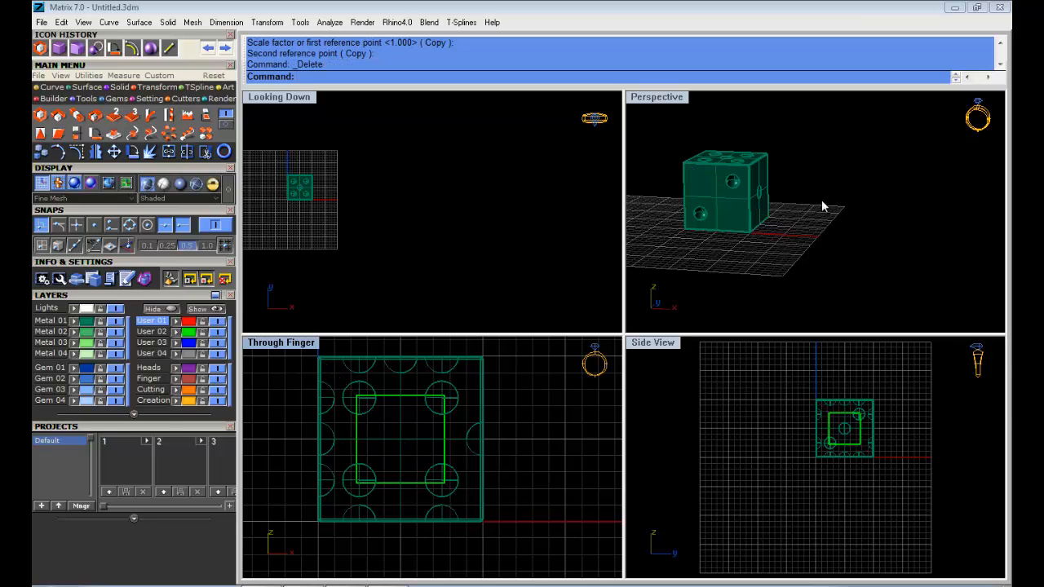
Draw a slanted straight polyline in the Through Finger view, crossing the die's middle and extending past it at both ends.
{"action": "double_click", "coordinate": [284, 344]}
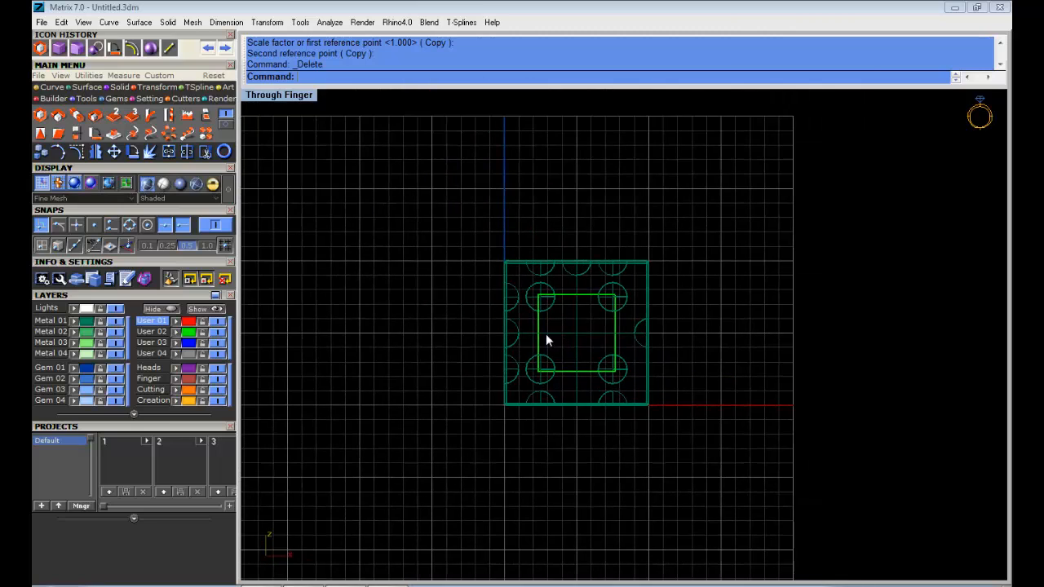
{"action": "left_click", "coordinate": [51, 87]}
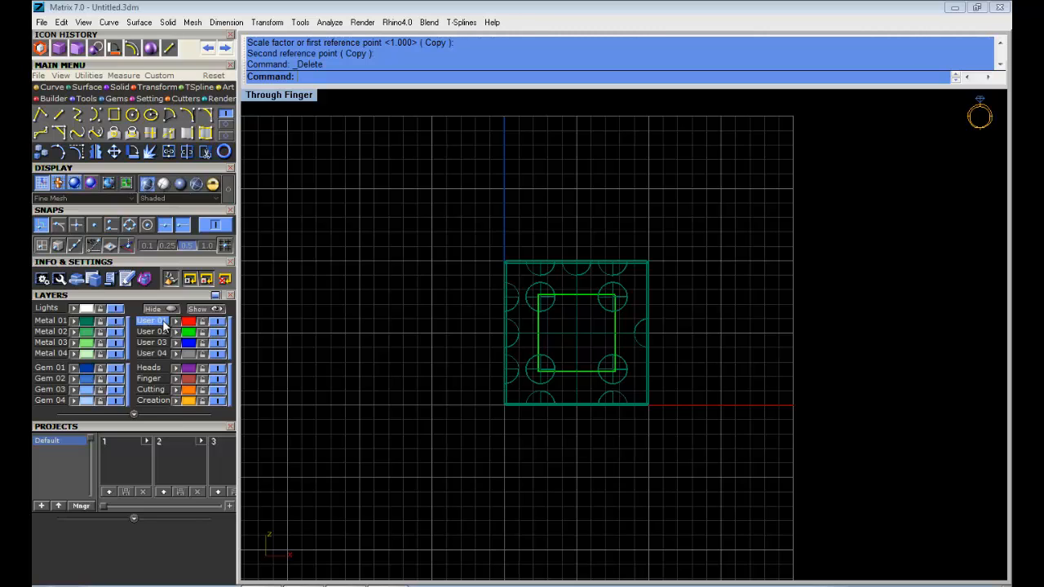
{"action": "left_click", "coordinate": [40, 114]}
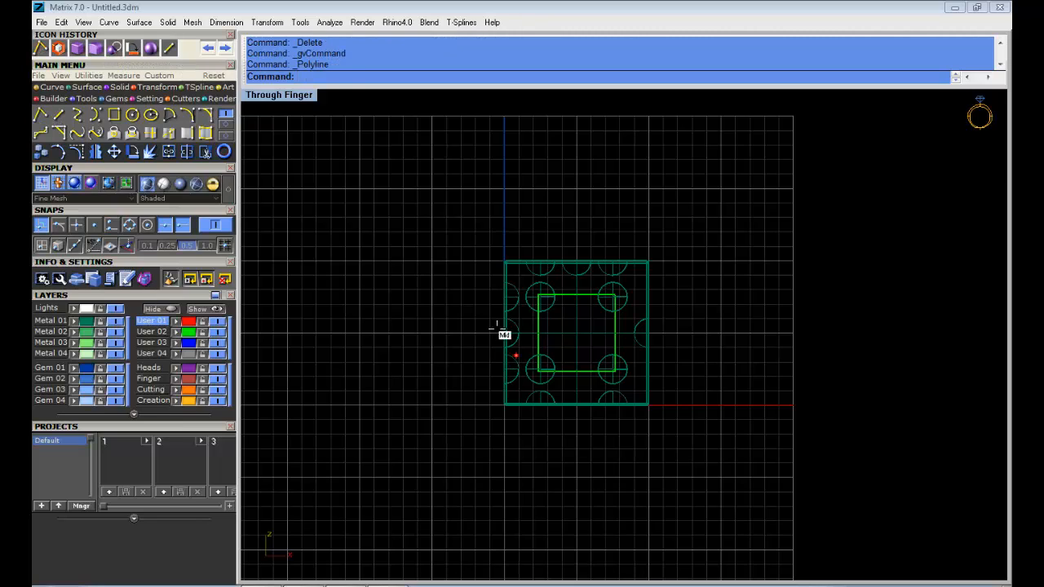
{"action": "left_click", "coordinate": [440, 303]}
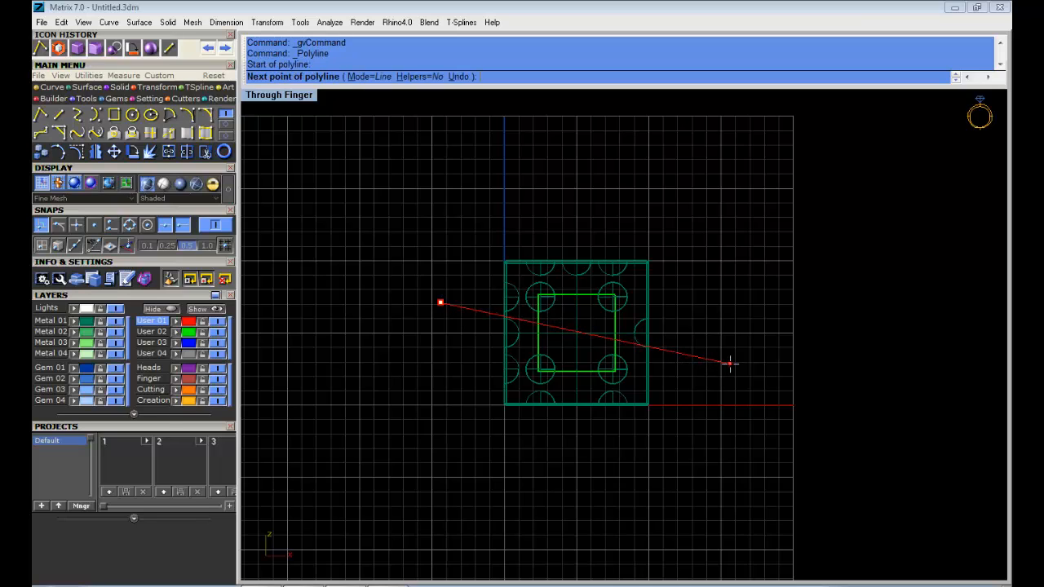
{"action": "left_click", "coordinate": [731, 363]}
{"action": "key", "text": "Return"}
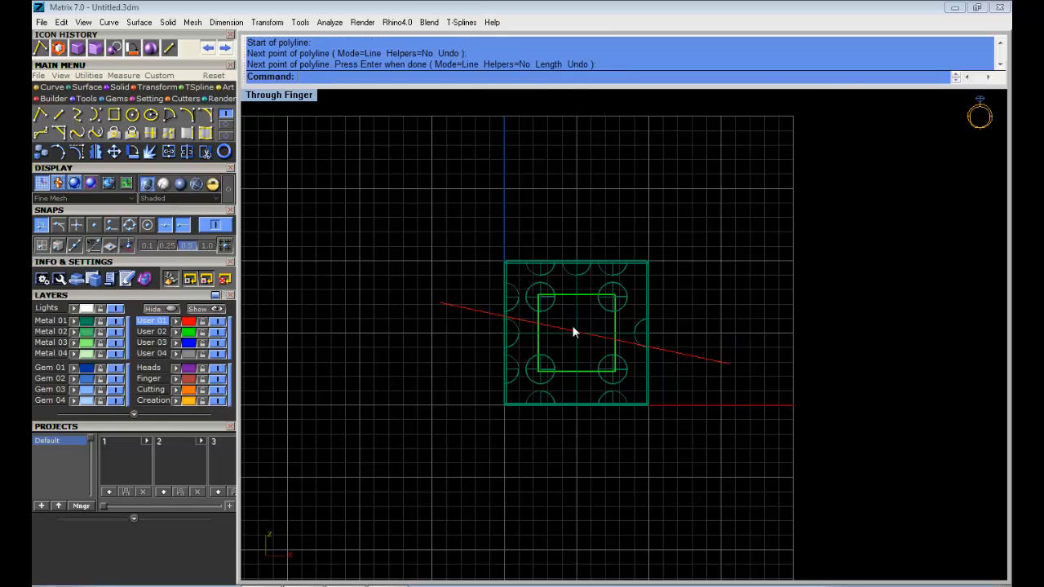
Shift the slanted line slightly so that it passes through the centre of the die in the Through Finger view.
{"action": "scroll", "coordinate": [574, 332], "scroll_direction": "up", "scroll_amount": 3}
{"action": "left_click", "coordinate": [569, 328]}
{"action": "scroll", "coordinate": [566, 328], "scroll_direction": "up", "scroll_amount": 3}
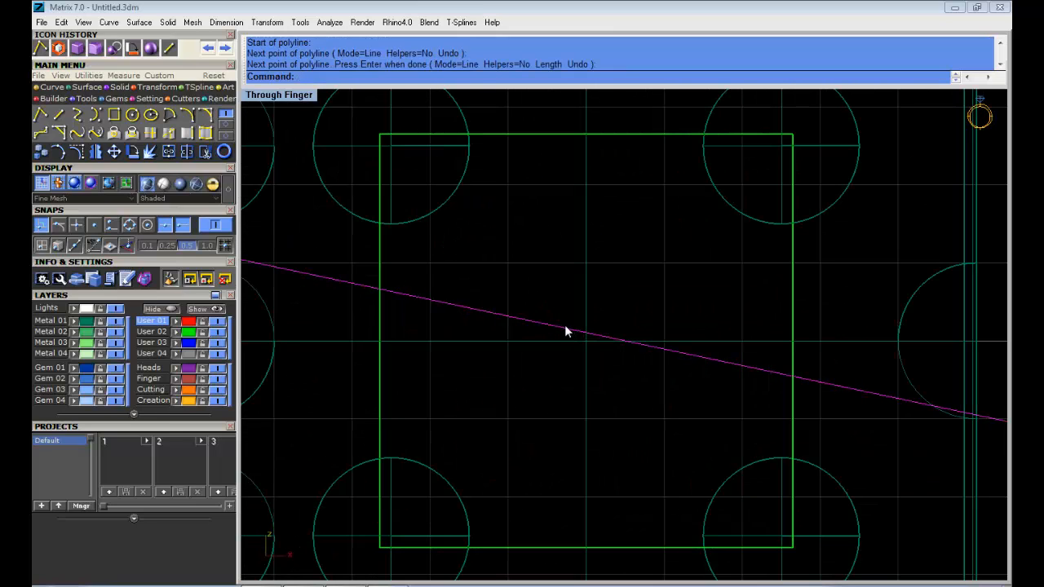
{"action": "left_click_drag", "start_coordinate": [565, 329], "coordinate": [561, 334]}
{"action": "scroll", "coordinate": [570, 349], "scroll_direction": "down", "scroll_amount": 3}
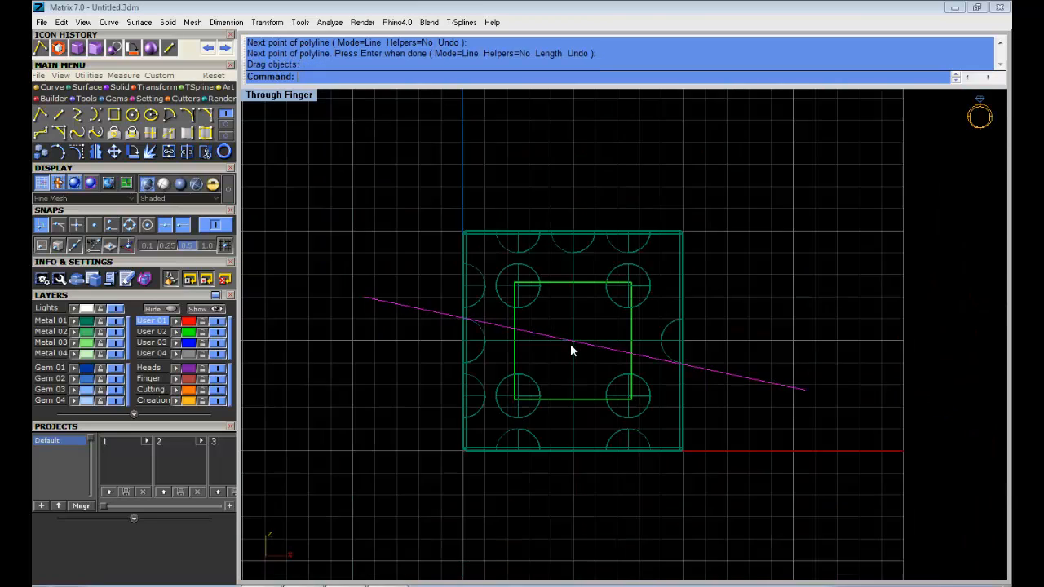
{"action": "scroll", "coordinate": [572, 344], "scroll_direction": "down", "scroll_amount": 2}
{"action": "scroll", "coordinate": [648, 372], "scroll_direction": "up", "scroll_amount": 4}
{"action": "scroll", "coordinate": [651, 373], "scroll_direction": "down", "scroll_amount": 4}
{"action": "left_click", "coordinate": [649, 270]}
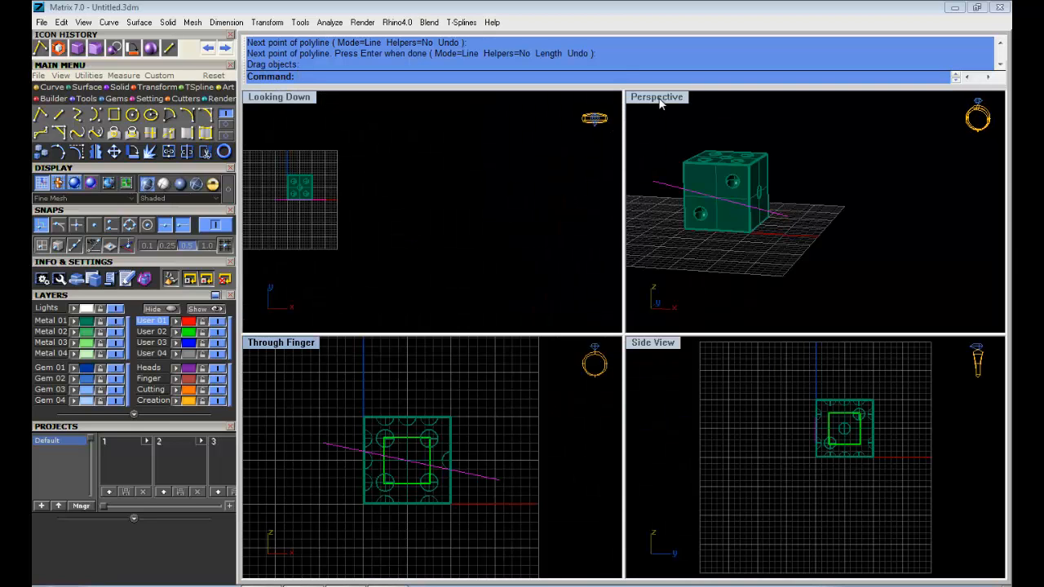
Examine in the perspective view where the slanted line lies relative to the die's faces.
{"action": "double_click", "coordinate": [660, 101]}
{"action": "right_click_drag", "start_coordinate": [636, 306], "coordinate": [555, 375]}
{"action": "scroll", "coordinate": [456, 251], "scroll_direction": "down", "scroll_amount": 4}
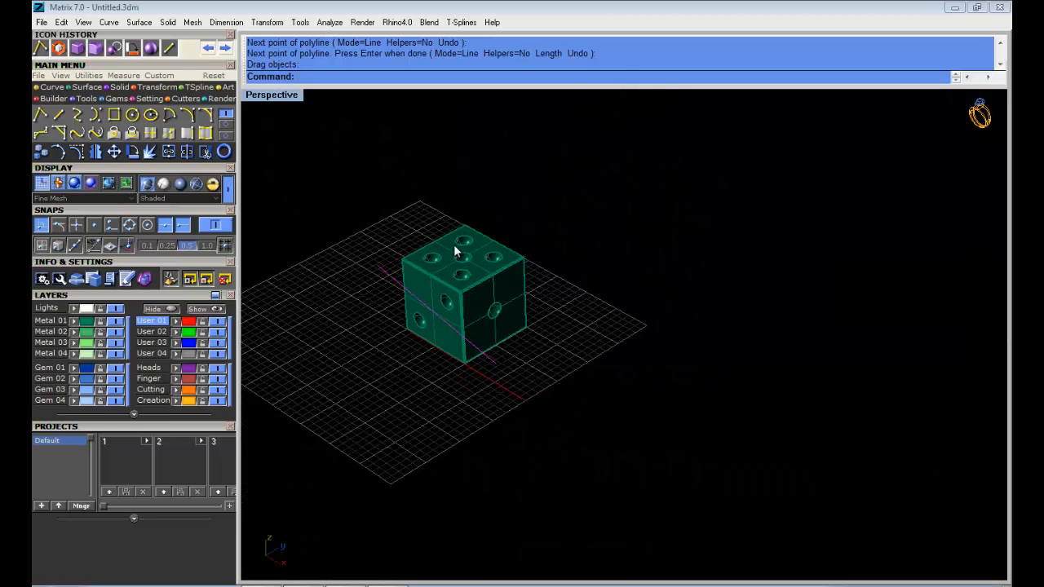
{"action": "right_click_drag", "start_coordinate": [455, 252], "coordinate": [354, 221]}
{"action": "scroll", "coordinate": [497, 212], "scroll_direction": "up", "scroll_amount": 5}
{"action": "right_click_drag", "start_coordinate": [576, 217], "coordinate": [674, 317], "text": "shift"}
{"action": "right_click_drag", "start_coordinate": [703, 390], "coordinate": [776, 371]}
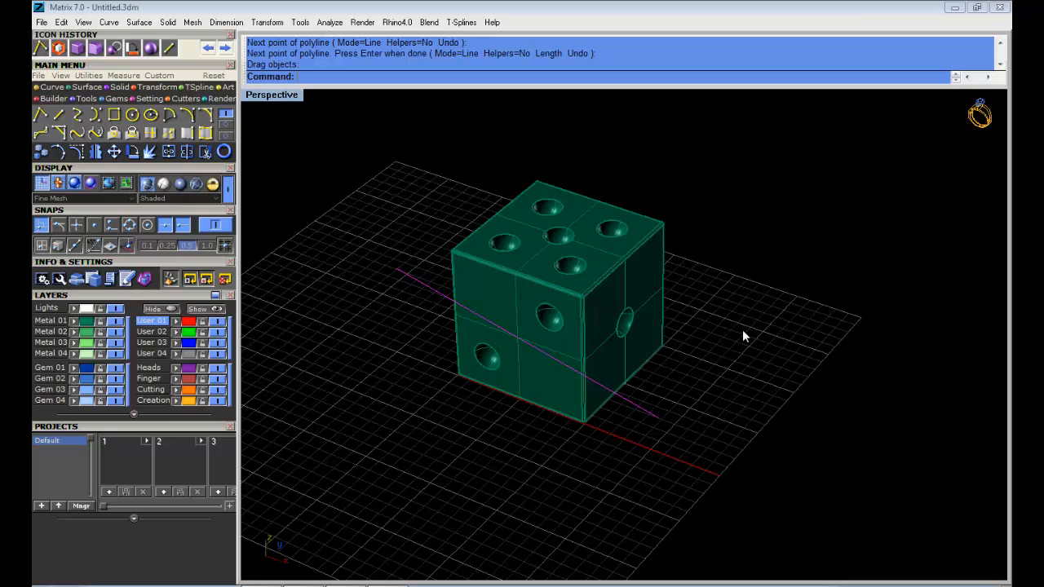
{"action": "double_click", "coordinate": [272, 95]}
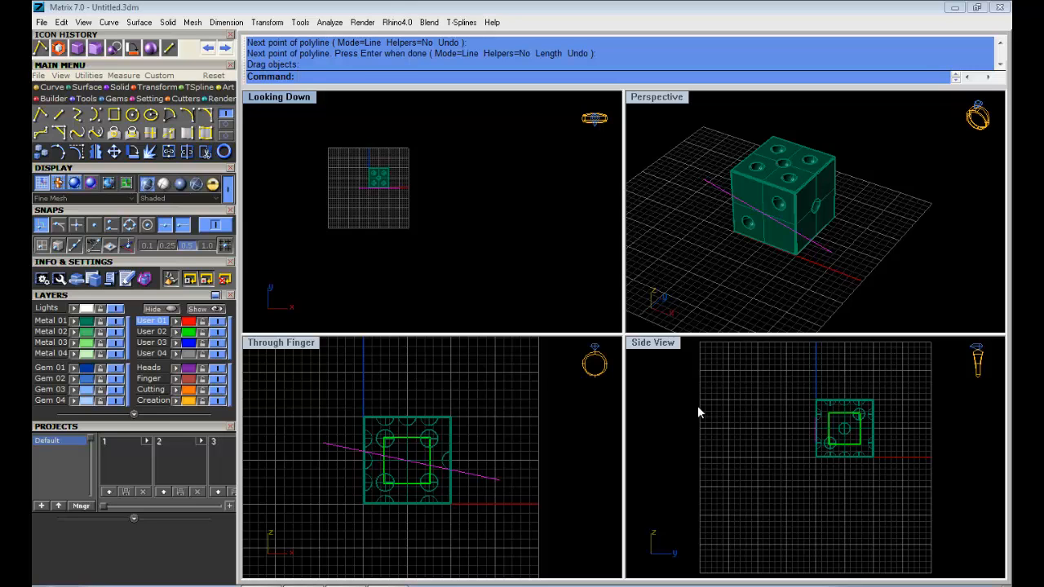
{"action": "double_click", "coordinate": [657, 97]}
{"action": "right_click_drag", "start_coordinate": [707, 181], "coordinate": [578, 295]}
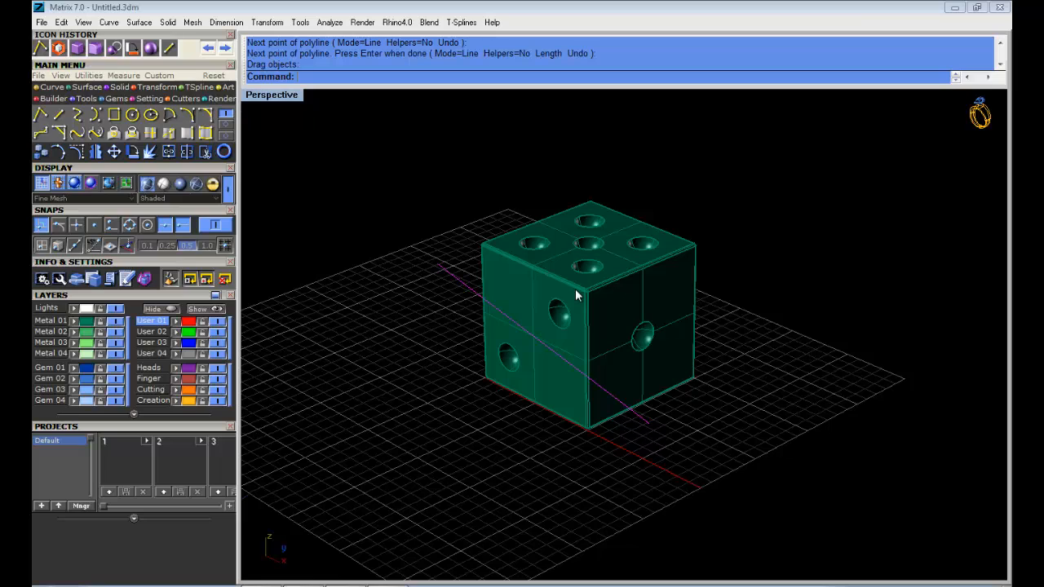
Try to extrude the slanted line horizontally through the die with Extrude Curve Straight, using a custom direction picked with two points beside it.
{"action": "left_click_drag", "start_coordinate": [469, 349], "coordinate": [370, 177]}
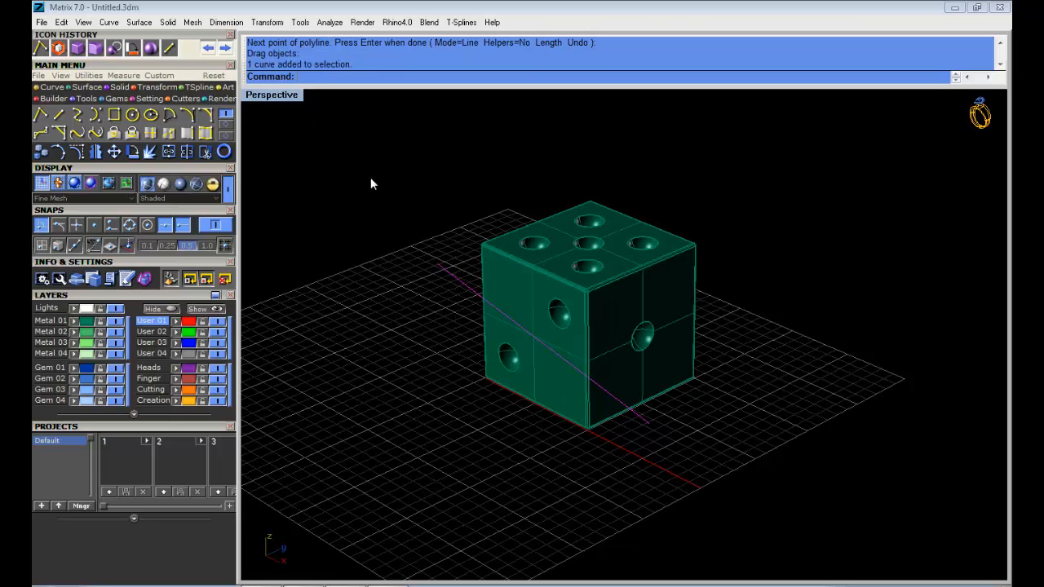
{"action": "left_click", "coordinate": [119, 86]}
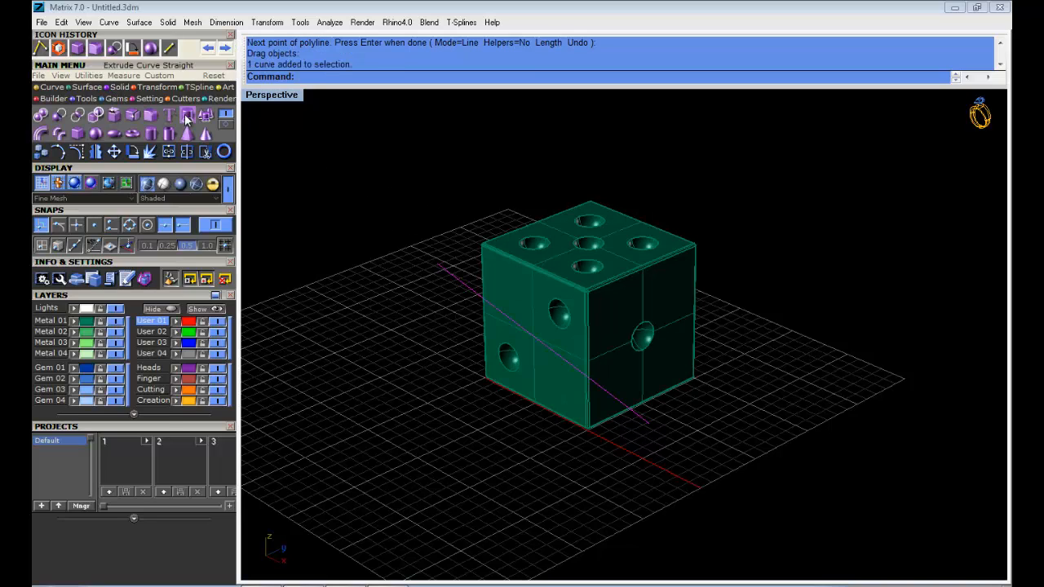
{"action": "left_click", "coordinate": [187, 120]}
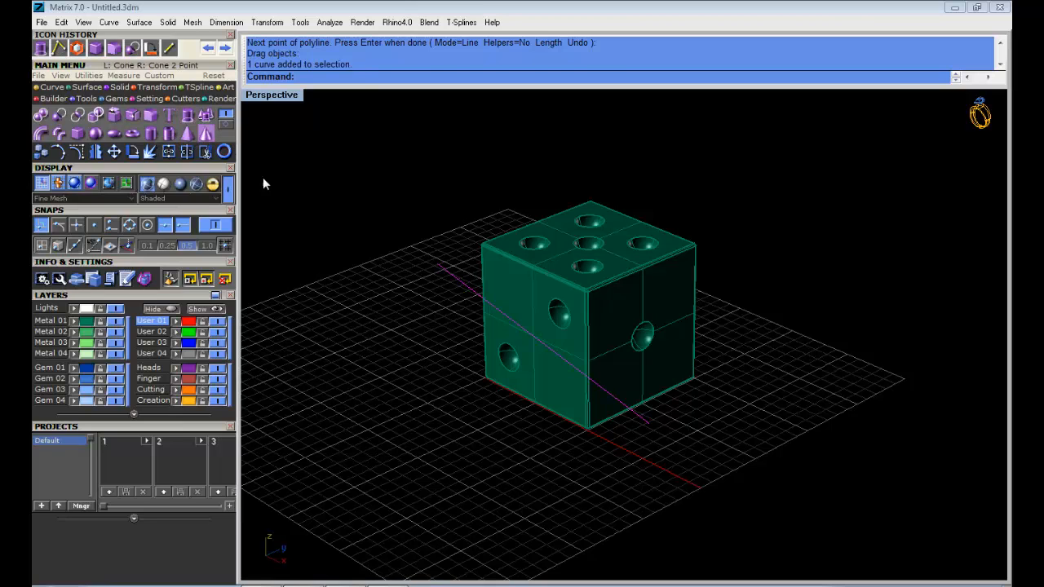
{"action": "right_click_drag", "start_coordinate": [302, 276], "coordinate": [400, 179]}
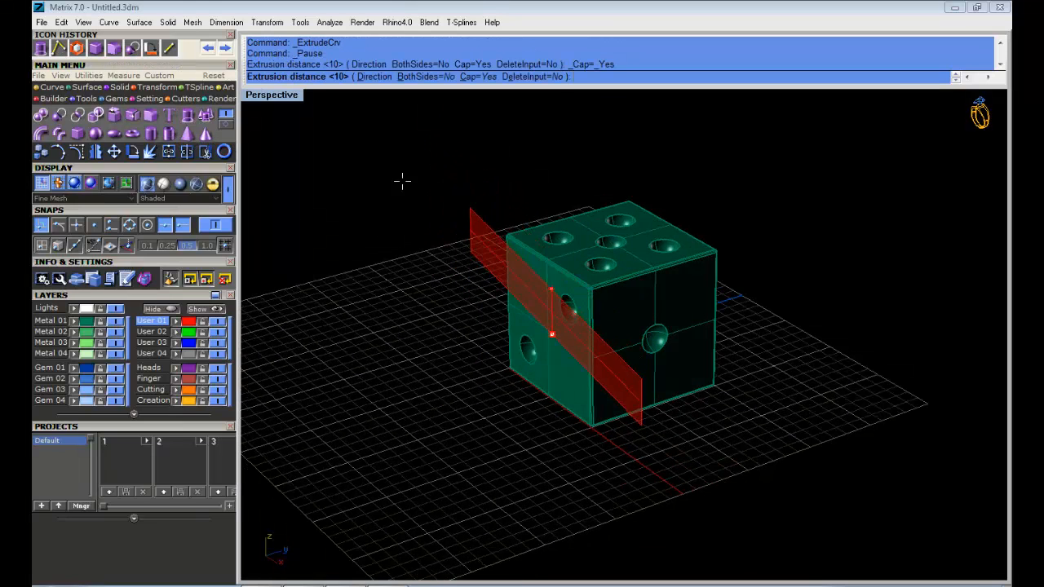
{"action": "right_click_drag", "start_coordinate": [382, 252], "coordinate": [488, 208]}
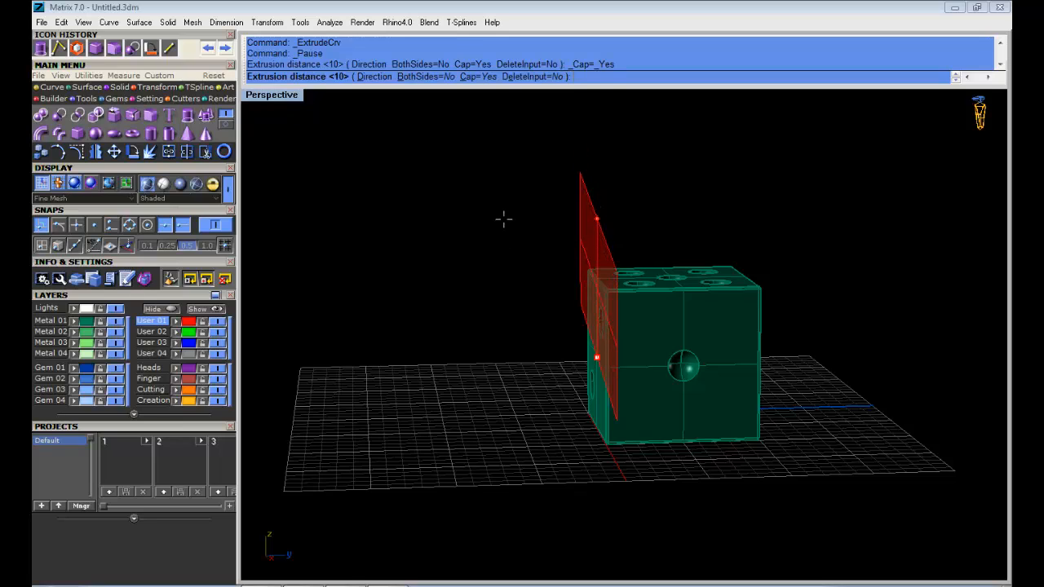
{"action": "right_click_drag", "start_coordinate": [503, 219], "coordinate": [566, 303]}
{"action": "right_click_drag", "start_coordinate": [691, 417], "coordinate": [771, 438]}
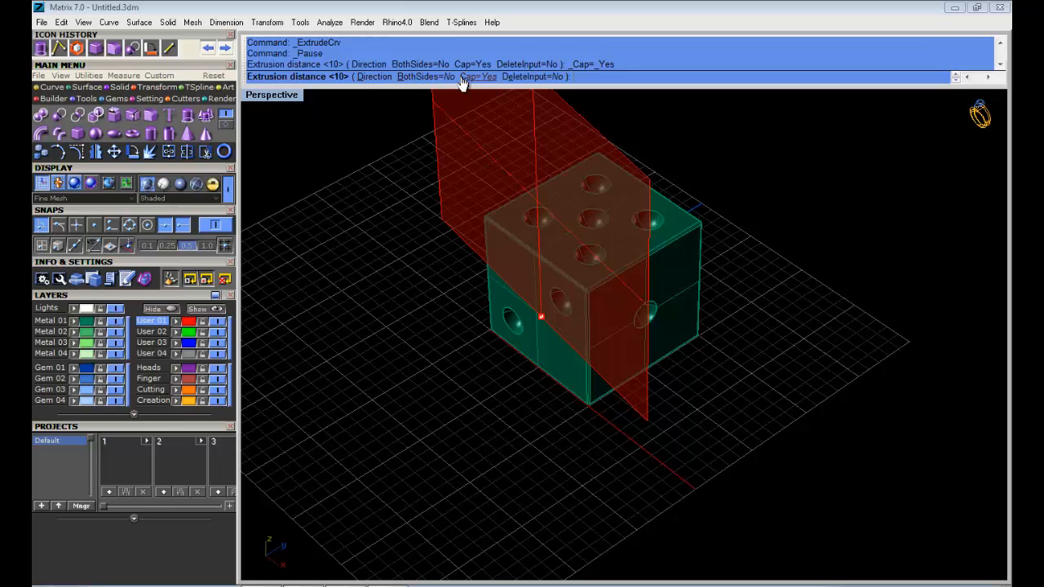
{"action": "left_click", "coordinate": [374, 77]}
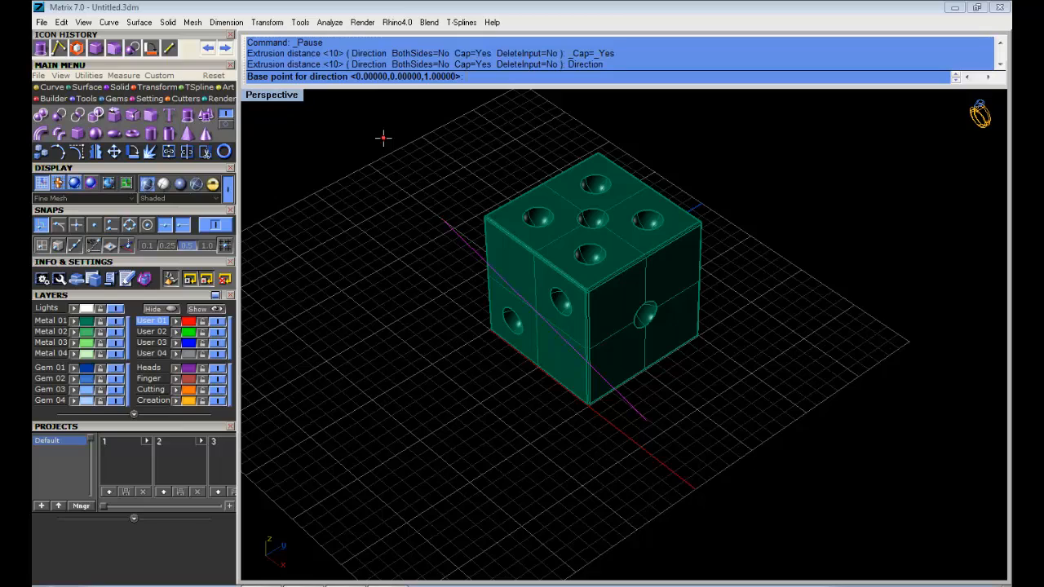
{"action": "left_click", "coordinate": [776, 394]}
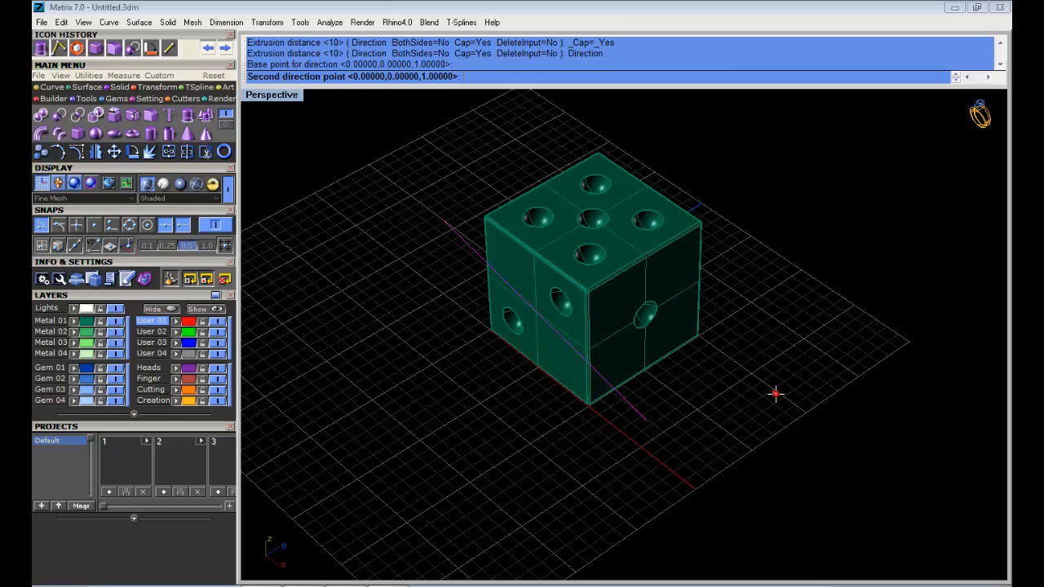
{"action": "left_click", "coordinate": [847, 334]}
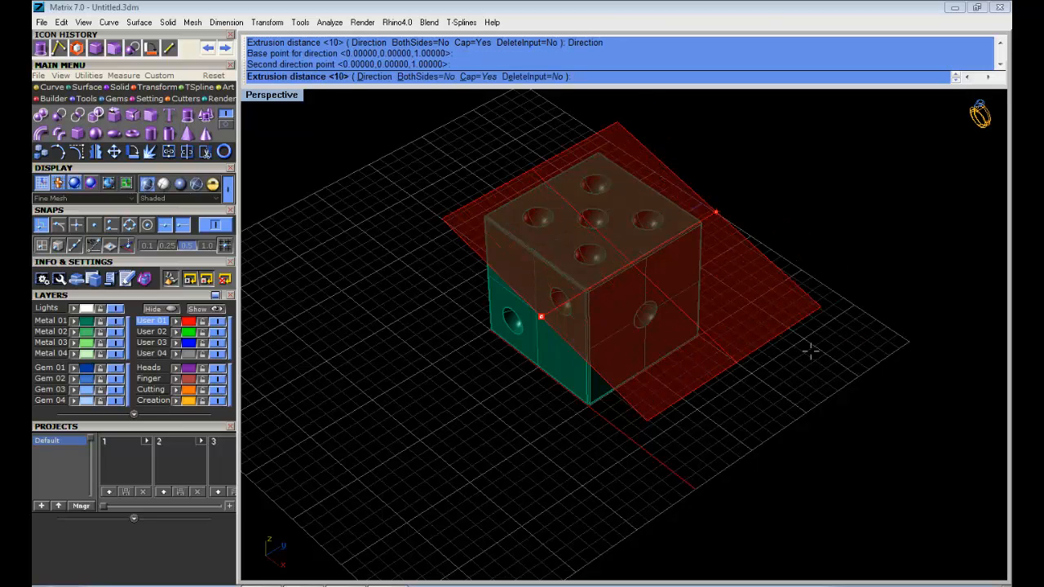
{"action": "left_click", "coordinate": [811, 349]}
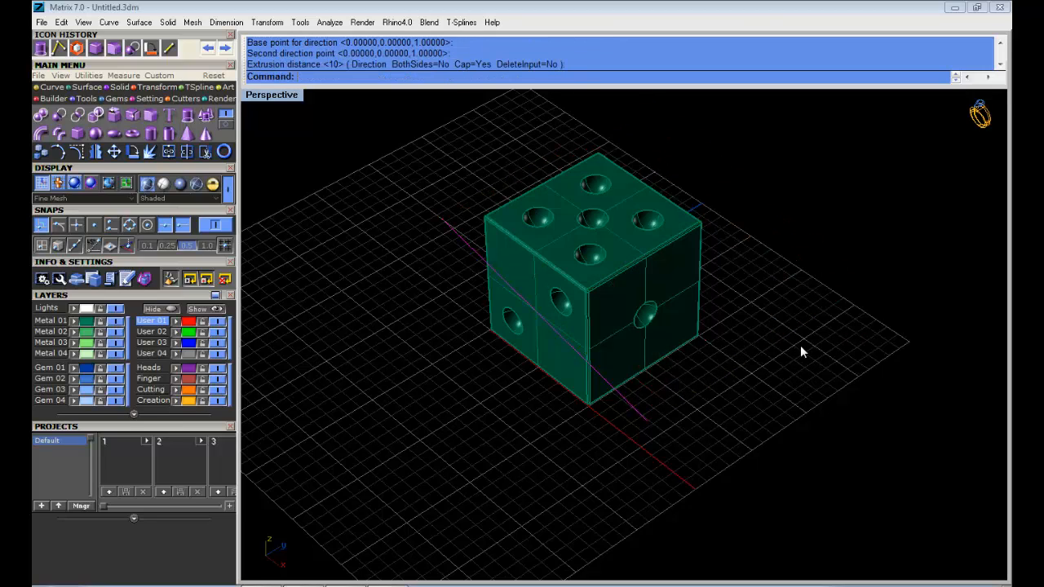
Extrude the slanted line straight and horizontally through the die, past its far side, picking the direction with two points on the grid.
{"action": "left_click", "coordinate": [191, 120]}
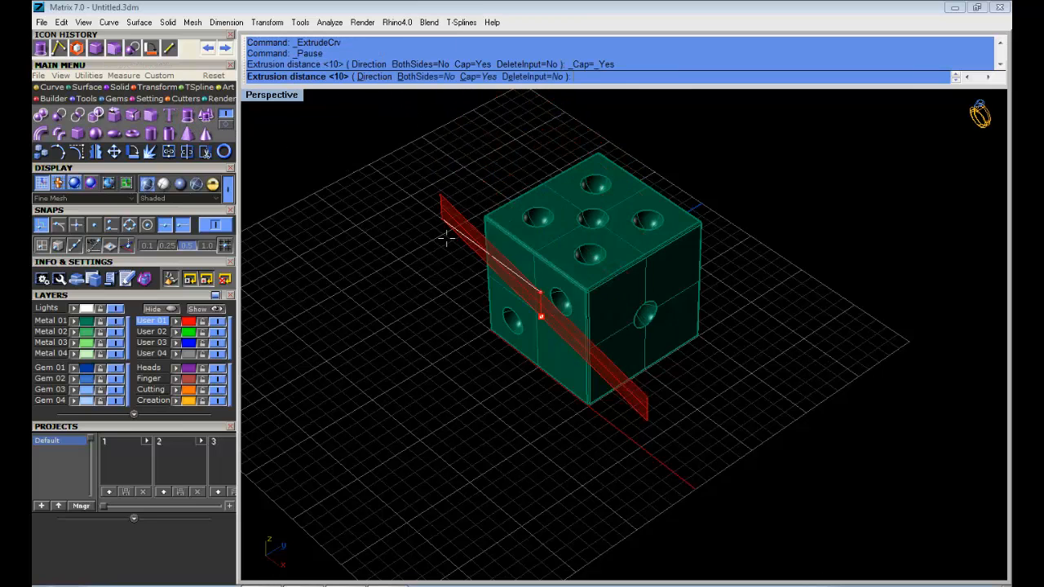
{"action": "right_click_drag", "start_coordinate": [445, 236], "coordinate": [413, 172]}
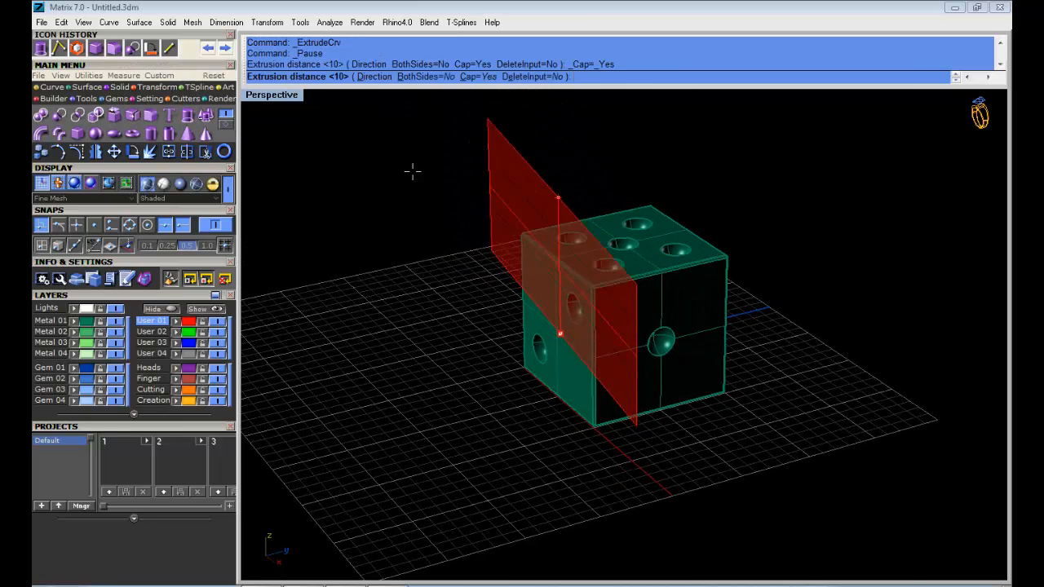
{"action": "left_click", "coordinate": [368, 77]}
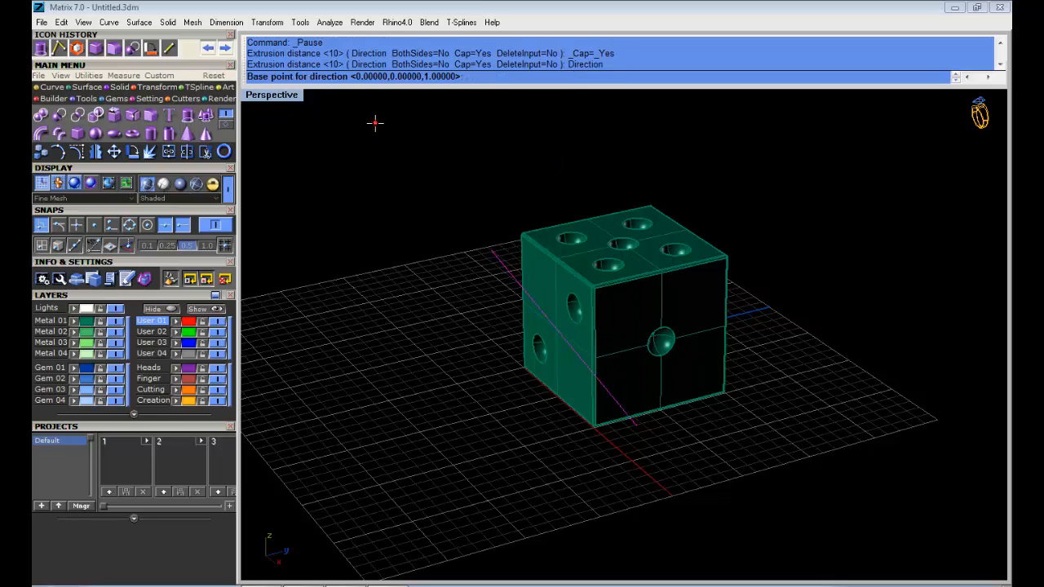
{"action": "left_click", "coordinate": [802, 406]}
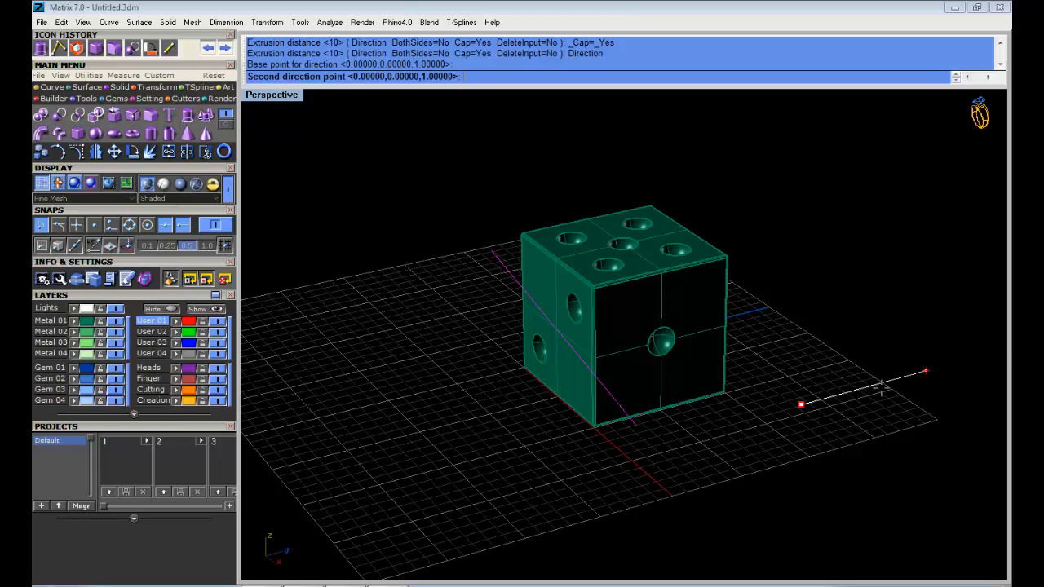
{"action": "left_click", "coordinate": [924, 365]}
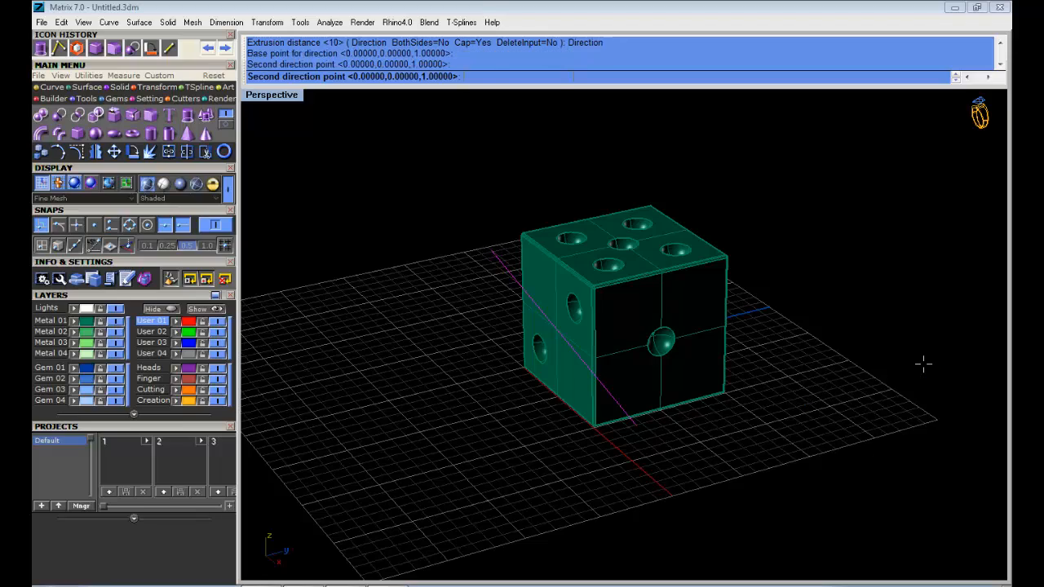
{"action": "right_click_drag", "start_coordinate": [808, 354], "coordinate": [631, 356]}
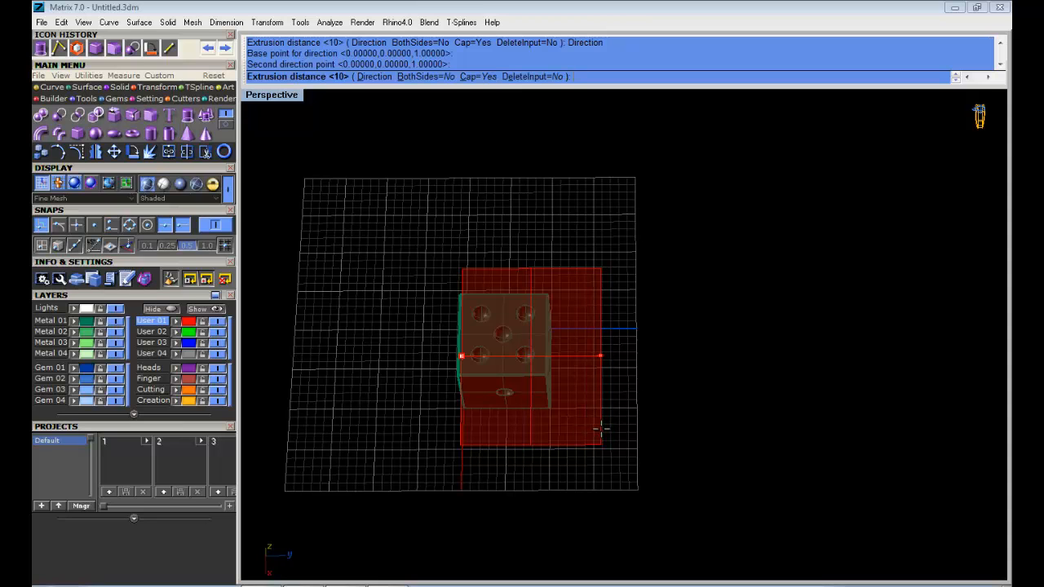
{"action": "left_click", "coordinate": [601, 432]}
{"action": "right_click_drag", "start_coordinate": [589, 455], "coordinate": [529, 471]}
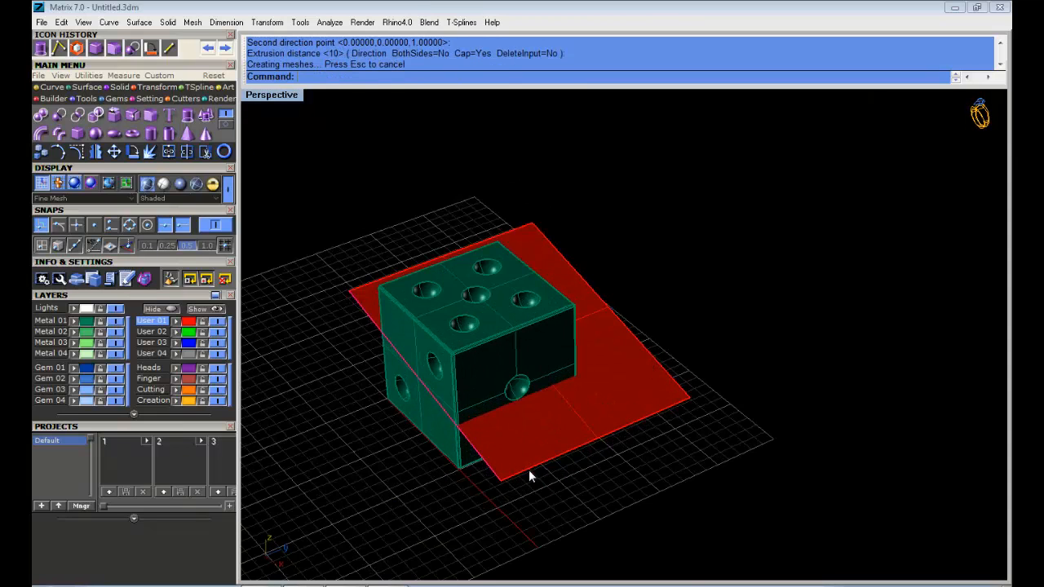
Shift the slanted surface slightly so that it extends past both the front and back faces of the die.
{"action": "left_click", "coordinate": [408, 401]}
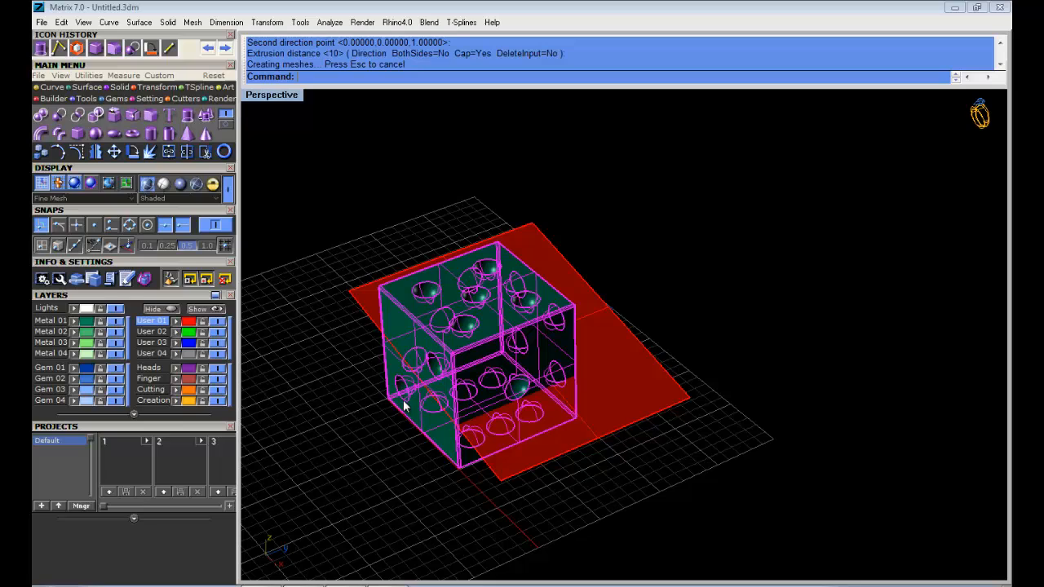
{"action": "left_click", "coordinate": [662, 394]}
{"action": "right_click_drag", "start_coordinate": [582, 515], "coordinate": [793, 447]}
{"action": "scroll", "coordinate": [750, 431], "scroll_direction": "up", "scroll_amount": 2}
{"action": "left_click", "coordinate": [759, 401]}
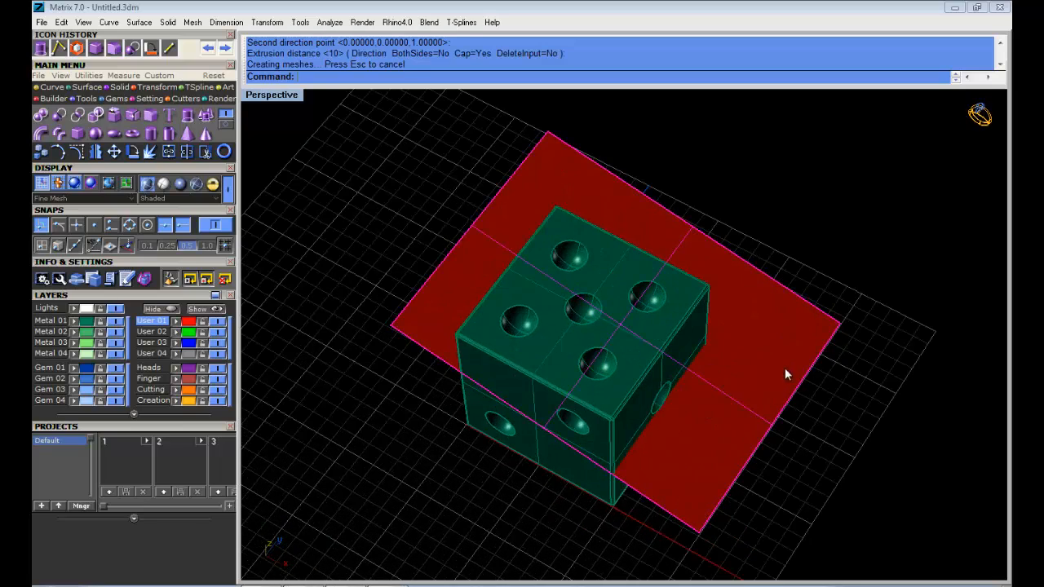
{"action": "left_click_drag", "start_coordinate": [806, 325], "coordinate": [784, 350]}
{"action": "right_click_drag", "start_coordinate": [782, 372], "coordinate": [450, 163]}
Copy the die together with its inner cube, slanted line and surface, and place one copy beside the original.
{"action": "left_click_drag", "start_coordinate": [408, 138], "coordinate": [818, 493]}
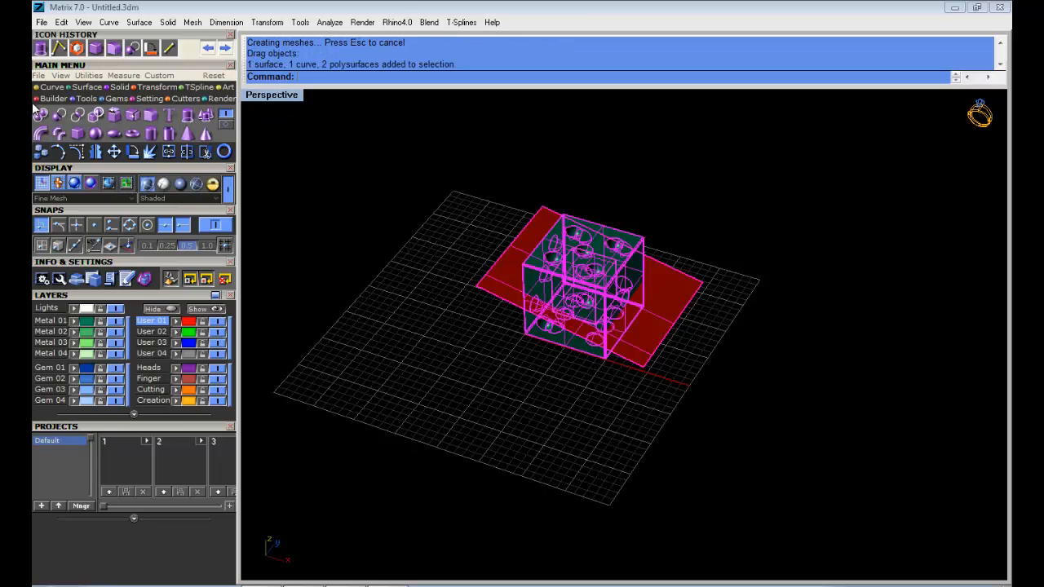
{"action": "left_click", "coordinate": [41, 152]}
{"action": "left_click", "coordinate": [636, 166]}
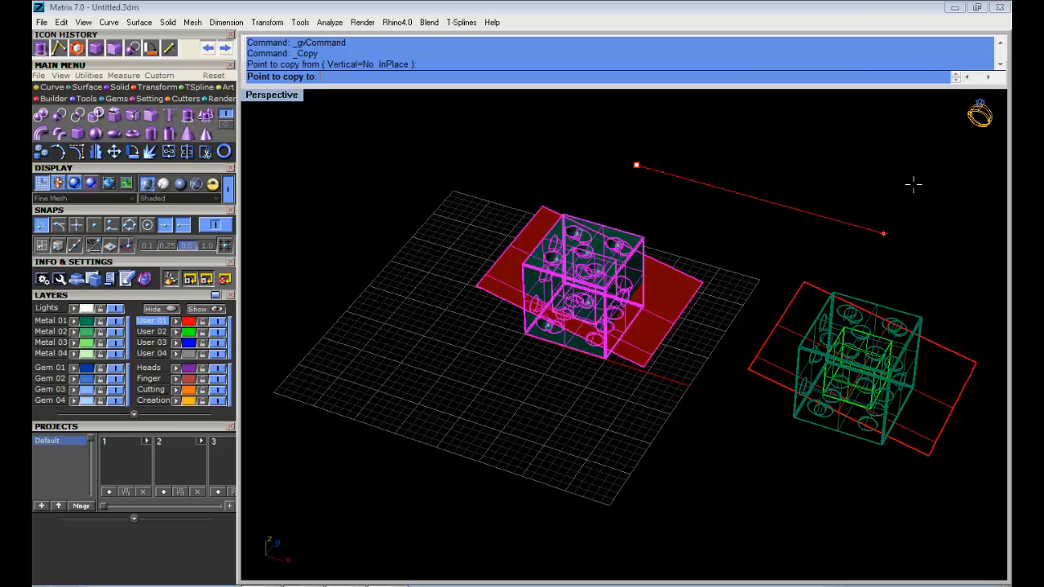
{"action": "left_click", "coordinate": [914, 182]}
{"action": "right_click", "coordinate": [840, 180]}
{"action": "left_click", "coordinate": [815, 206]}
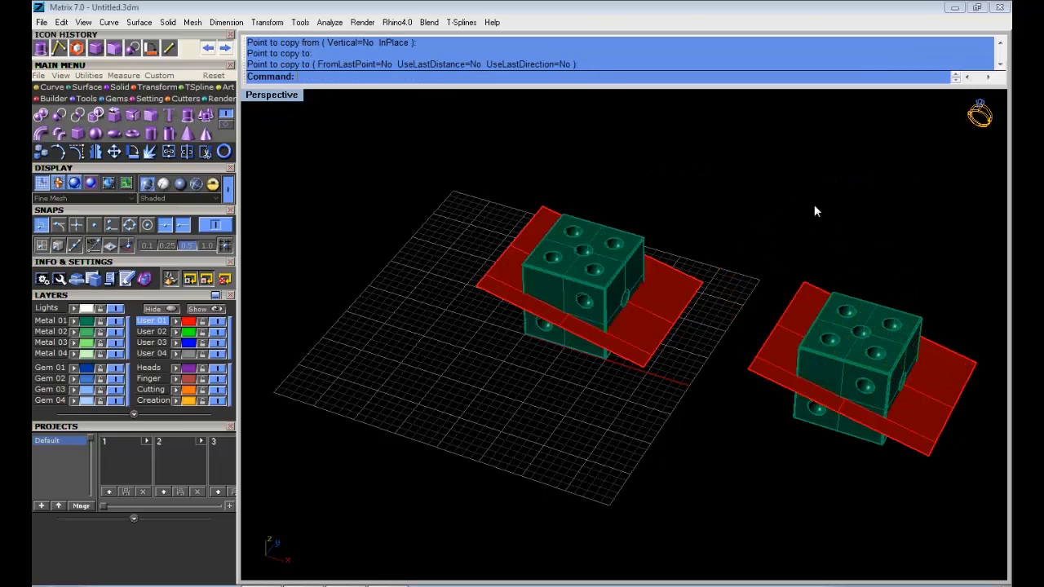
Examine from several angles how the slanted surface divides the original die and its copy into upper and lower parts.
{"action": "right_click_drag", "start_coordinate": [730, 314], "coordinate": [611, 287]}
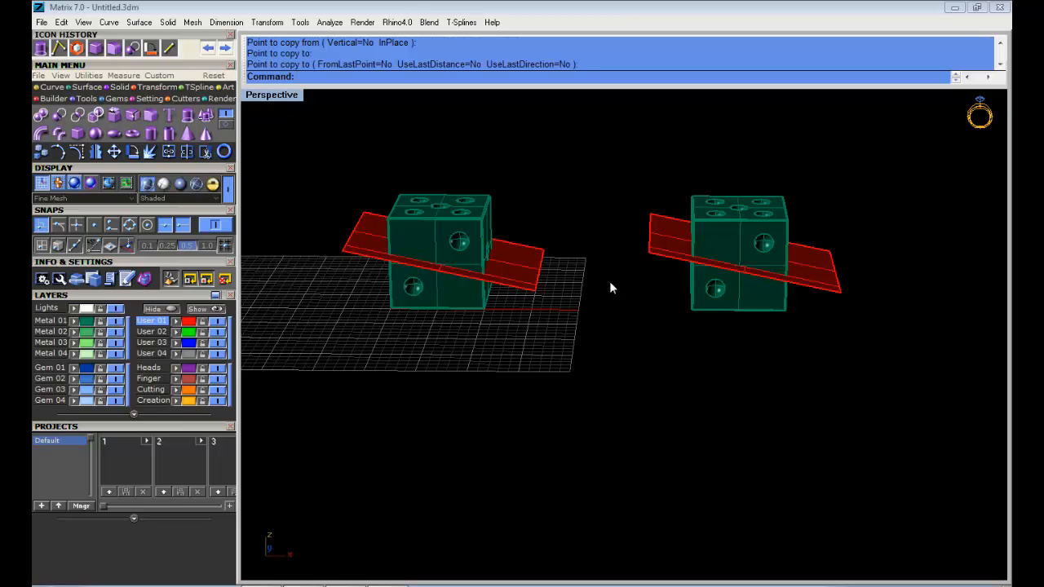
{"action": "right_click_drag", "start_coordinate": [600, 291], "coordinate": [610, 320]}
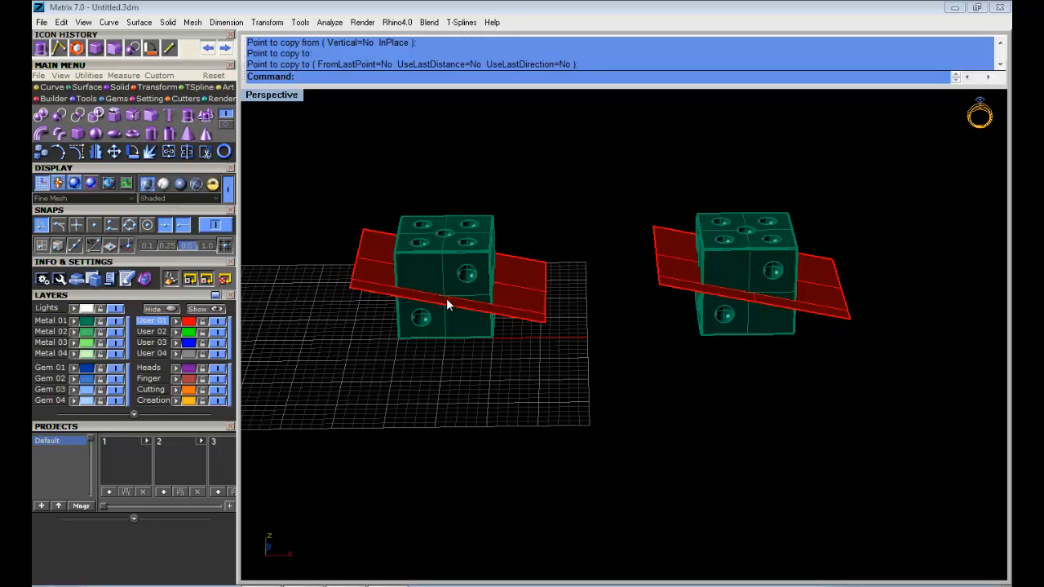
{"action": "right_click_drag", "start_coordinate": [447, 304], "coordinate": [488, 240]}
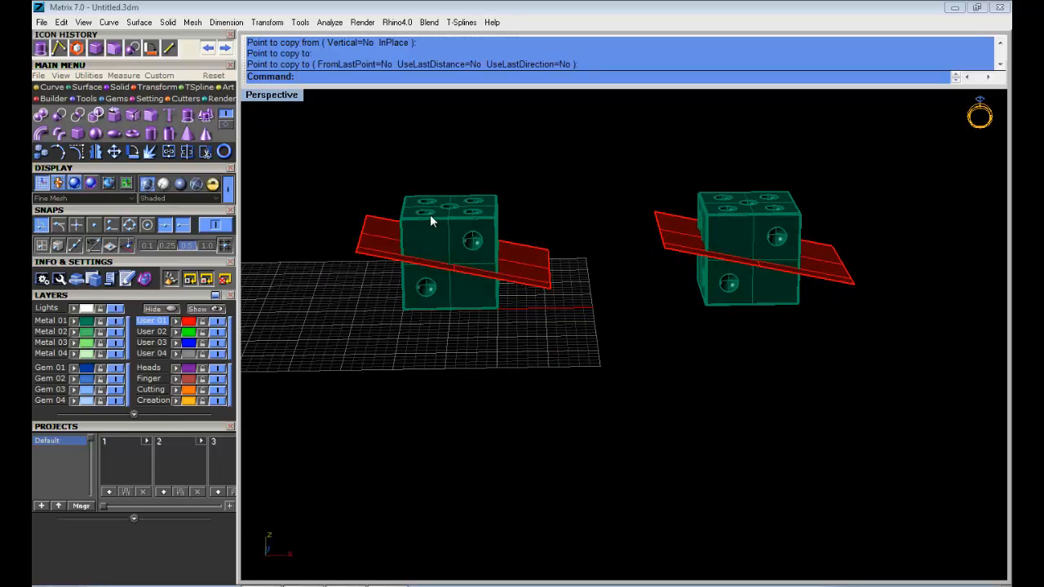
{"action": "left_click", "coordinate": [478, 213]}
{"action": "left_click", "coordinate": [526, 260]}
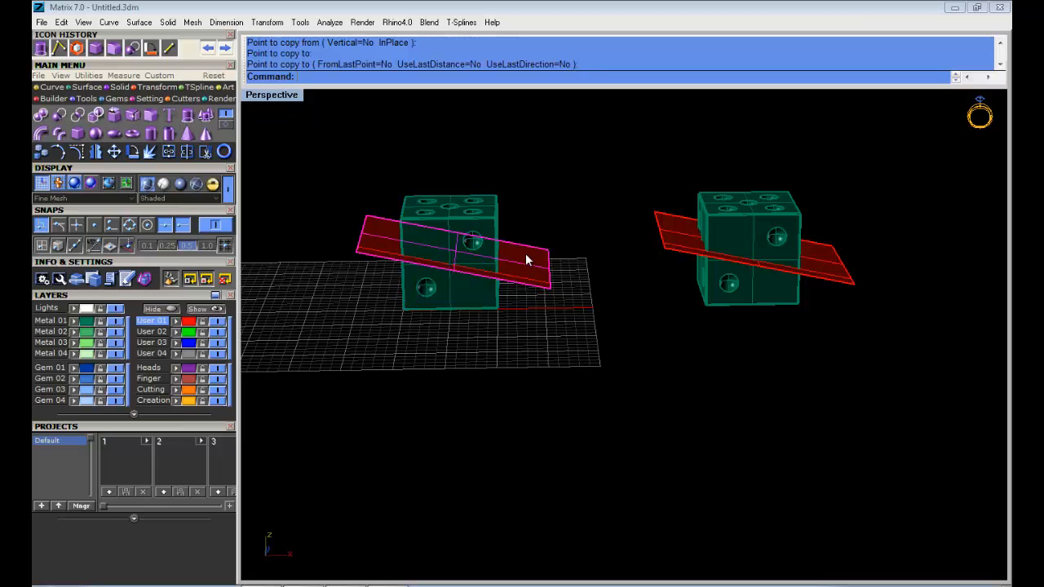
{"action": "left_click", "coordinate": [311, 213]}
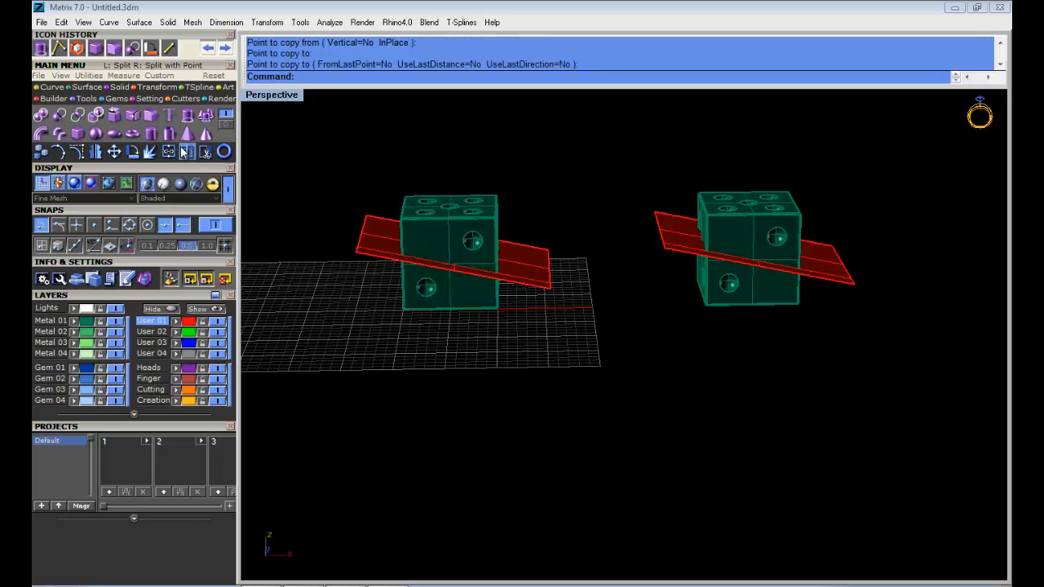
{"action": "right_click_drag", "start_coordinate": [382, 244], "coordinate": [440, 189]}
{"action": "scroll", "coordinate": [440, 187], "scroll_direction": "up", "scroll_amount": 5}
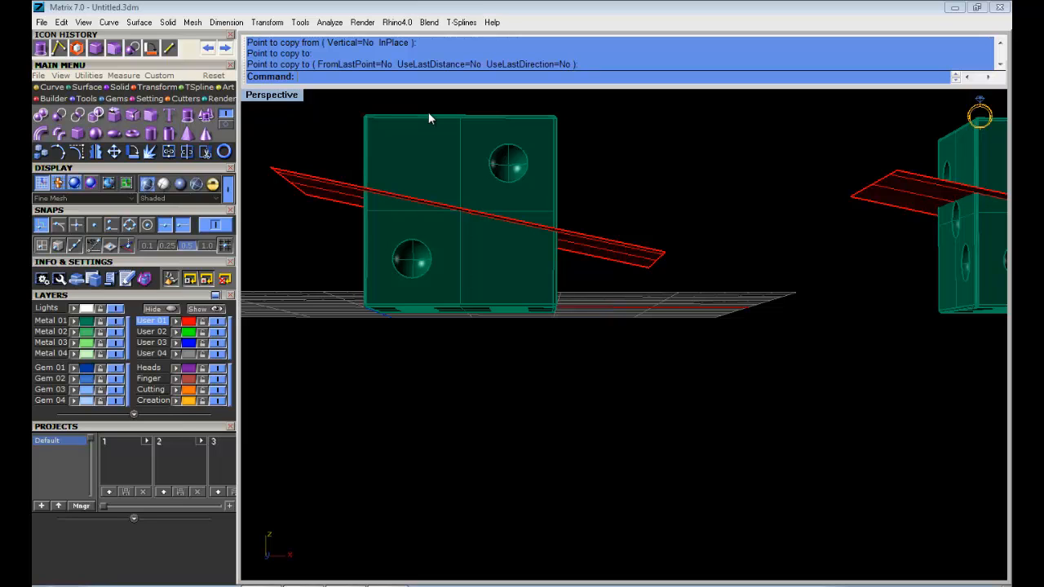
{"action": "right_click_drag", "start_coordinate": [423, 113], "coordinate": [454, 191]}
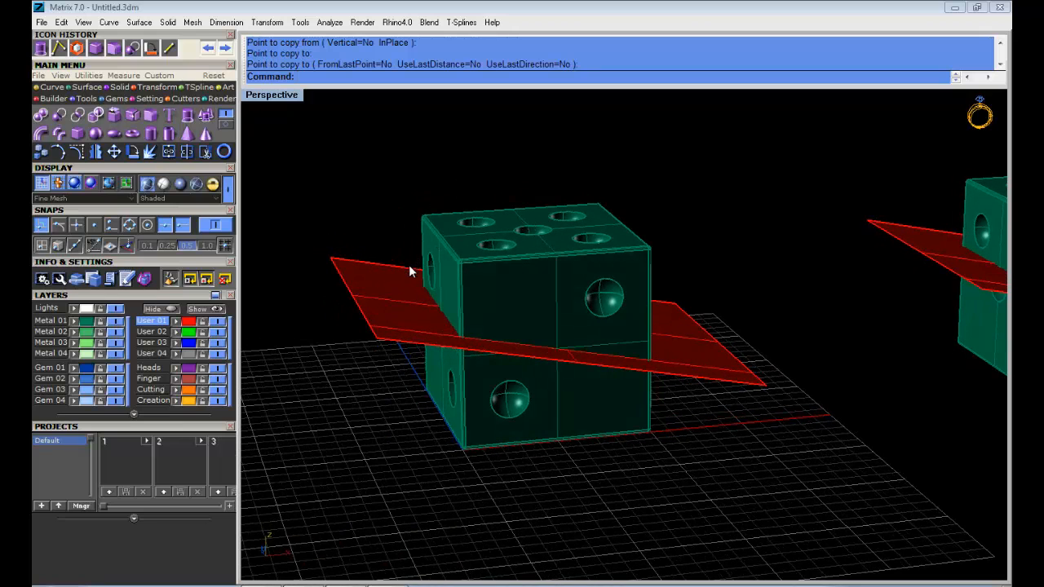
Extrude the original die's slanted surface straight upward about 11.55 into a solid block enclosing the die's upper part.
{"action": "left_click", "coordinate": [384, 296]}
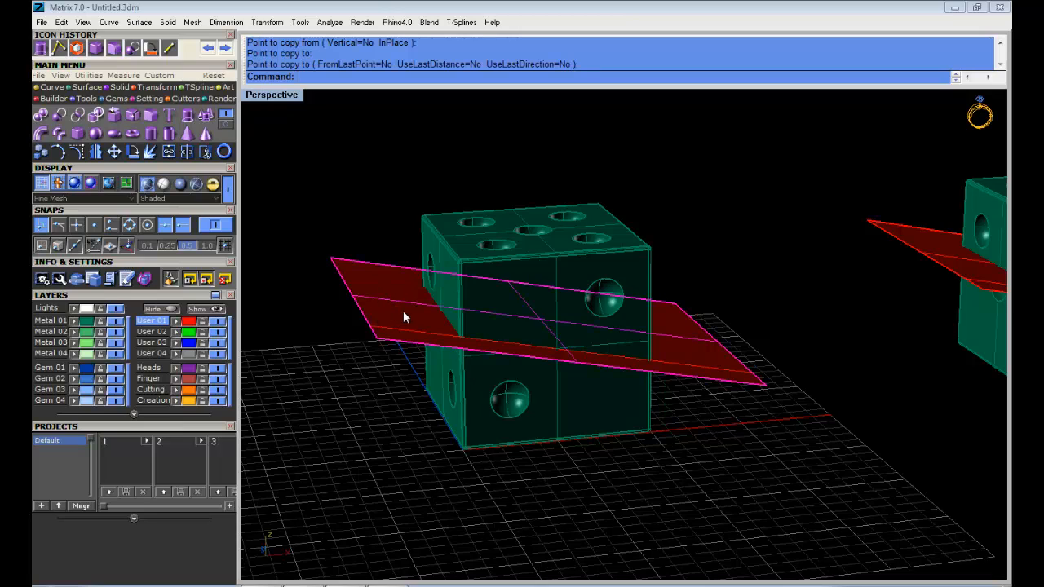
{"action": "left_click", "coordinate": [207, 116]}
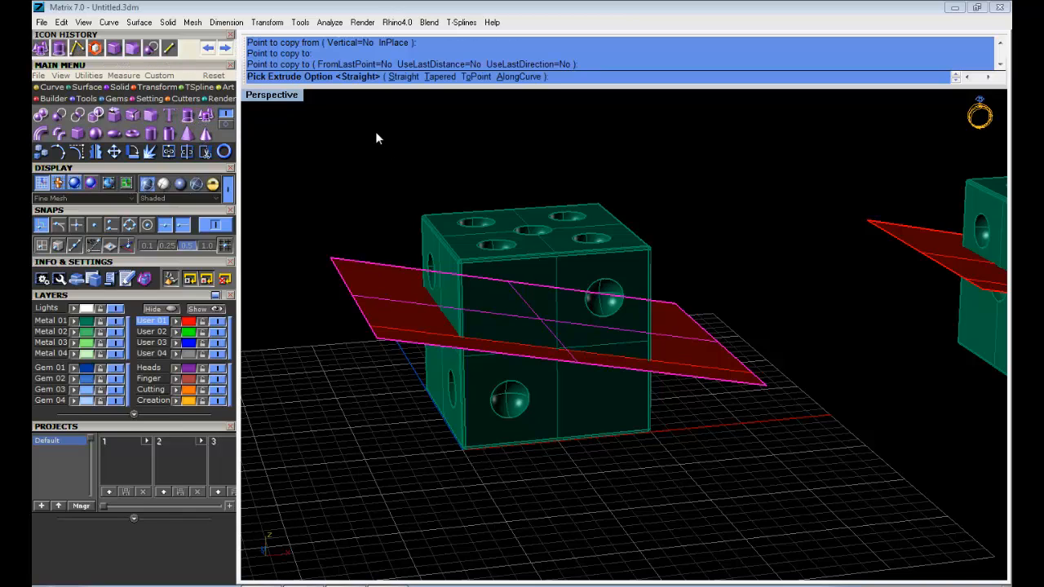
{"action": "right_click", "coordinate": [475, 120]}
{"action": "scroll", "coordinate": [359, 253], "scroll_direction": "down", "scroll_amount": 7}
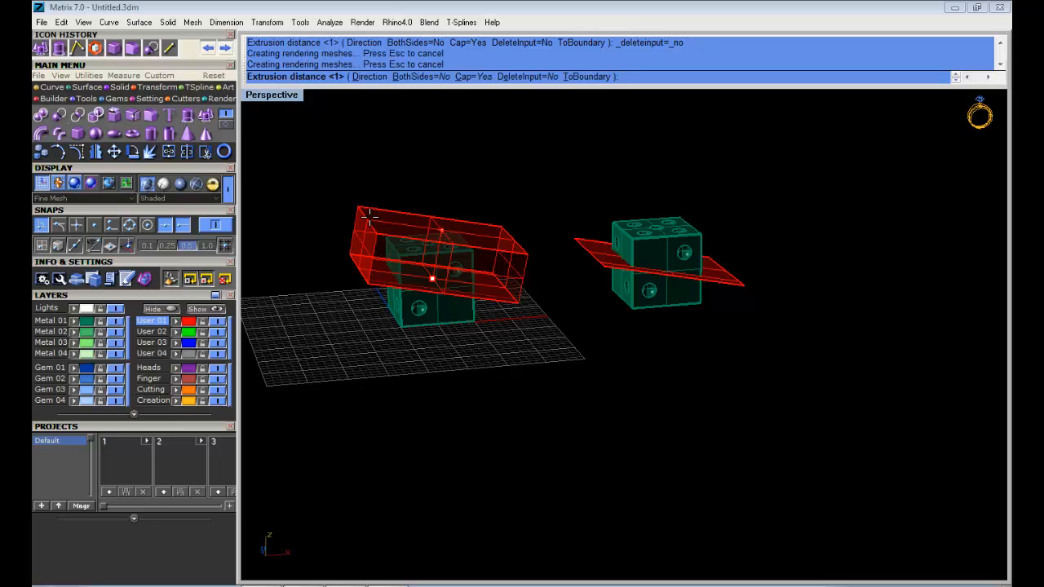
{"action": "scroll", "coordinate": [370, 247], "scroll_direction": "up", "scroll_amount": 5}
{"action": "scroll", "coordinate": [385, 290], "scroll_direction": "down", "scroll_amount": 7}
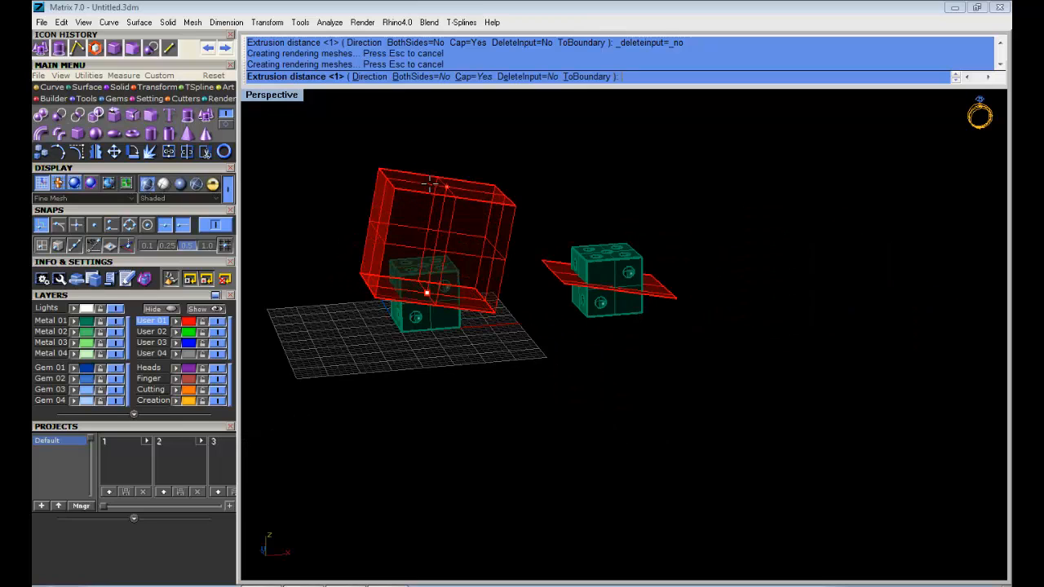
{"action": "left_click", "coordinate": [416, 223]}
Extrude the copied die's slanted surface downward into a solid block enclosing that die's lower part.
{"action": "right_click_drag", "start_coordinate": [484, 284], "coordinate": [545, 301]}
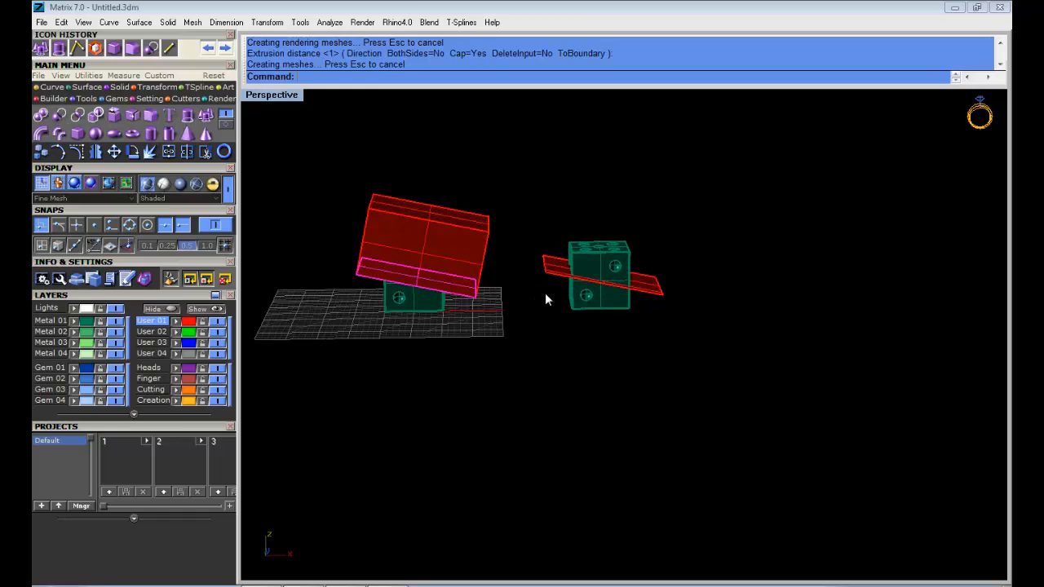
{"action": "left_click", "coordinate": [552, 266]}
{"action": "right_click", "coordinate": [540, 274]}
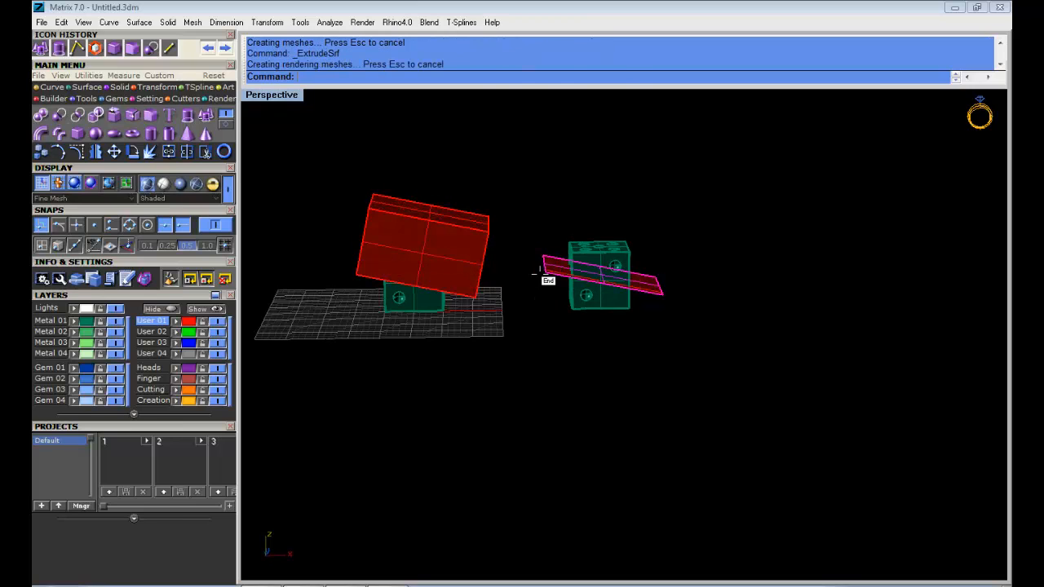
{"action": "left_click", "coordinate": [515, 341]}
{"action": "right_click_drag", "start_coordinate": [515, 347], "coordinate": [522, 203]}
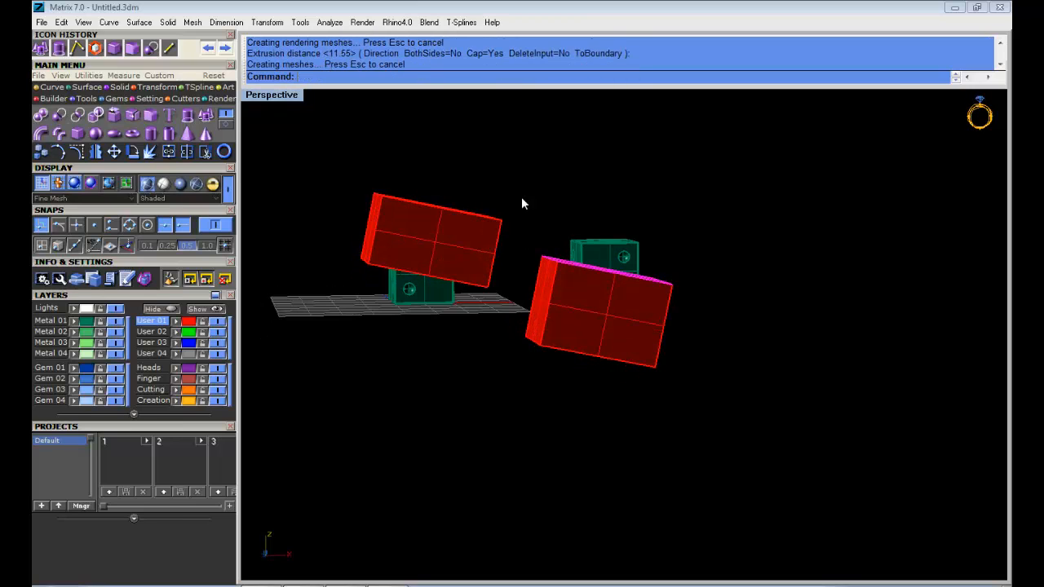
Subtract the two slanted blocks from the original die and its copy with a single Boolean Difference.
{"action": "right_click_drag", "start_coordinate": [464, 356], "coordinate": [426, 245]}
{"action": "scroll", "coordinate": [428, 243], "scroll_direction": "up", "scroll_amount": 3}
{"action": "right_click_drag", "start_coordinate": [501, 206], "coordinate": [472, 295]}
{"action": "scroll", "coordinate": [442, 287], "scroll_direction": "up", "scroll_amount": 4}
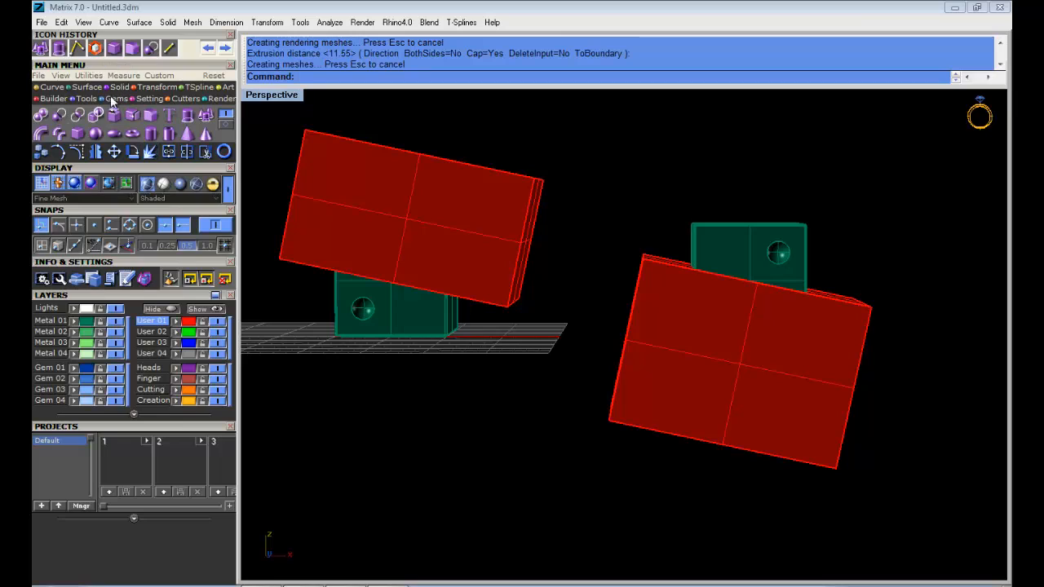
{"action": "left_click", "coordinate": [65, 117]}
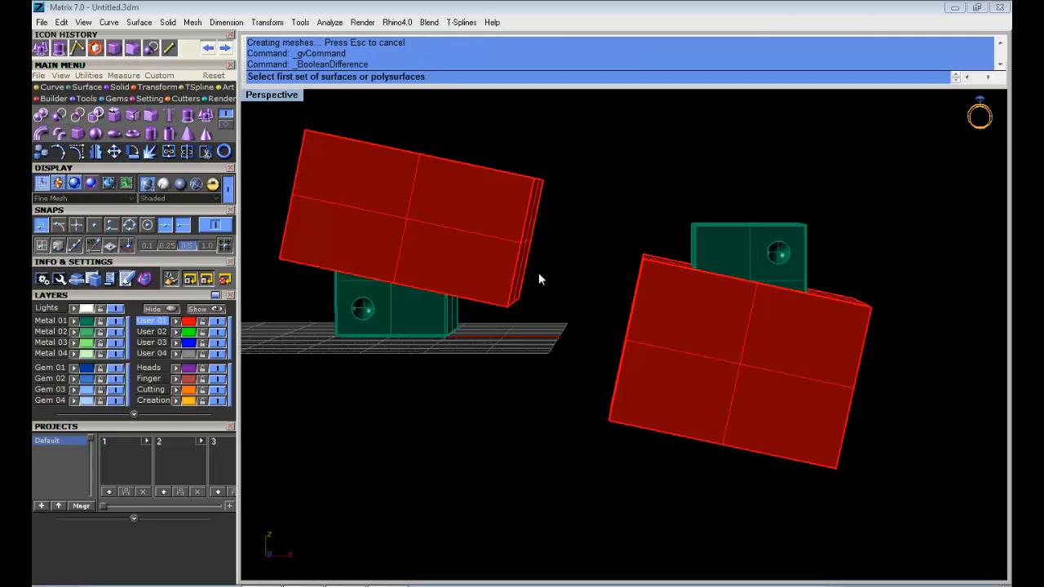
{"action": "left_click", "coordinate": [341, 330]}
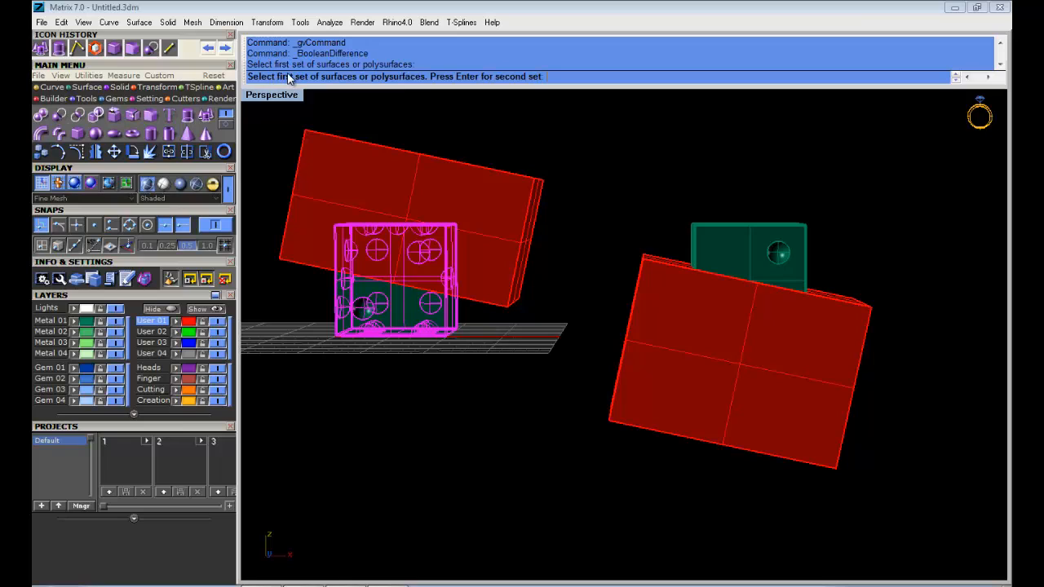
{"action": "left_click", "coordinate": [772, 245]}
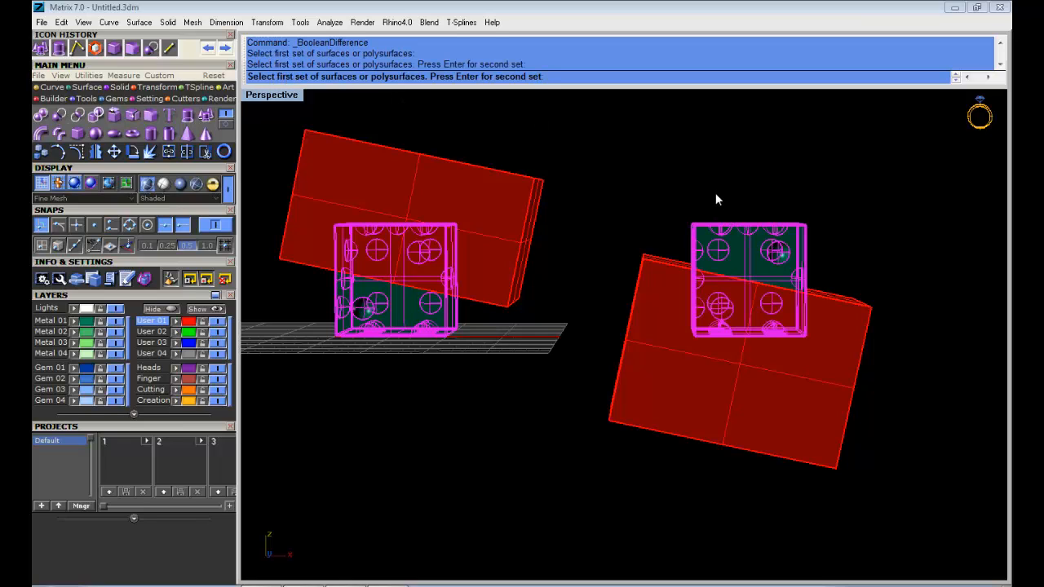
{"action": "key", "text": "Return"}
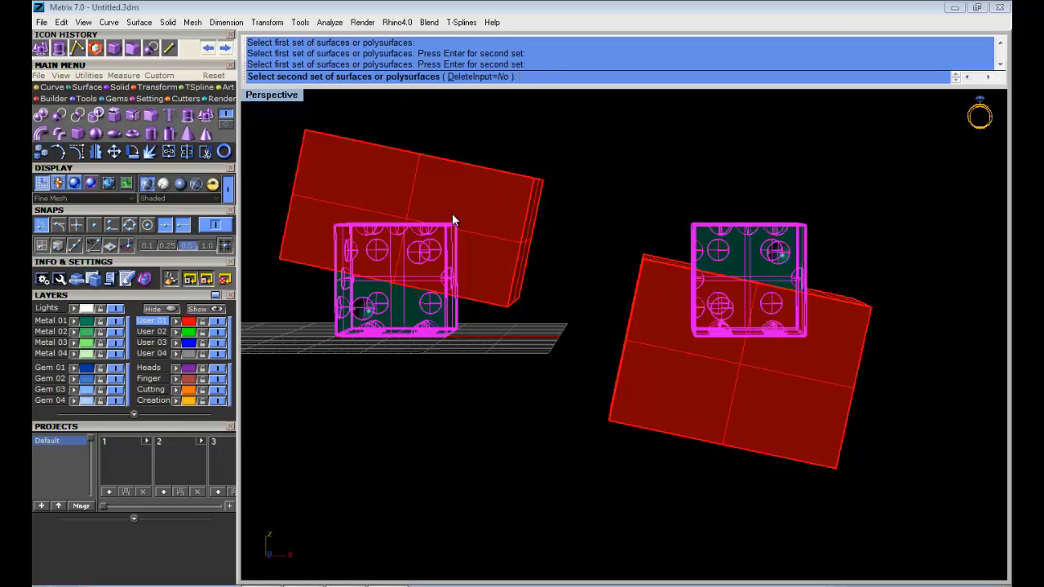
{"action": "left_click", "coordinate": [483, 203]}
{"action": "left_click", "coordinate": [675, 401]}
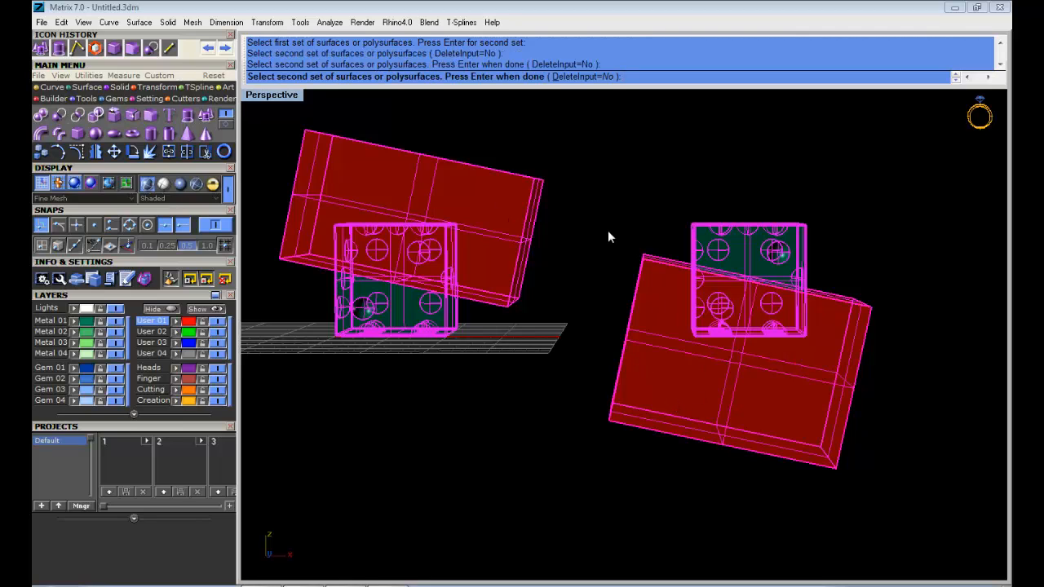
{"action": "key", "text": "Return"}
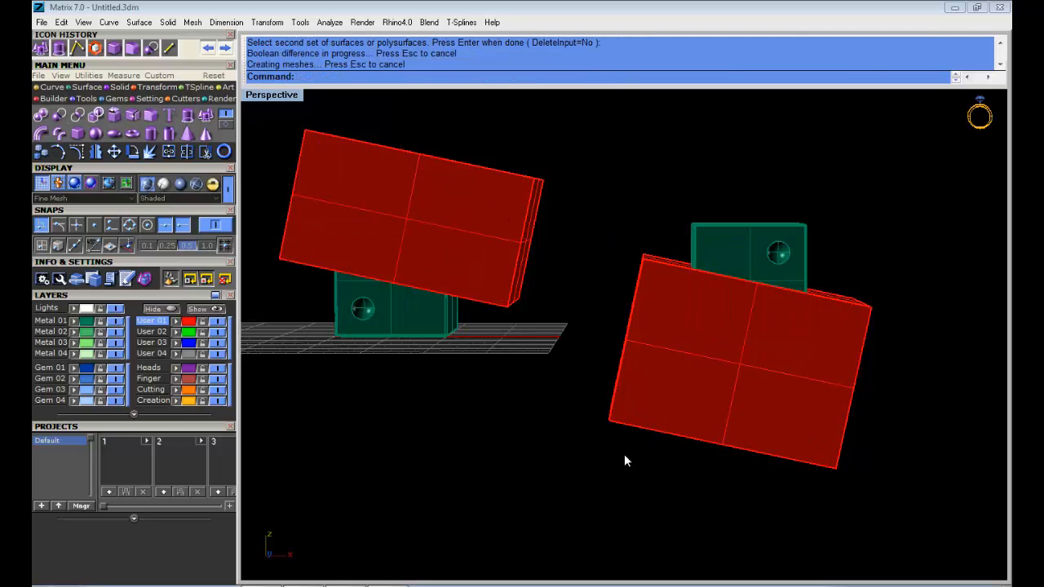
Delete the two cutting blocks along with the slanted surface and line selected with them.
{"action": "left_click_drag", "start_coordinate": [634, 480], "coordinate": [503, 127]}
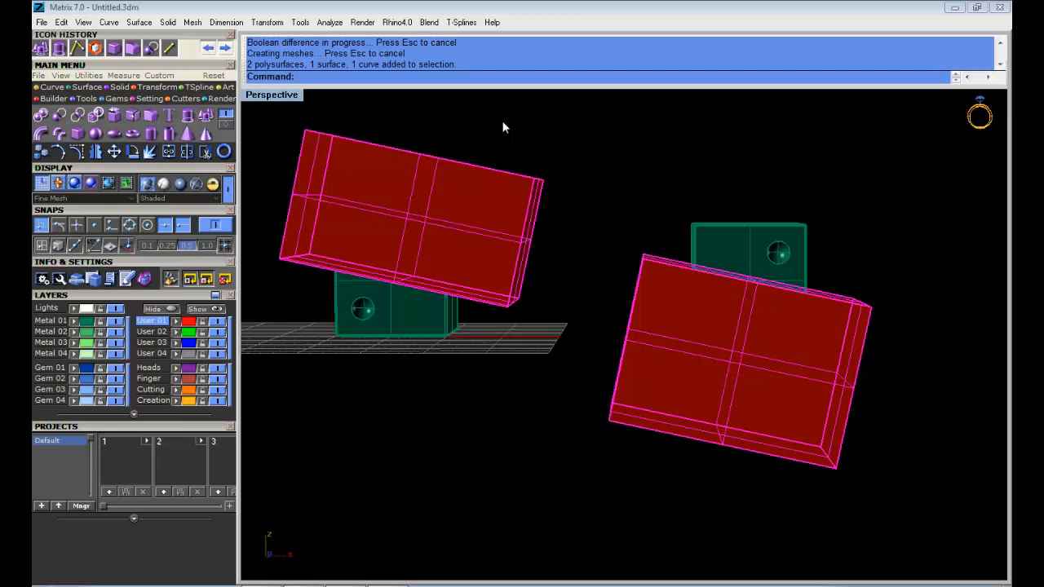
{"action": "key", "text": "Delete"}
{"action": "right_click_drag", "start_coordinate": [576, 161], "coordinate": [665, 285]}
{"action": "key", "text": "Delete"}
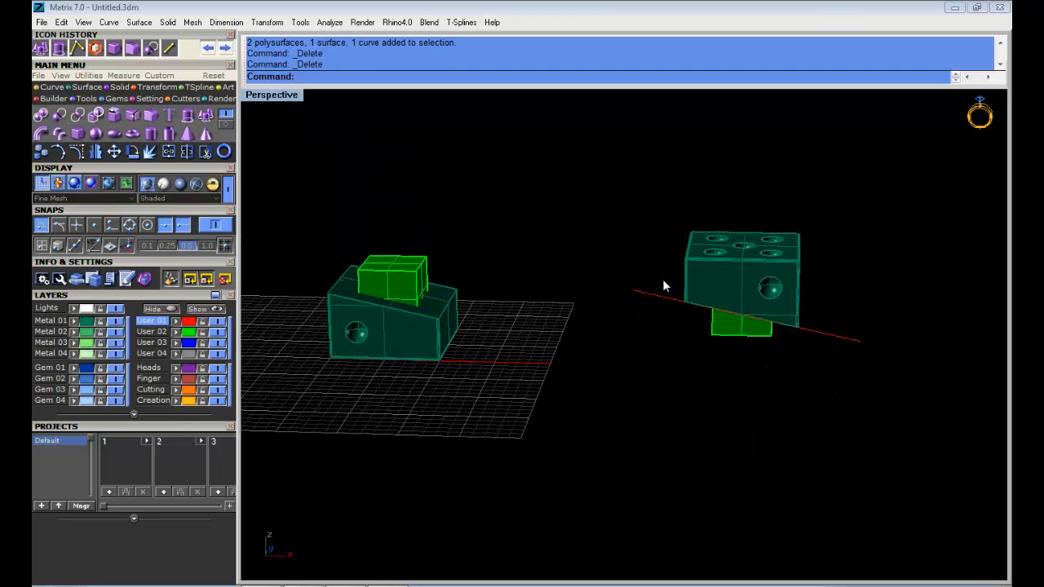
Delete the leftover slanted line running through the copied die's cut face.
{"action": "left_click_drag", "start_coordinate": [610, 285], "coordinate": [604, 286]}
{"action": "right_click_drag", "start_coordinate": [603, 286], "coordinate": [593, 312]}
{"action": "key", "text": "Delete"}
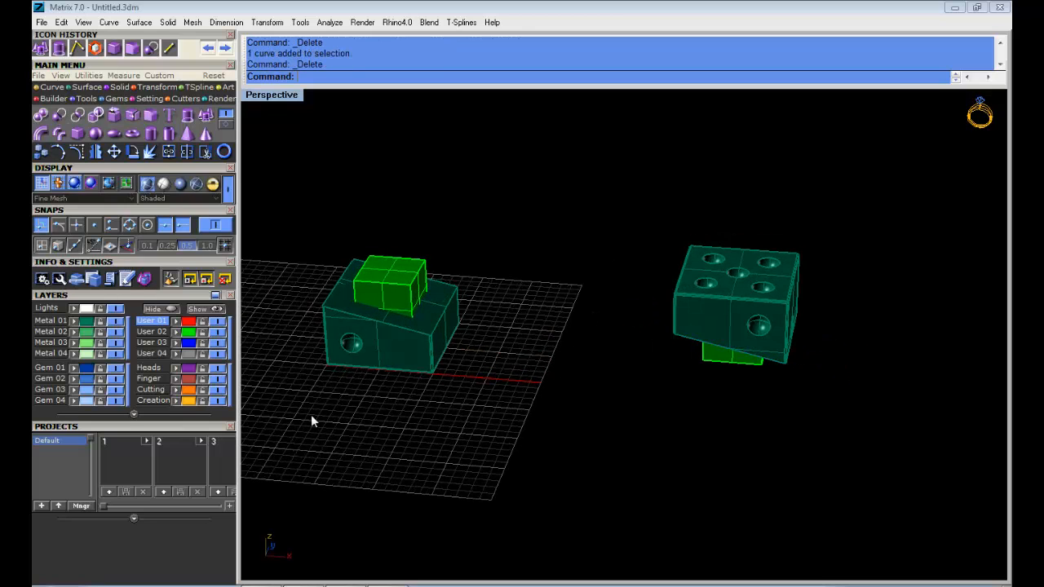
Examine the two die halves and the green inner blocks protruding from their slanted cut faces.
{"action": "left_click", "coordinate": [359, 328]}
{"action": "right_click_drag", "start_coordinate": [359, 332], "coordinate": [573, 345]}
{"action": "key", "text": "Escape"}
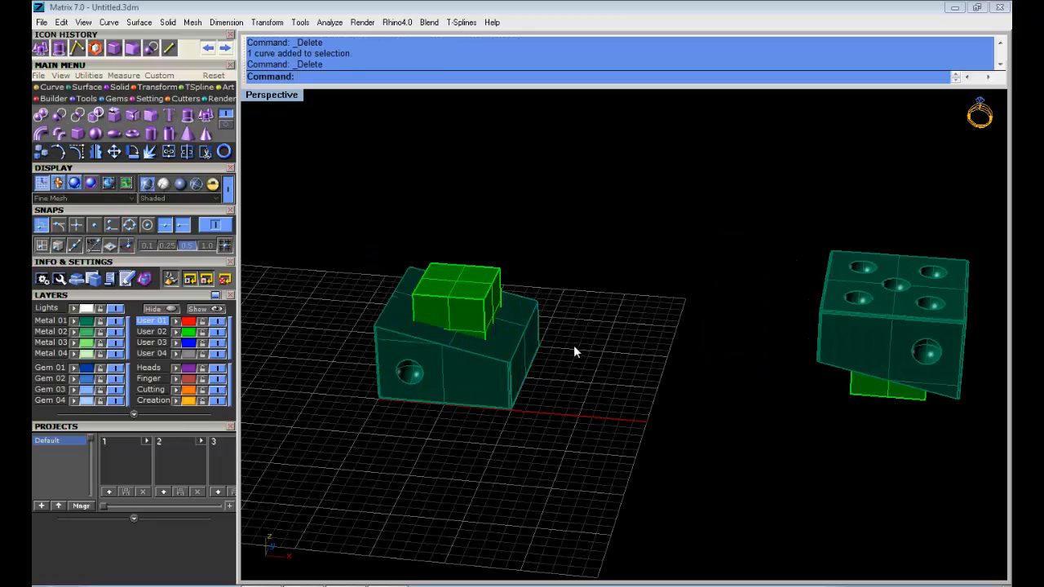
{"action": "left_click", "coordinate": [960, 283]}
{"action": "right_click_drag", "start_coordinate": [728, 331], "coordinate": [757, 364]}
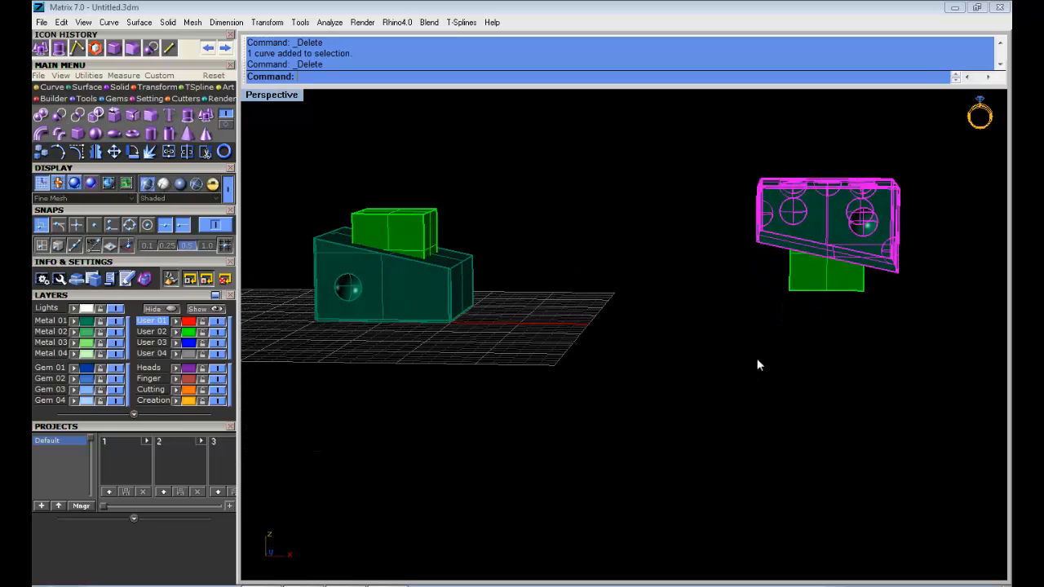
{"action": "left_click", "coordinate": [811, 265]}
{"action": "left_click", "coordinate": [390, 218]}
{"action": "left_click", "coordinate": [494, 202]}
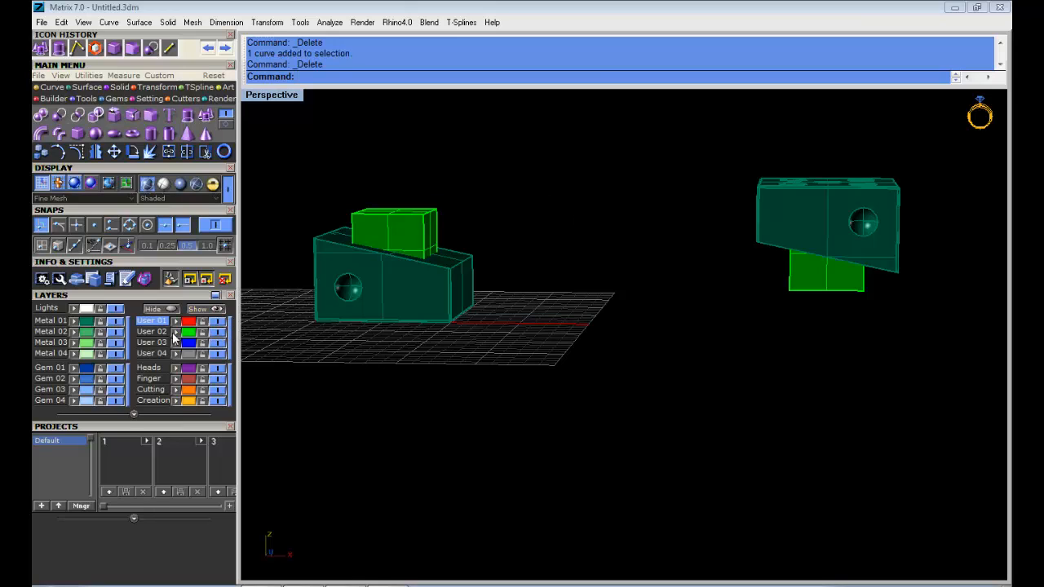
Hide the User 02 layer to view both halves without the inner blocks, and show it again.
{"action": "left_click", "coordinate": [218, 334]}
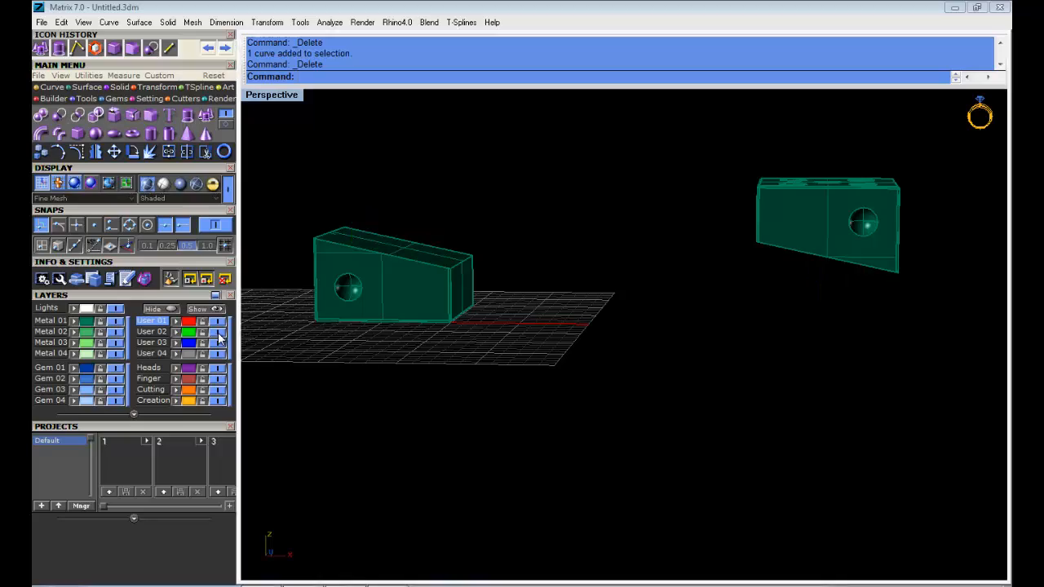
{"action": "right_click_drag", "start_coordinate": [741, 243], "coordinate": [717, 286]}
{"action": "left_click", "coordinate": [219, 333]}
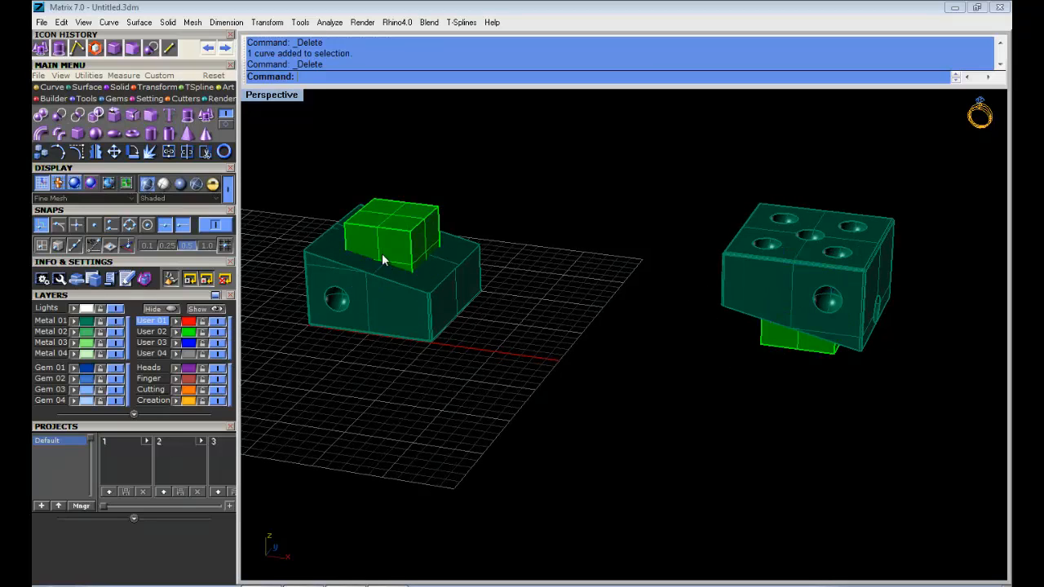
Subtract the two green inner blocks from the lower and upper die halves with one Boolean Difference, with DeleteInput=No.
{"action": "left_click", "coordinate": [60, 120]}
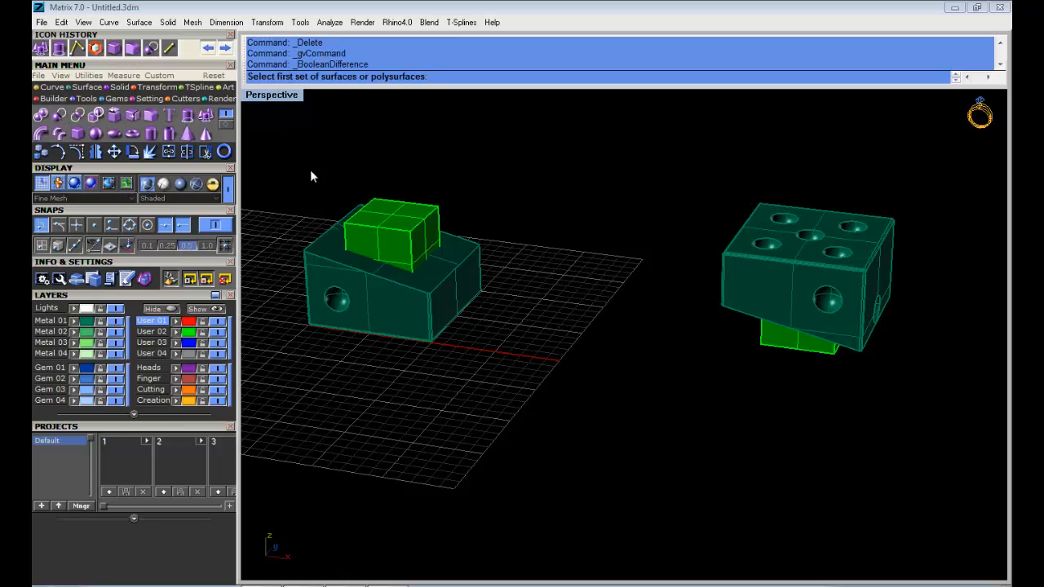
{"action": "left_click", "coordinate": [321, 293]}
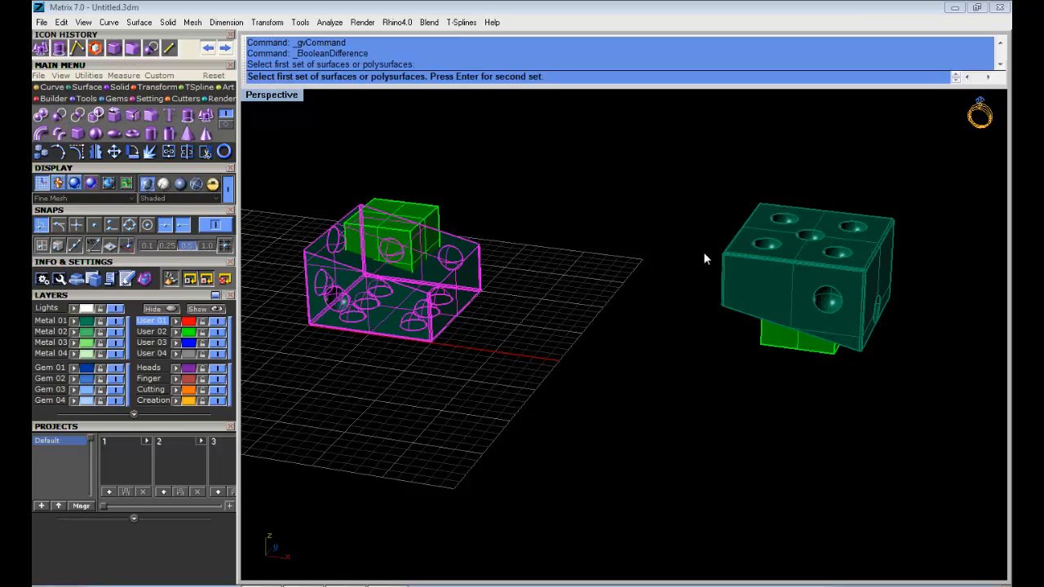
{"action": "left_click", "coordinate": [749, 220]}
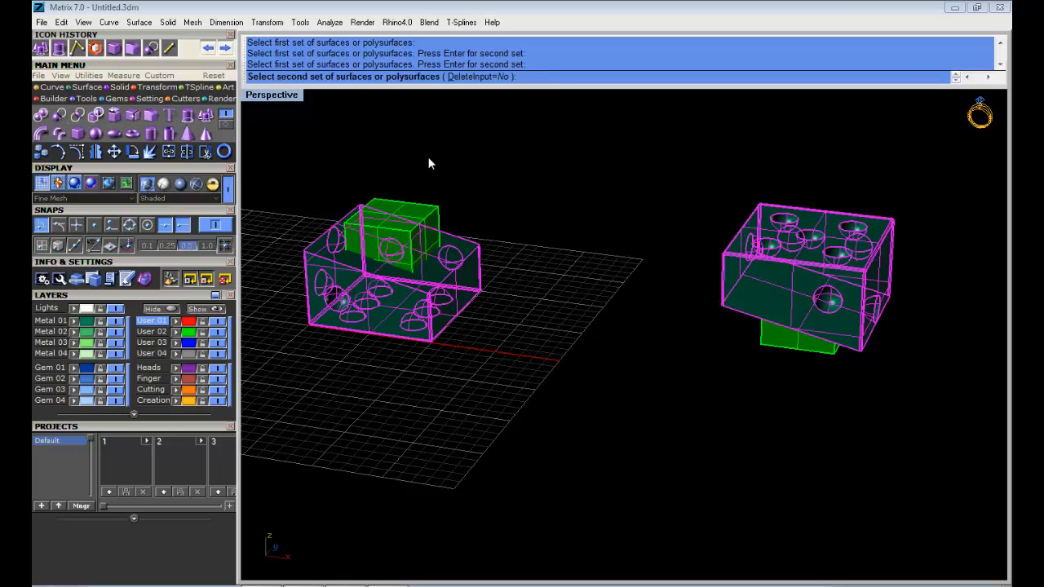
{"action": "left_click", "coordinate": [432, 214]}
{"action": "left_click", "coordinate": [783, 349]}
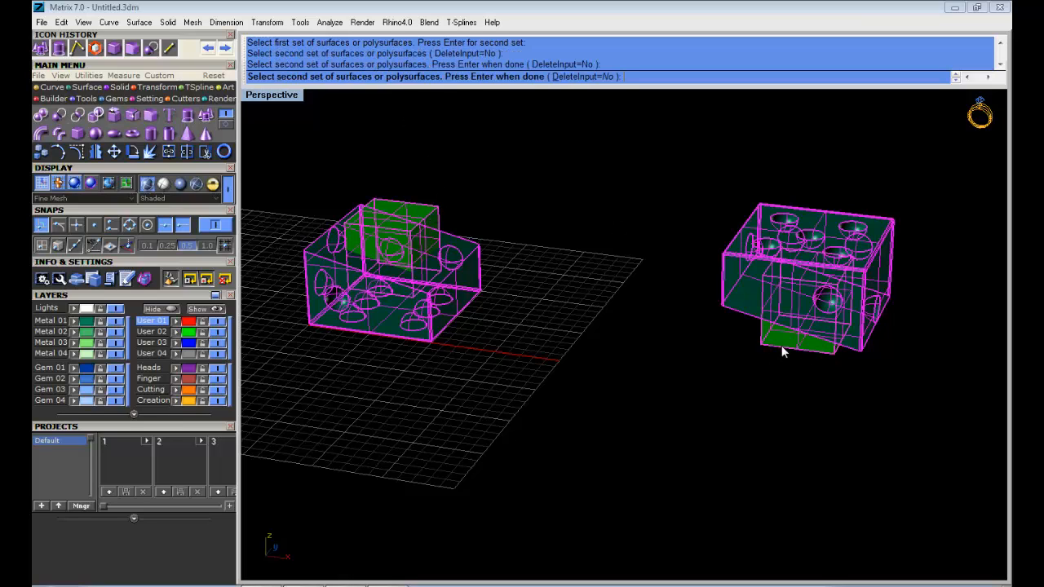
{"action": "key", "text": "Return"}
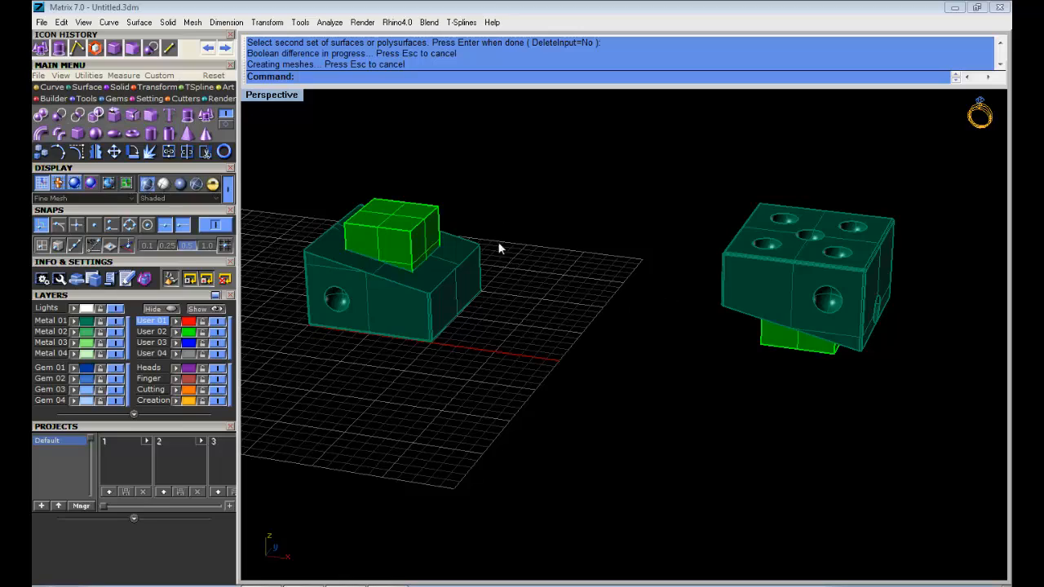
Delete the green inner blocks from both hollowed die halves.
{"action": "right_click_drag", "start_coordinate": [498, 243], "coordinate": [478, 215]}
{"action": "left_click", "coordinate": [414, 224]}
{"action": "key", "text": "Delete"}
{"action": "left_click", "coordinate": [829, 289]}
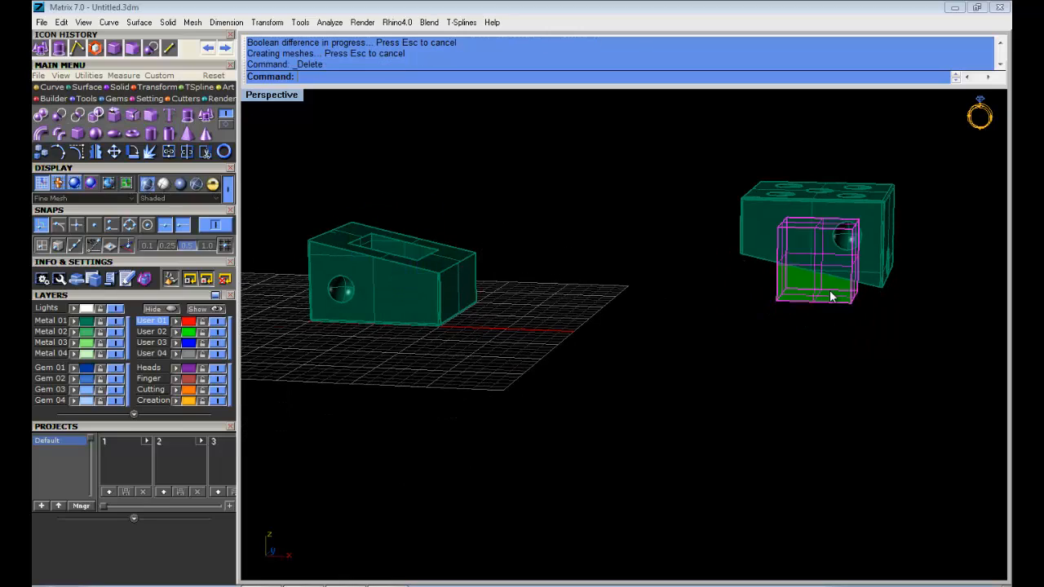
{"action": "key", "text": "Delete"}
Move the upper die half from its cut-face corner onto the matching corner end point of the lower half.
{"action": "right_click_drag", "start_coordinate": [830, 289], "coordinate": [726, 278]}
{"action": "left_click", "coordinate": [829, 233]}
{"action": "right_click_drag", "start_coordinate": [829, 234], "coordinate": [795, 302]}
{"action": "scroll", "coordinate": [795, 303], "scroll_direction": "up", "scroll_amount": 6}
{"action": "left_click", "coordinate": [115, 152]}
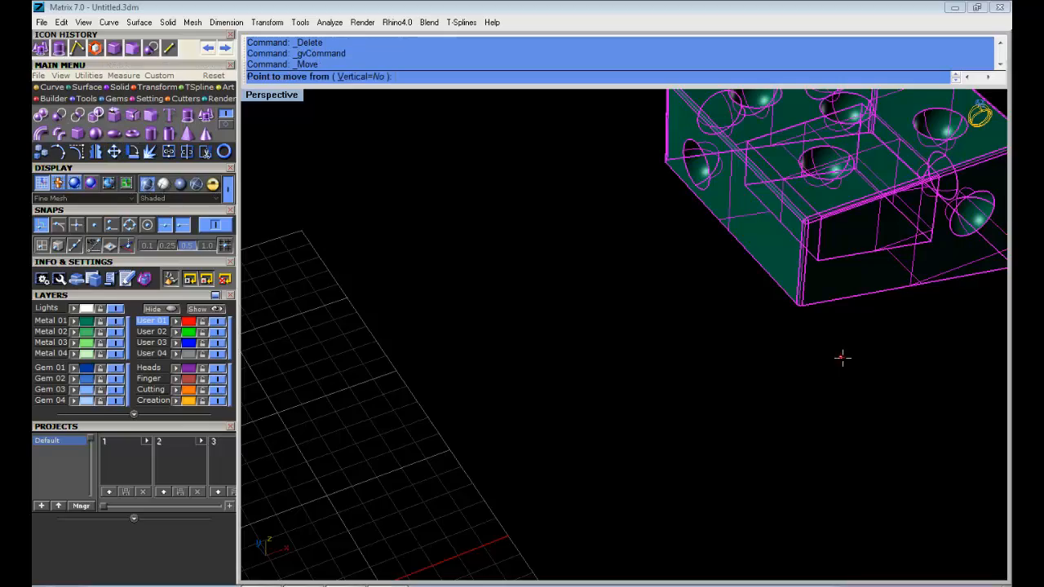
{"action": "scroll", "coordinate": [795, 303], "scroll_direction": "up", "scroll_amount": 5}
{"action": "left_click", "coordinate": [804, 287]}
{"action": "scroll", "coordinate": [877, 296], "scroll_direction": "down", "scroll_amount": 5}
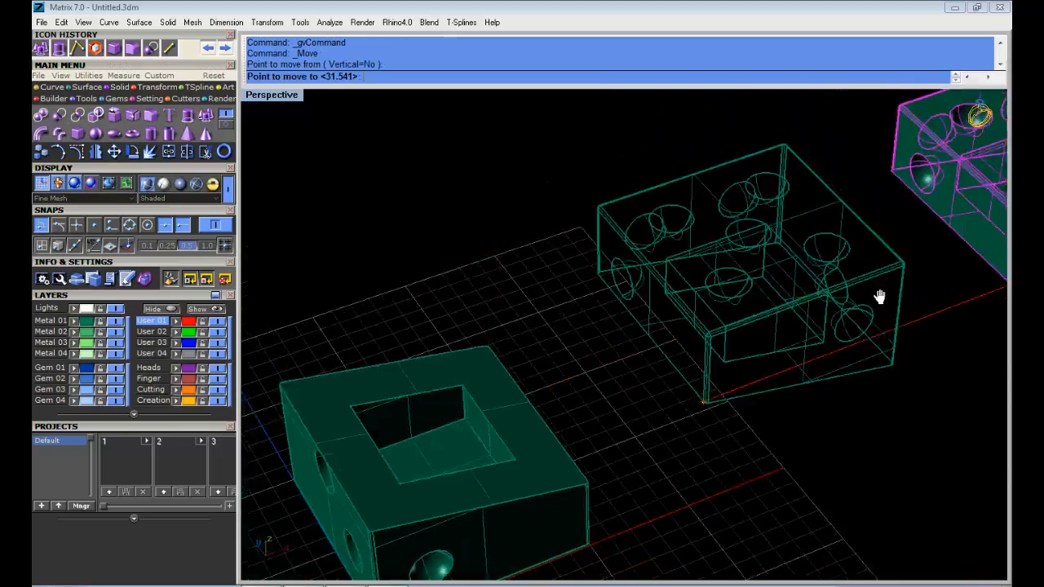
{"action": "scroll", "coordinate": [799, 396], "scroll_direction": "up", "scroll_amount": 4}
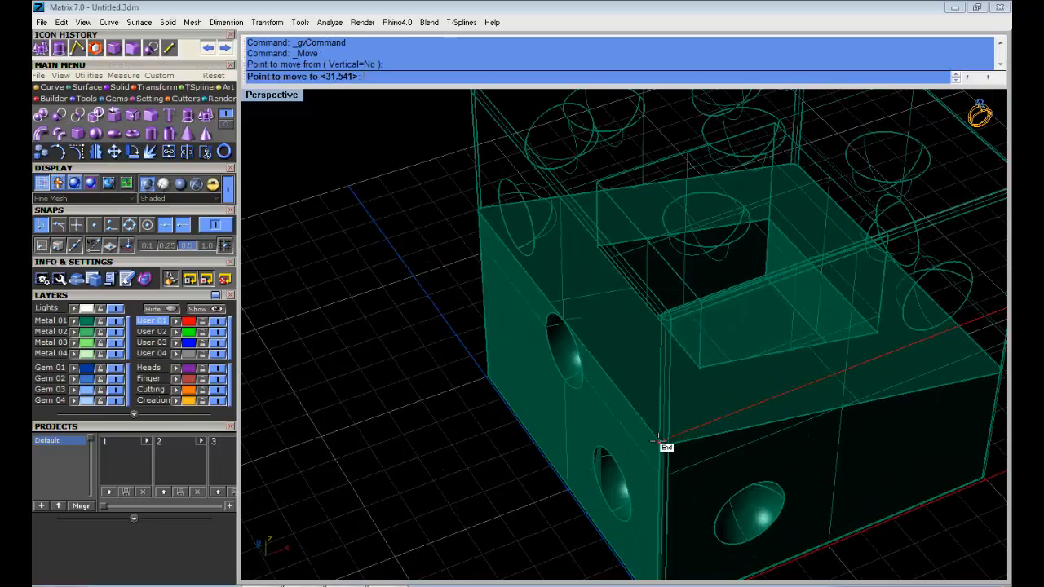
{"action": "left_click", "coordinate": [664, 443]}
Lift the upper die half vertically off the lower half and examine the cavity in its cut face.
{"action": "scroll", "coordinate": [668, 412], "scroll_direction": "down", "scroll_amount": 5}
{"action": "right_click_drag", "start_coordinate": [581, 428], "coordinate": [610, 330]}
{"action": "left_click_drag", "start_coordinate": [616, 335], "coordinate": [629, 175], "text": "ctrl"}
{"action": "left_click", "coordinate": [693, 238]}
{"action": "right_click_drag", "start_coordinate": [535, 331], "coordinate": [433, 336]}
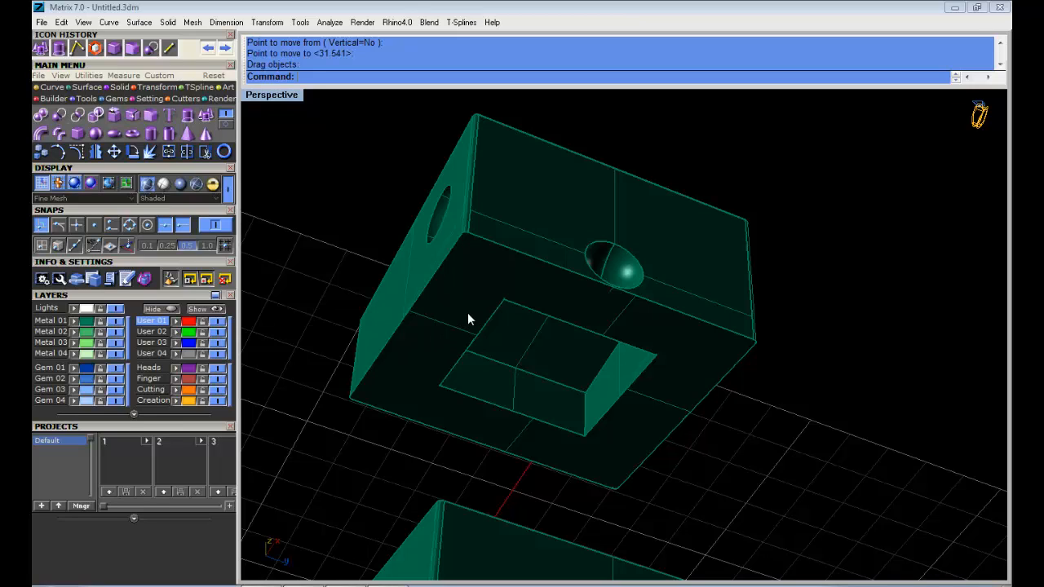